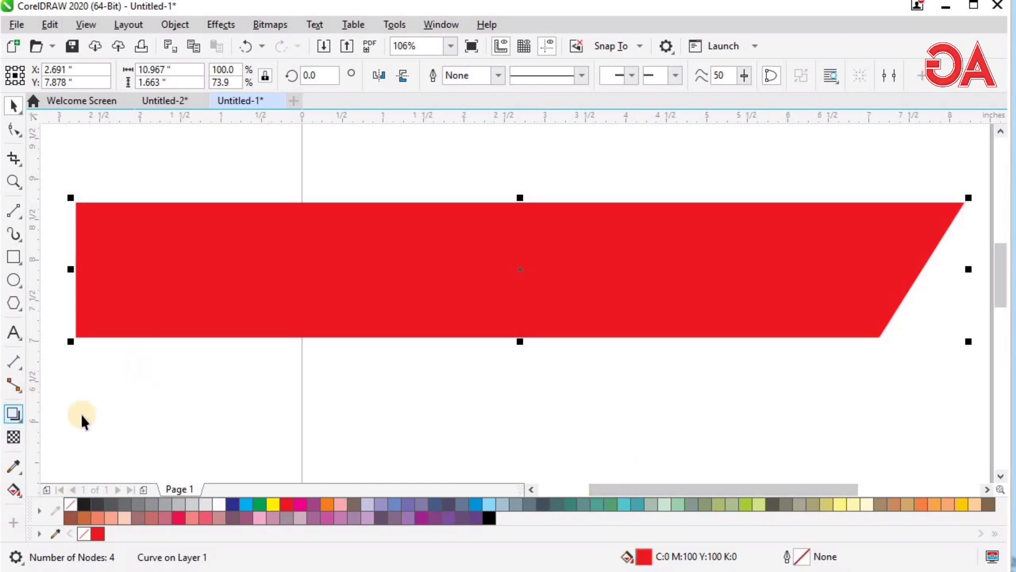
Apply a vertical linear fountain fill to the red banner and set its lower end colour to C0 M100 Y100 K20.
left_click(14, 490)
left_click_drag(437, 241, 441, 340)
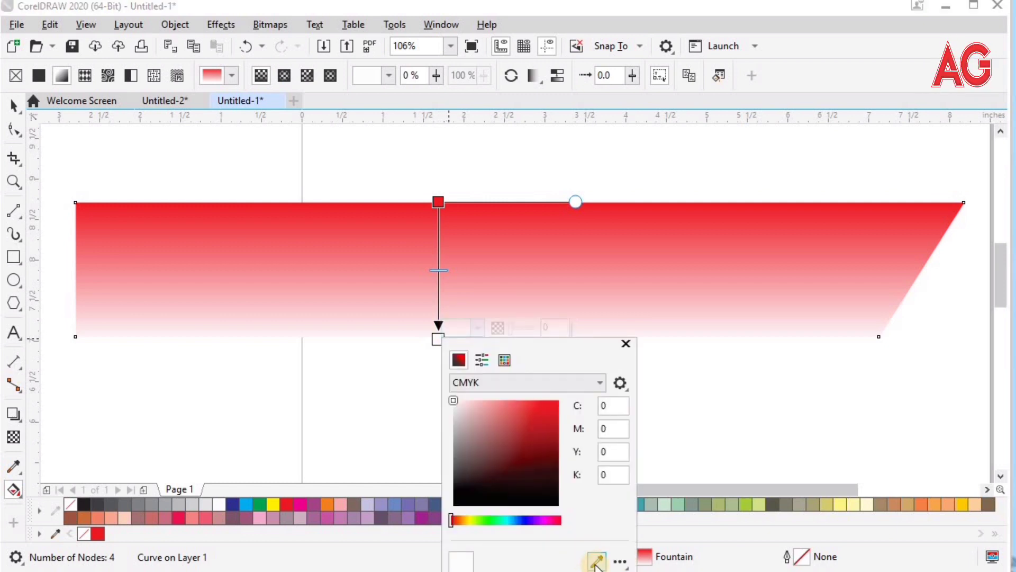
left_click(596, 559)
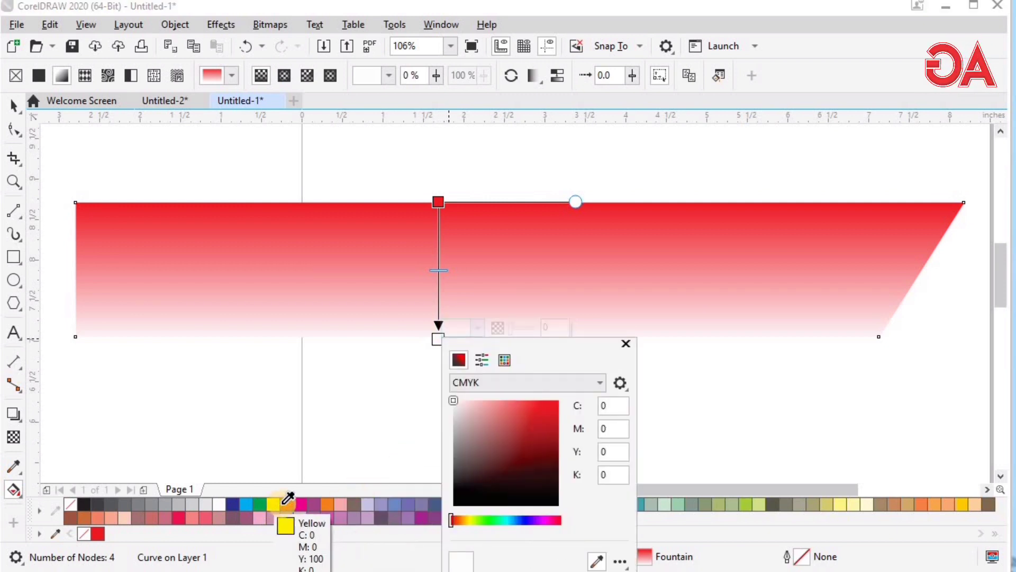
left_click(313, 509)
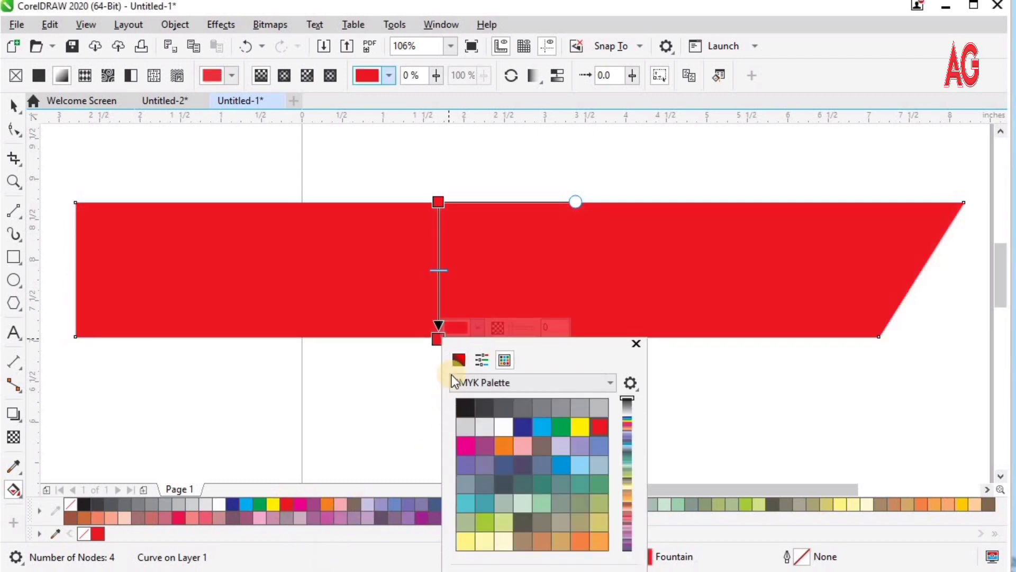
left_click(459, 360)
left_click(618, 476)
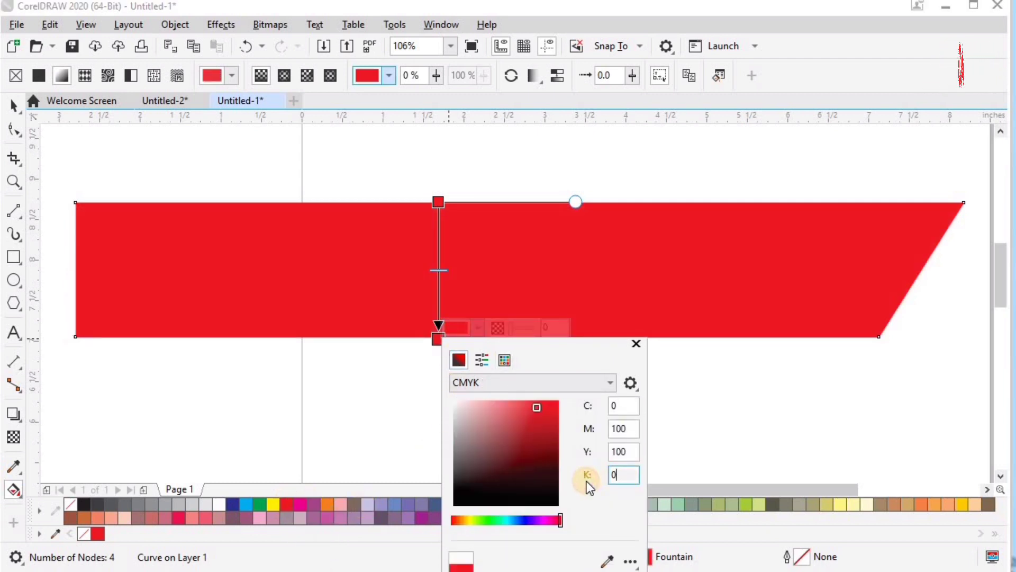
key("Return")
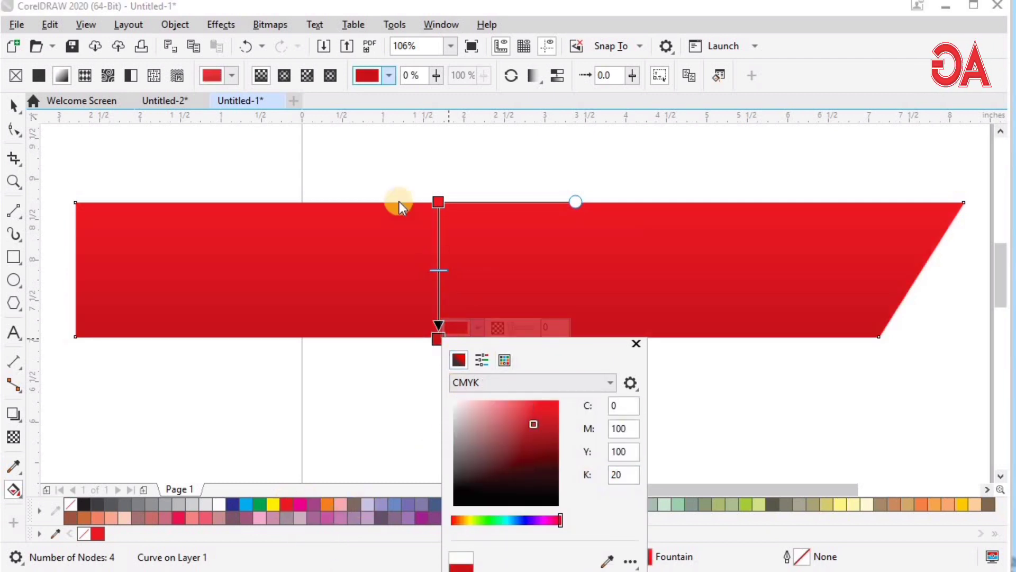
Set the gradient's upper end colour to the sampled dark red, C15 M100 Y100 K8.
left_click(439, 201)
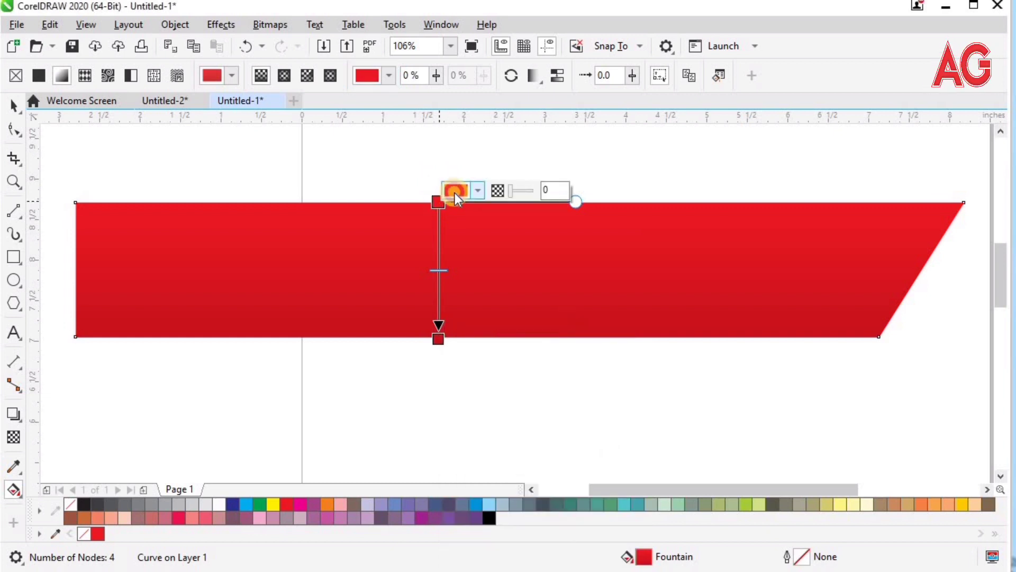
left_click(454, 191)
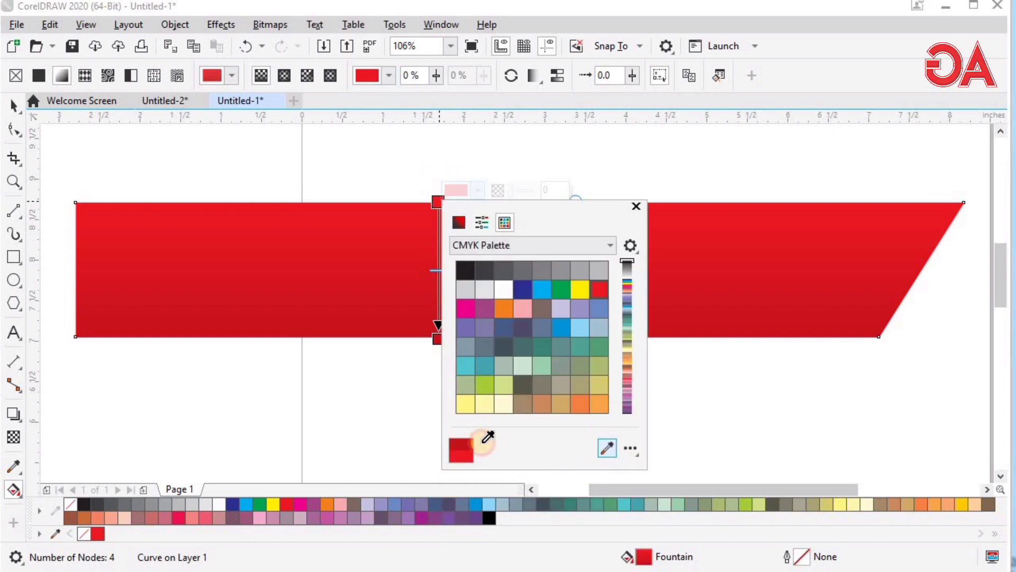
left_click(415, 288)
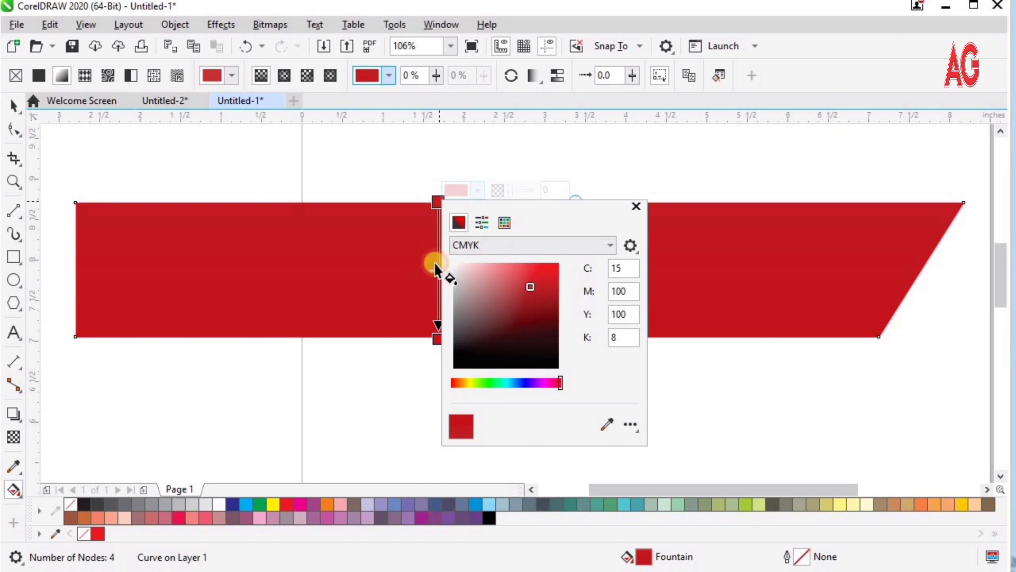
Add an intermediate gradient node at 45% and colour it with the palette's bright red.
left_click(435, 270)
double_click(438, 263)
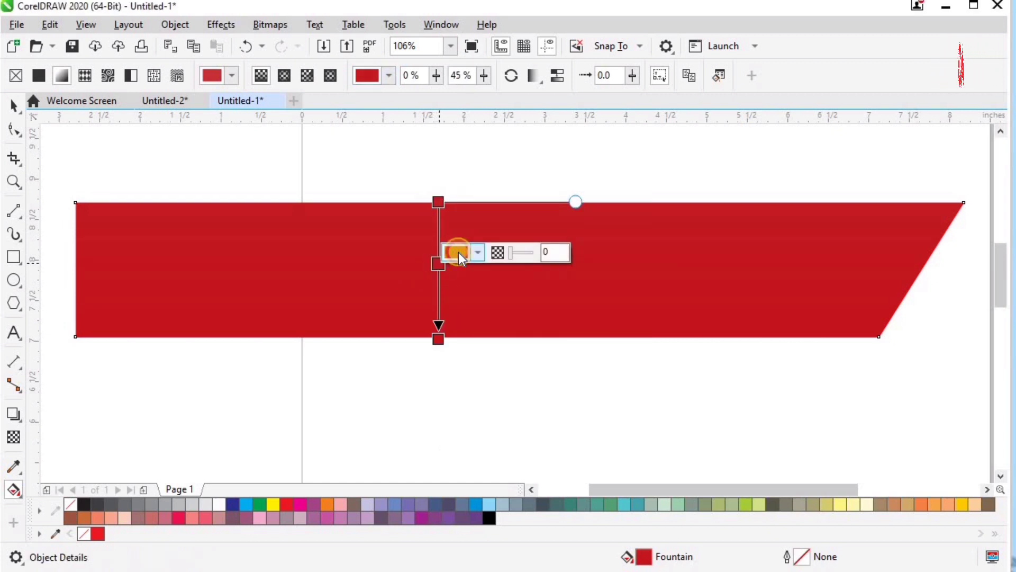
left_click(456, 252)
left_click(596, 488)
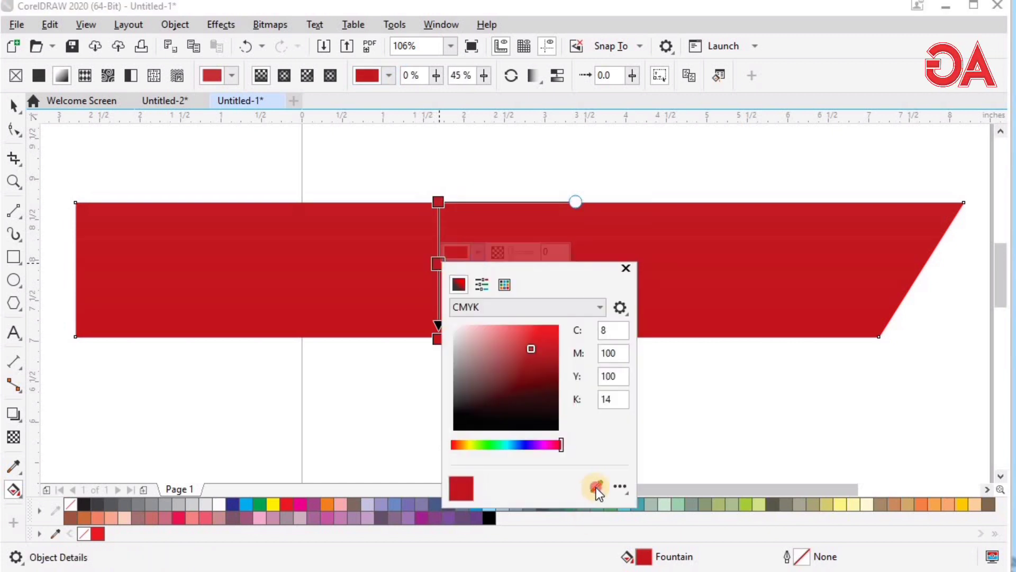
left_click(286, 505)
left_click(650, 355)
left_click(625, 376)
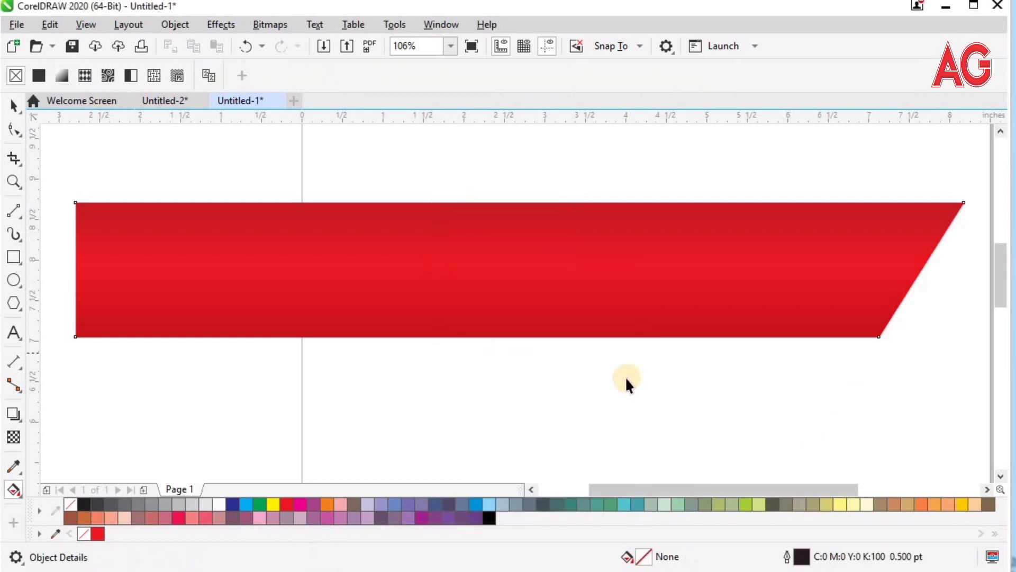
Draw a rectangle about 1.5 by 2.16 inches across the left part of the banner, extending past both its edges.
key("space")
scroll(624, 377, "down", 2)
key("z")
left_click_drag(311, 254, 690, 371)
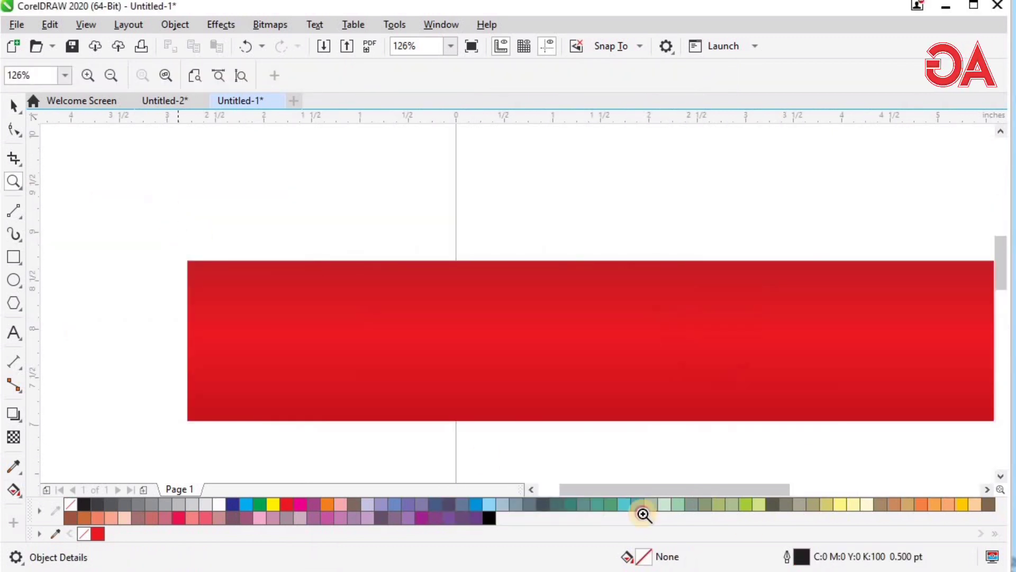
left_click_drag(643, 513, 791, 543)
key("space")
left_click(385, 295)
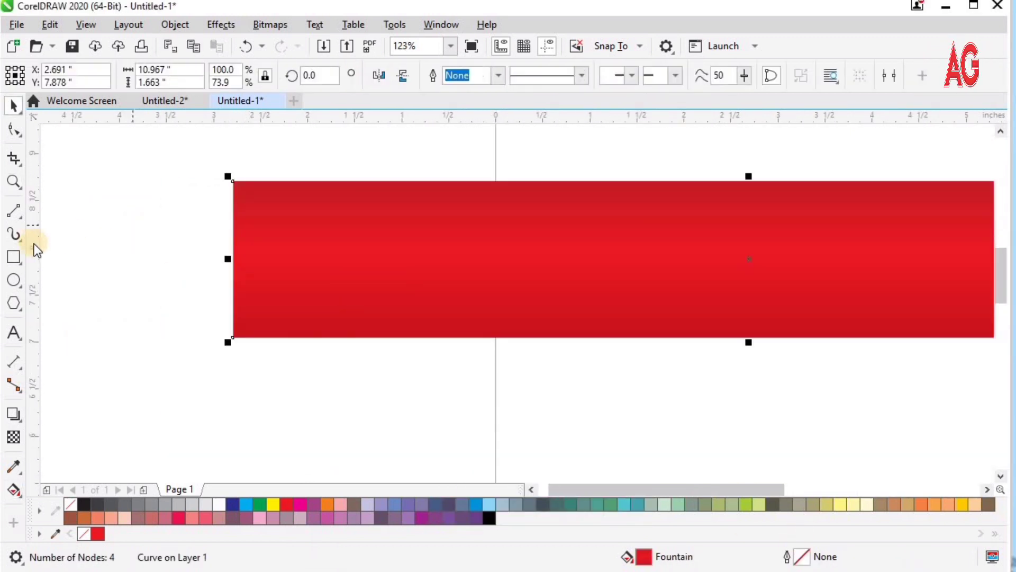
left_click(12, 257)
left_click_drag(324, 156, 407, 324)
left_click_drag(441, 363, 466, 359)
Fill the new rectangle white and remove its outline.
key("z")
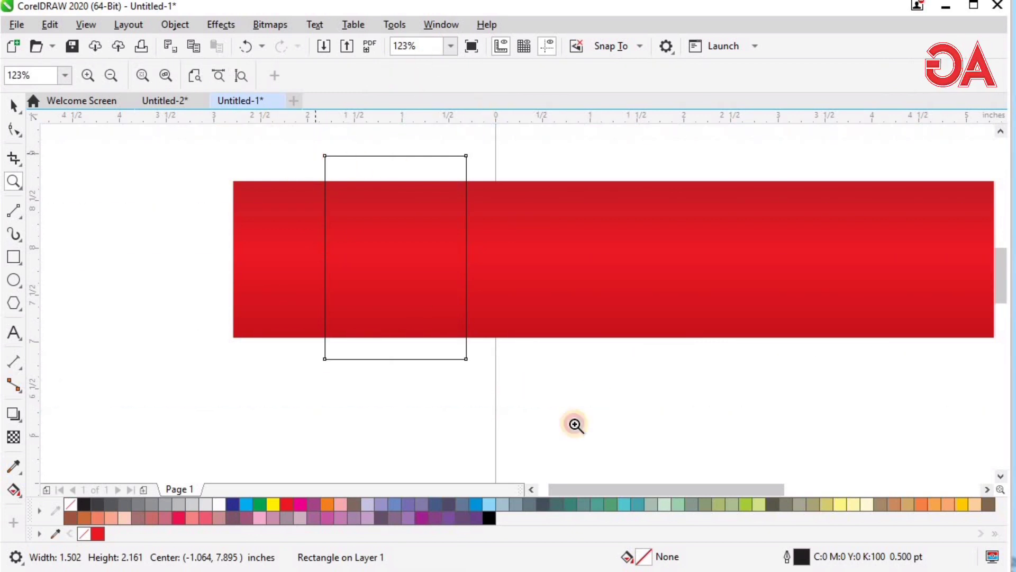
left_click_drag(575, 424, 598, 435)
key("space")
left_click(229, 502)
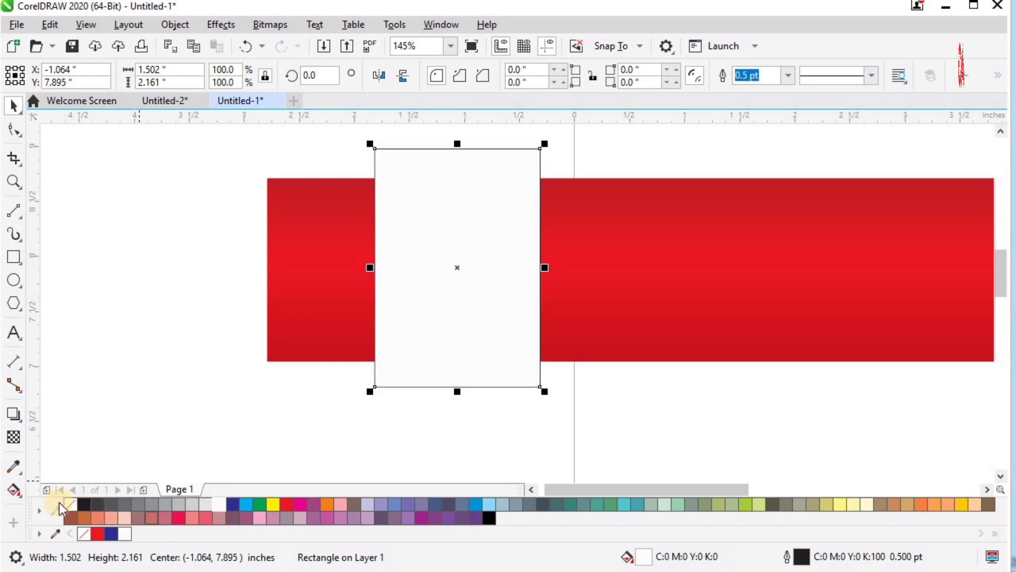
scroll(239, 449, "down", 2)
key("F2")
left_click_drag(232, 260, 543, 511)
Skew the white rectangle horizontally so its upper edge shifts to the right, making its overall width about 1.8 inches.
left_click(490, 226)
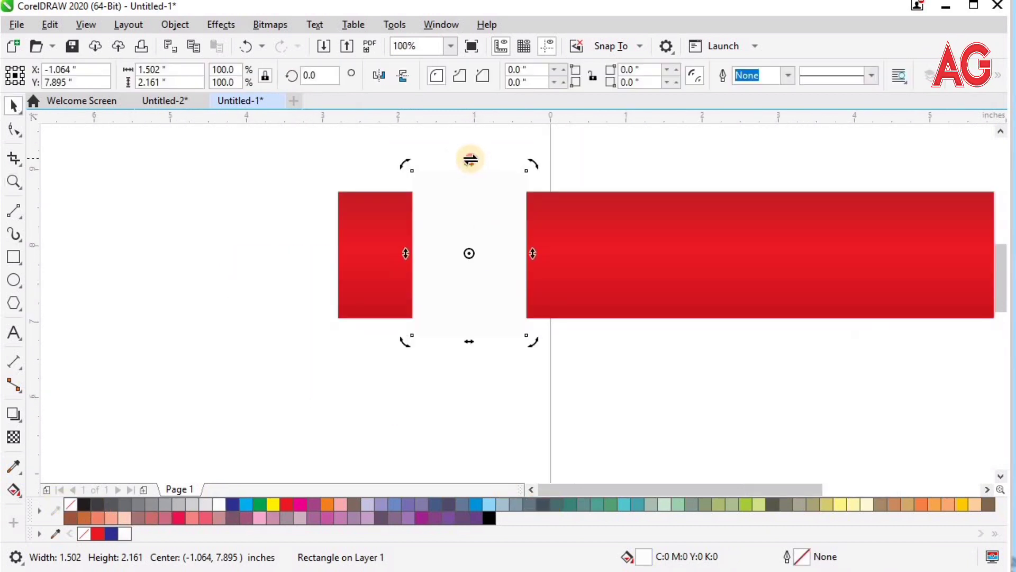
left_click_drag(471, 160, 493, 160)
key("F2")
left_click_drag(369, 148, 659, 356)
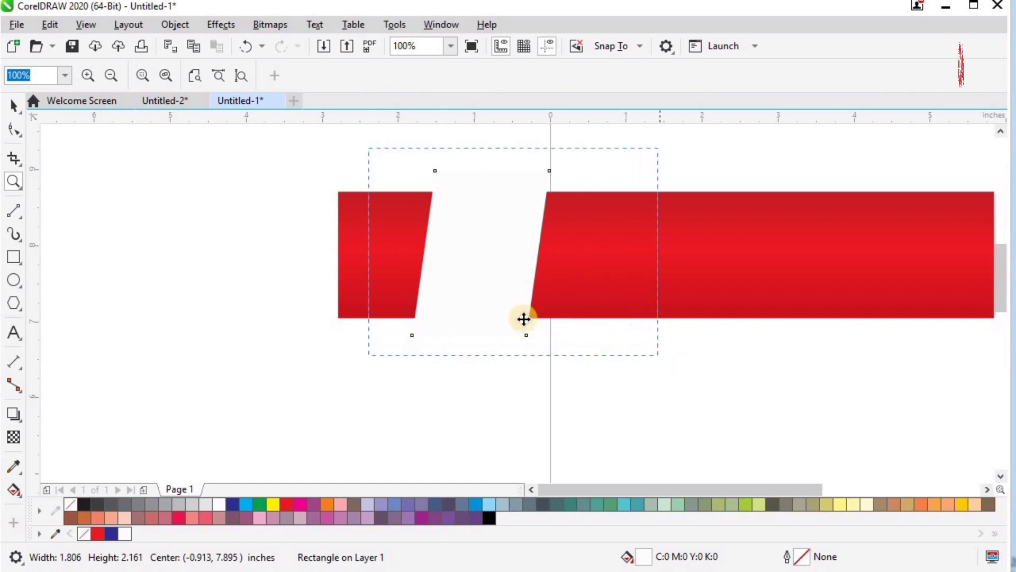
Draw a square of about 0.5 inch beside the banner, filled red with no outline.
left_click(10, 255)
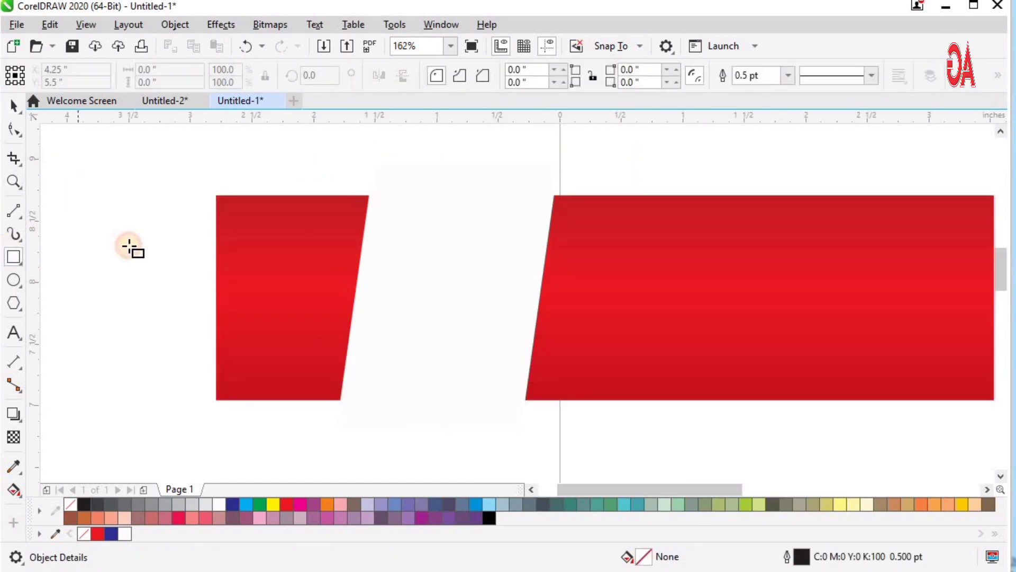
mouse_move(79, 188)
left_mouse_down()
mouse_move(132, 249)
mouse_move(137, 182)
left_mouse_up()
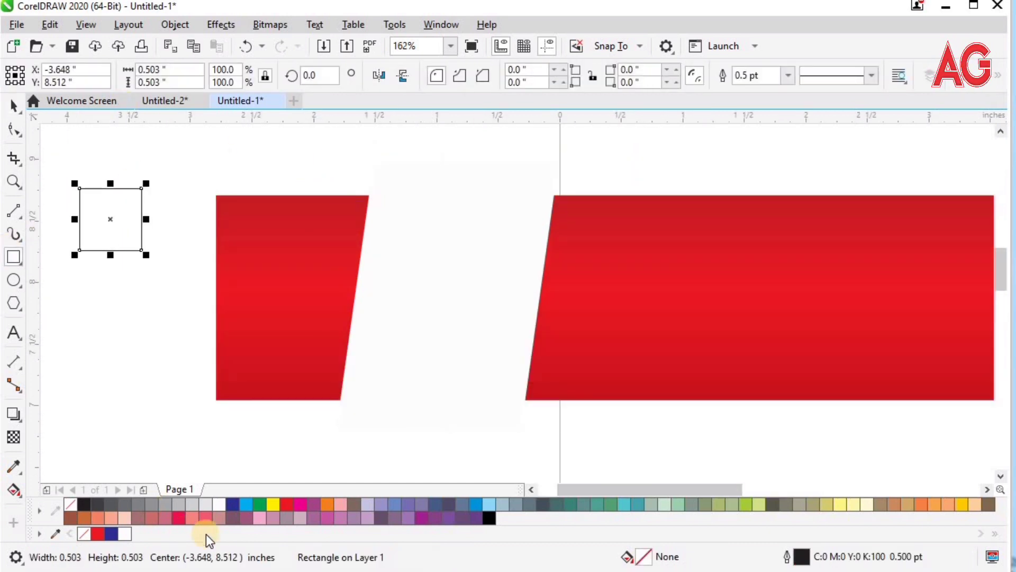
left_click(286, 504)
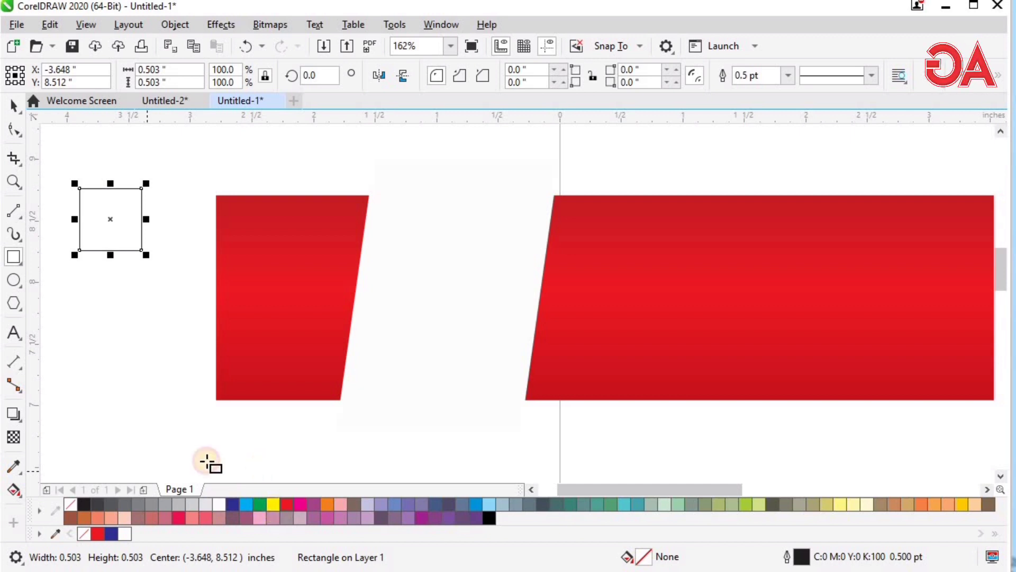
left_click_drag(230, 149, 15, 379)
key("space")
Convert the red square to curves and delete its lower-right node to make a right triangle.
left_click_drag(521, 232, 570, 218)
right_click(569, 218)
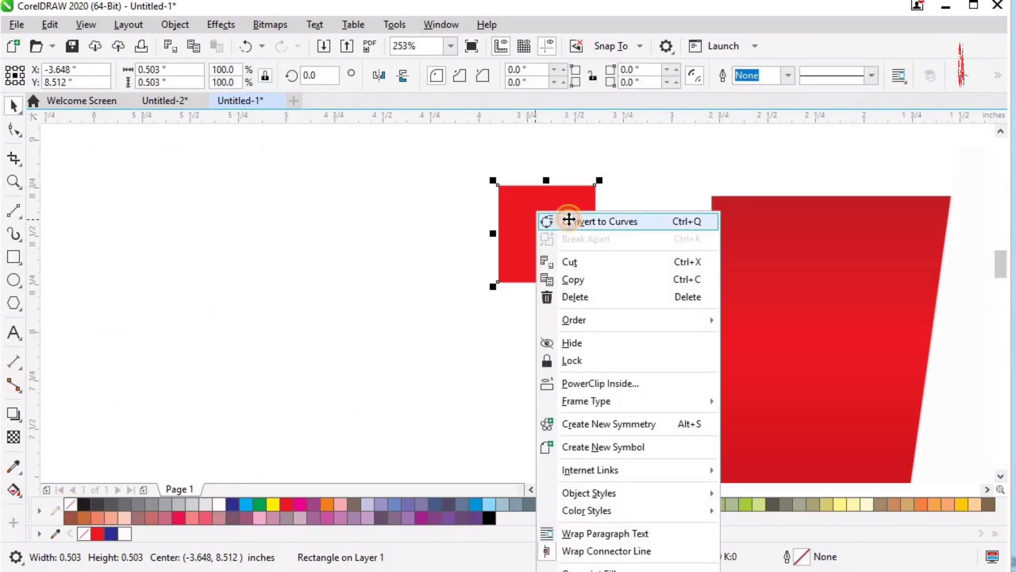
left_click(567, 220)
key("F10")
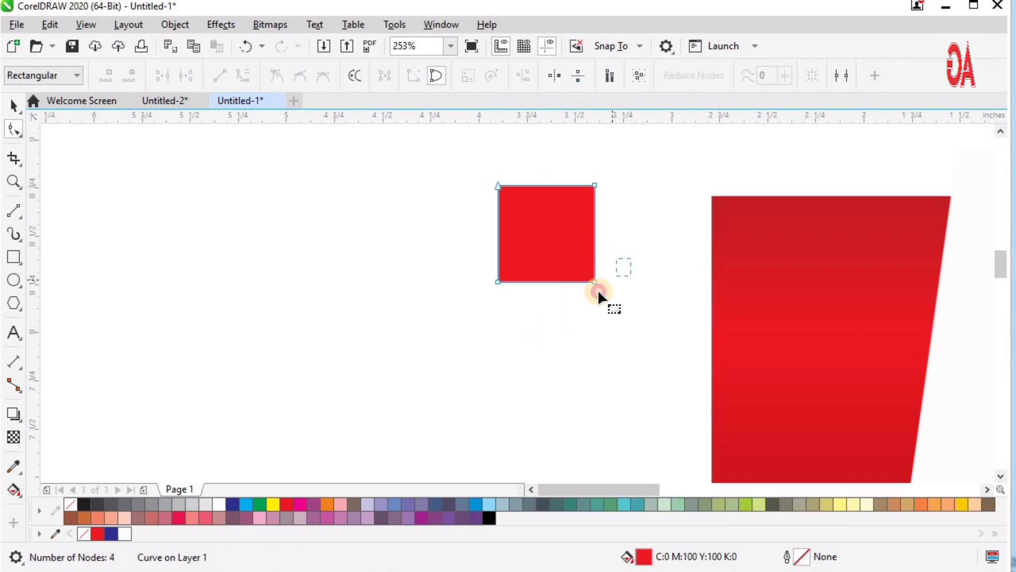
left_click(595, 282)
right_click(595, 282)
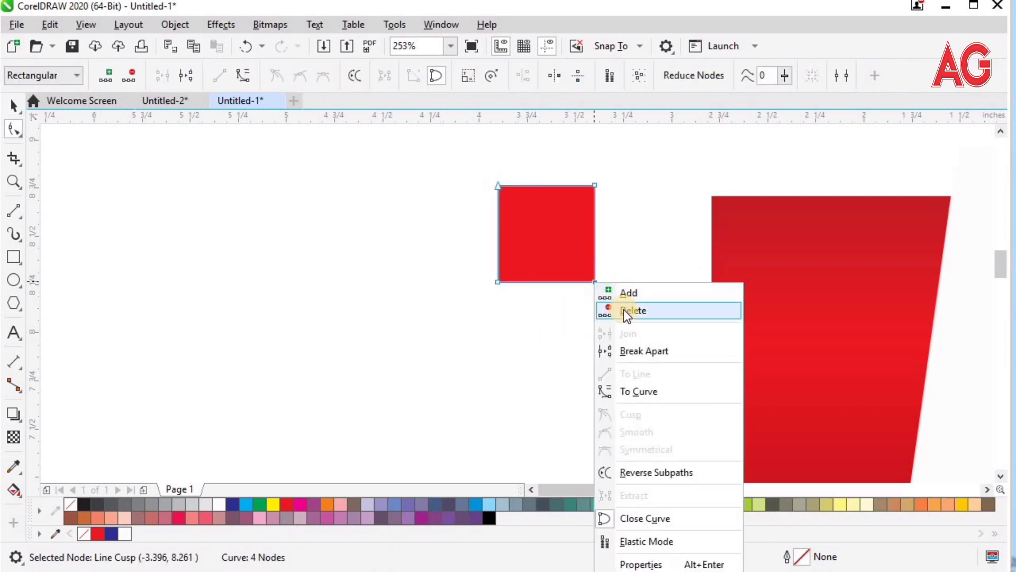
left_click(617, 305)
key("space")
Move the red triangle onto the banner's top edge at the right side of the white slanted shape.
scroll(471, 215, "down", 4)
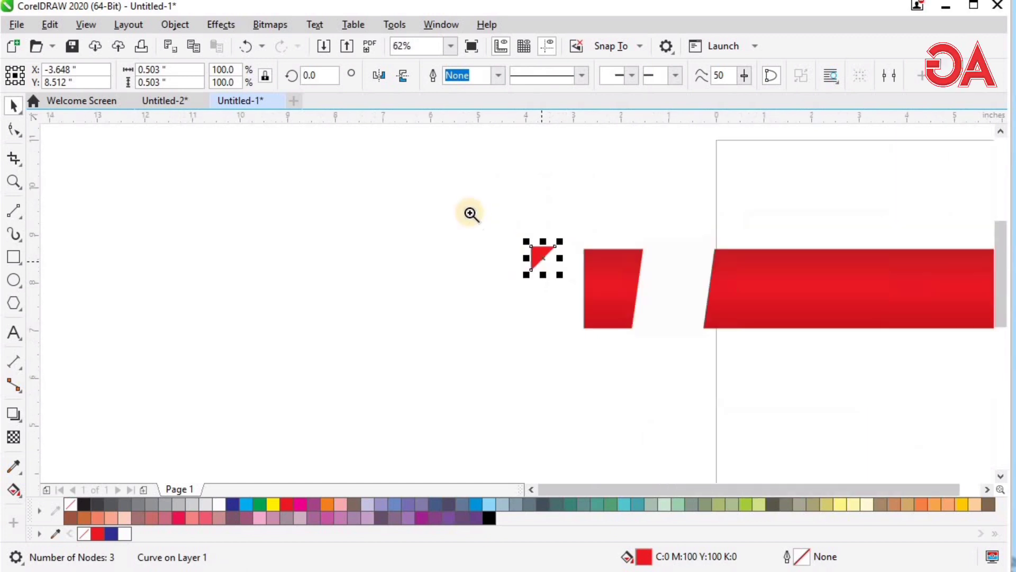
left_click_drag(470, 213, 938, 362)
left_click_drag(196, 226, 495, 228)
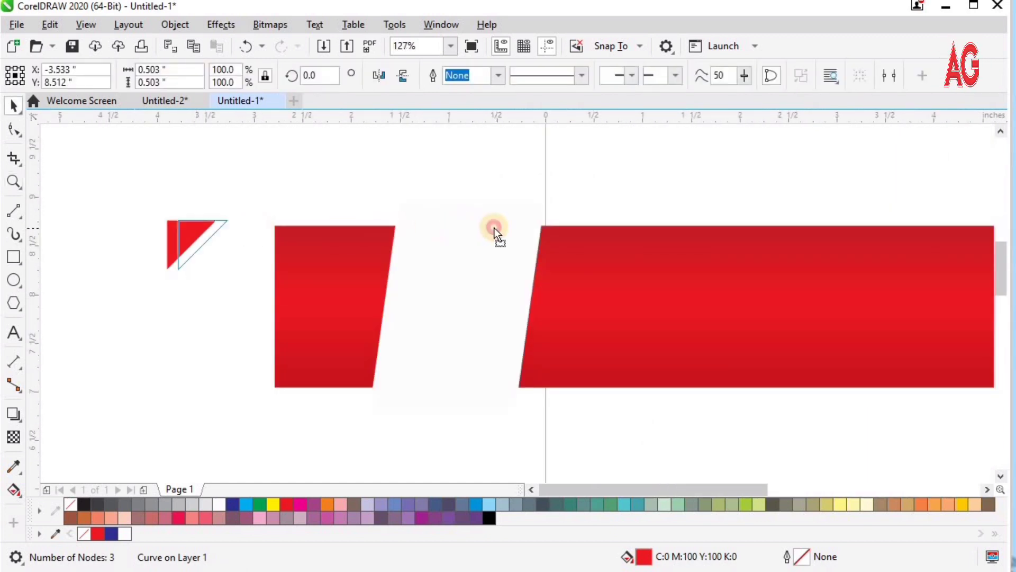
left_click_drag(557, 225, 557, 226)
Fill the slanted white shape with blue, C100 M100 Y0 K0.
key("F2")
left_click_drag(358, 163, 742, 312)
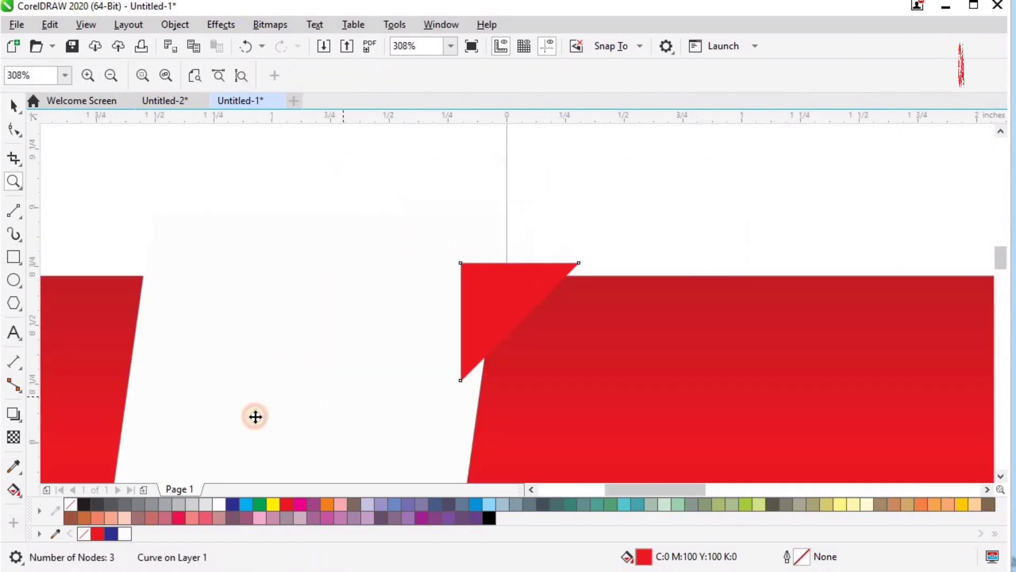
left_click(254, 417)
left_click(233, 504)
Move the red triangle up so it sits beside the upper-right corner of the blue shape.
scroll(397, 329, "down", 2)
key("F2")
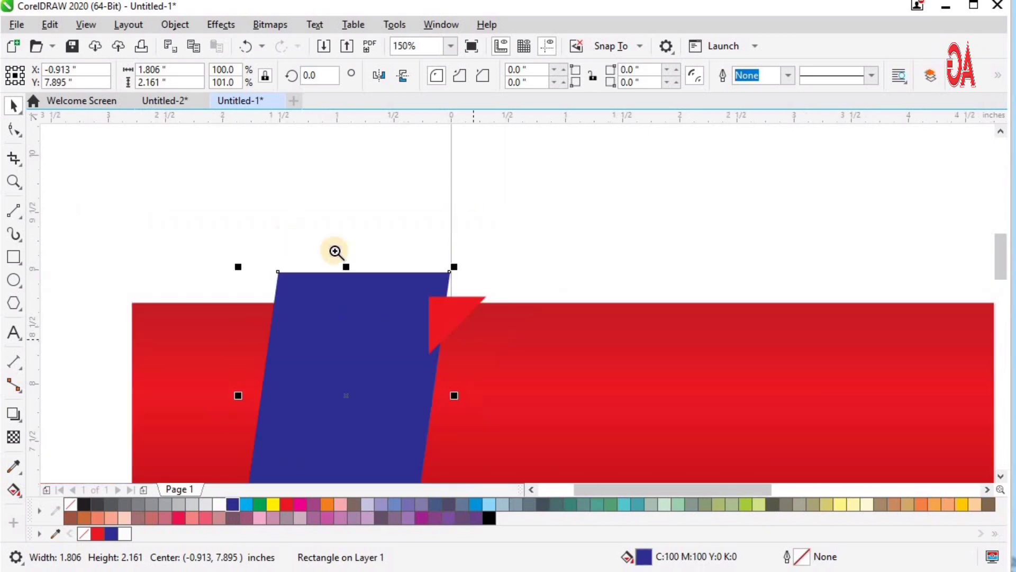
left_click_drag(308, 238, 629, 388)
left_click(467, 307)
key("F2")
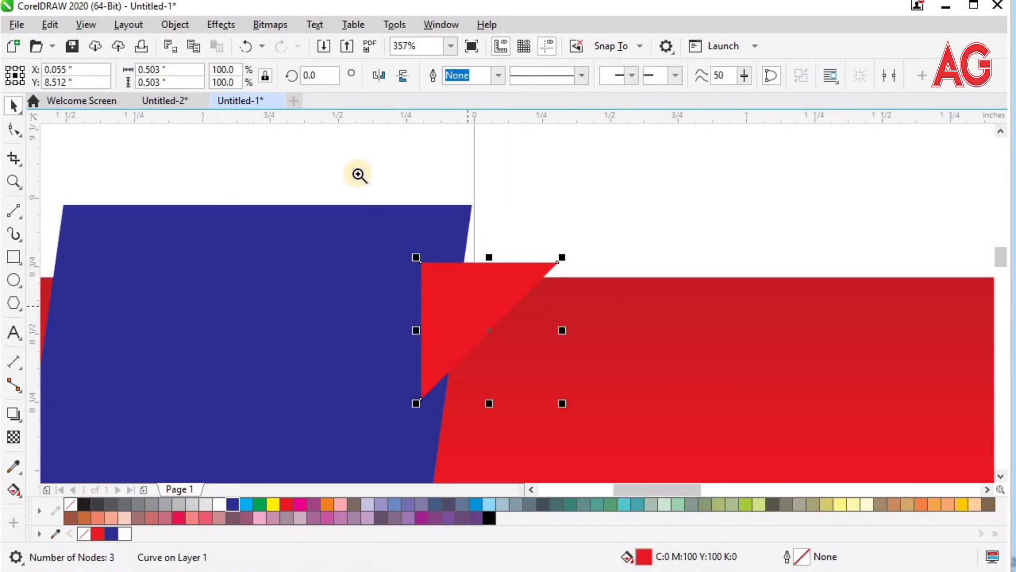
left_click_drag(362, 178, 715, 458)
left_click_drag(456, 288, 460, 265)
scroll(465, 225, "down", 2)
key("F2")
left_click_drag(364, 156, 651, 324)
Flip the triangle so its right angle is at the lower left, and raise it slightly to Y 8.743 inches.
left_click(379, 76)
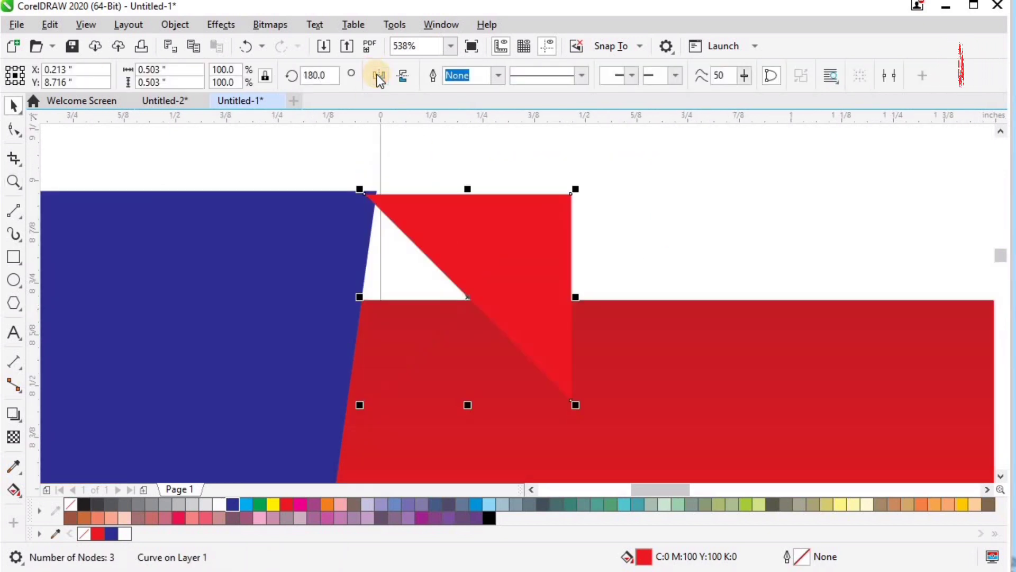
left_click(402, 76)
left_click(379, 76)
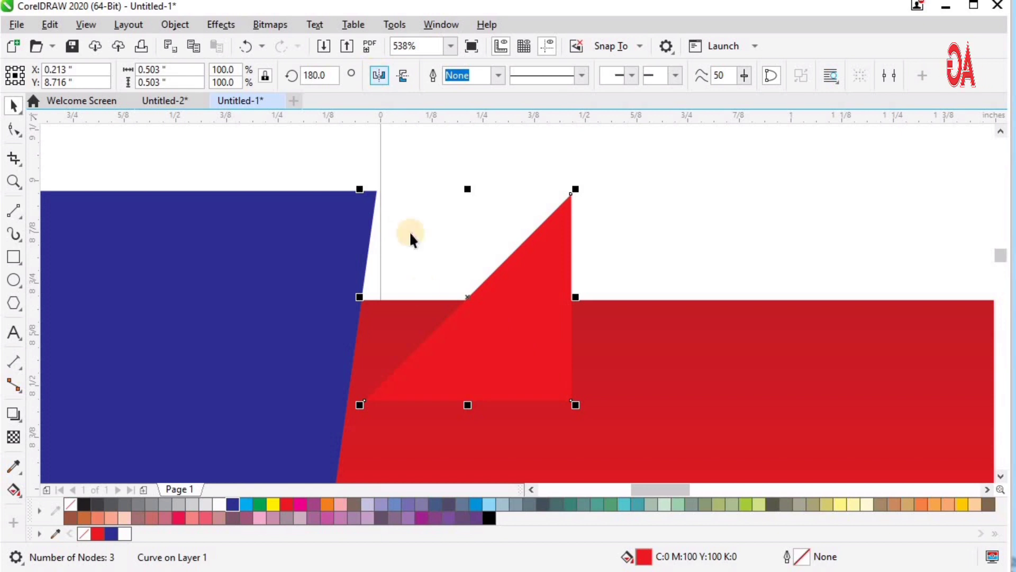
left_click_drag(420, 335, 406, 263)
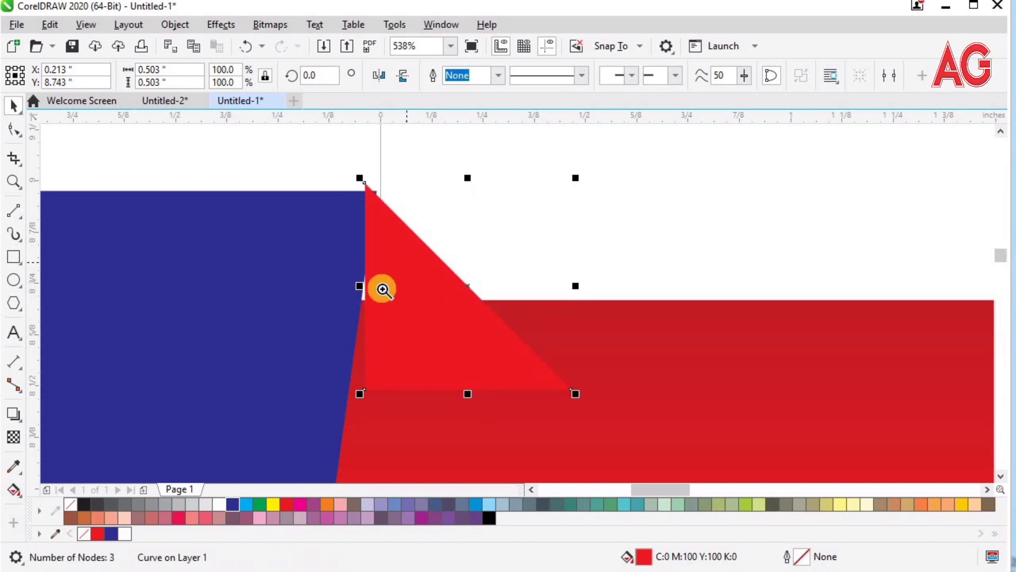
Align the triangle's top with the blue shape's top edge, placing its tip at the upper-right corner.
scroll(383, 290, "down", 2)
key("F2")
left_click_drag(283, 198, 526, 338)
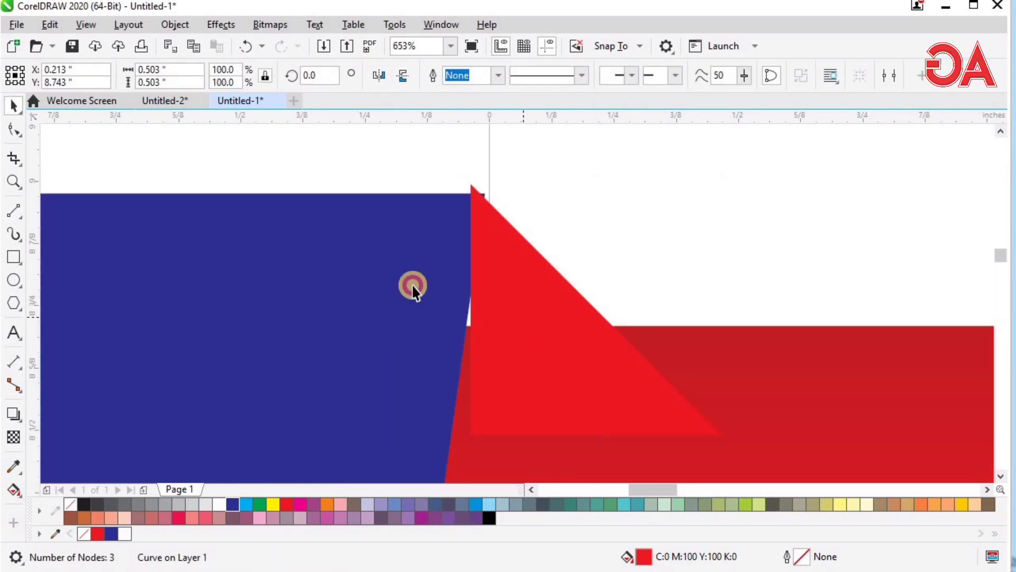
left_click(394, 268, "shift")
key("z")
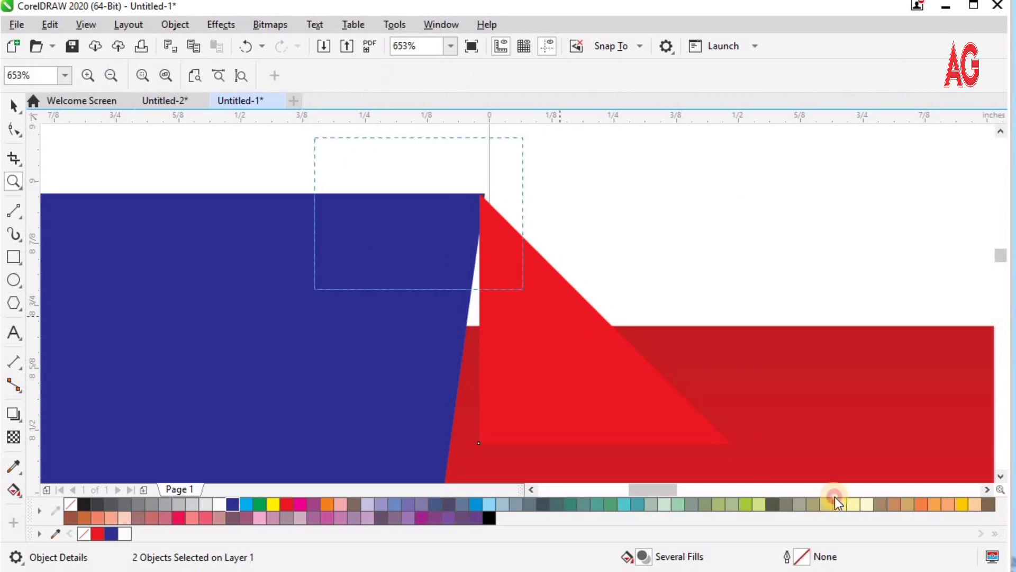
left_click_drag(834, 497, 832, 515)
Skew the red triangle horizontally along its base so its left edge runs parallel to the blue shape's slanted side.
left_click(573, 363)
left_click(707, 253)
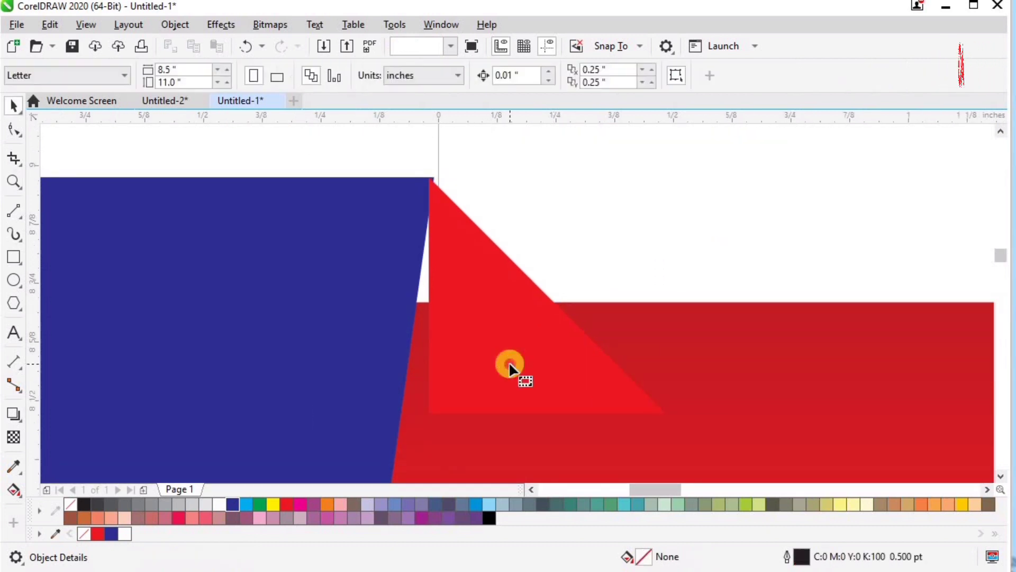
key("F10")
left_click(527, 401)
key("space")
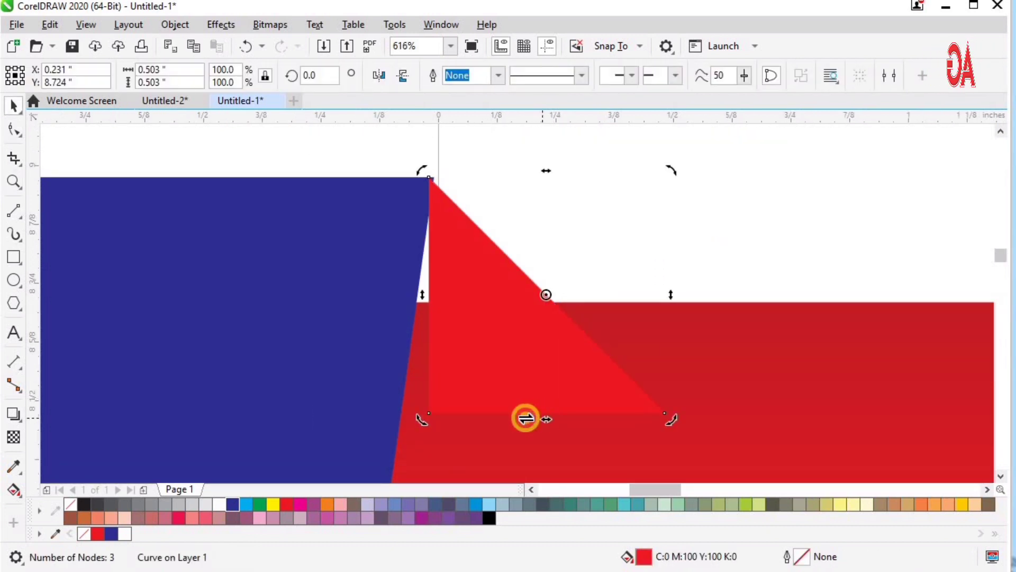
left_click_drag(525, 419, 497, 418)
Skew the triangle's upper edge slightly to bring its tip toward the blue shape's upper-right corner.
key("z")
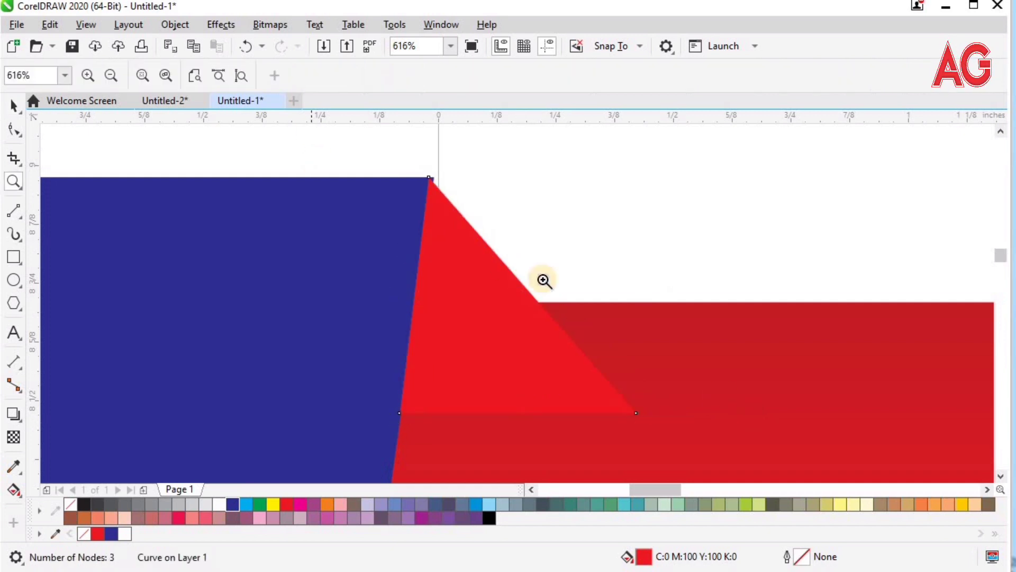
left_click_drag(544, 280, 748, 410)
key("space")
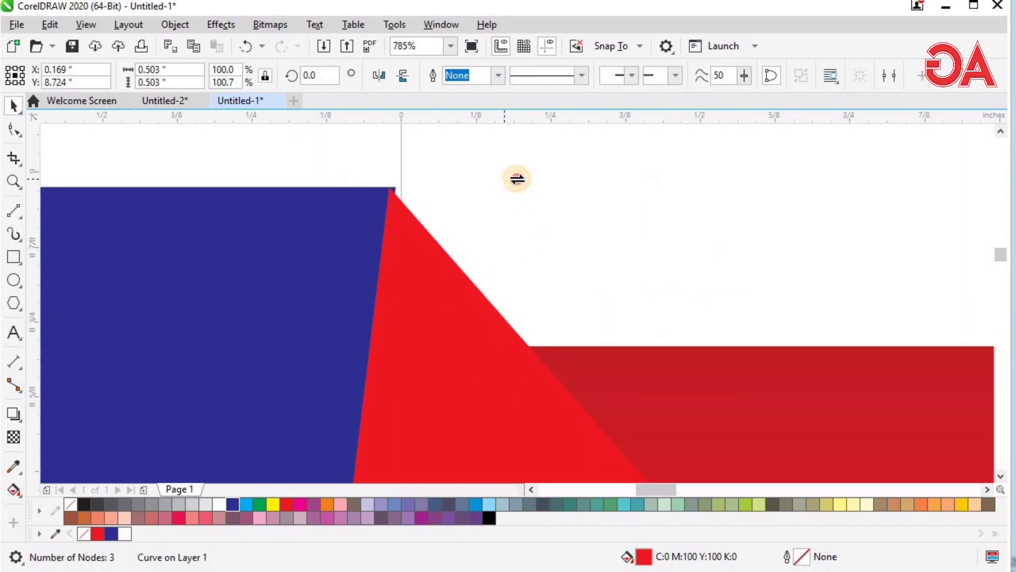
left_click_drag(517, 179, 487, 180)
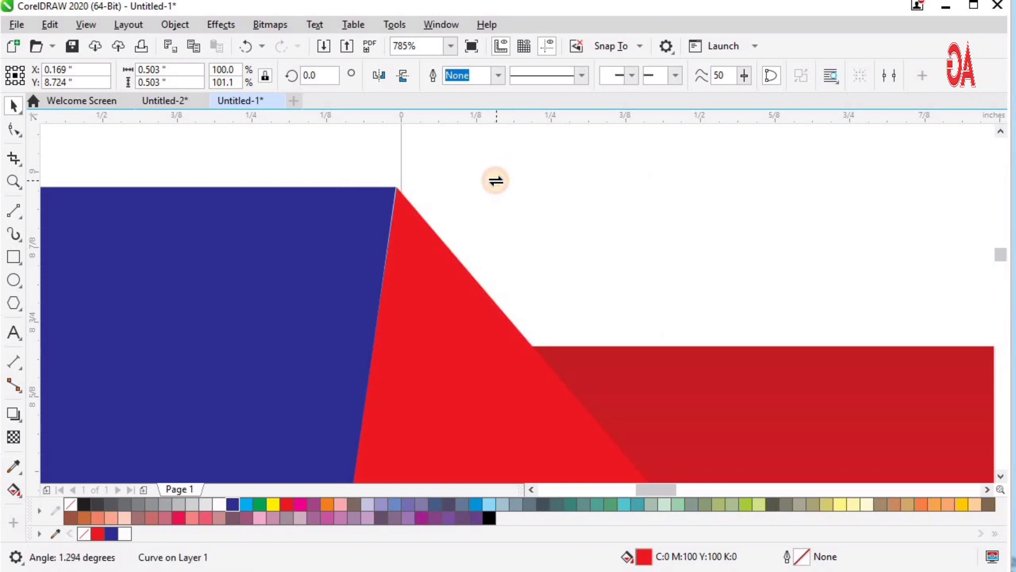
left_click_drag(495, 181, 501, 179)
Fine-tune the red triangle so its tip meets the blue shape's upper-right corner exactly.
key("z")
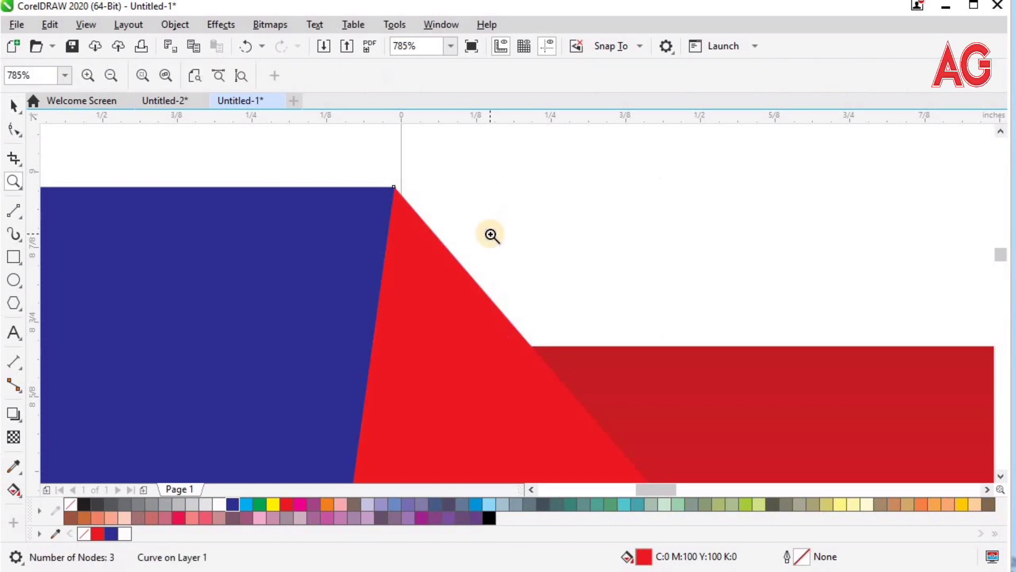
scroll(490, 233, "down", 2)
left_click_drag(353, 180, 528, 276)
left_click_drag(446, 177, 642, 305)
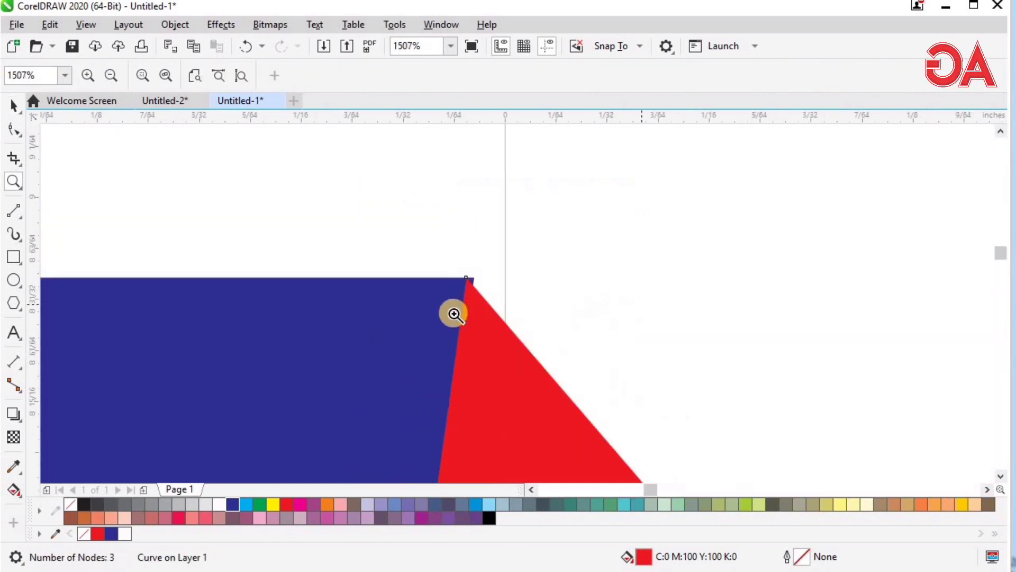
left_click_drag(391, 244, 587, 370)
key("space")
left_click_drag(459, 319, 482, 318)
key("F4")
key("F2")
left_click_drag(162, 170, 533, 374)
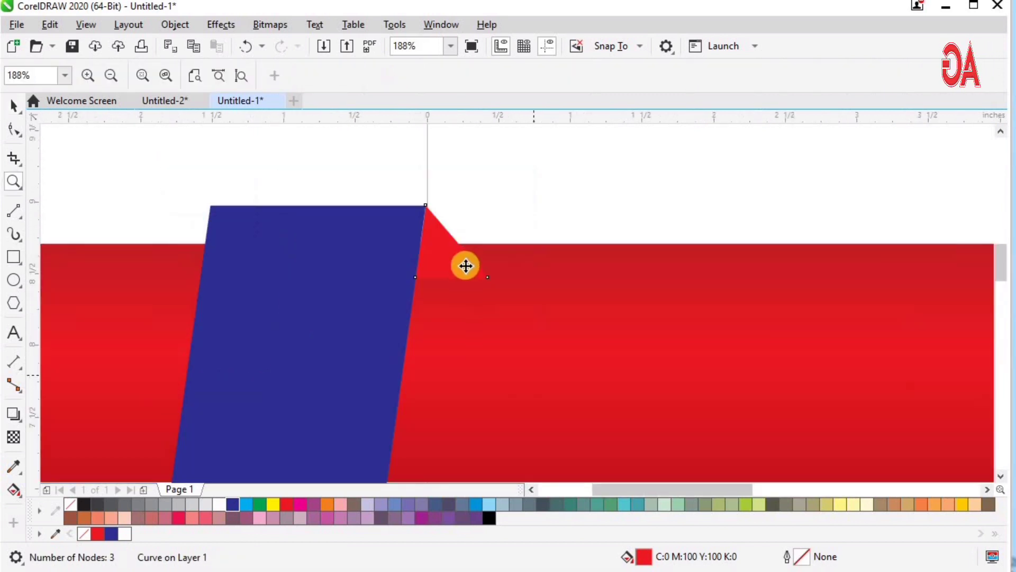
Bring the red gradient band and the blue shape to the front, covering the lower part of the upper-right triangle.
left_click(571, 213)
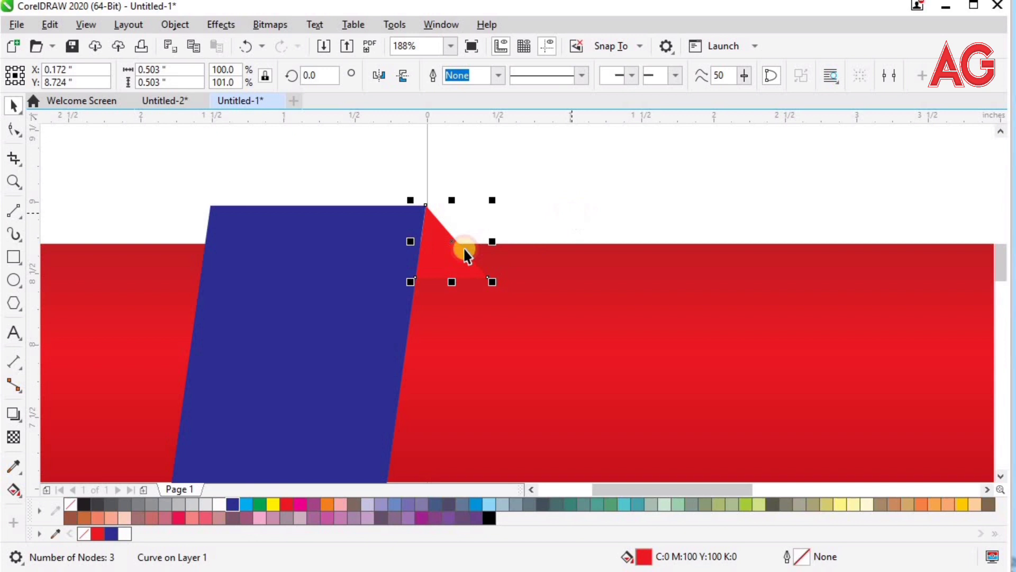
left_click(434, 260)
left_click(412, 358)
left_click(304, 365, "shift")
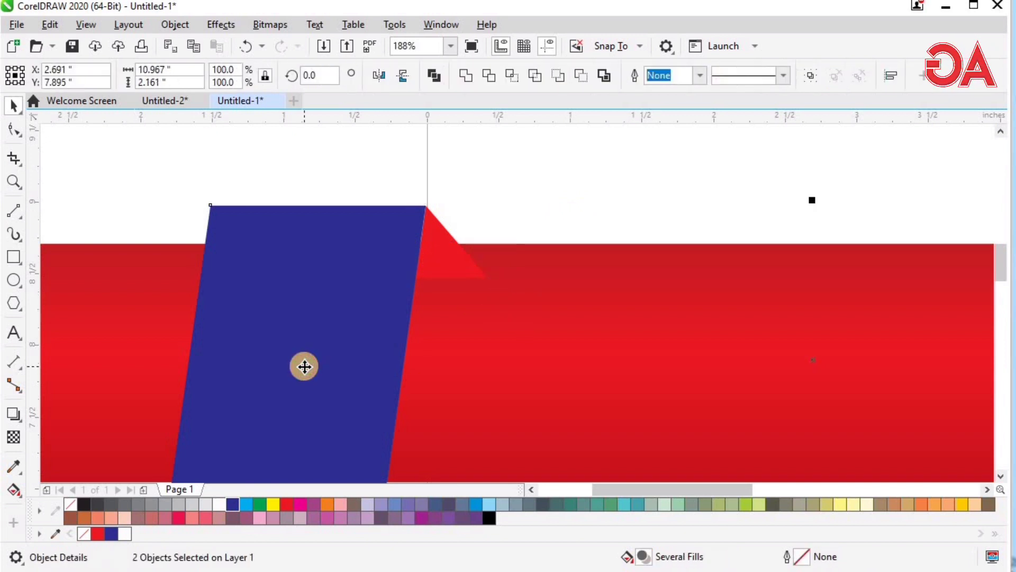
key("shift+Page_Up")
left_click(550, 134)
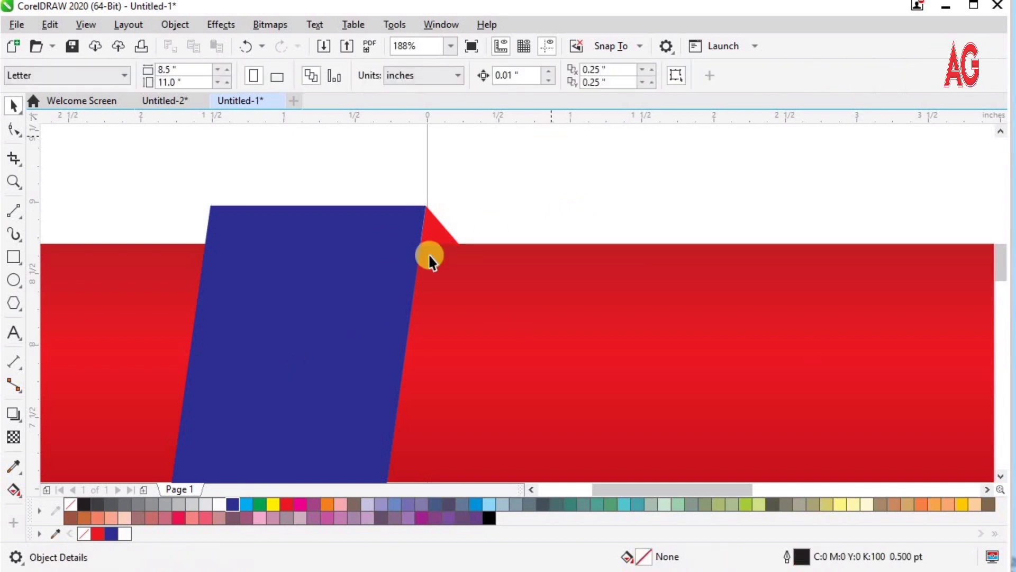
key("ctrl+v")
key("Delete")
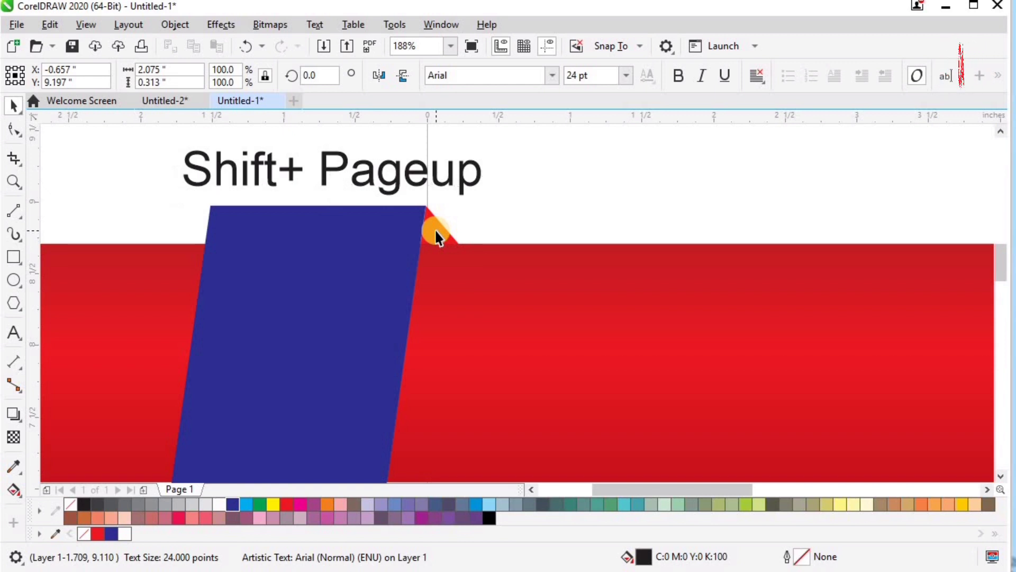
Place a copy of the triangle near the blue shape's lower-right corner and mirror it horizontally.
scroll(435, 231, "down", 4)
key("z")
left_click_drag(291, 201, 589, 354)
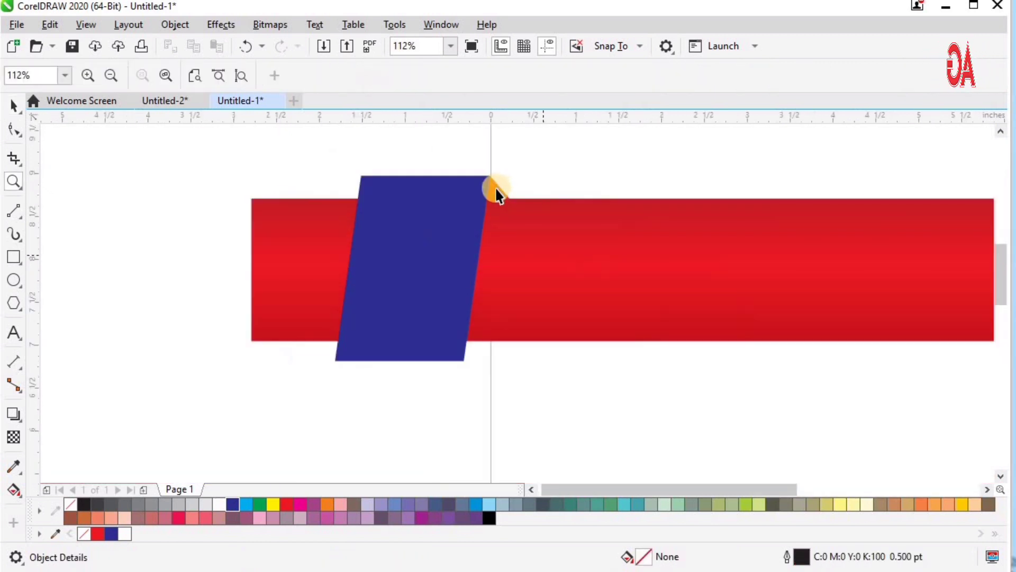
key("space")
left_click_drag(494, 186, 466, 348)
key("z")
left_click_drag(198, 259, 612, 455)
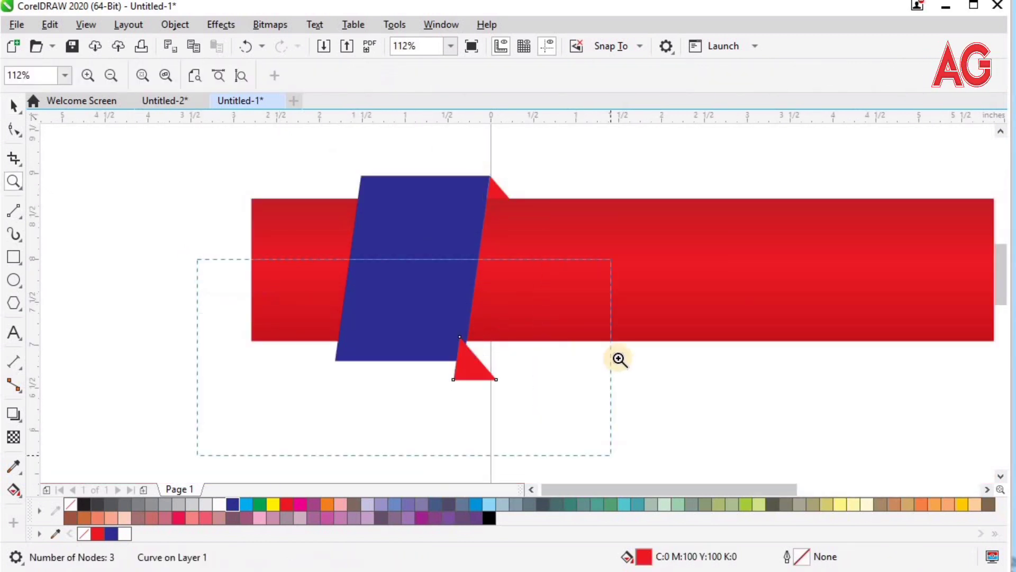
key("space")
left_click(375, 77)
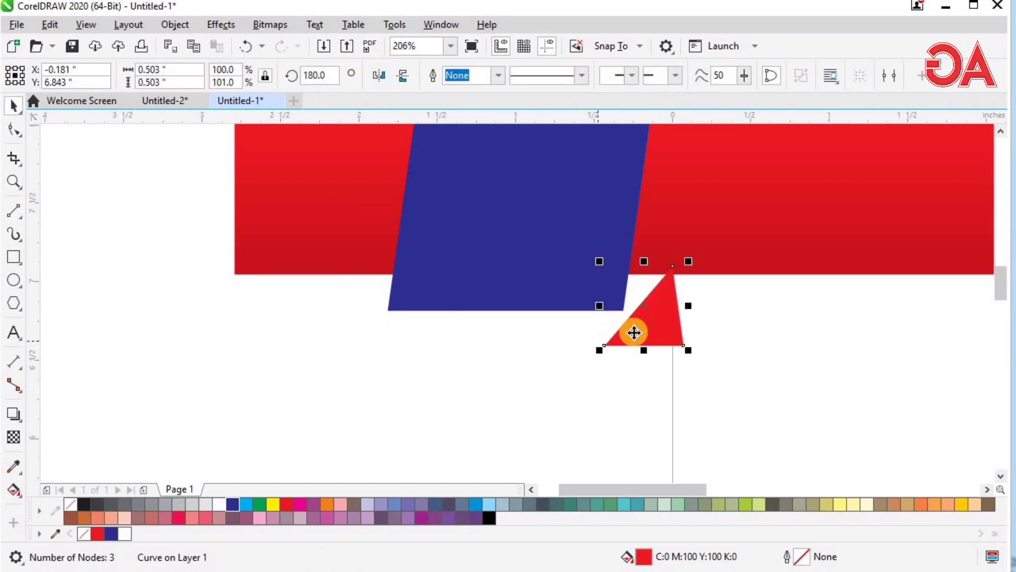
Move the triangle copy to the blue shape's lower-left corner and mirror it vertically so its tip points down.
left_click_drag(633, 332, 352, 306)
key("z")
left_click_drag(228, 176, 505, 395)
left_click(580, 229)
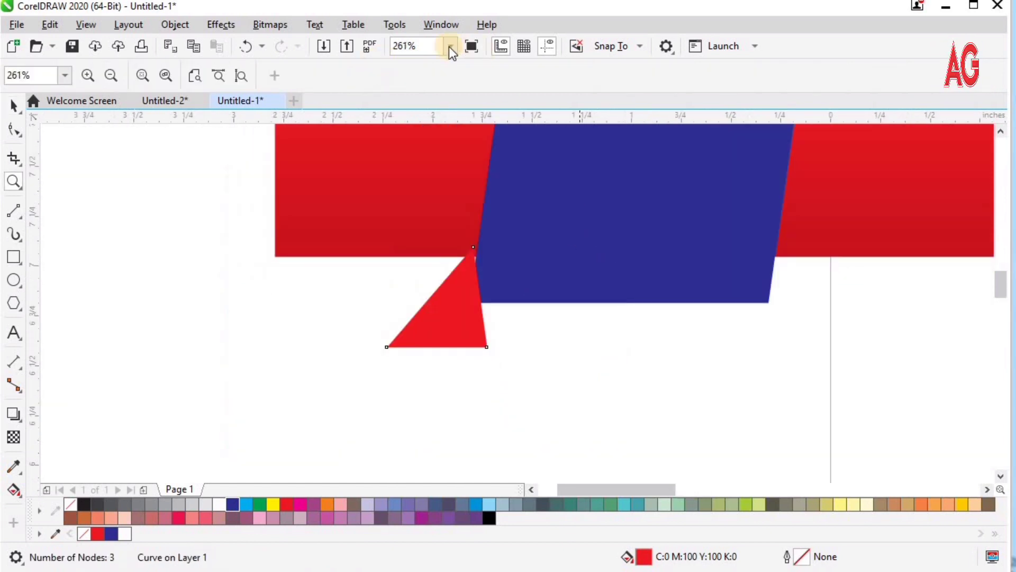
key("space")
left_click(402, 76)
Align the bottom of the triangle copy with the bottom edge of the blue shape.
key("z")
left_click_drag(315, 205, 662, 430)
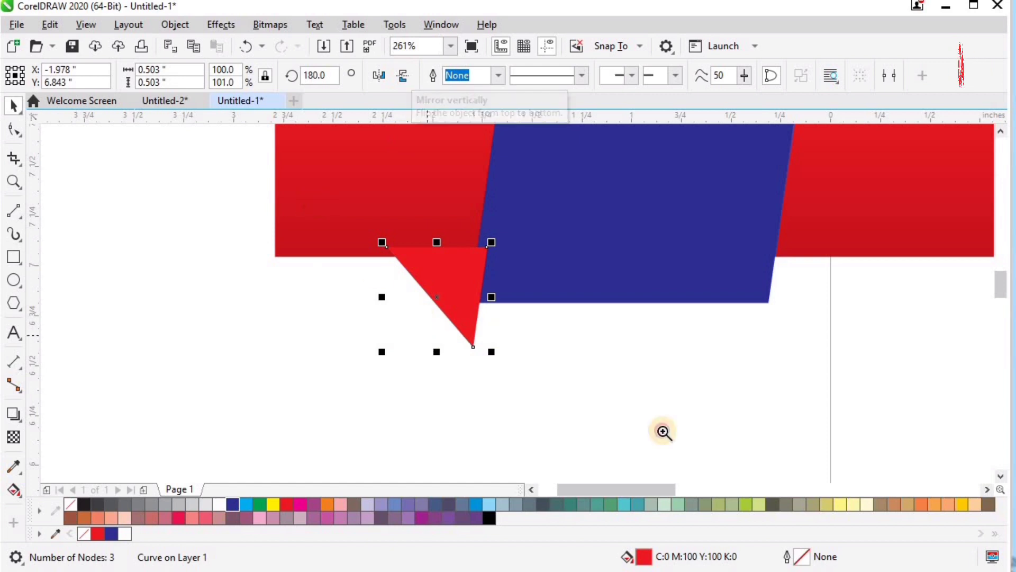
key("space")
left_click(686, 240, "shift")
key("b")
Position the lower triangle so its tip meets the blue shape's lower-left corner exactly, with its edge along the slanted side.
key("z")
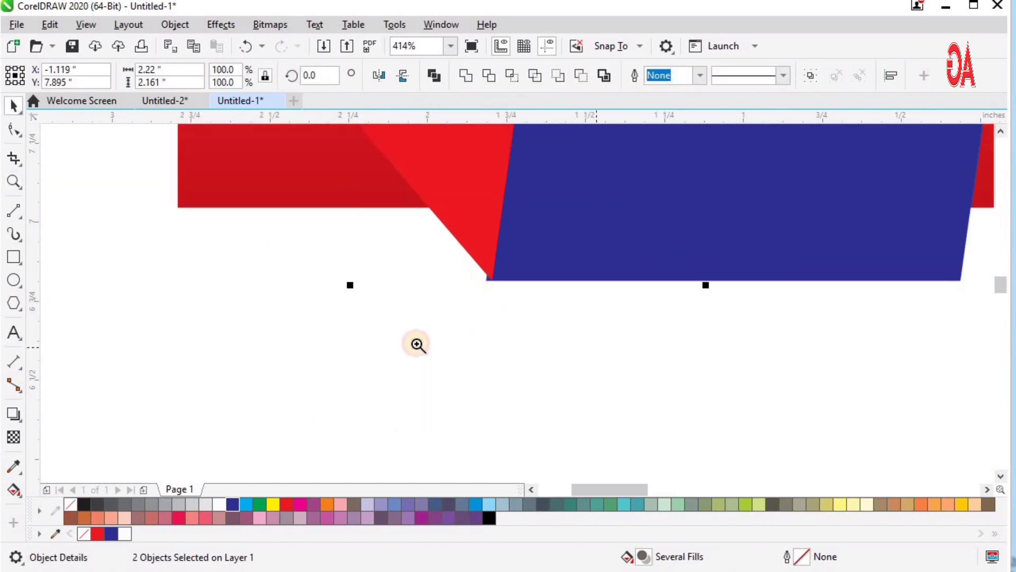
left_click(612, 445)
mouse_move(232, 312)
left_mouse_down()
mouse_move(467, 408)
mouse_move(479, 476)
left_mouse_up()
key("space")
left_click(525, 264)
left_click_drag(525, 264, 499, 322)
key("z")
key("space")
key("z")
left_click_drag(426, 236, 610, 413)
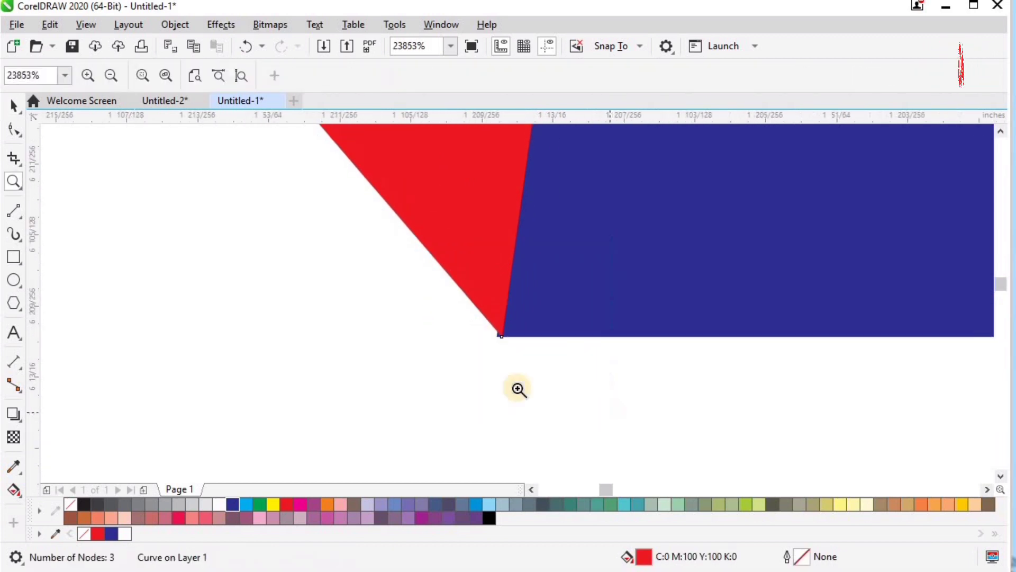
key("space")
left_click_drag(490, 321, 491, 319)
key("F4")
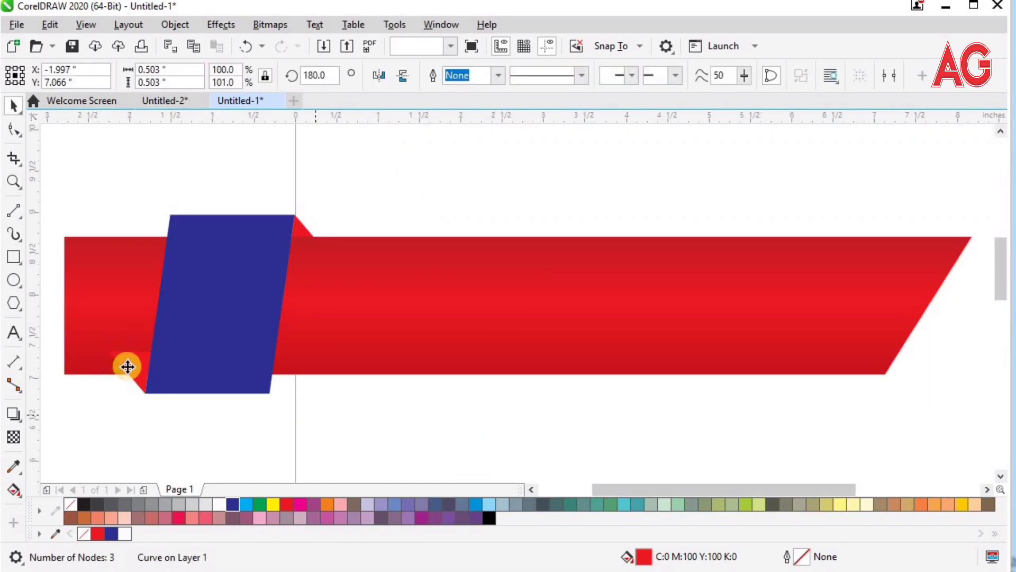
Try to place the lower-left triangle behind the red gradient band.
left_click(204, 325, "shift")
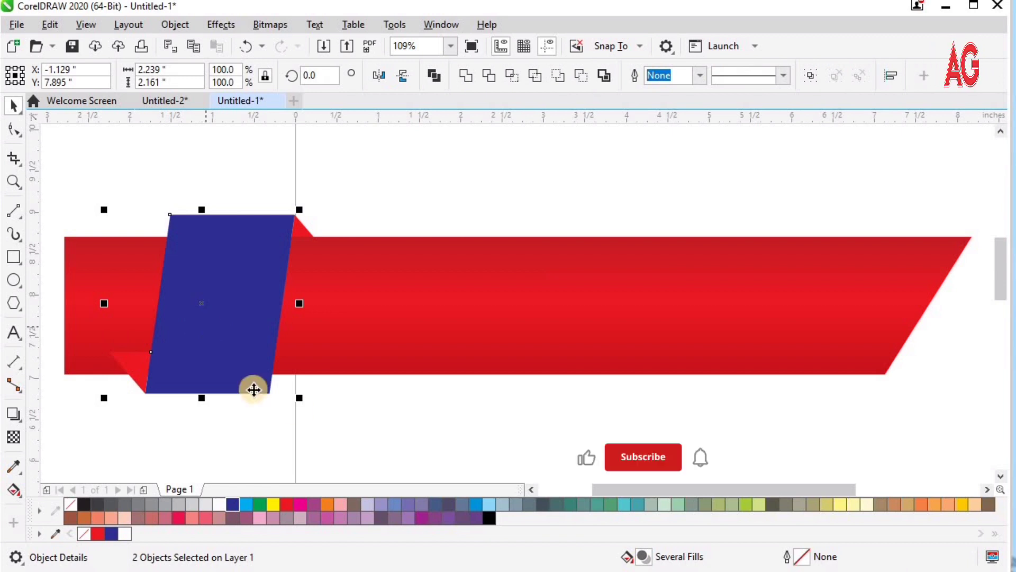
left_click(144, 377, "shift")
left_click(130, 362, "shift")
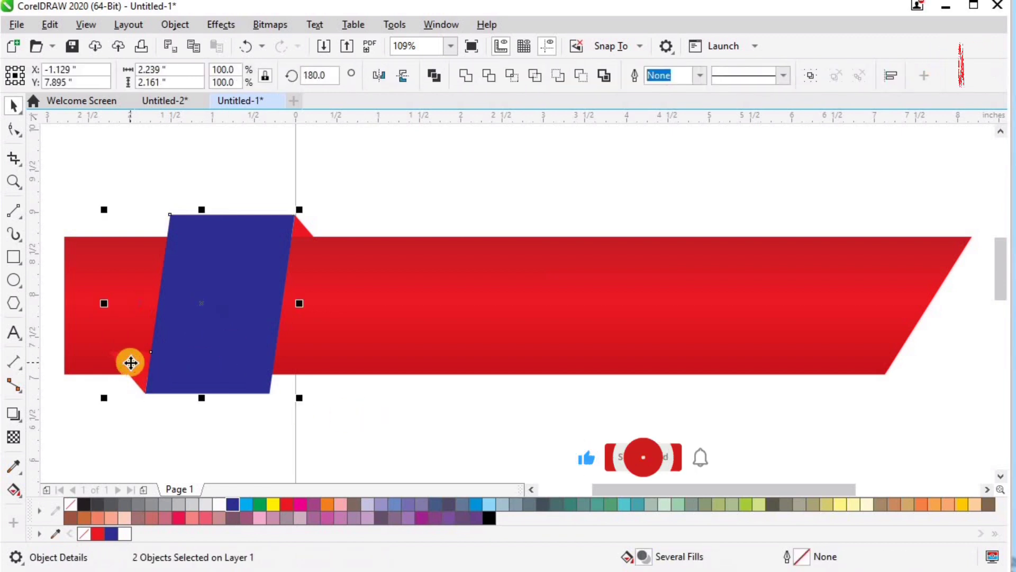
left_click(357, 307)
scroll(153, 369, "down", 1)
key("F2")
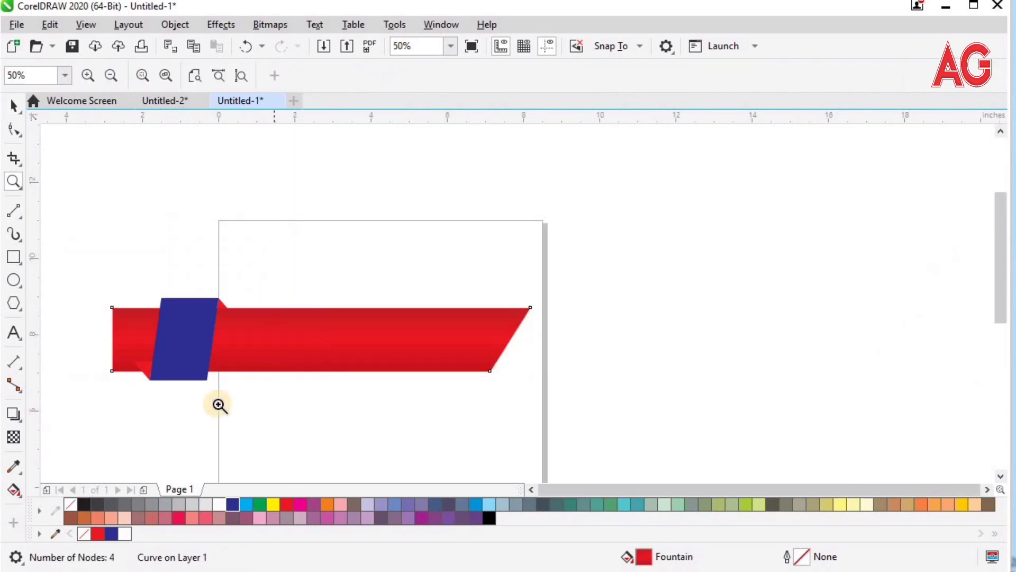
Send the lower-left triangle to the back, behind the red gradient band.
left_click(114, 370)
key("F2")
left_click_drag(422, 353, 870, 119)
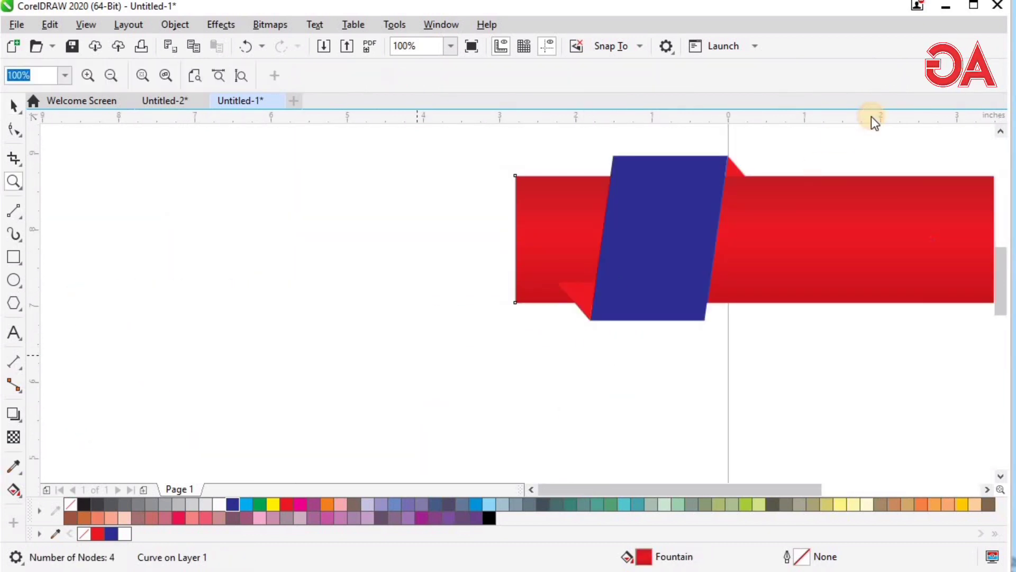
left_click(497, 391)
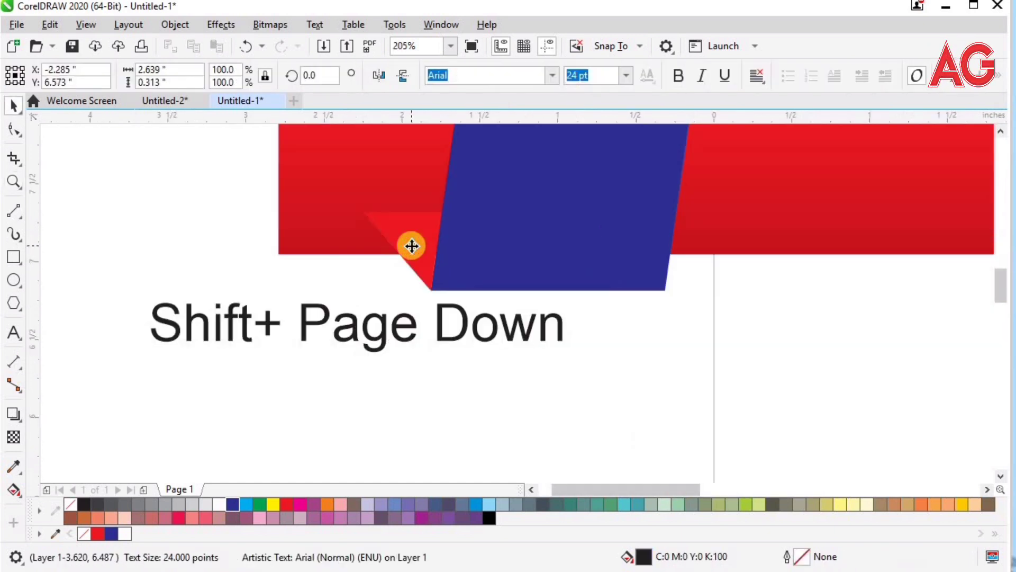
left_click(412, 246)
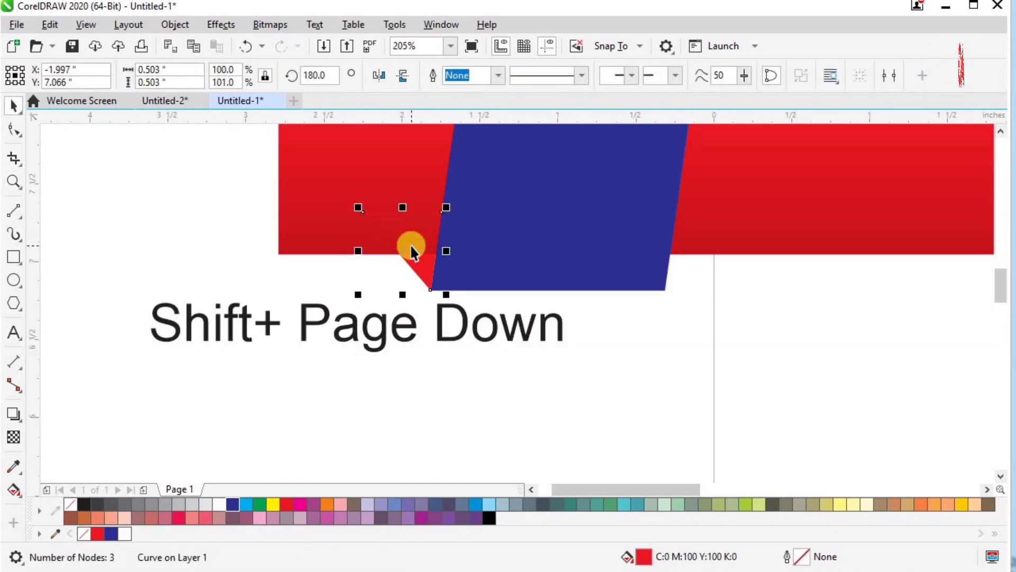
Change the slanted blue shape's fill to white, C0 M0 Y0 K0, and delete the text note below the banner.
key("Tab")
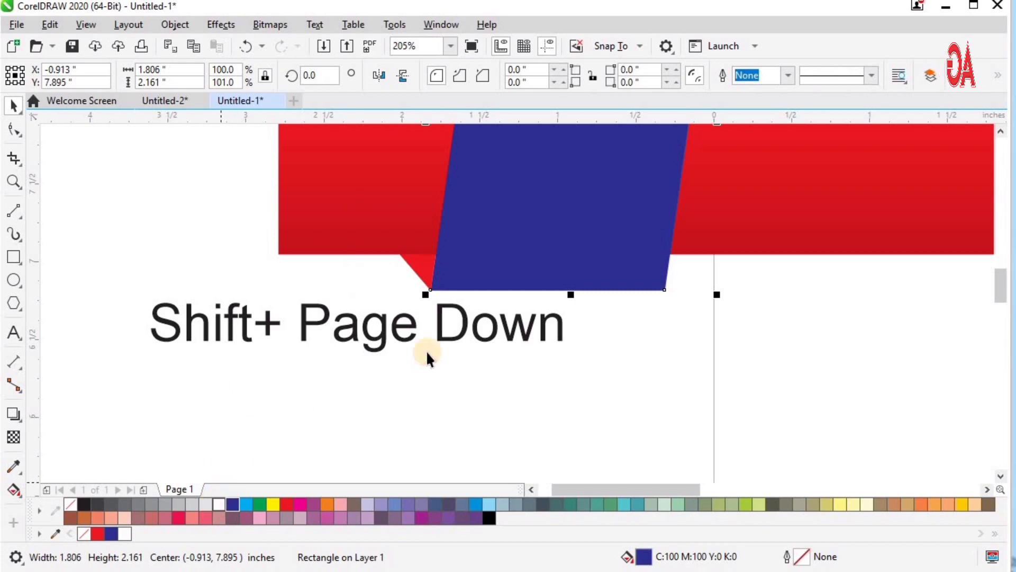
scroll(424, 348, "down", 2)
key("z")
left_click_drag(268, 209, 910, 470)
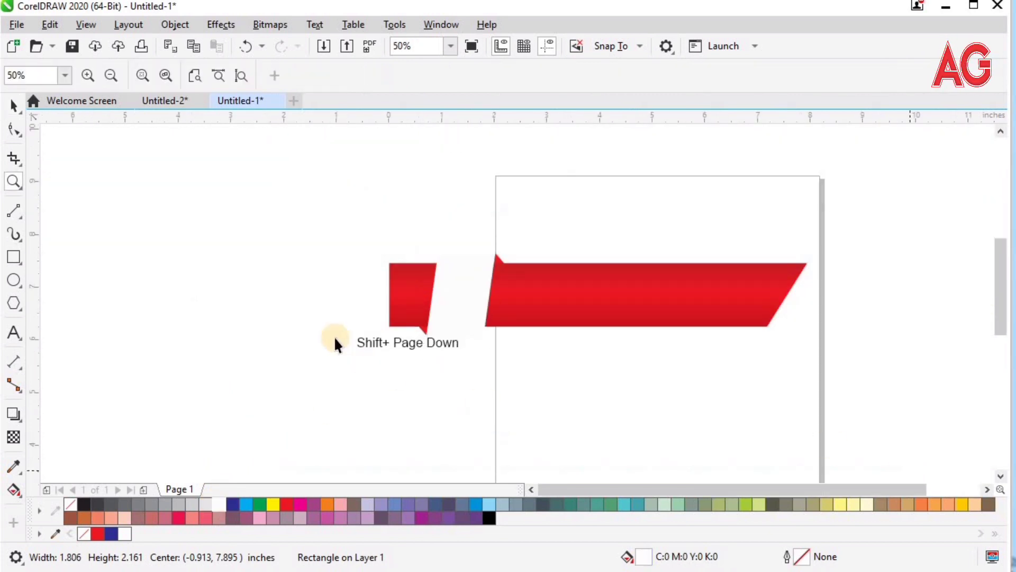
key("space")
left_click(308, 313)
key("Delete")
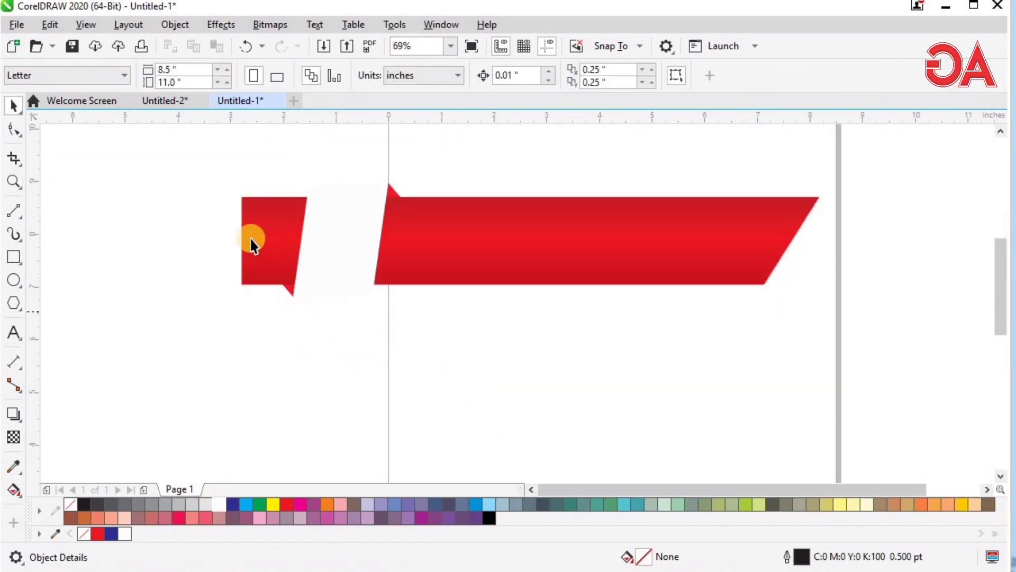
Group the four banner objects and add a page-sized 8.5 x 11 inch background rectangle filled with yellow, Y100.
key("ctrl+a")
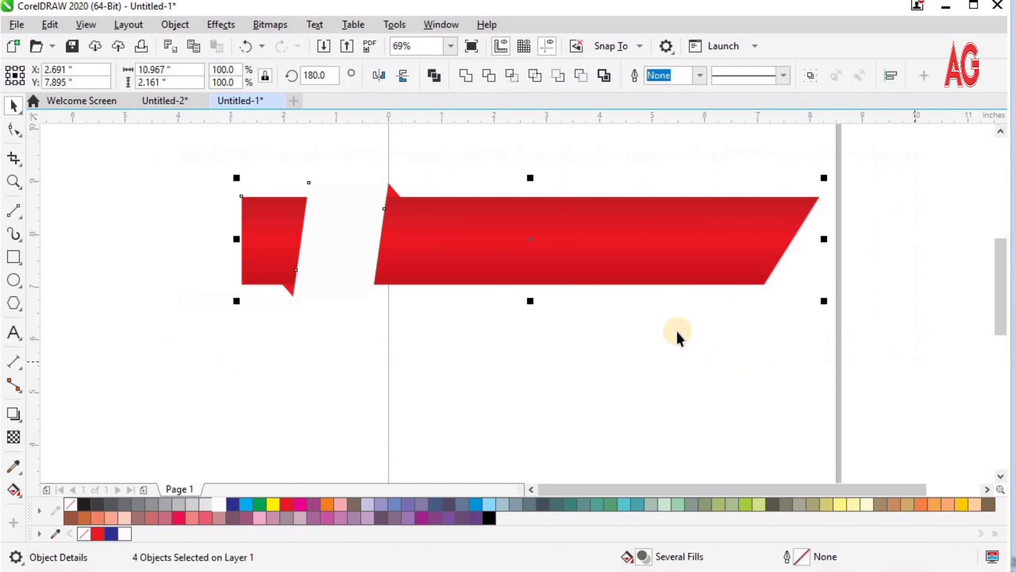
key("ctrl+g")
double_click(14, 258)
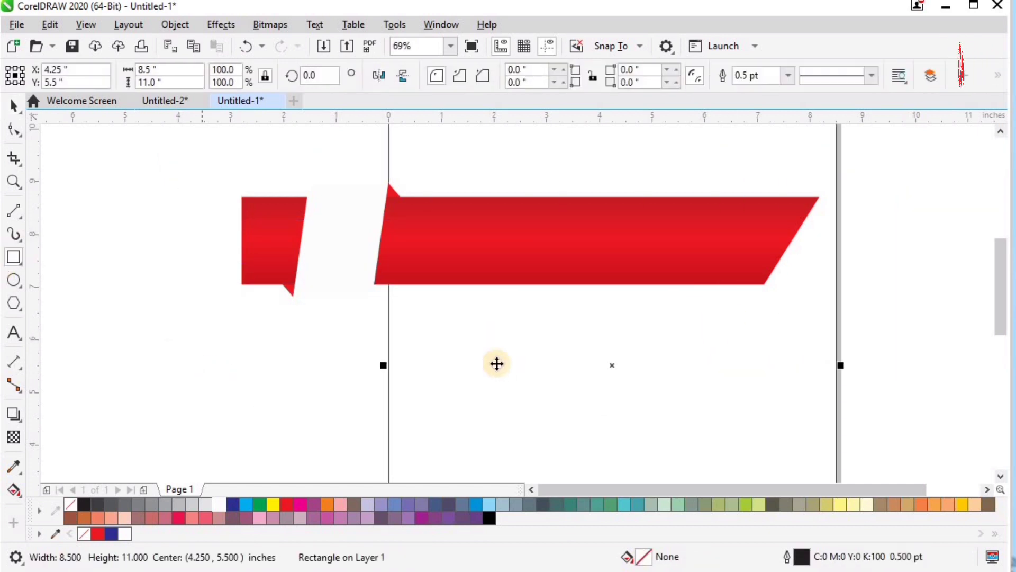
left_click(273, 504)
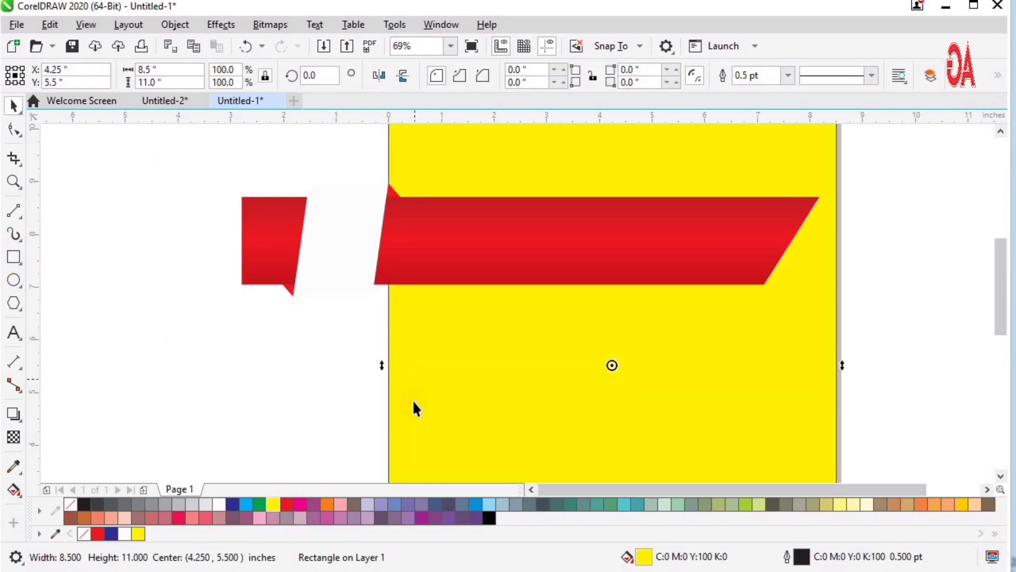
Move the banner group onto the yellow page and scale it down proportionally to about 8.17 inches wide.
scroll(474, 252, "down", 2)
key("space")
left_click_drag(454, 234, 550, 250)
key("z")
left_click_drag(308, 177, 841, 374)
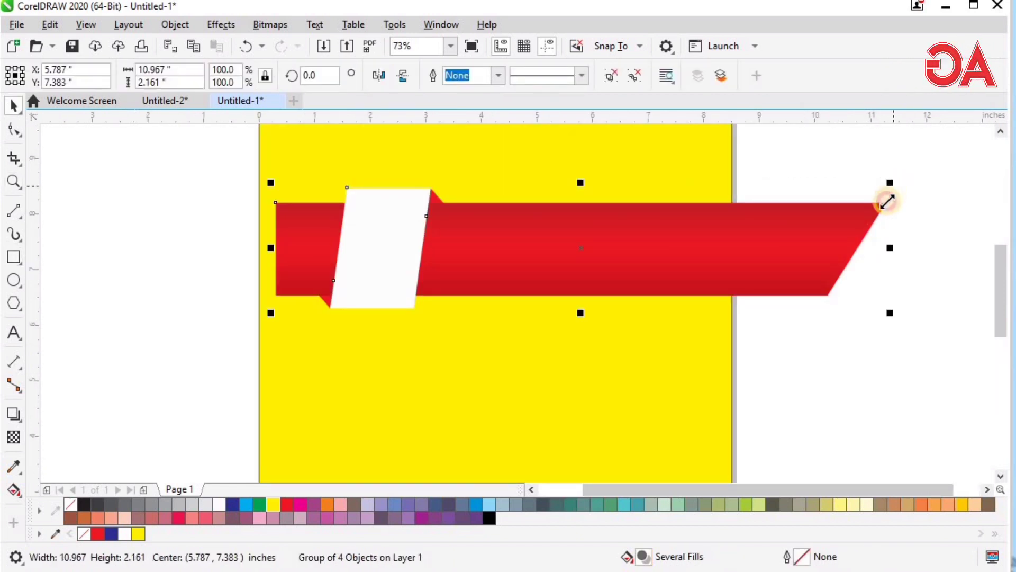
left_click_drag(887, 201, 732, 230)
key("z")
left_click_drag(191, 161, 828, 383)
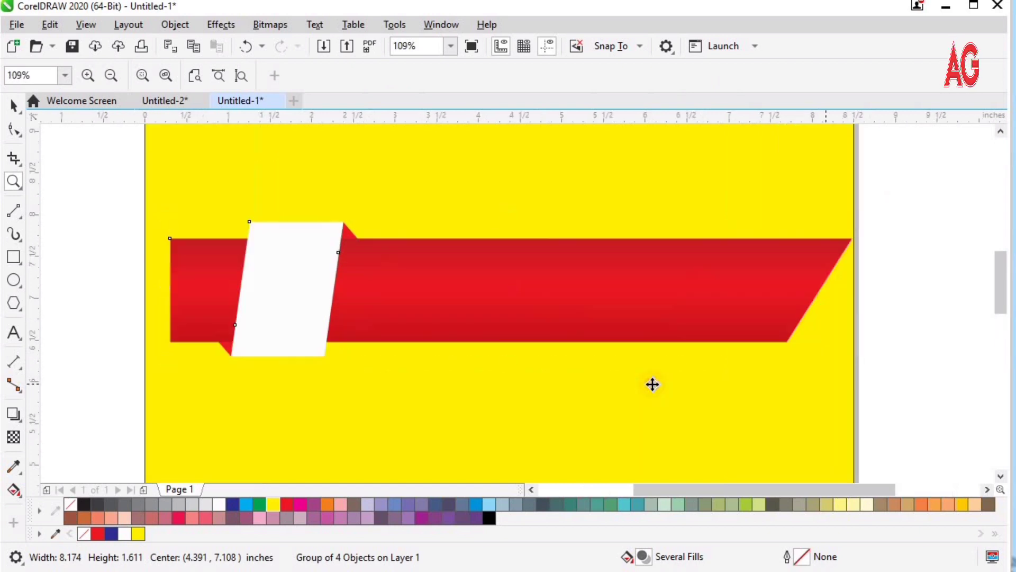
Center the banner group horizontally on the yellow background rectangle.
left_click(652, 384, "shift")
key("c")
scroll(653, 384, "down", 2)
key("F2")
left_click_drag(326, 249, 838, 466)
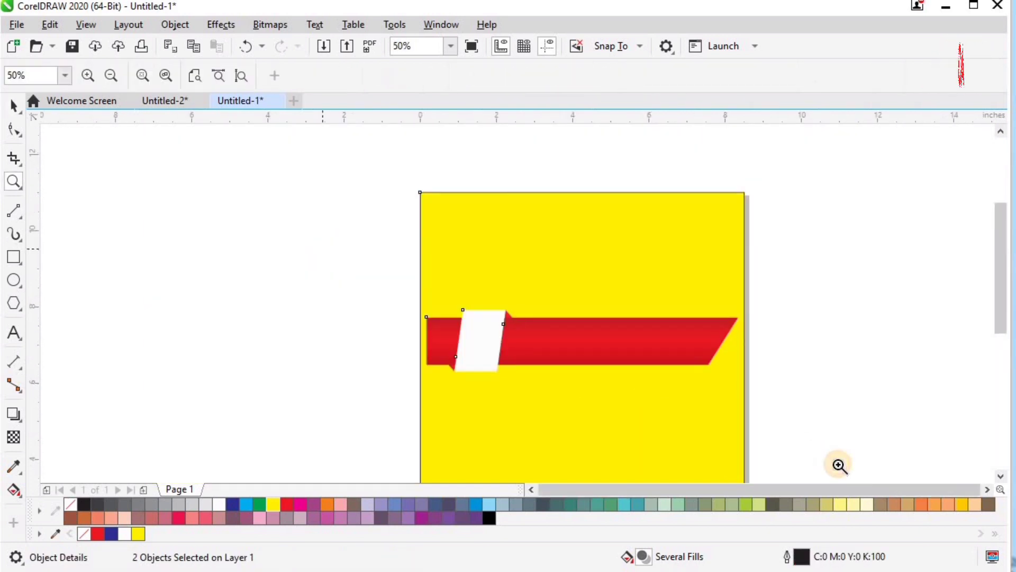
Ungroup the red banner group on the yellow page into its separate objects.
left_click_drag(651, 383, 651, 382)
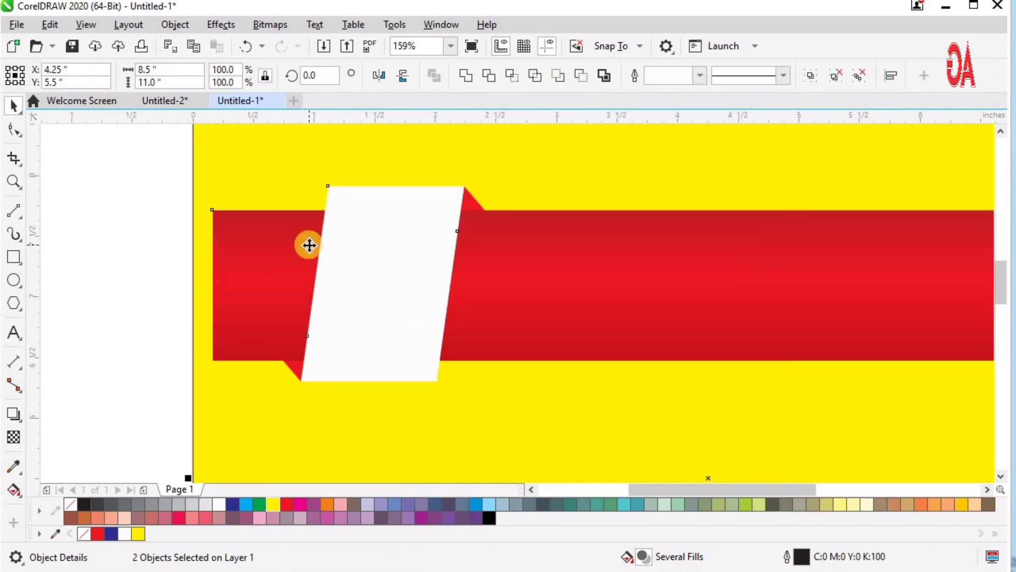
scroll(308, 243, "down", 2)
key("F2")
left_click_drag(170, 175, 910, 404)
left_click(585, 268)
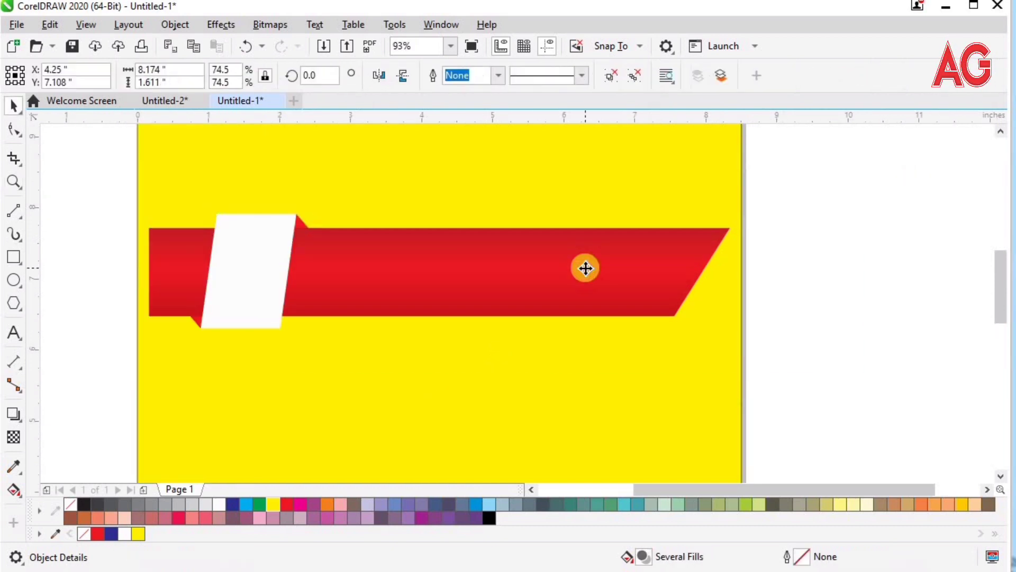
key("ctrl+u")
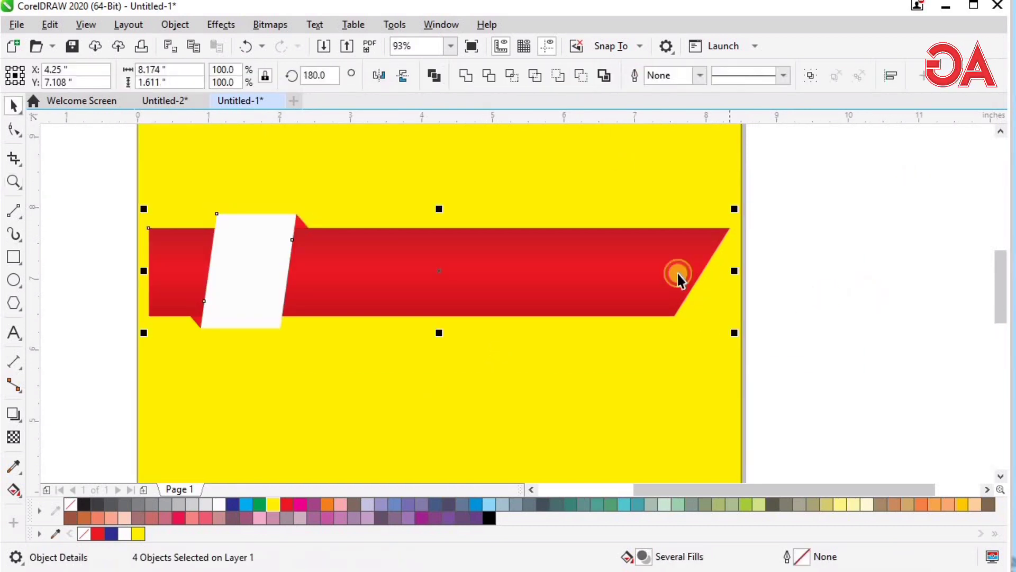
key("Escape")
Create a proportionally smaller copy of the red band, about 7.38 inches wide, centered inside it, and fill the copy with white.
left_click(671, 275)
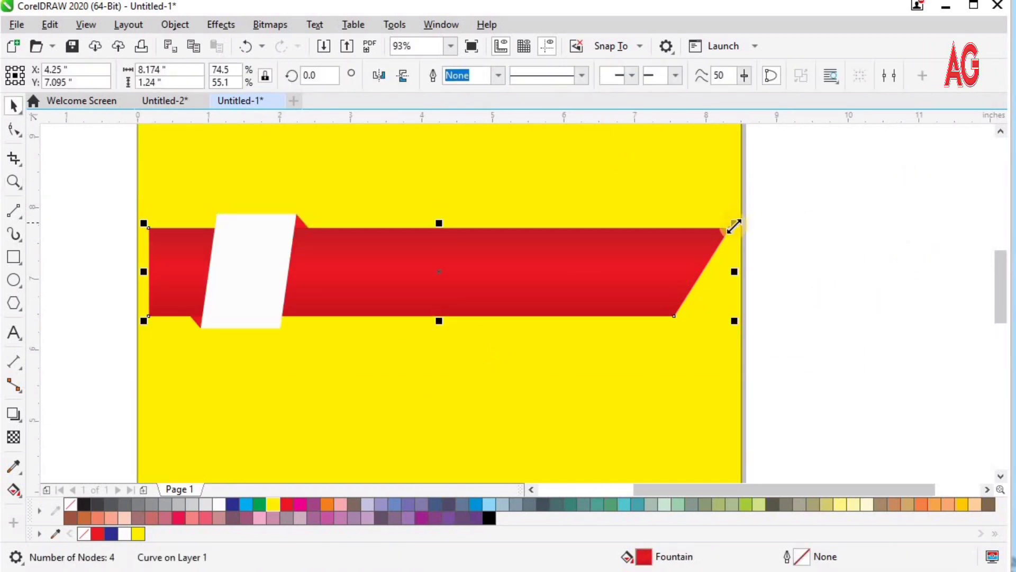
left_click_drag(734, 226, 707, 233)
key("F2")
left_click_drag(100, 192, 795, 414)
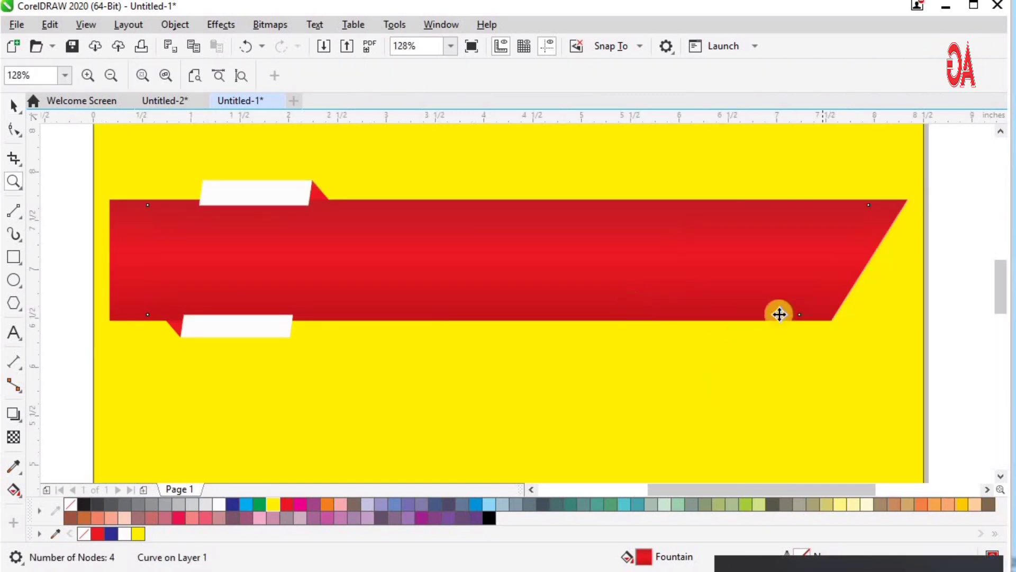
key("space")
left_click(219, 504)
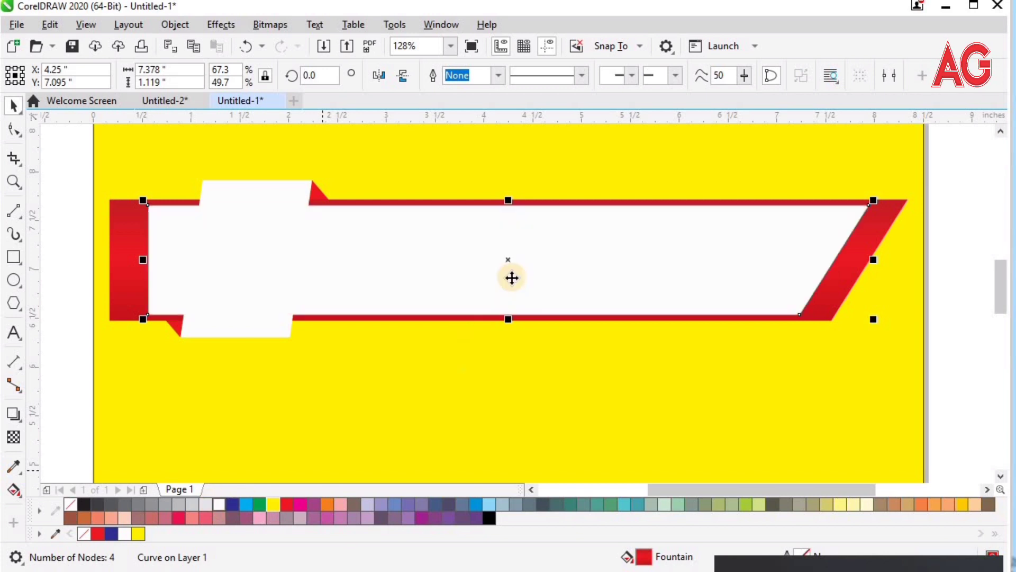
Reduce the white inner panel's height to about 1.06 inches and center it vertically on the red band.
left_click_drag(508, 204, 508, 207)
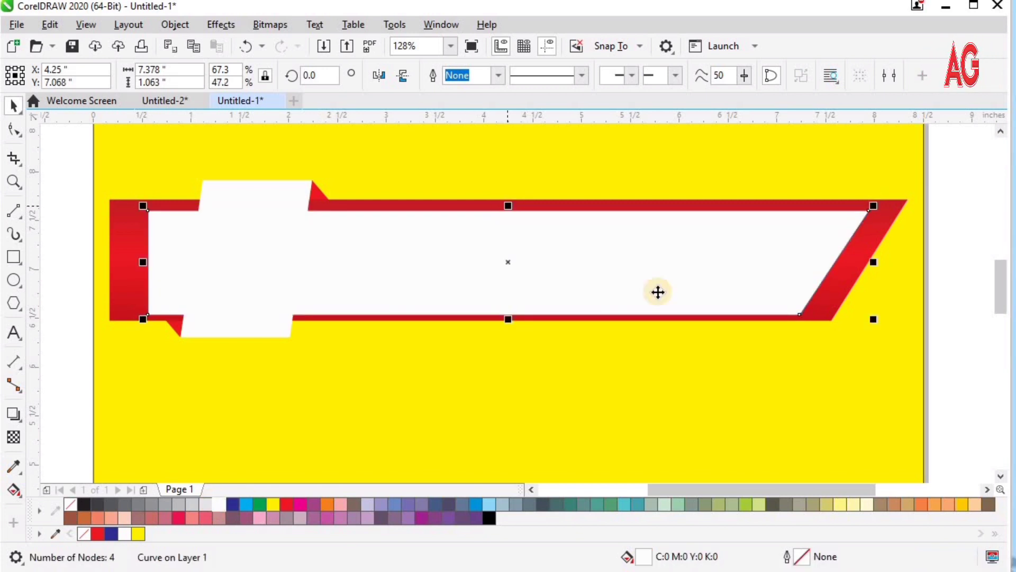
left_click(836, 277, "shift")
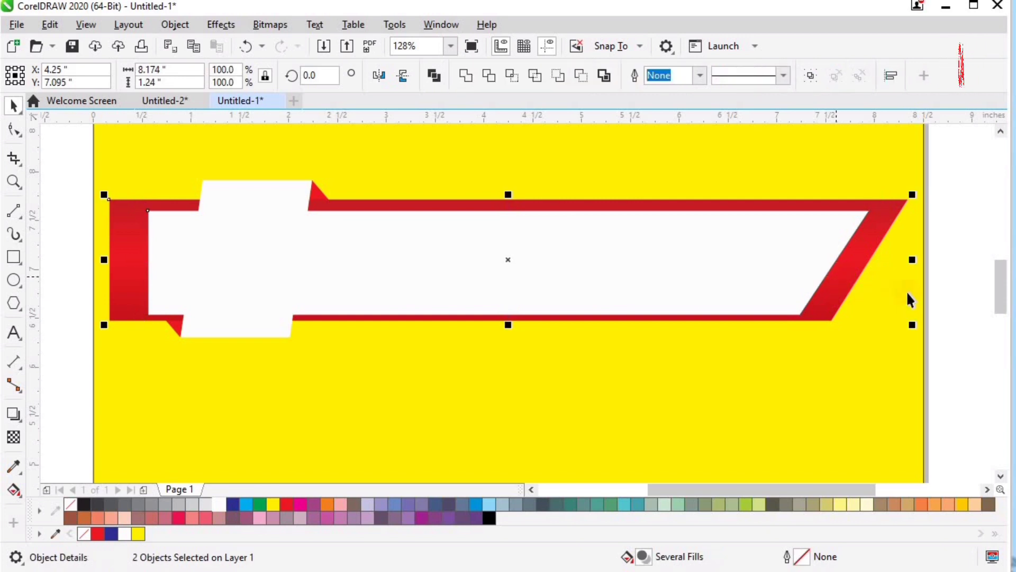
key("e")
key("Escape")
Shift the white inner panel's two left corner nodes inward, making the panel about 6.35 inches wide.
left_click(164, 264)
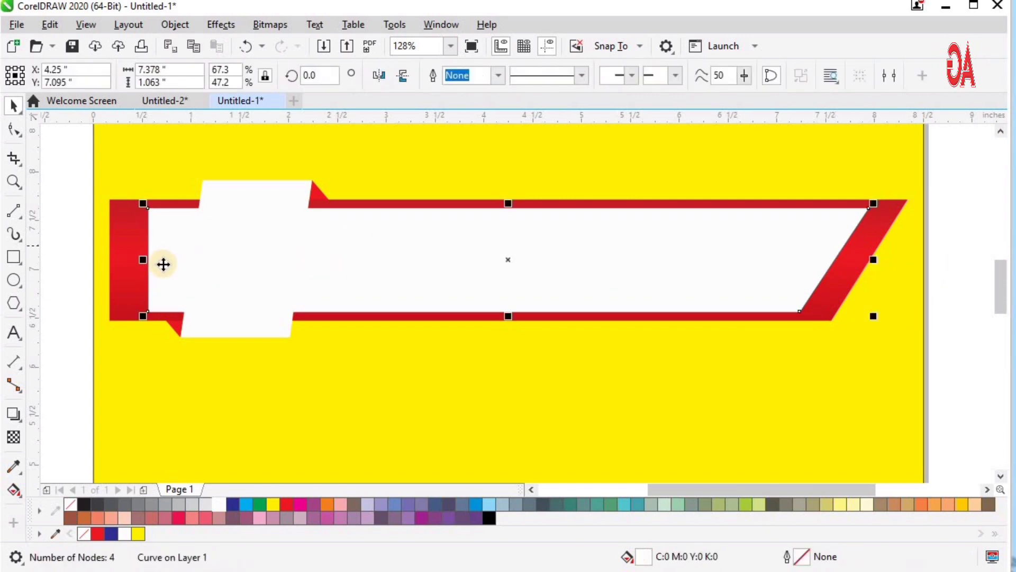
double_click(170, 280)
left_click_drag(157, 306, 156, 308)
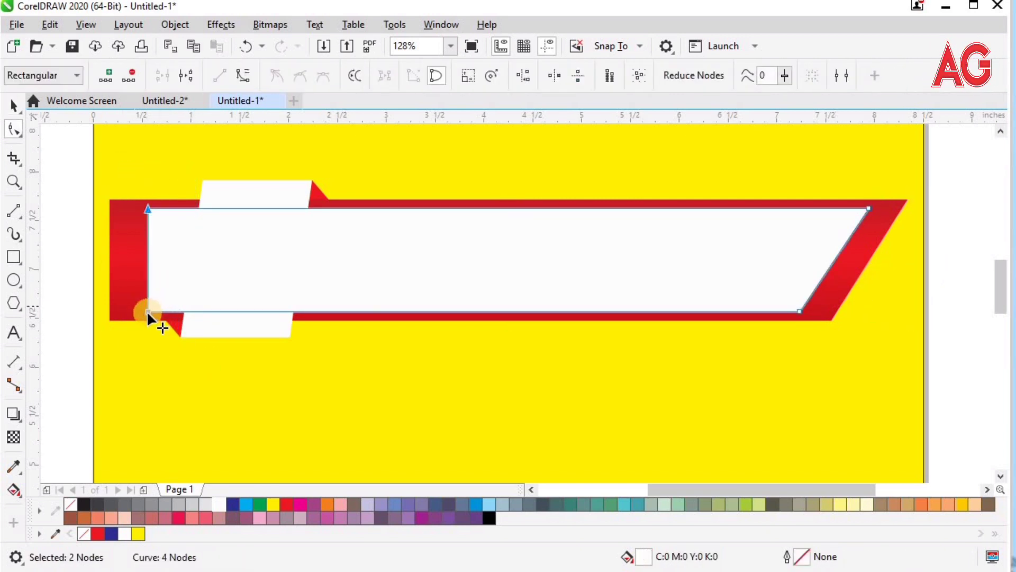
left_click_drag(236, 312, 247, 312)
Reduce the white inner panel's height symmetrically about its center to about 0.94 inches.
key("z")
mouse_move(205, 182)
left_mouse_down()
mouse_move(882, 438)
mouse_move(976, 453)
left_mouse_up()
key("space")
left_click(478, 176)
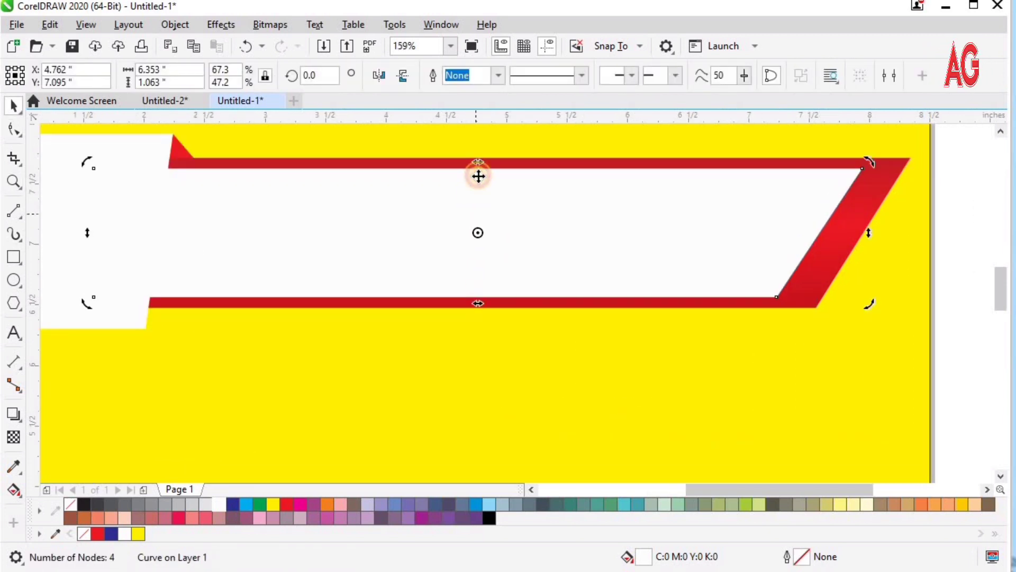
left_click(478, 170)
left_click_drag(479, 164, 479, 170)
Move the inner panel's lower-right corner node outward to about (7.357, 6.625) so its slanted edge runs nearly parallel to the red band's.
key("F10")
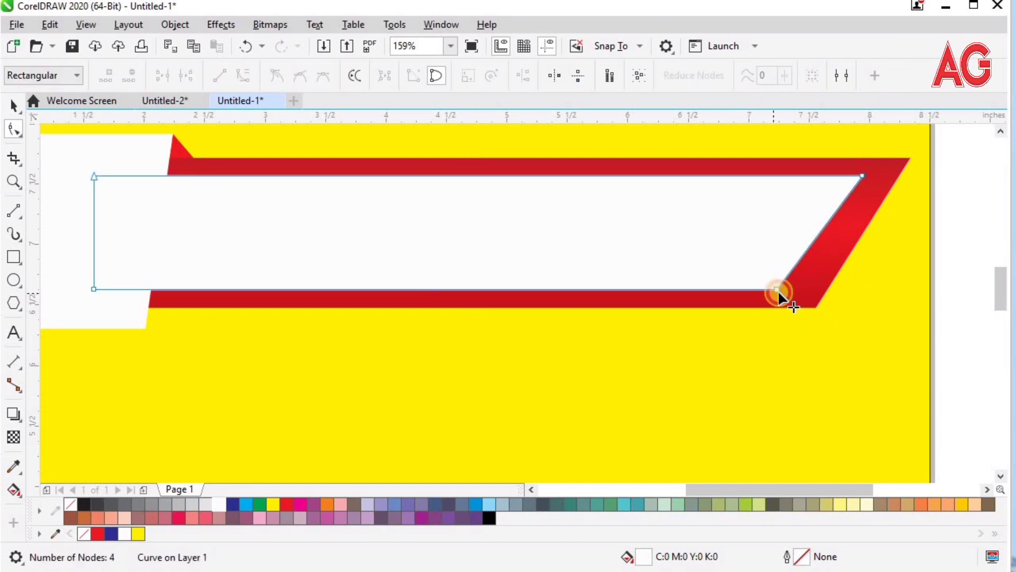
left_click_drag(777, 290, 792, 290)
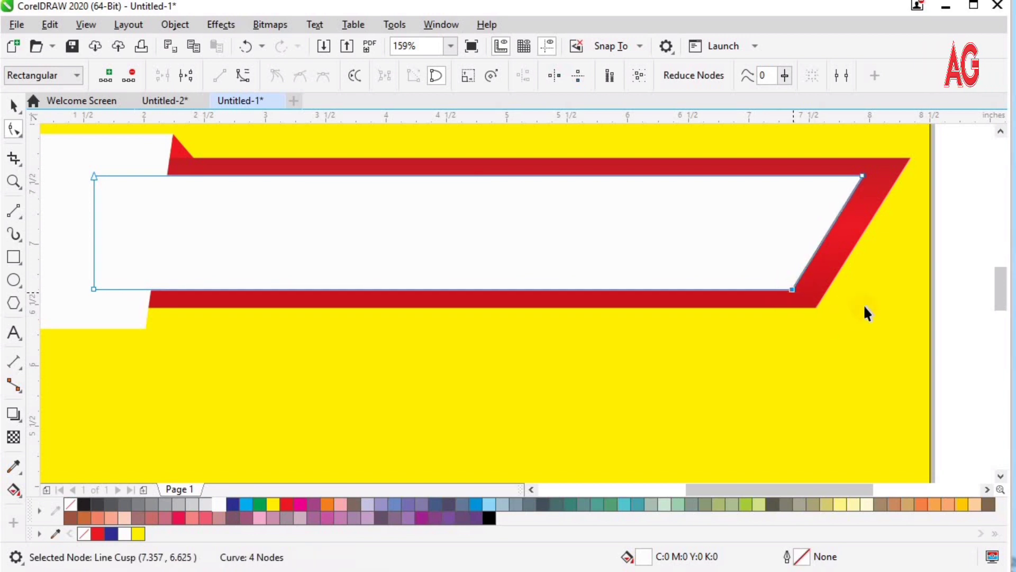
key("space")
Apply a vertical fountain fill to the white inner panel and set its upper color to the palette's light gray.
scroll(862, 303, "down", 2)
scroll(743, 311, "down", 2)
scroll(795, 254, "up", 4)
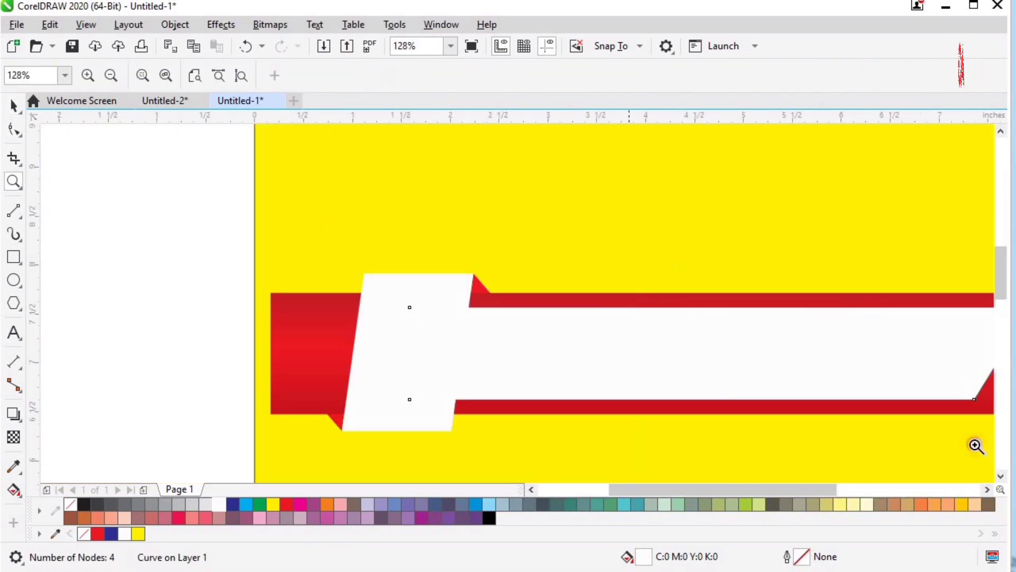
left_click_drag(1007, 469, 982, 444)
key("space")
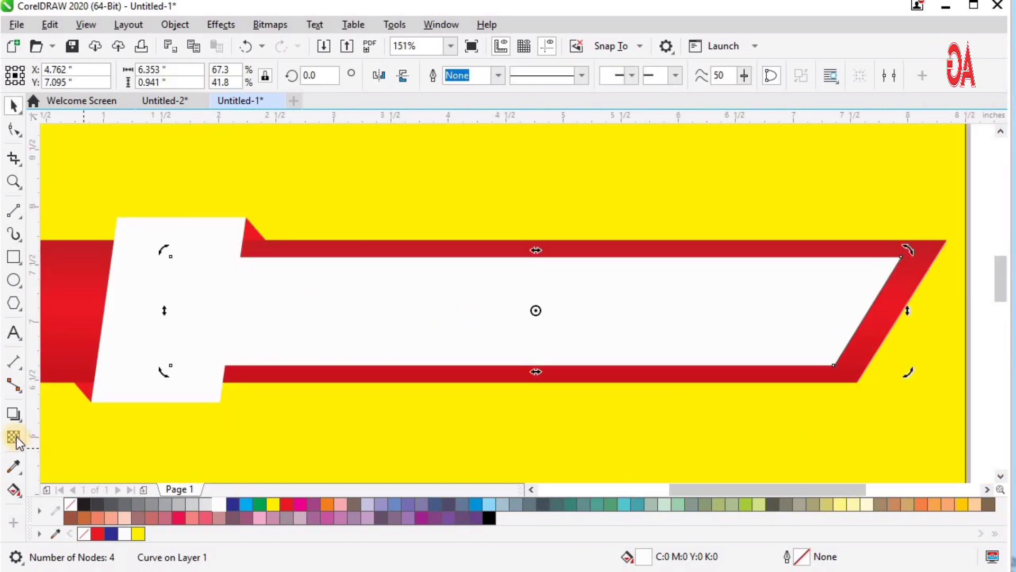
left_click(14, 489)
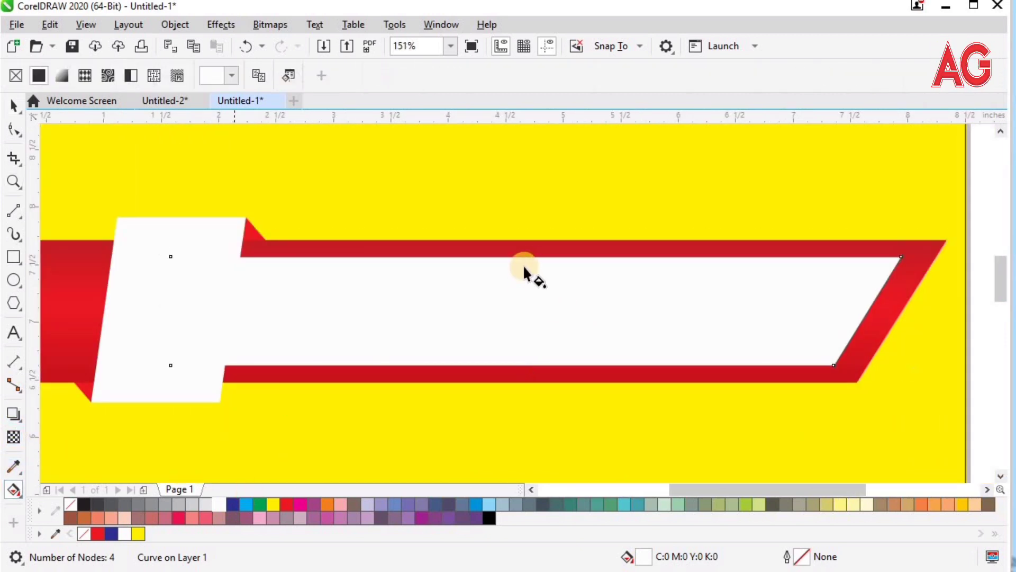
left_click_drag(514, 260, 518, 350)
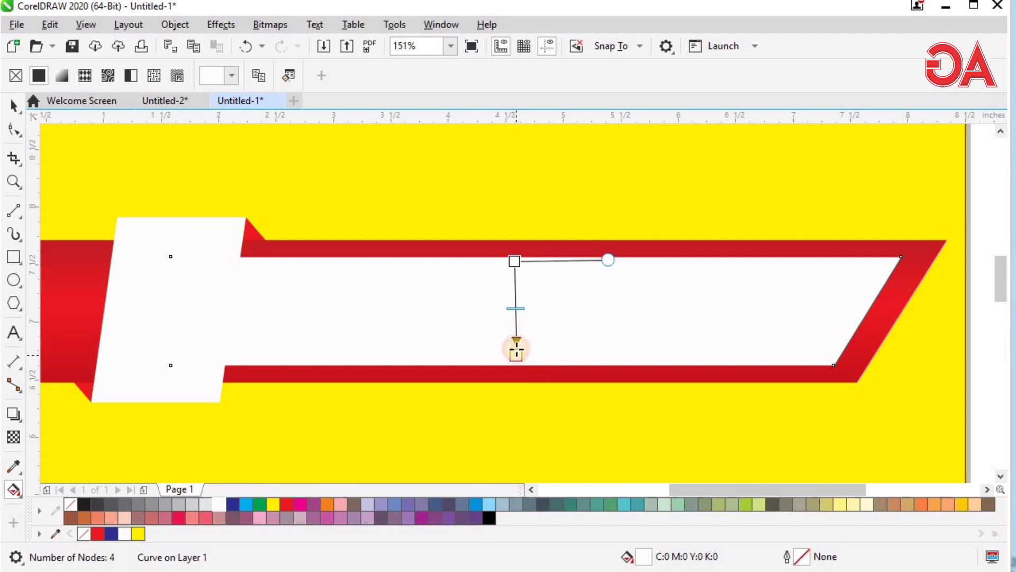
left_click(515, 261)
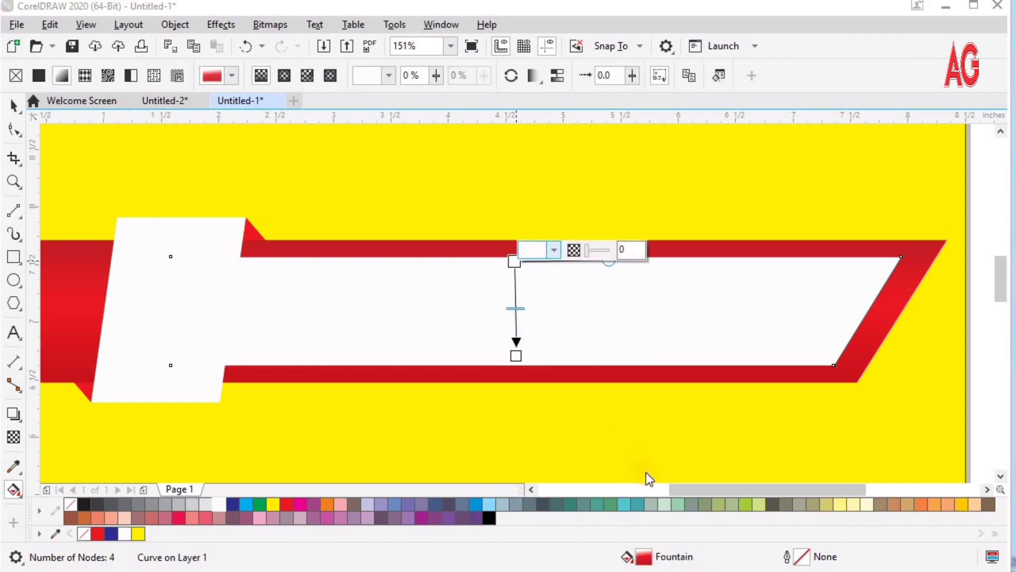
left_click(682, 508)
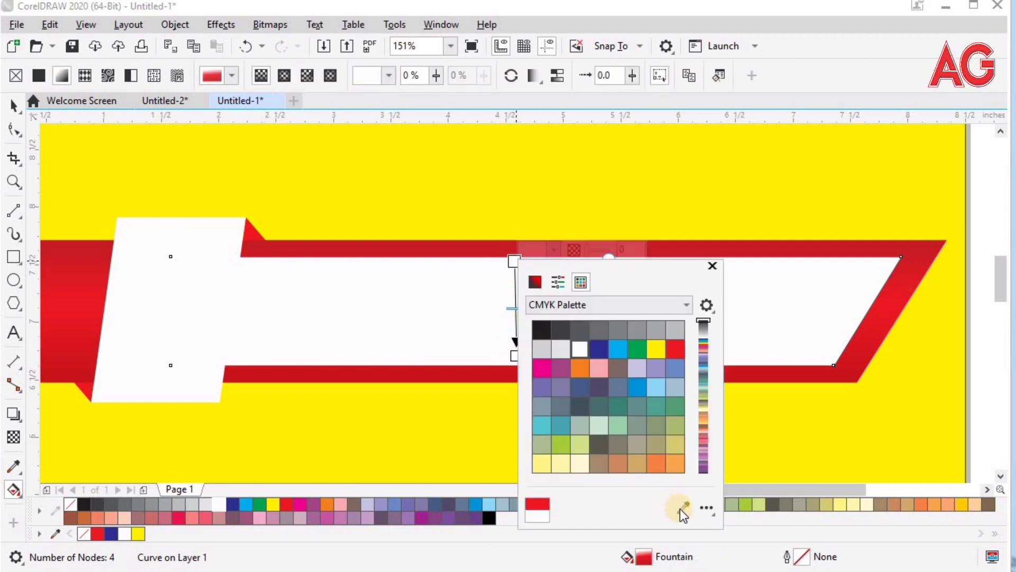
left_click(207, 504)
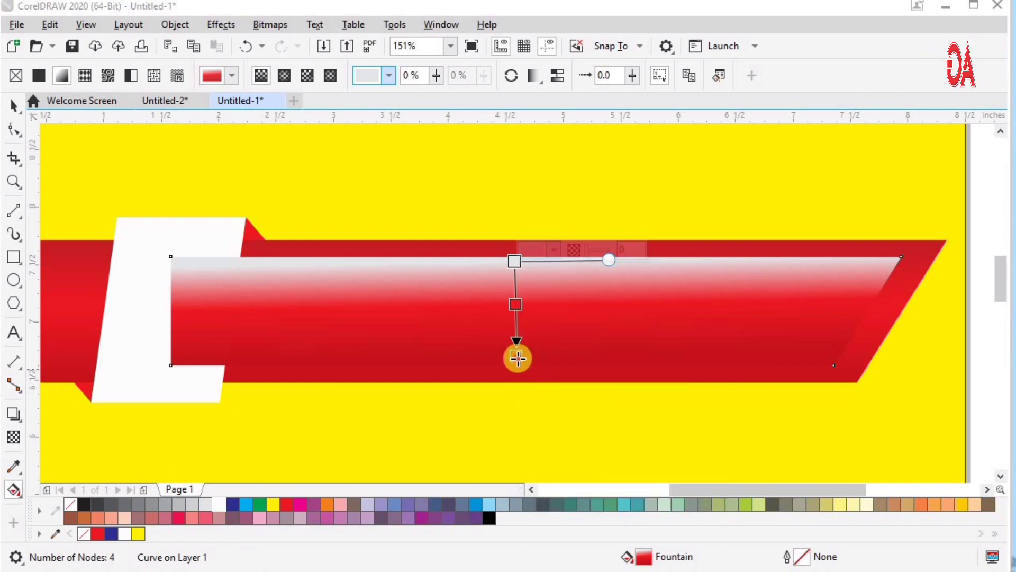
Set the inner panel gradient's lower color to the same light gray and its middle color to white, C0 M0 Y0 K0.
left_click(518, 358)
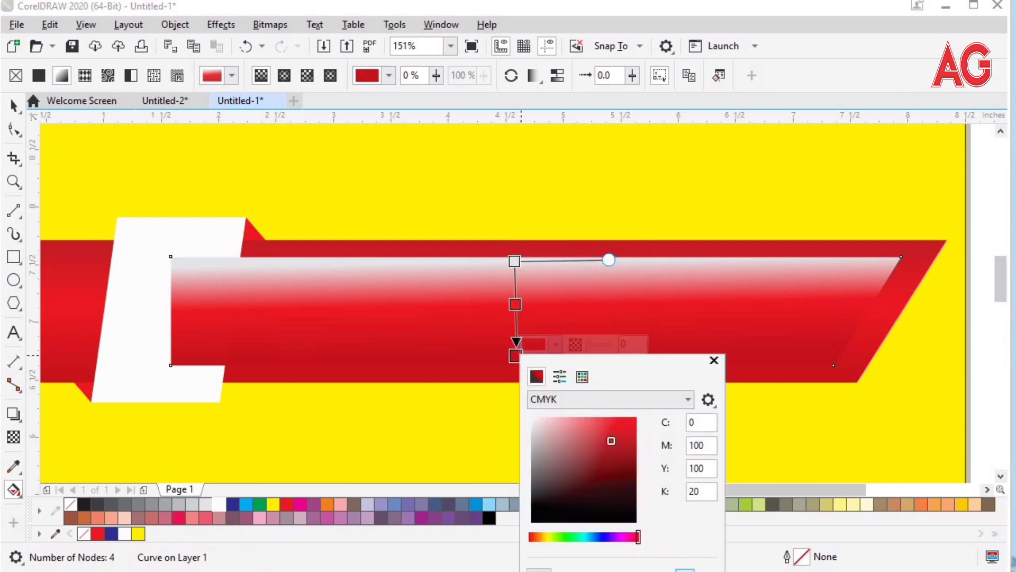
left_click(207, 504)
left_click(516, 304)
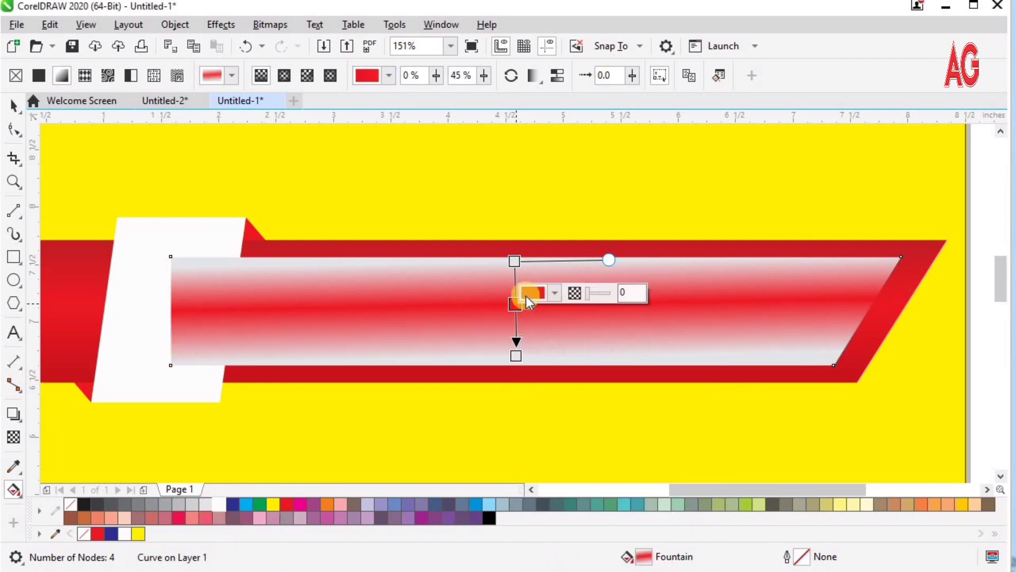
left_click(526, 297)
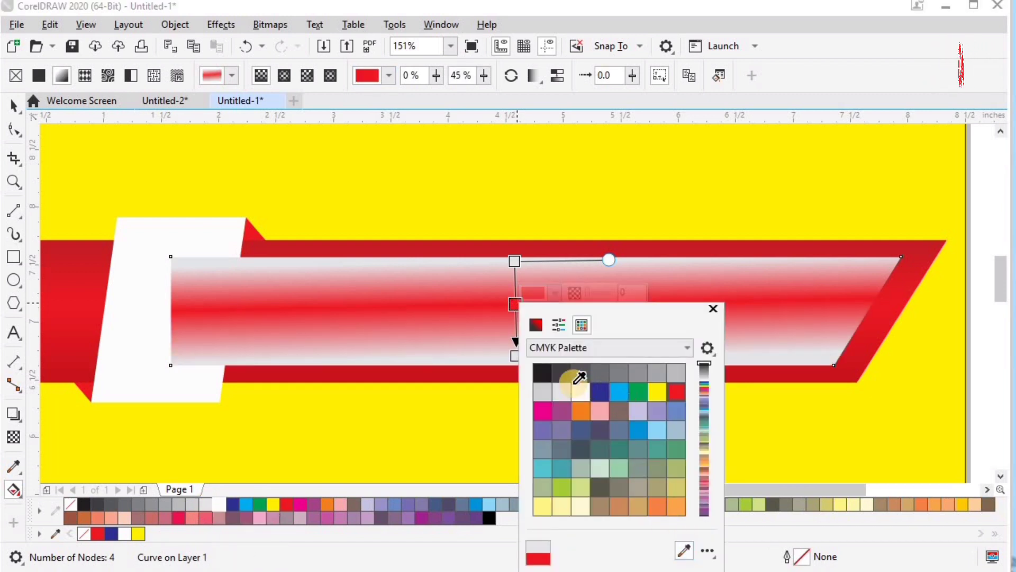
left_click(579, 394)
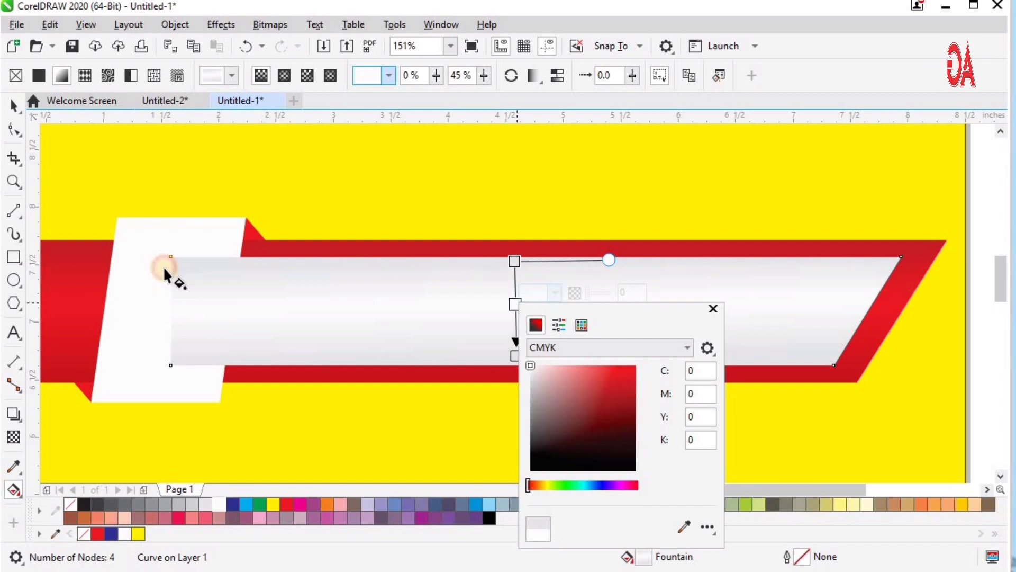
Bring the slanted white rectangle to the front, above the gray gradient panel.
left_click(164, 268)
key("space")
left_click(139, 289)
key("space")
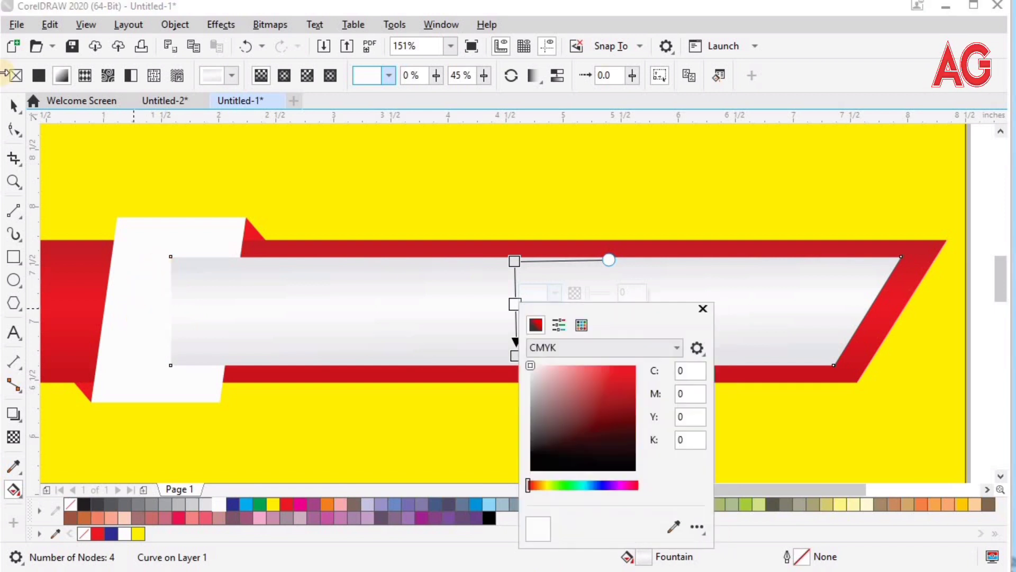
left_click(4, 73)
key("space")
left_click(119, 325)
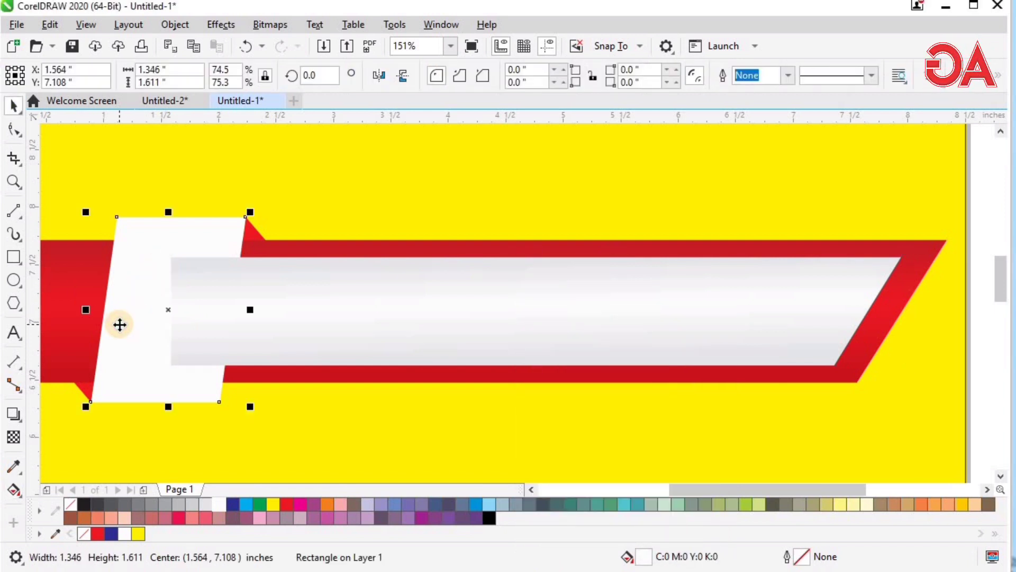
key("shift+Page_Up")
Draw a horizontal 2-Point Line about 6.14 inches long along the red strip above the gray gradient panel.
key("z")
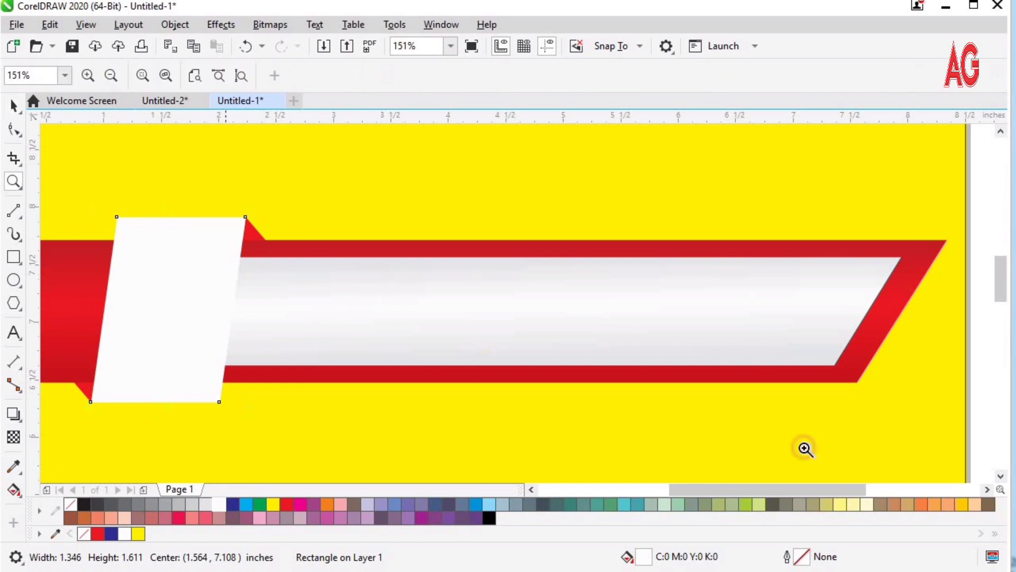
left_click_drag(155, 206, 945, 471)
scroll(818, 382, "down", 4)
left_click_drag(553, 322, 934, 420)
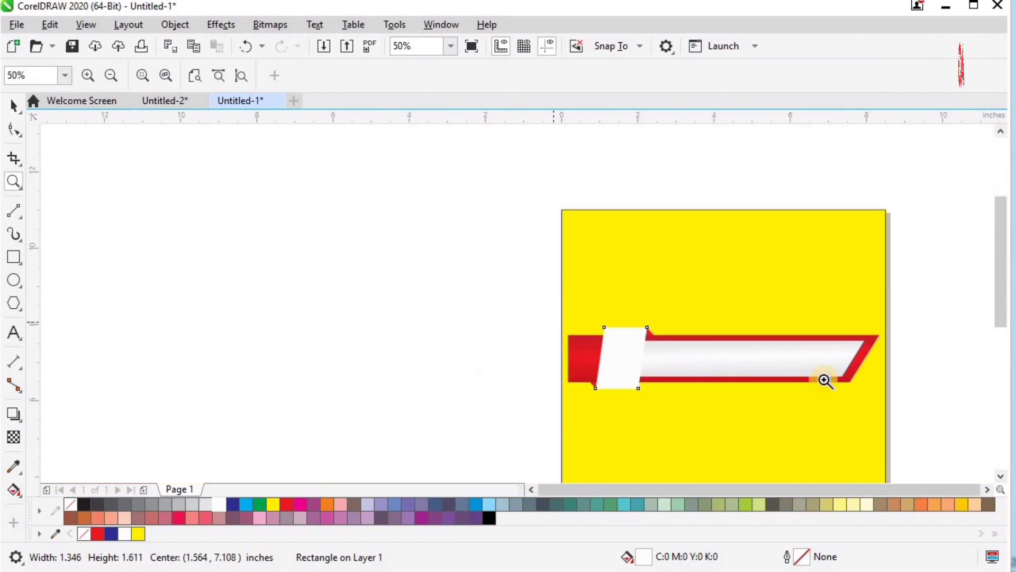
left_click_drag(149, 154, 876, 391)
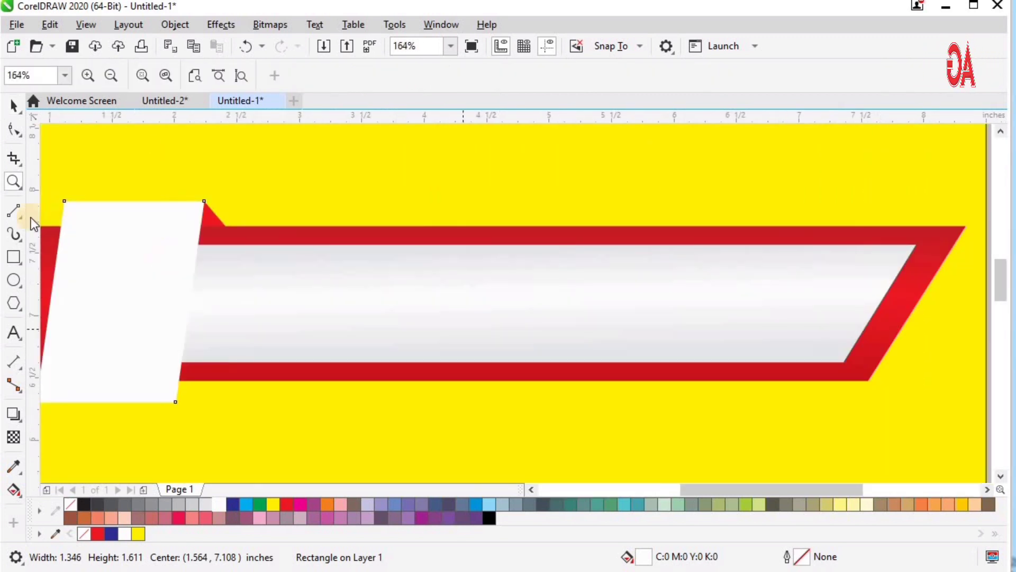
key("space")
left_click(21, 135)
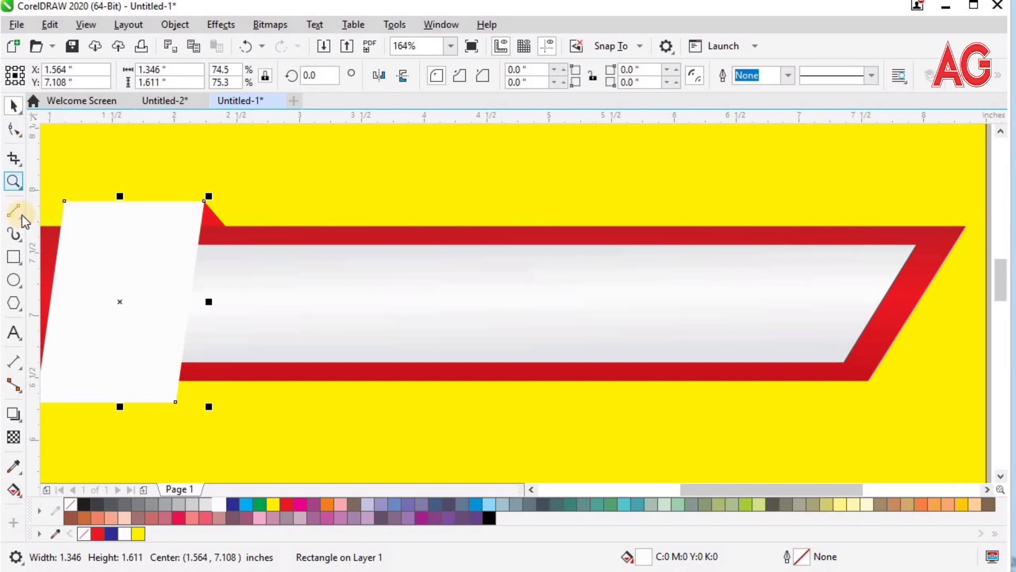
left_click(21, 215)
left_click(40, 227)
left_click(20, 216)
left_click(56, 228)
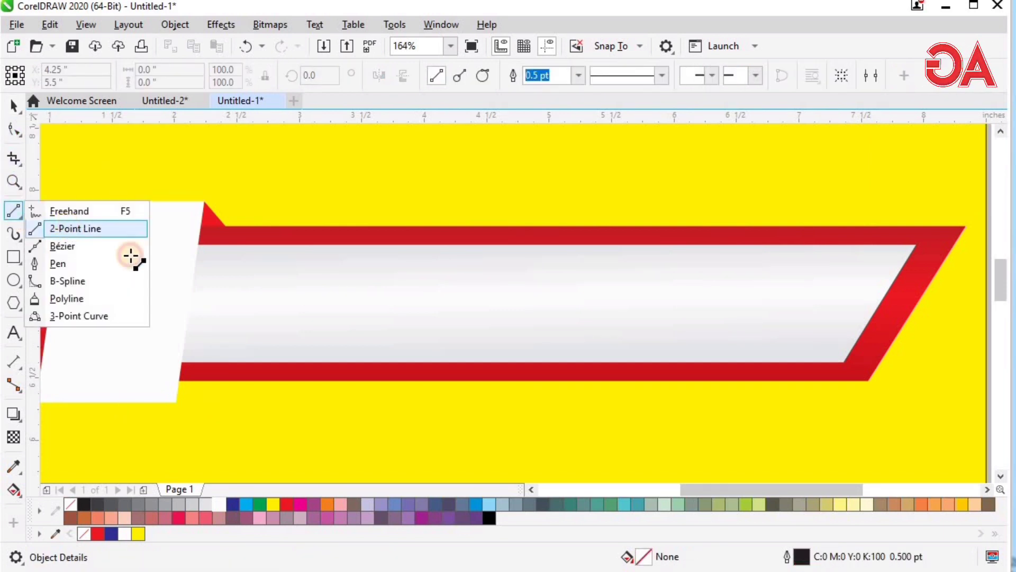
left_click_drag(189, 236, 963, 237)
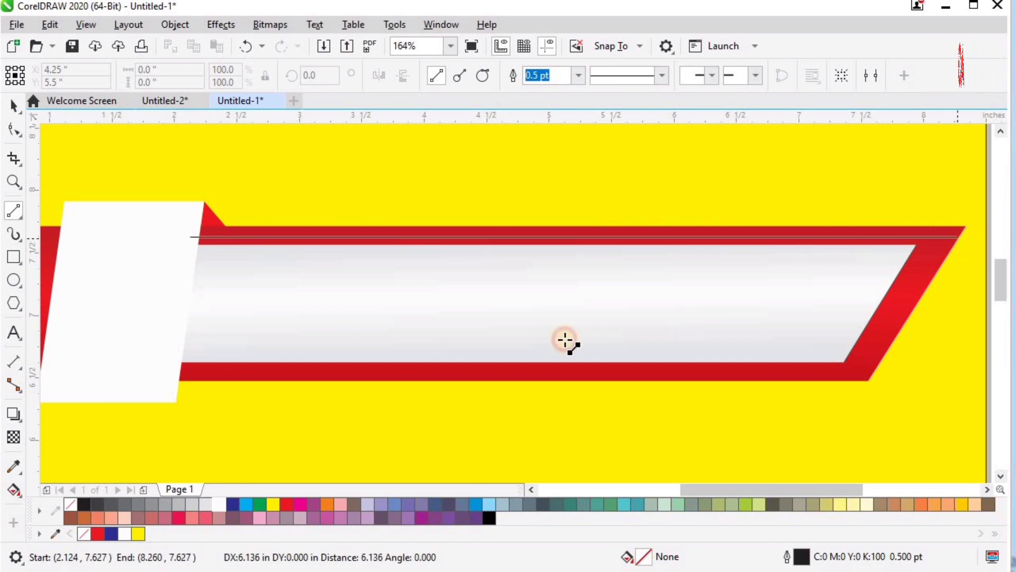
key("space")
Fine-tune the gray gradient panel's slanted end by moving its lower-right corner node outward to about (7.386, 6.653).
left_click(522, 249)
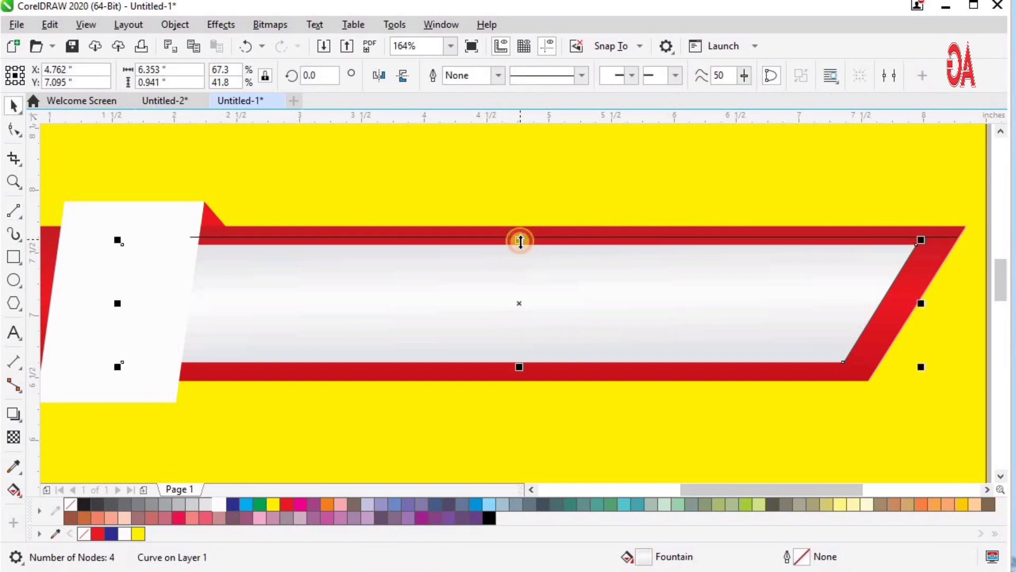
left_click_drag(520, 240, 1011, 459)
double_click(532, 319)
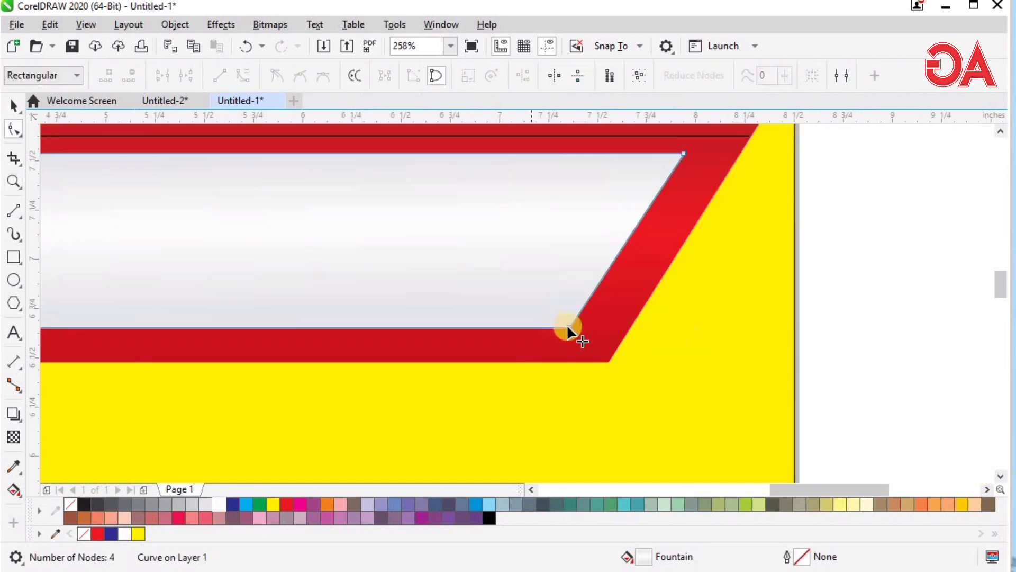
left_click_drag(566, 326, 574, 327)
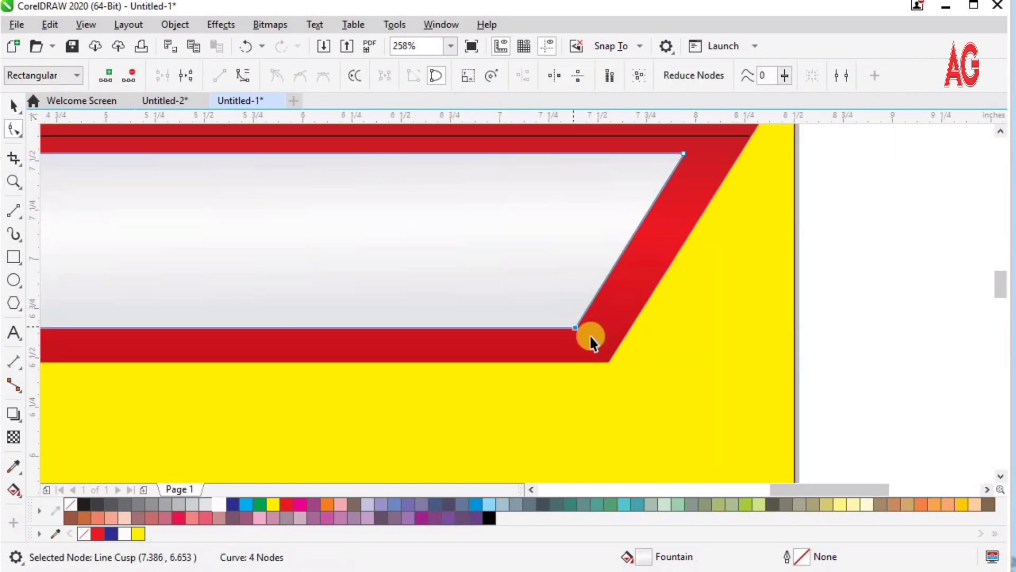
Give the thin line above the gray gradient panel a 1.2 pt outline with rounded corners and round line caps.
key("space")
scroll(581, 345, "down", 3)
key("z")
left_click_drag(717, 374, 391, 279)
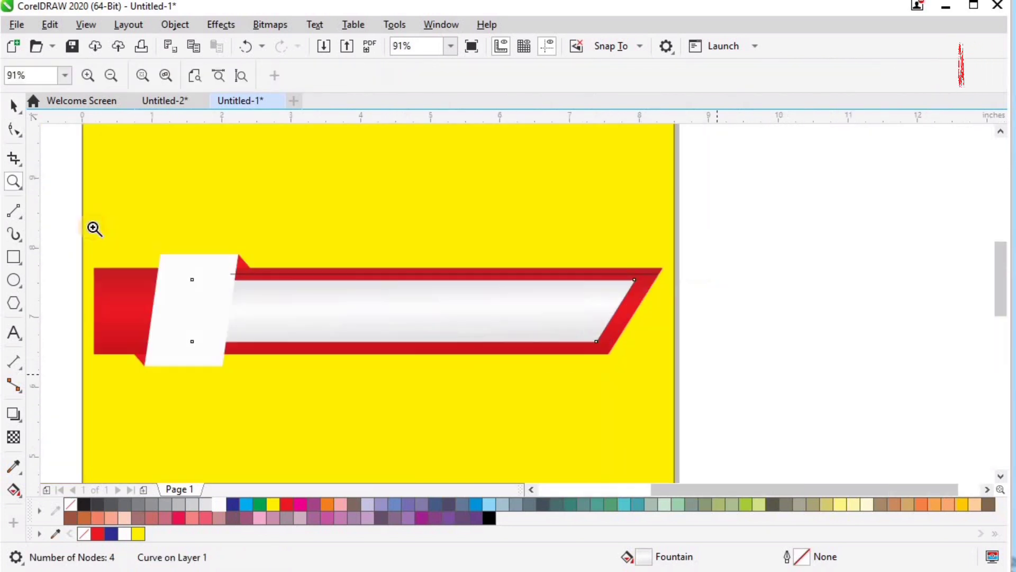
left_click_drag(95, 229, 679, 351)
key("space")
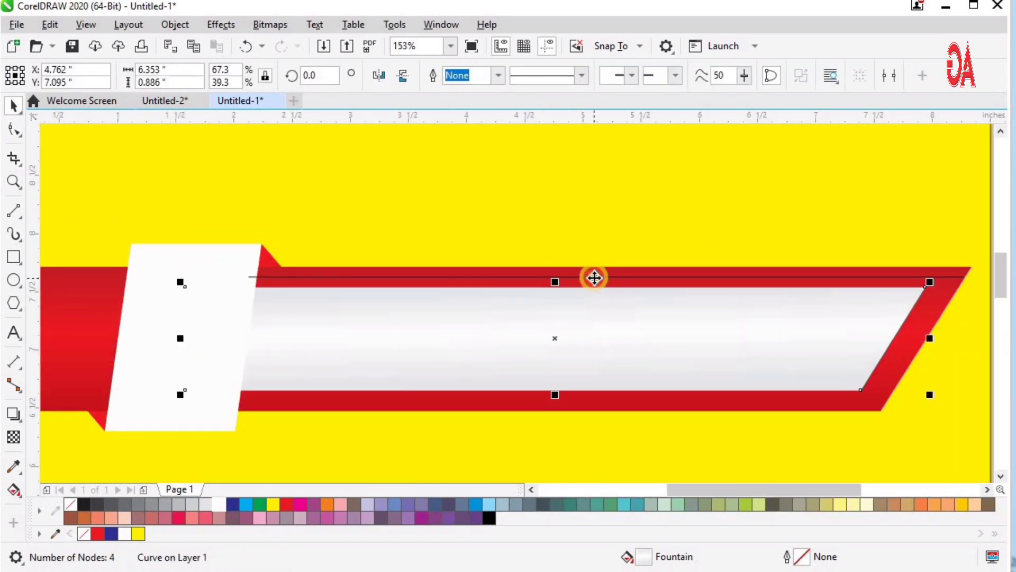
left_click(594, 276)
key("F12")
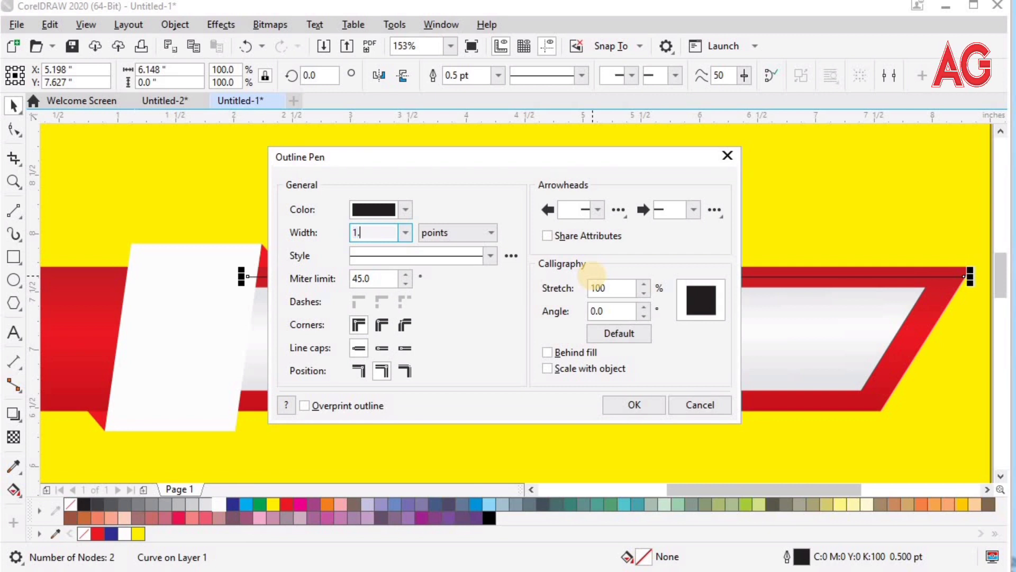
type("1.")
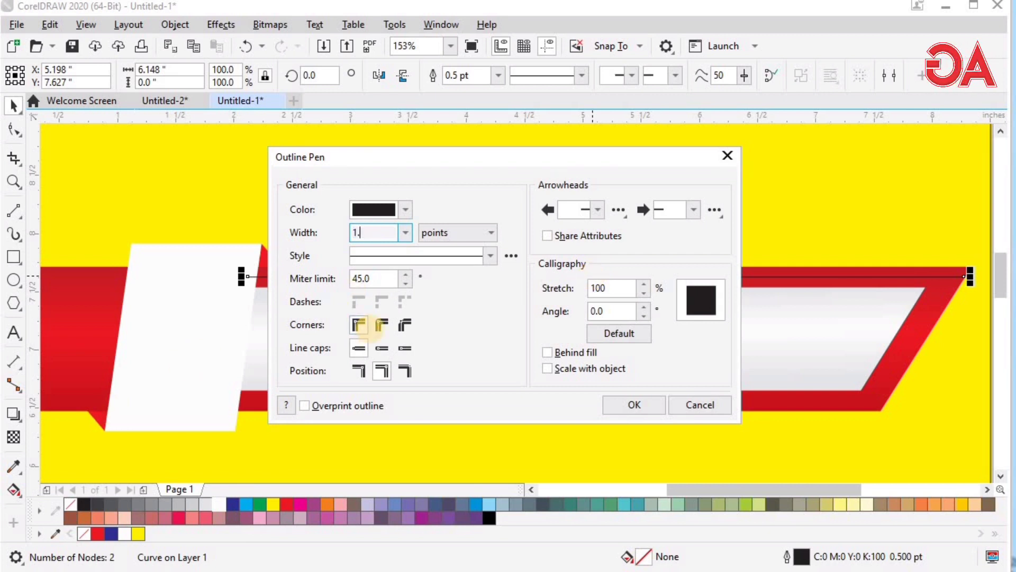
type("2")
left_click(383, 324)
left_click(382, 349)
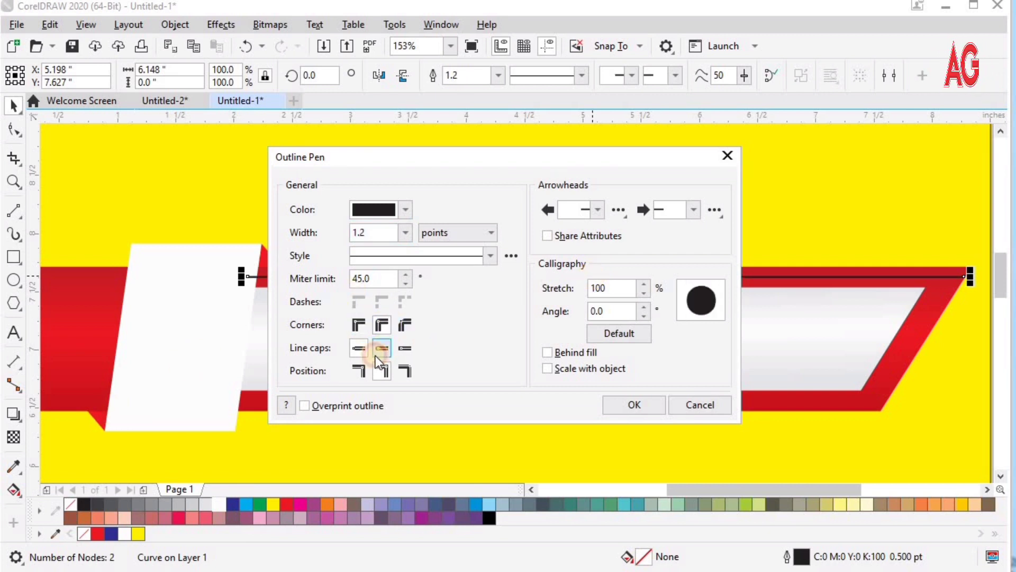
Enable Behind fill and Scale with object for the line's outline and set its width to 2 pt.
left_click(548, 369)
left_click(549, 352)
left_click(344, 237)
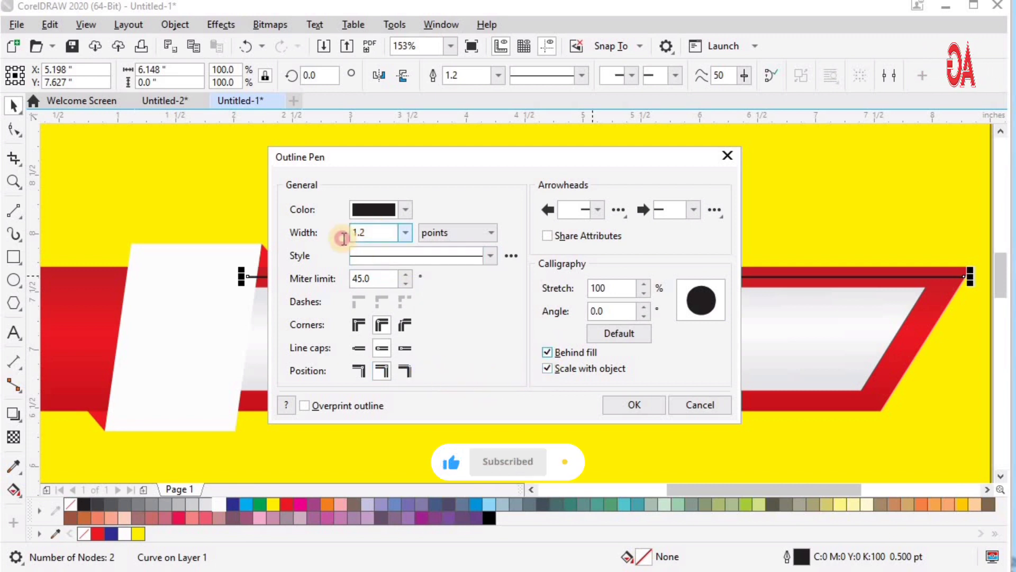
double_click(344, 238)
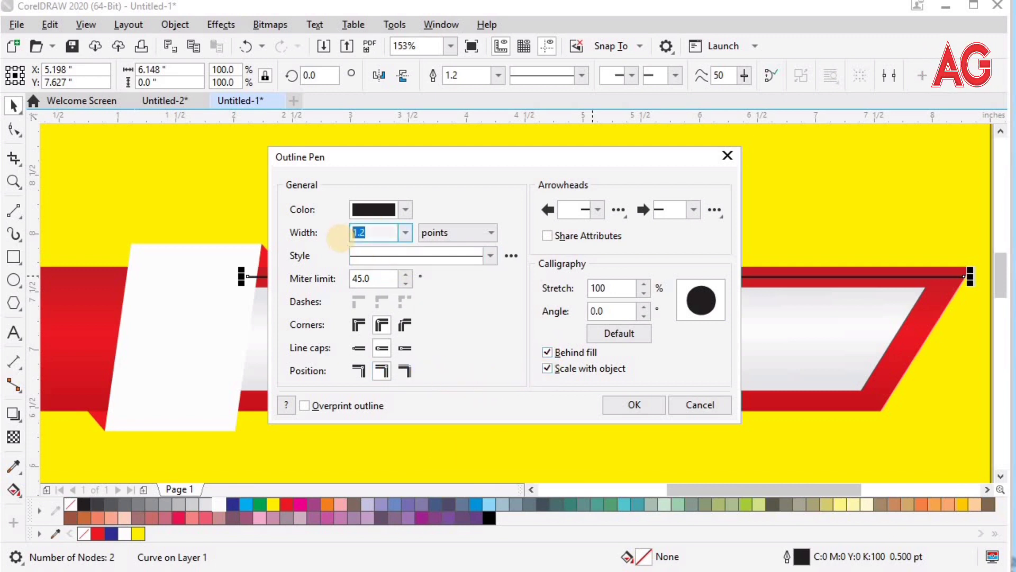
key("Return")
Color the line golden yellow, C0 M20 Y100 K0, and place a copy straight below it along the lower red strip.
scroll(340, 238, "down", 1)
key("z")
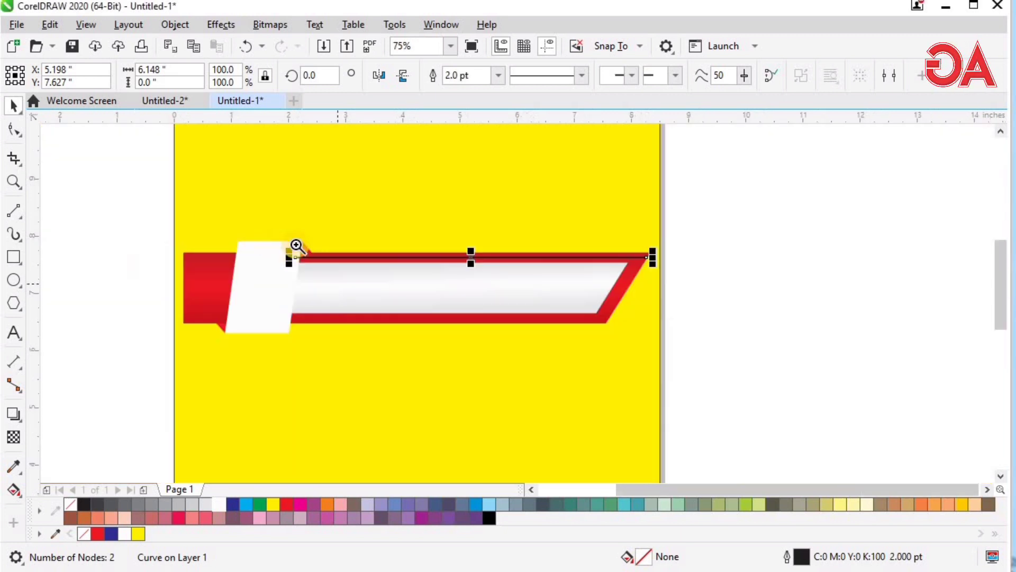
left_click_drag(253, 232, 531, 310)
key("space")
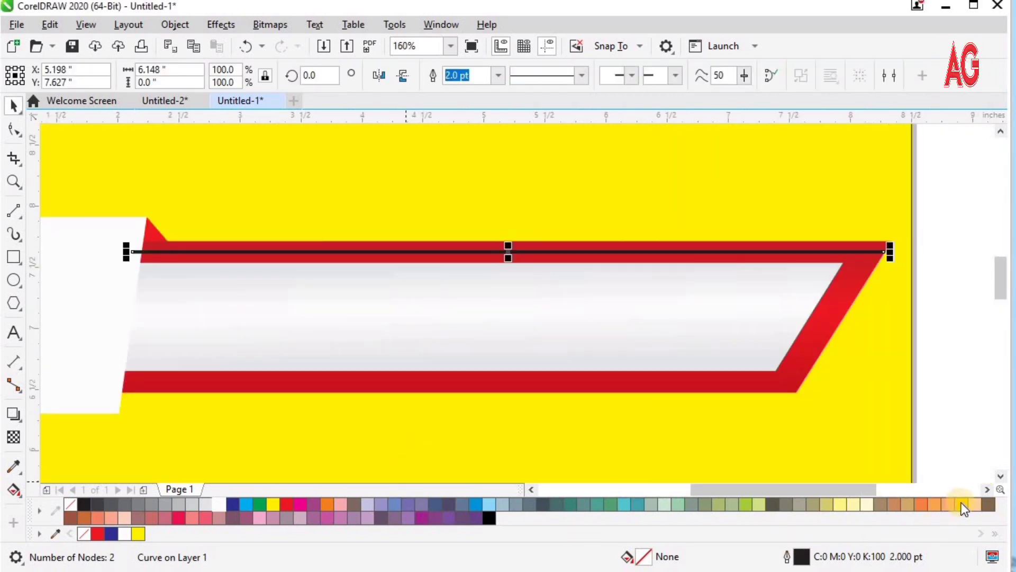
right_click(962, 505)
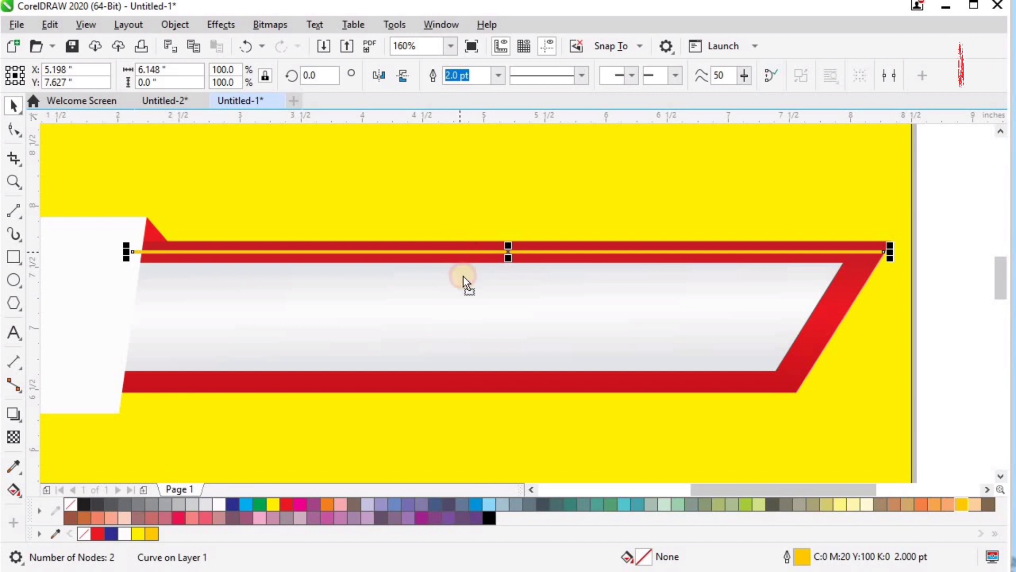
left_click_drag(462, 276, 471, 377)
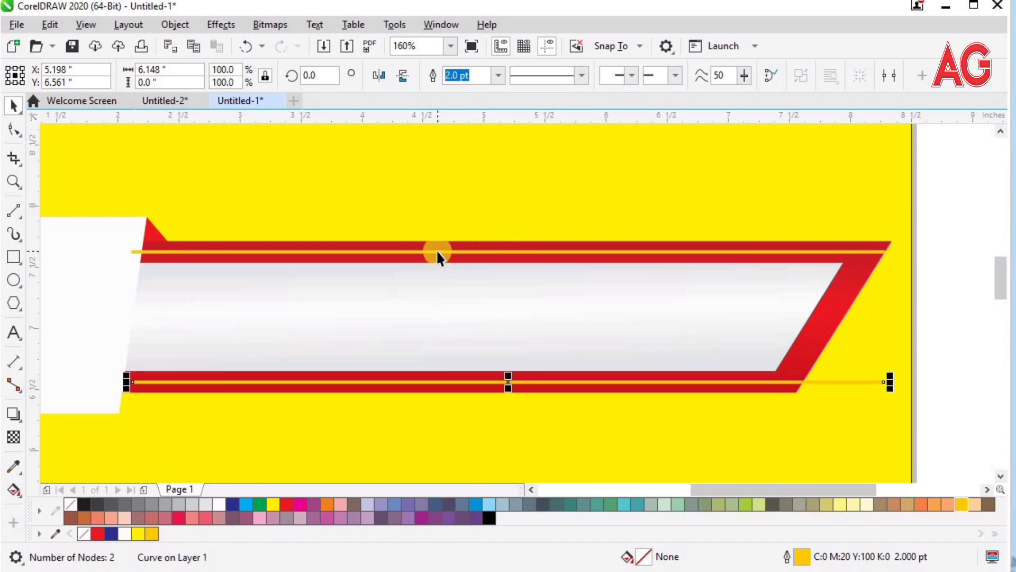
Set the outline width of both golden lines together to 2.5 pt.
key("F4")
key("z")
left_click_drag(696, 321, 419, 216)
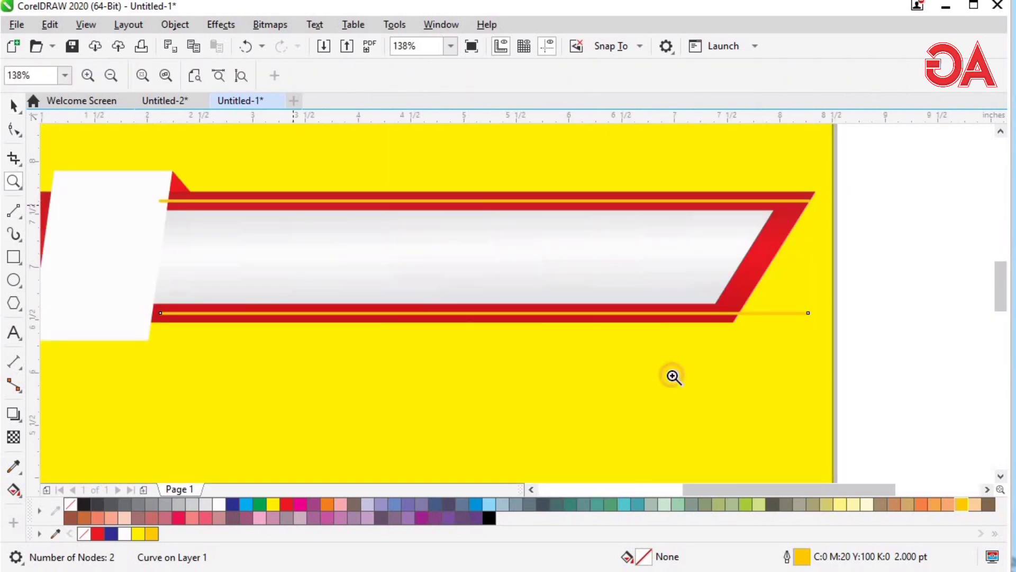
left_click_drag(673, 376, 275, 178)
key("space")
left_click(469, 164, "shift")
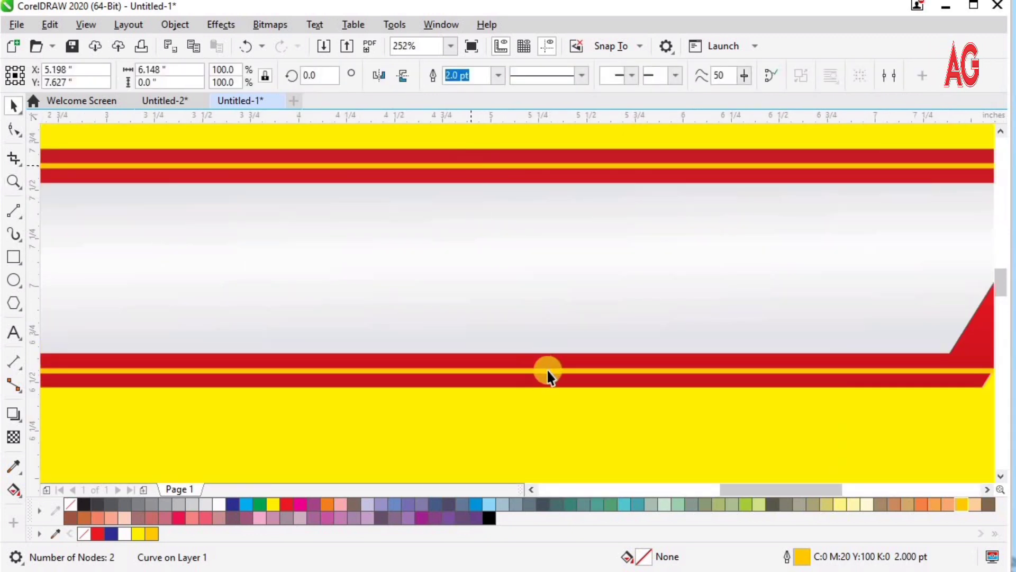
key("F12")
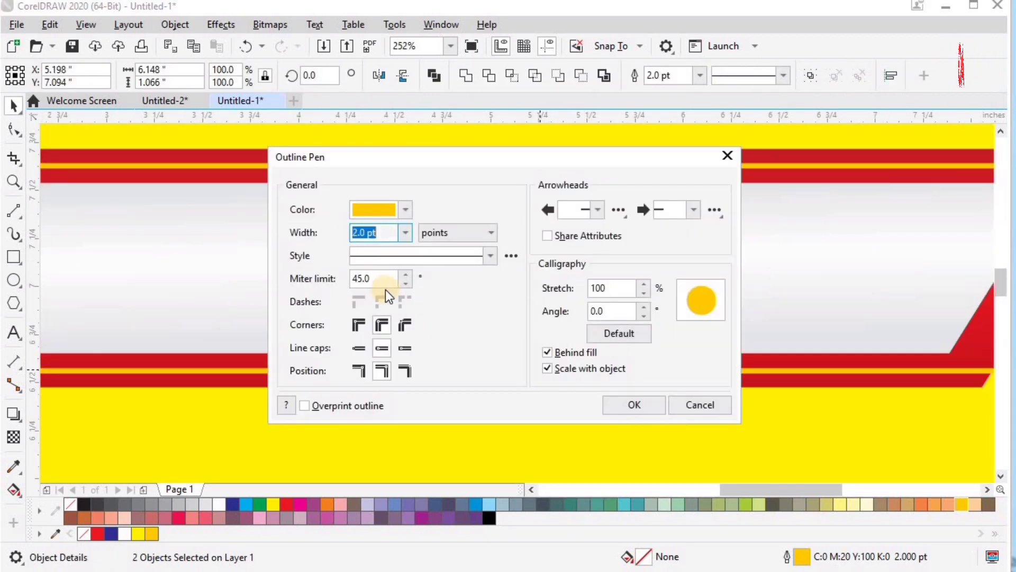
type("2.5")
key("Return")
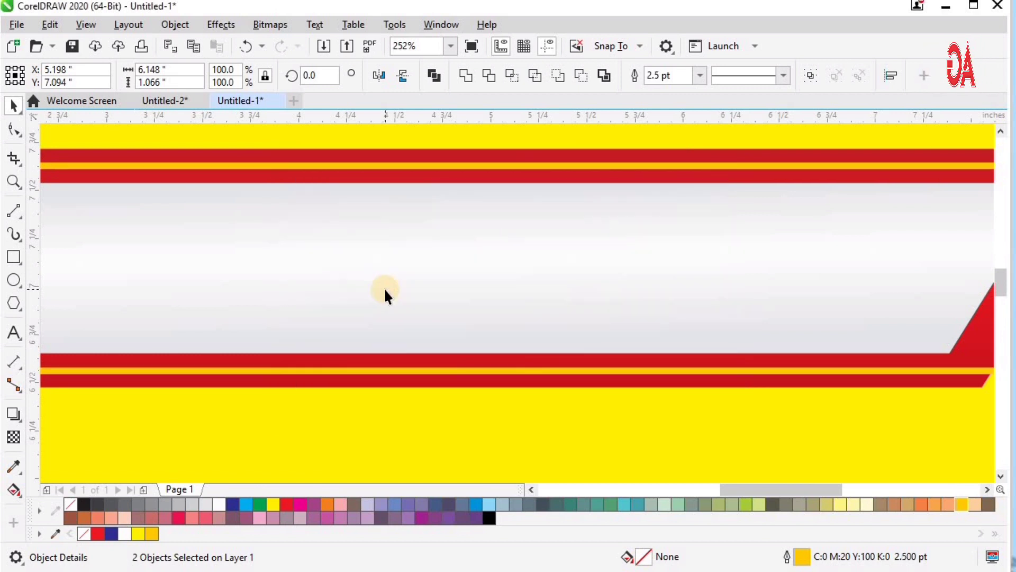
Group the two golden lines and center the group vertically on the red banner.
scroll(397, 331, "down", 2)
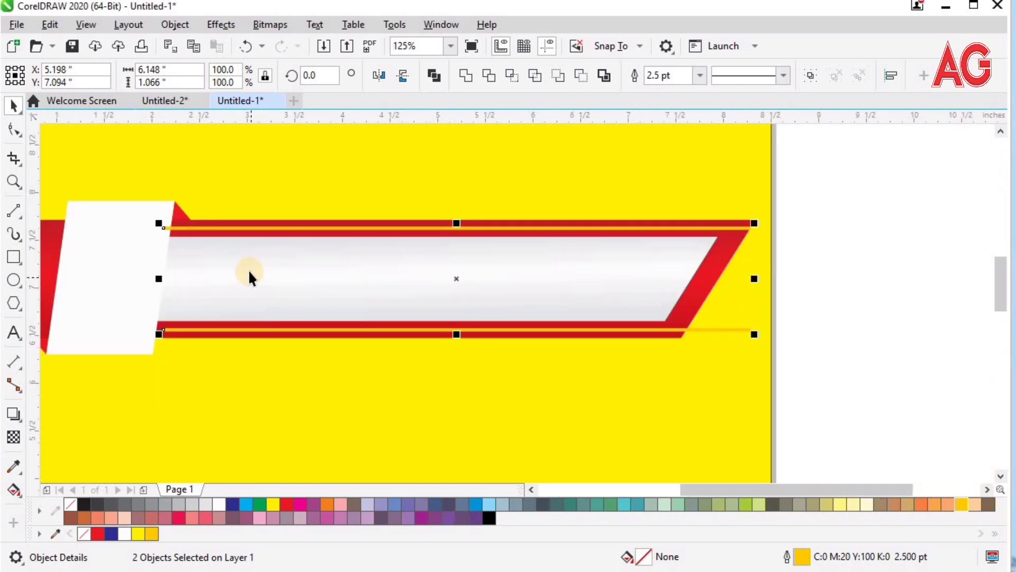
key("ctrl+g")
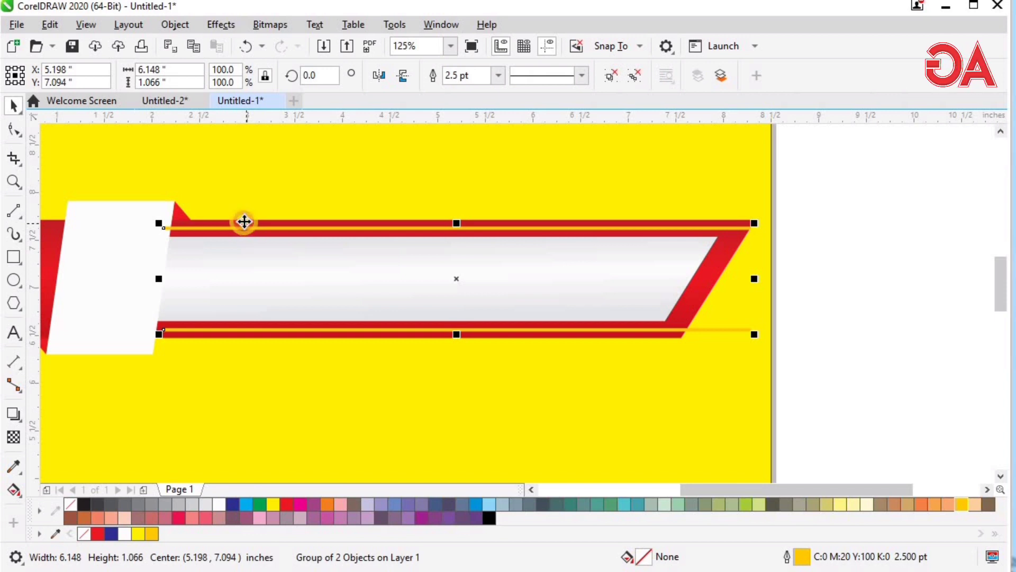
left_click(244, 221, "shift")
left_click(785, 342)
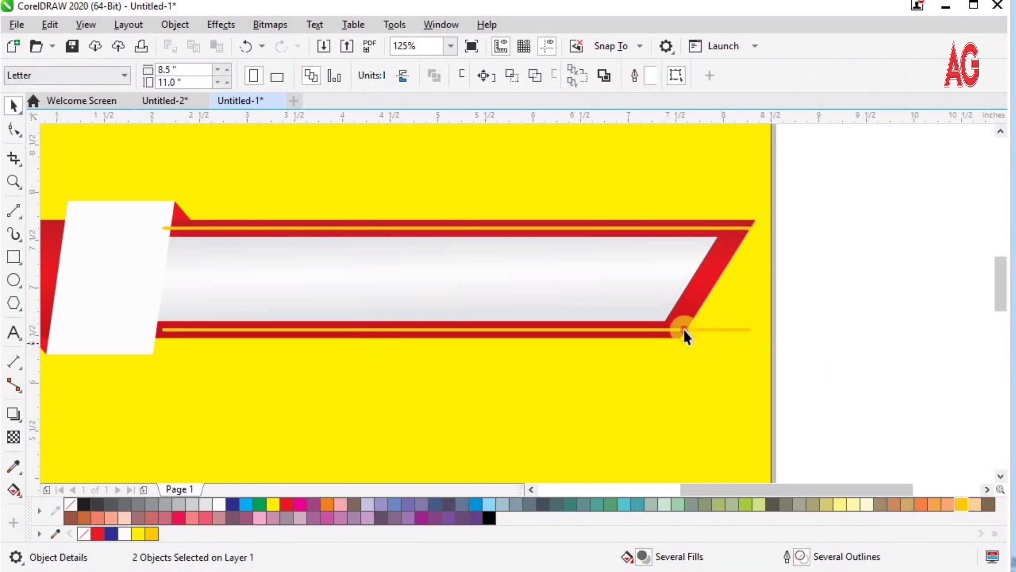
Send the golden line group behind the red banner and place it inside the banner shape with PowerClip.
left_click(684, 328)
key("ctrl+Page_Down")
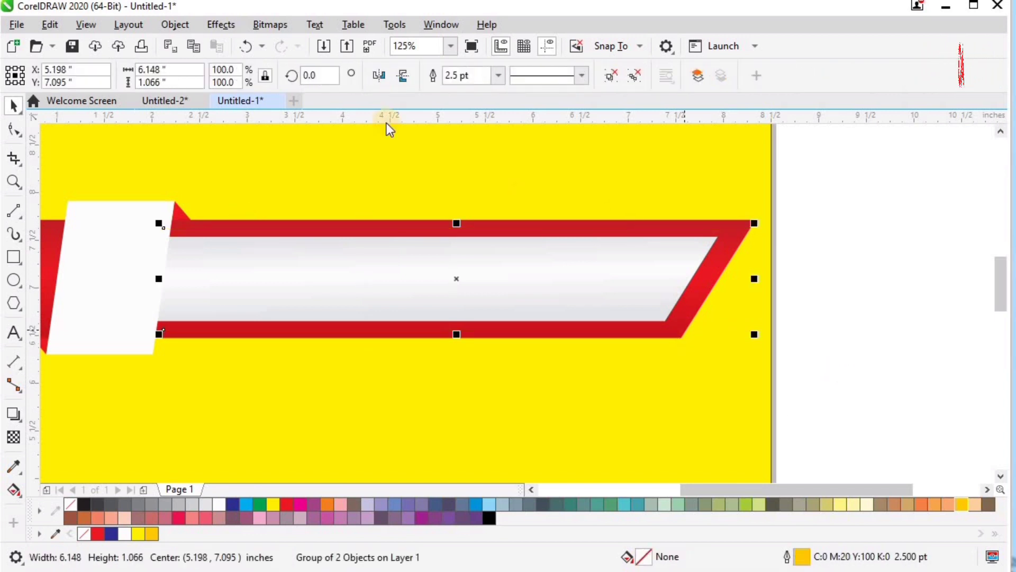
left_click(222, 25)
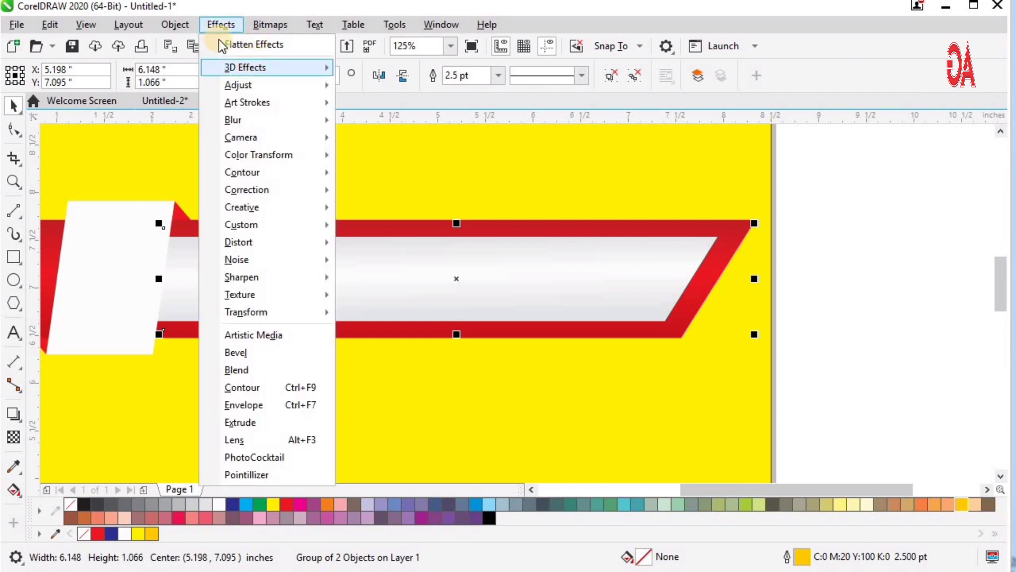
mouse_move(180, 25)
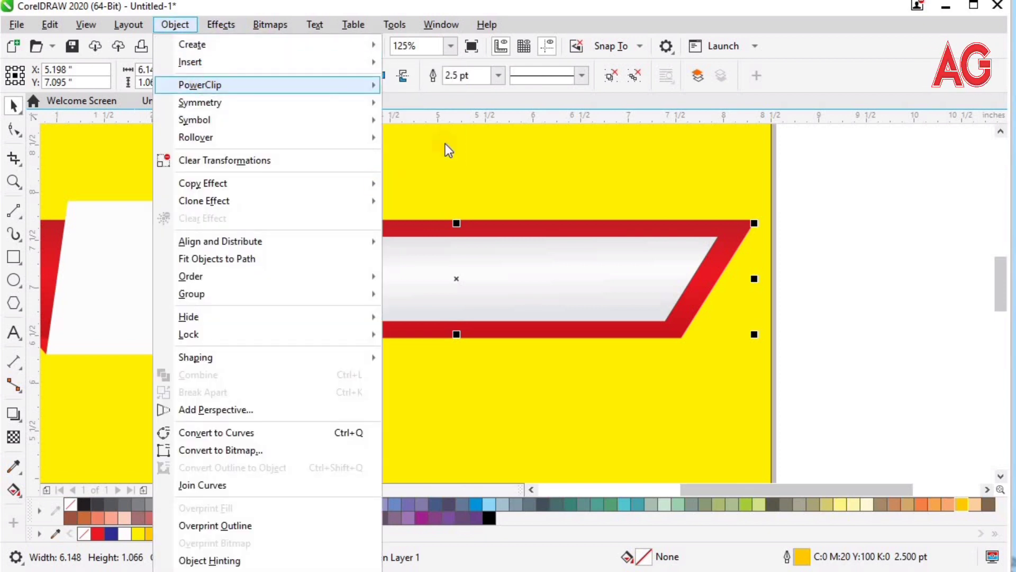
mouse_move(204, 84)
left_click(450, 91)
left_click(728, 235)
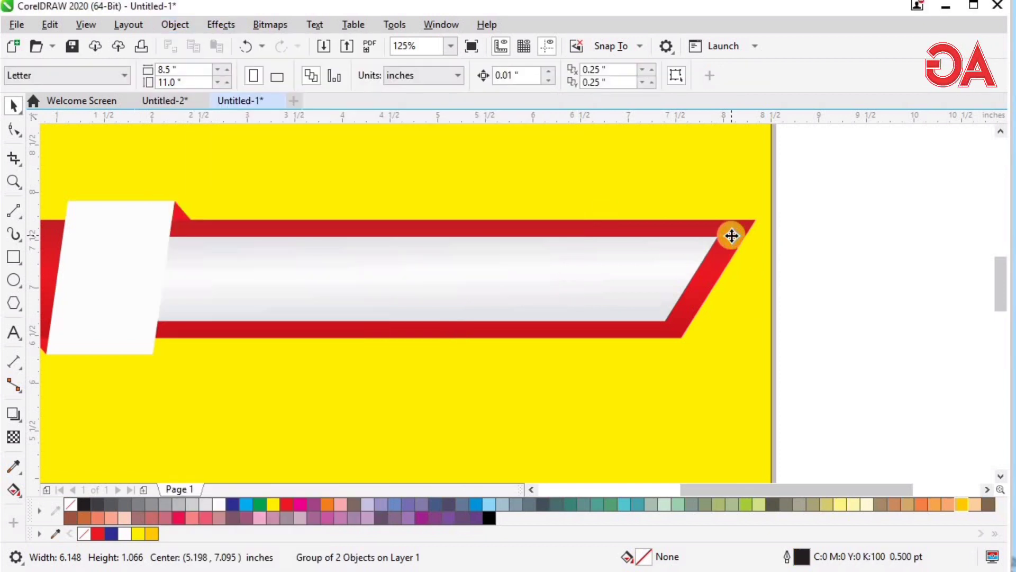
Within the PowerClip contents, shift the lower golden line left until its end is under the white ribbon band, and finish editing.
key("z")
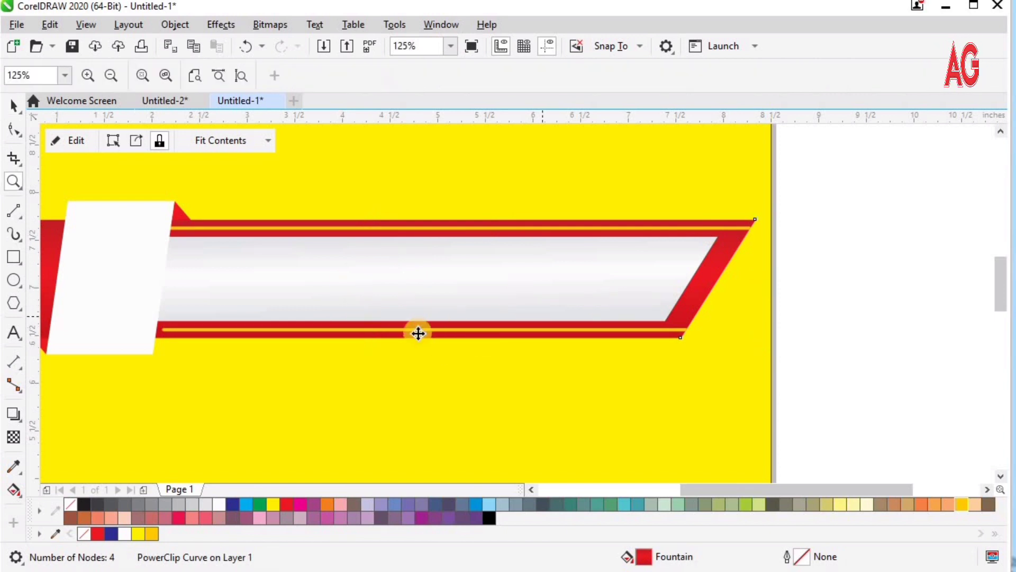
key("space")
left_click(414, 331, "ctrl")
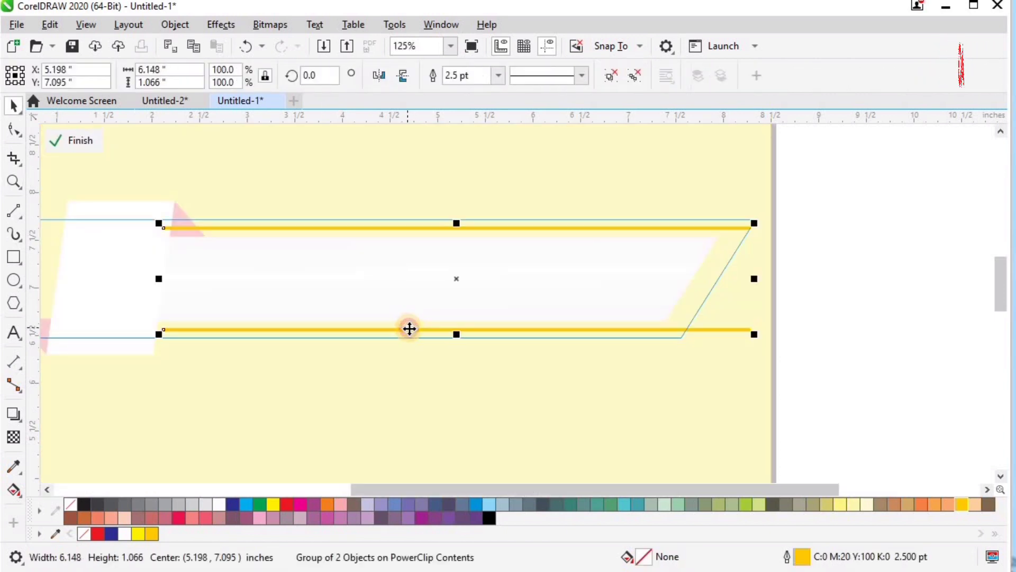
left_click(397, 328, "ctrl")
left_click_drag(398, 328, 374, 325)
left_click(818, 322, "ctrl")
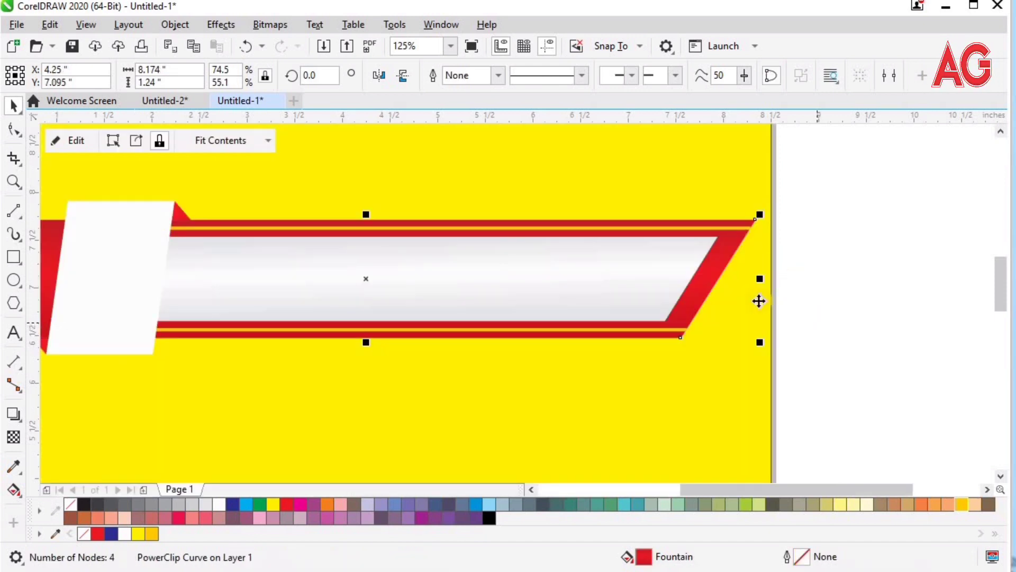
Reopen the red banner's PowerClip contents and ungroup the two golden lines.
scroll(818, 321, "down", 1)
key("z")
left_click_drag(886, 417, 616, 246)
key("space")
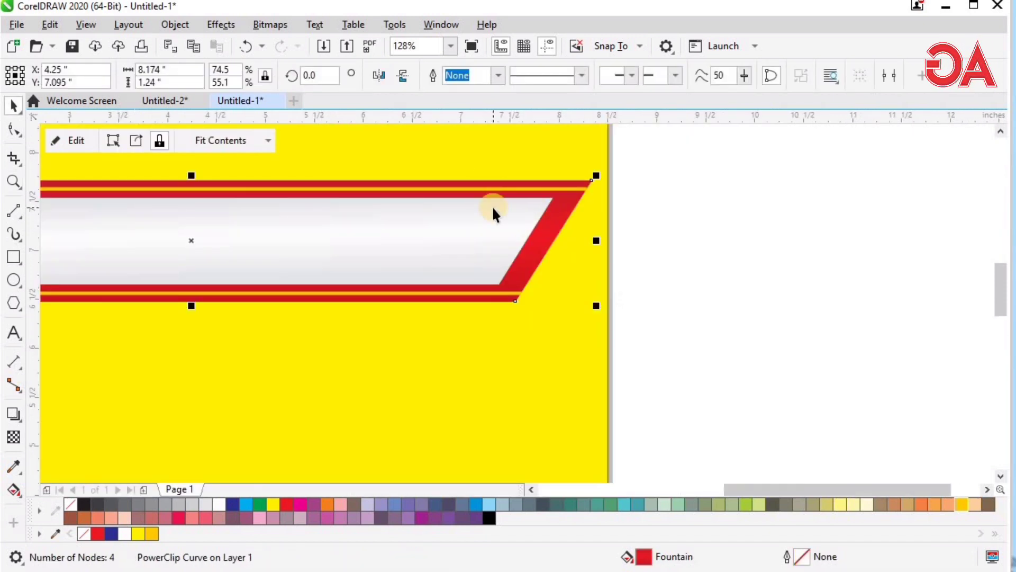
scroll(491, 212, "down", 1)
key("z")
left_click_drag(329, 152, 685, 338)
key("space")
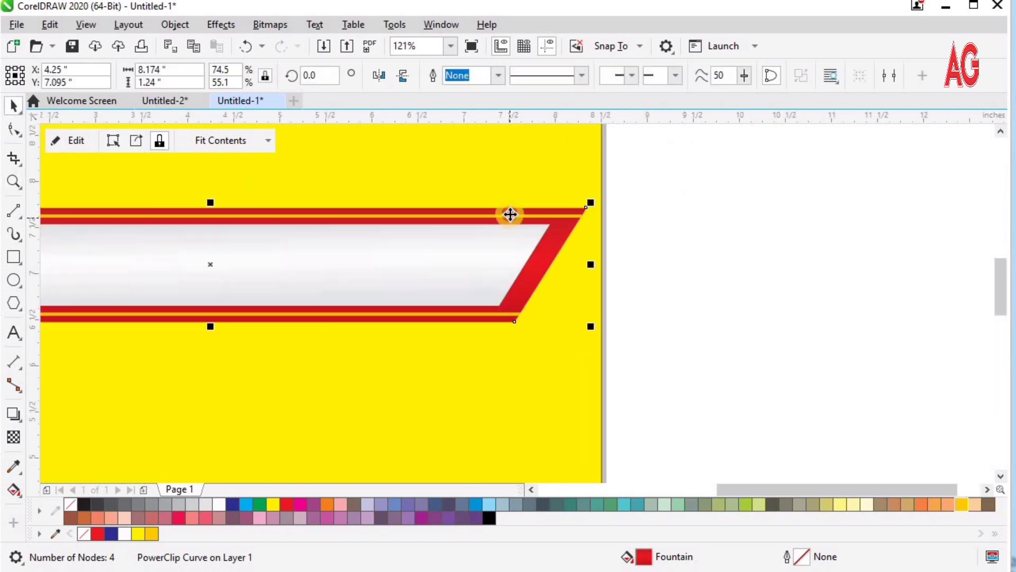
left_click(517, 219, "ctrl")
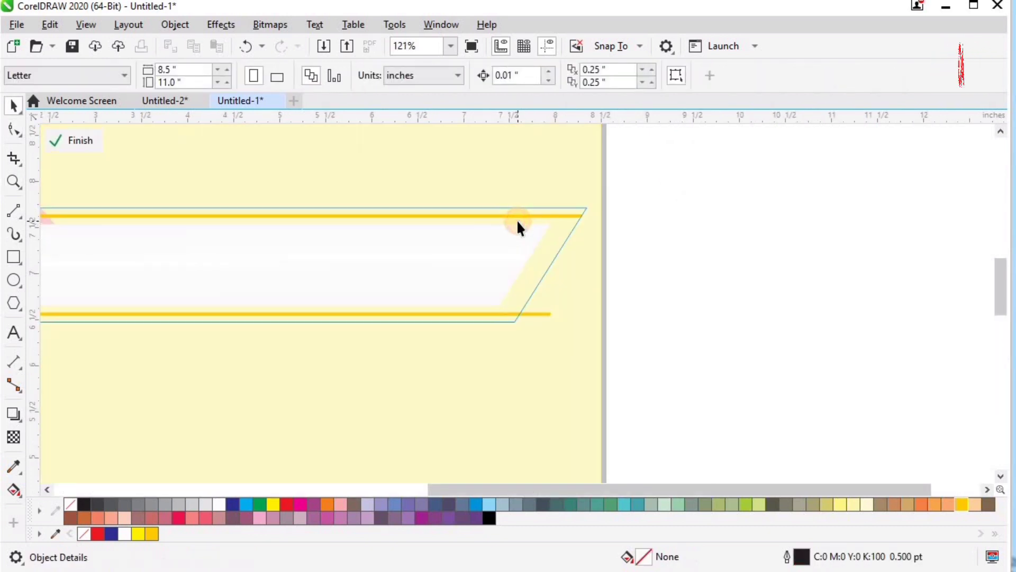
scroll(517, 219, "down", 2)
key("F2")
left_click_drag(429, 185, 575, 267)
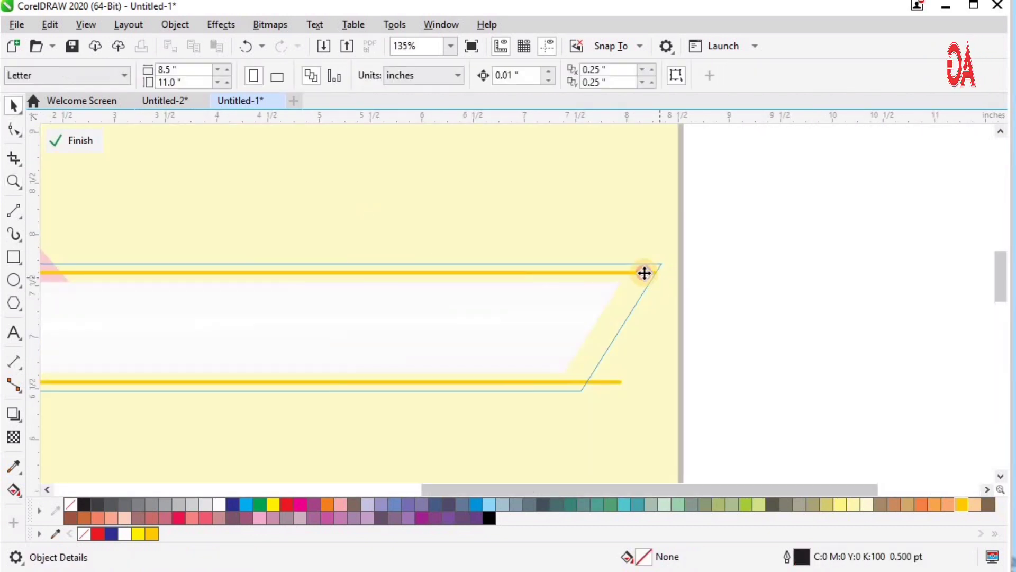
left_click(644, 272)
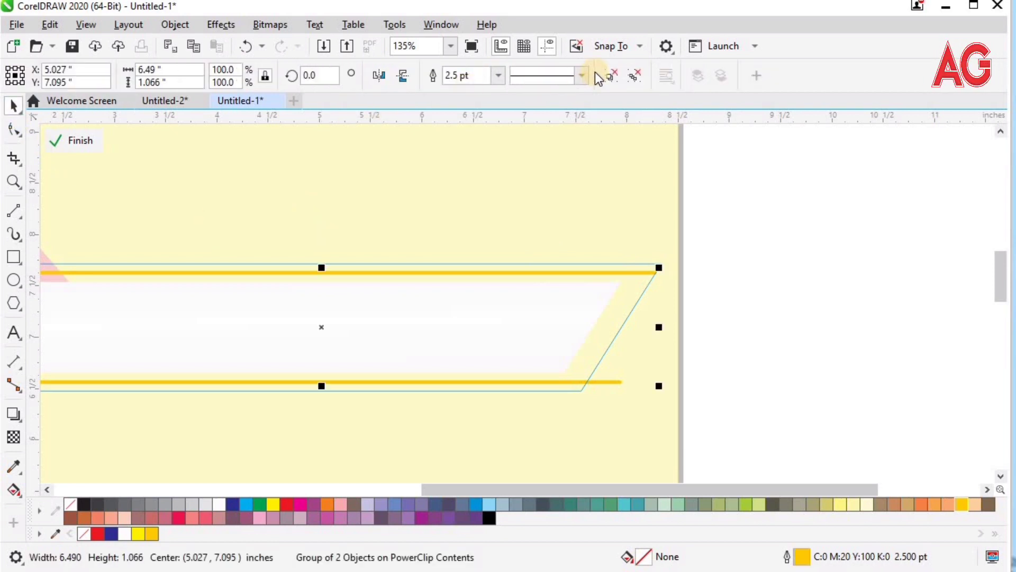
key("ctrl+u")
key("Escape")
Make a copy of the upper golden line shortened to about 1.91 inches and rotate it 90 degrees.
left_click_drag(560, 271, 679, 282)
left_click_drag(780, 282, 562, 282)
left_click_drag(783, 458, 329, 265)
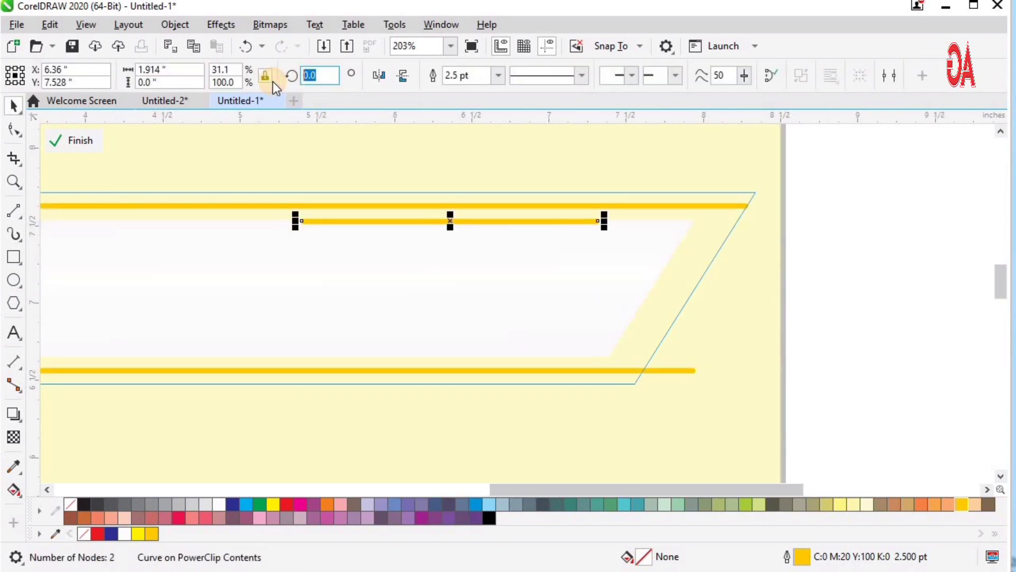
type("90")
key("Return")
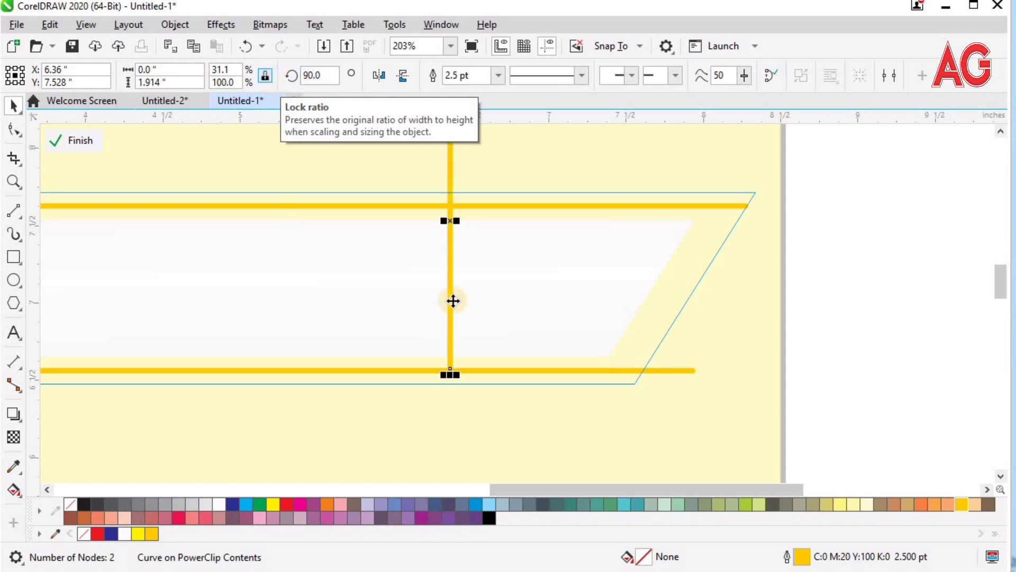
Move the vertical golden line to the banner's slanted end and tilt it to about 52.6 degrees.
left_click_drag(449, 256, 631, 349)
left_click(631, 344)
left_click_drag(637, 154, 743, 200)
key("F2")
left_click_drag(372, 170, 890, 442)
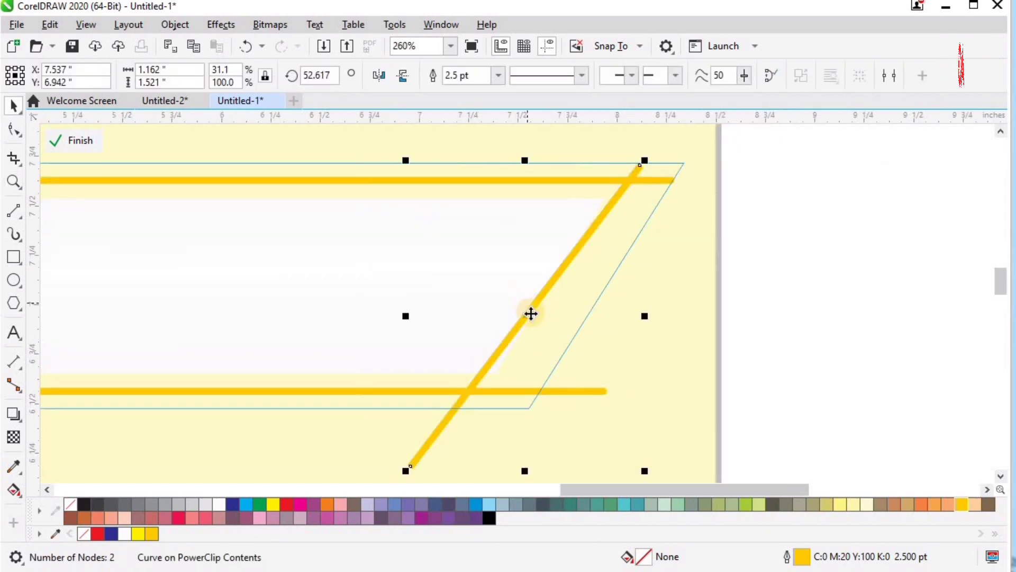
Move the tilted golden line to the middle of the banner's slanted end and rotate it to about 56.9 degrees.
left_click_drag(557, 320, 585, 310)
left_click_drag(441, 471, 551, 424)
left_click(555, 306)
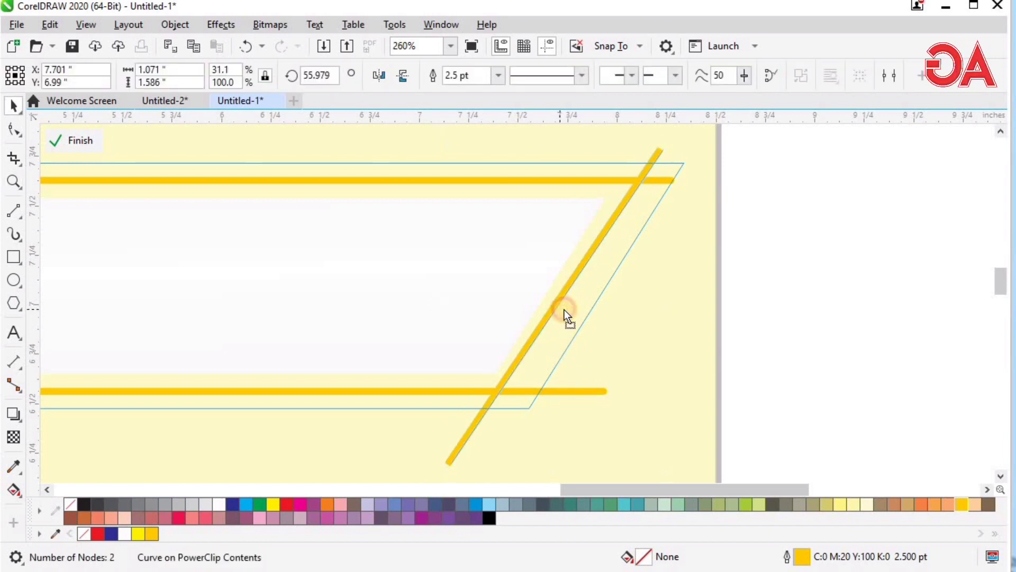
key("Right")
left_click(563, 309)
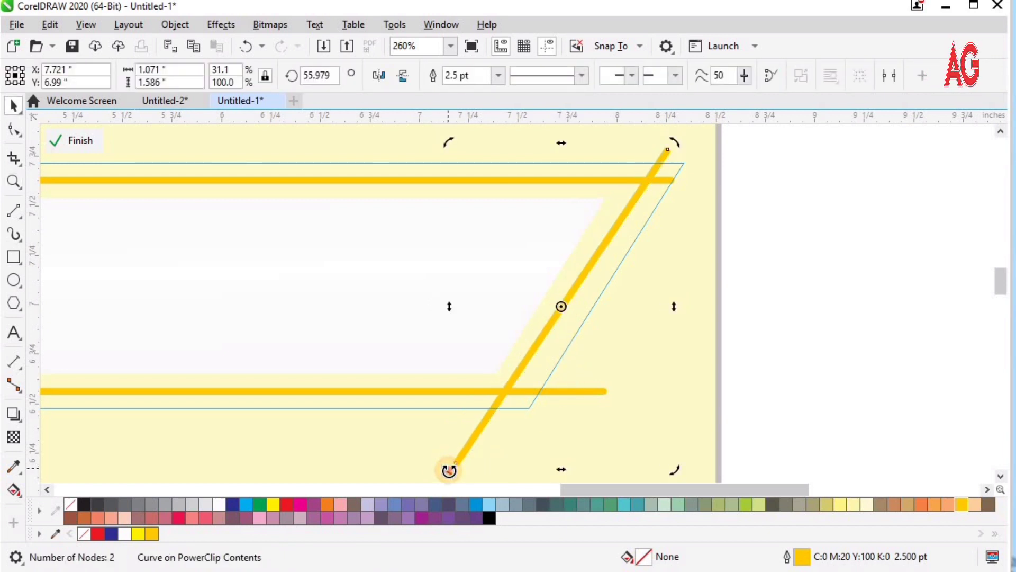
left_click_drag(449, 470, 455, 474)
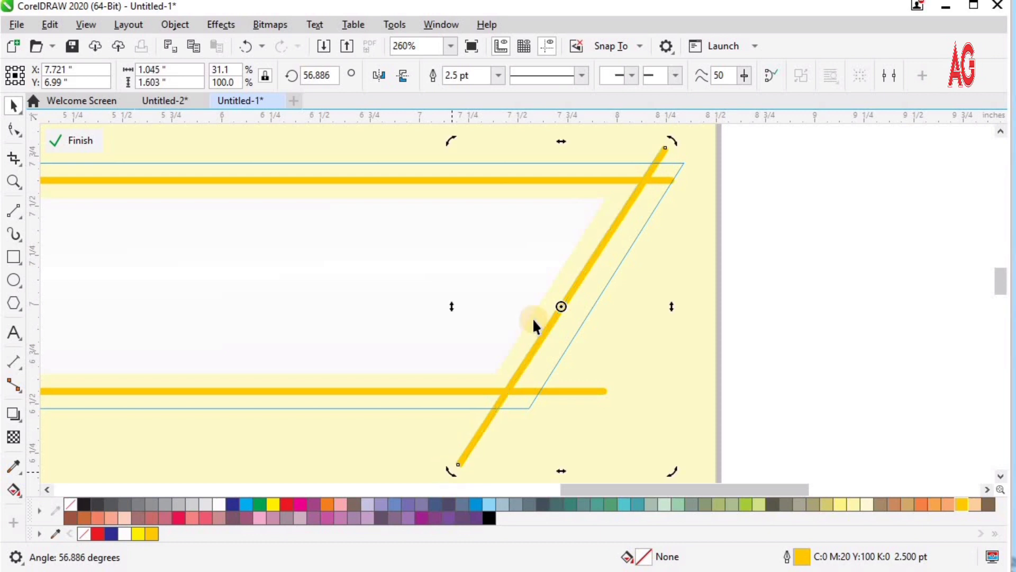
left_click(575, 289)
left_click_drag(576, 289, 584, 277)
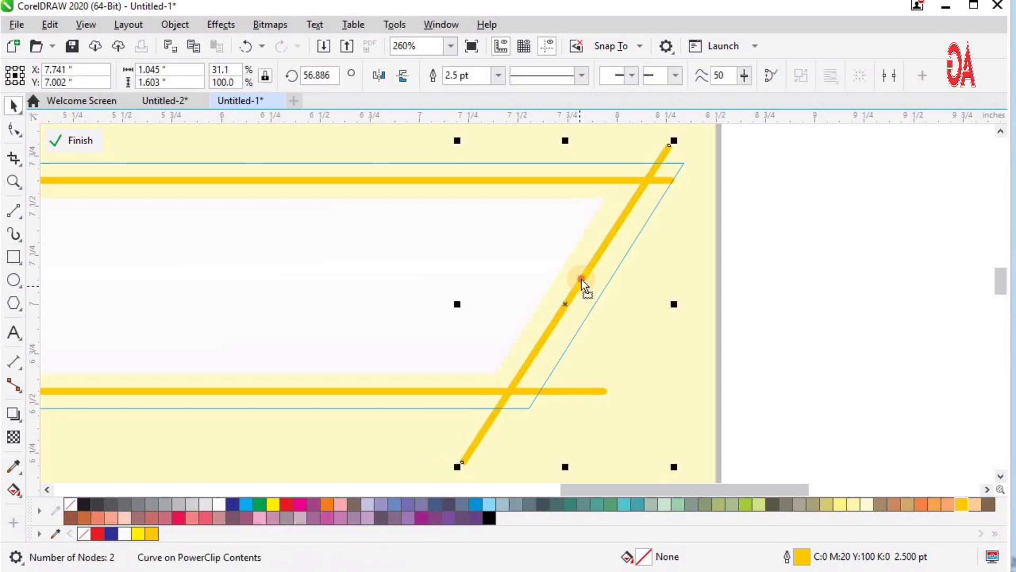
Color the slanted line's outline red (C:0 M:100 Y:100 K:0) and finish editing the PowerClip contents.
right_click(286, 504)
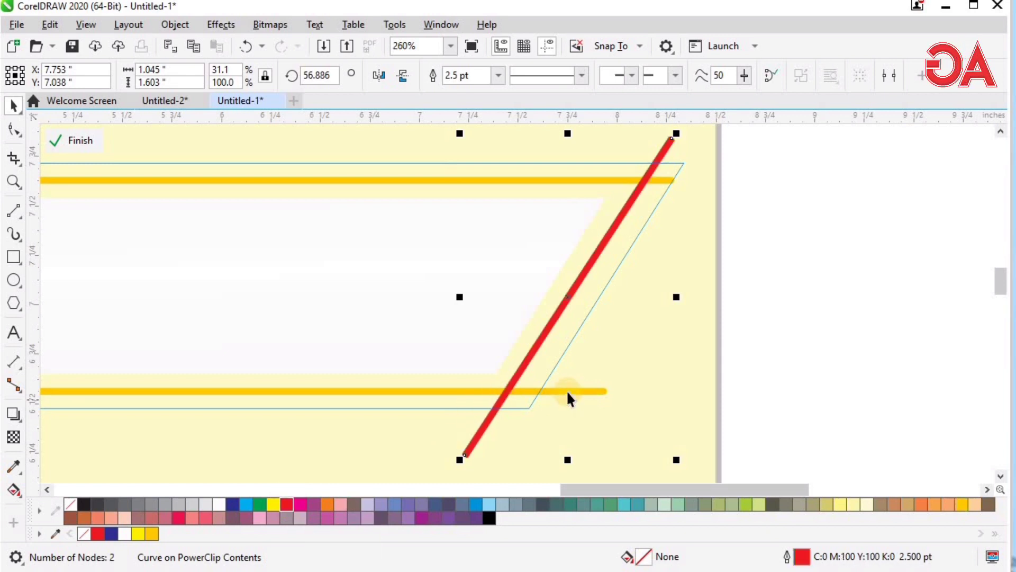
left_click(567, 392)
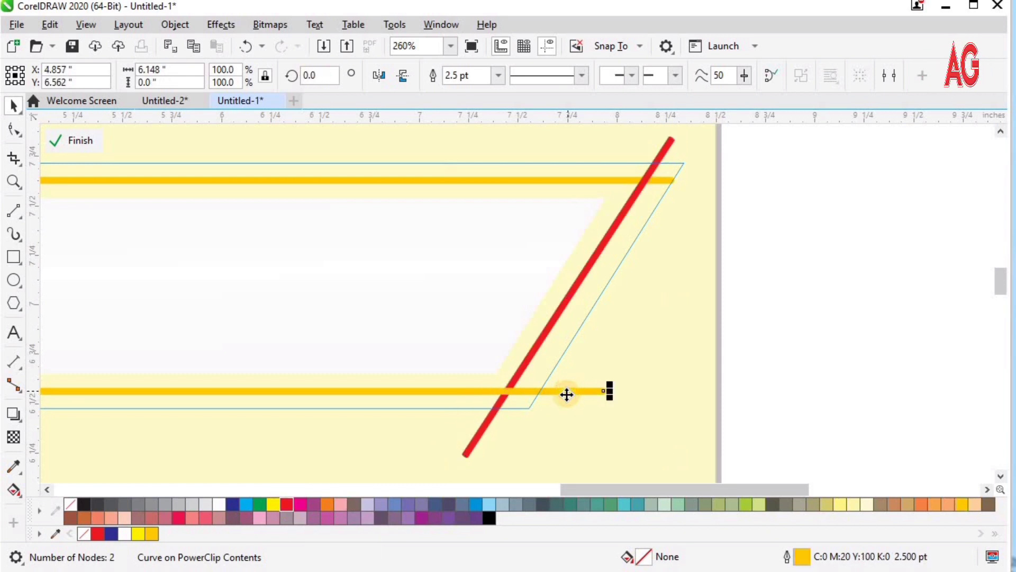
left_click(563, 311)
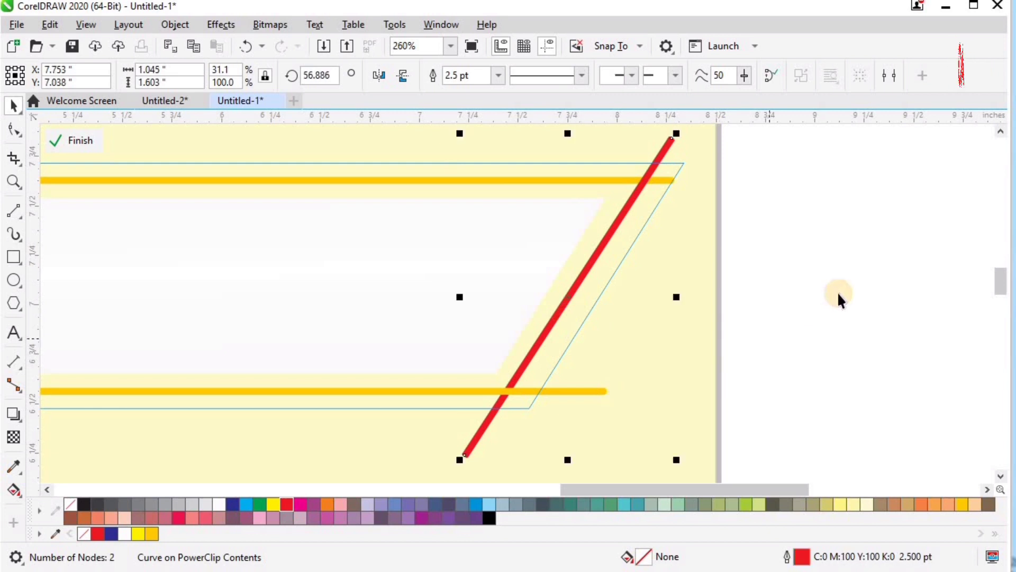
left_click(838, 293, "ctrl")
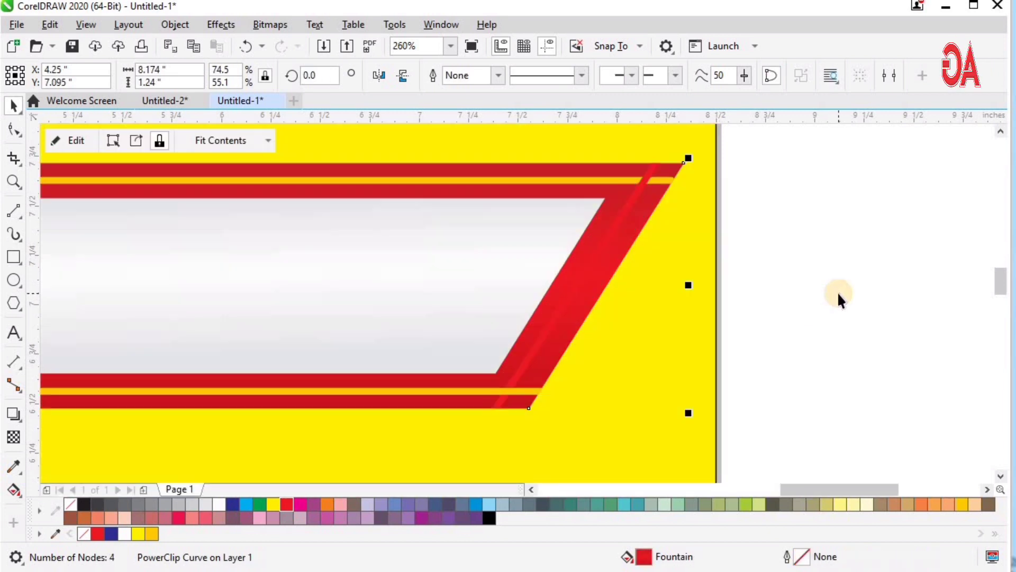
Reopen the banner's PowerClip contents, nudge the red slanted line slightly toward the outer slanted edge, and finish editing.
left_click(609, 232, "ctrl")
left_click(607, 232)
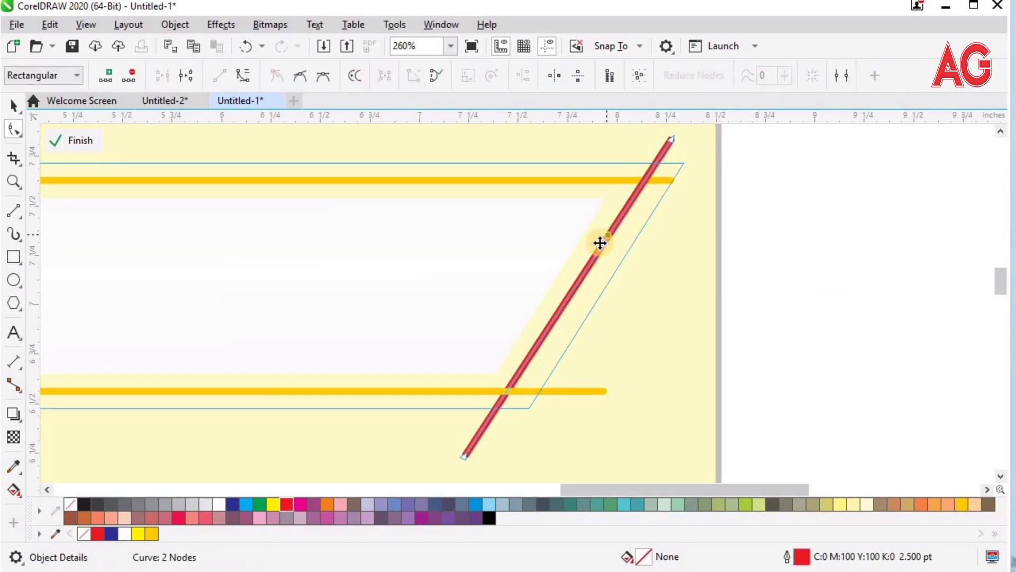
left_click_drag(603, 243, 607, 244)
left_click(843, 313, "ctrl")
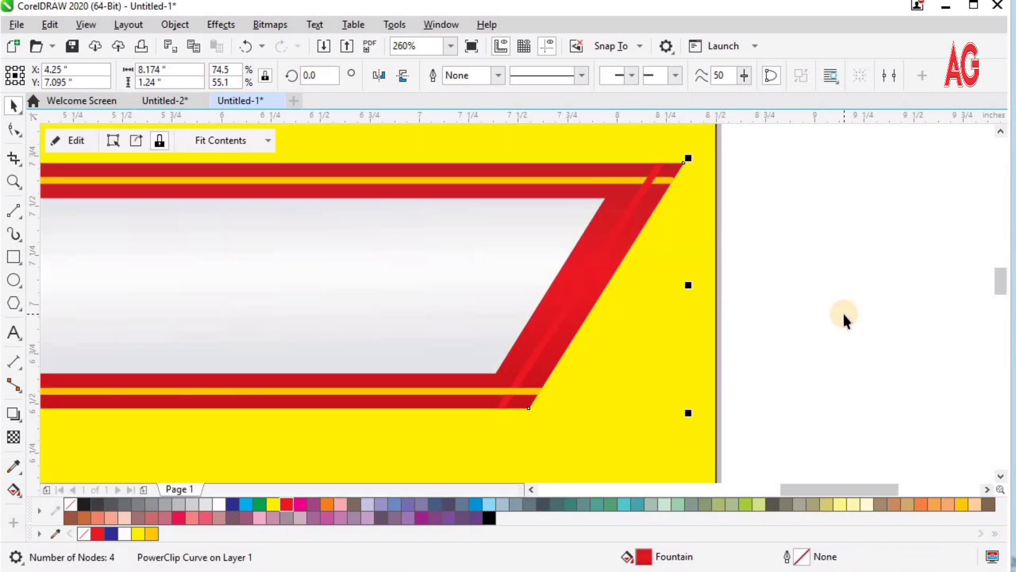
Remove the black 0.5 pt outline from the yellow page rectangle.
key("F4")
key("z")
left_click(534, 285)
left_click_drag(141, 191, 805, 397)
key("space")
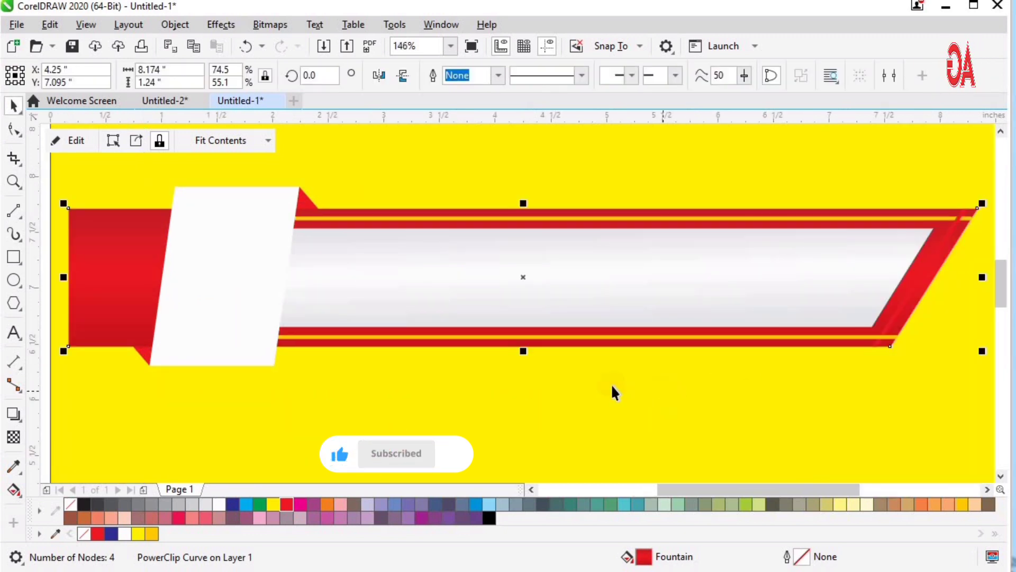
key("F4")
key("space")
left_click(572, 373)
key("z")
left_click_drag(333, 192, 748, 363)
key("space")
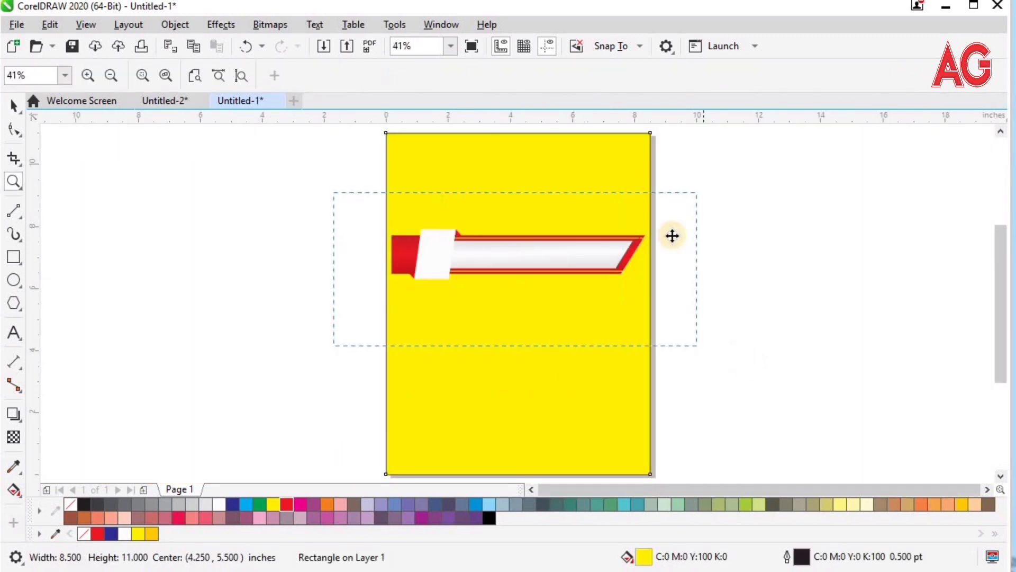
left_click(670, 208)
left_click(106, 275)
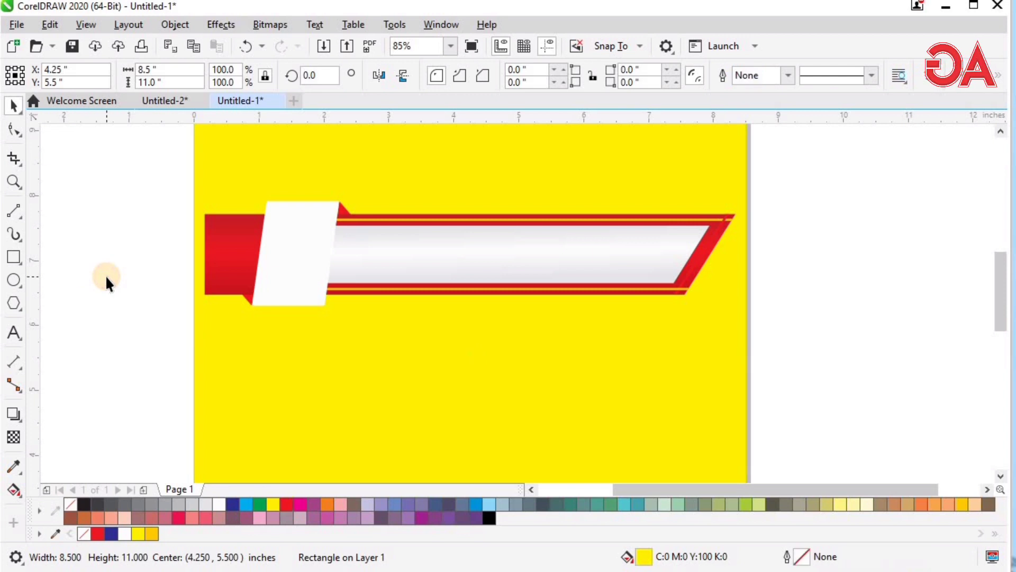
Draw a horizontal 2-point line about 1.05 inches long on the blank area beside the banner's red end.
key("shift+F4")
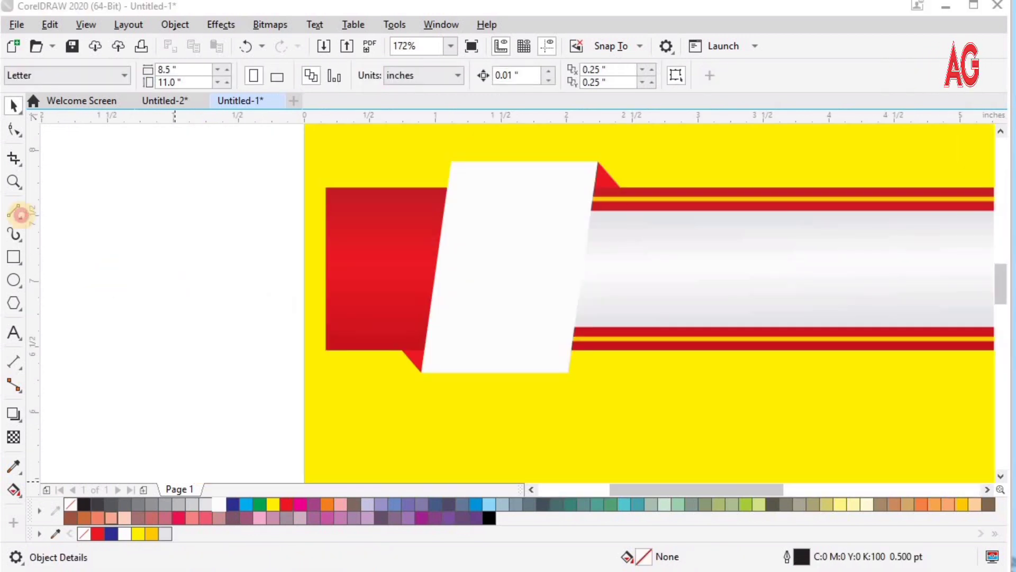
left_click(14, 212)
left_click(21, 218)
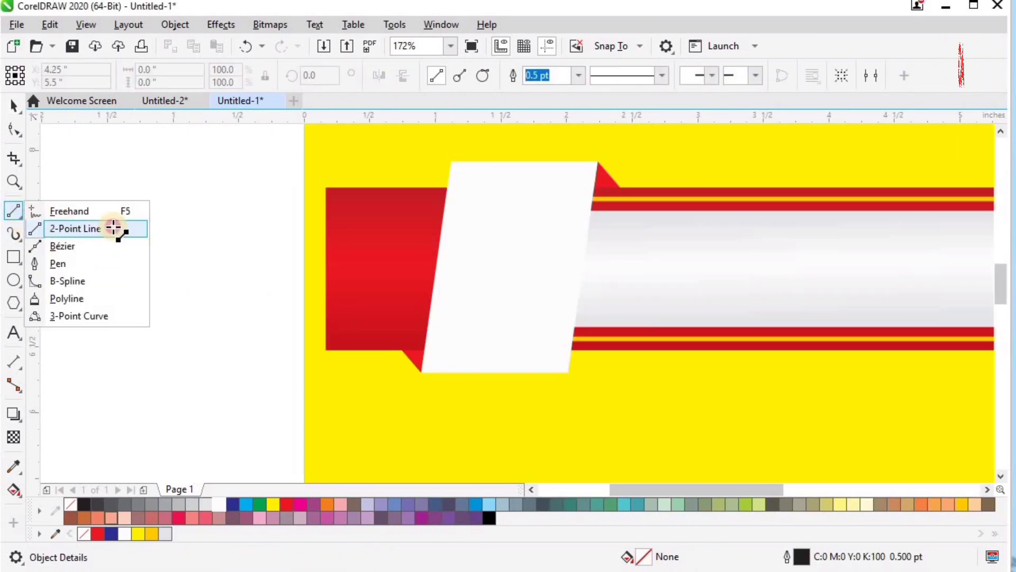
left_click(118, 227)
left_click_drag(124, 213, 260, 219)
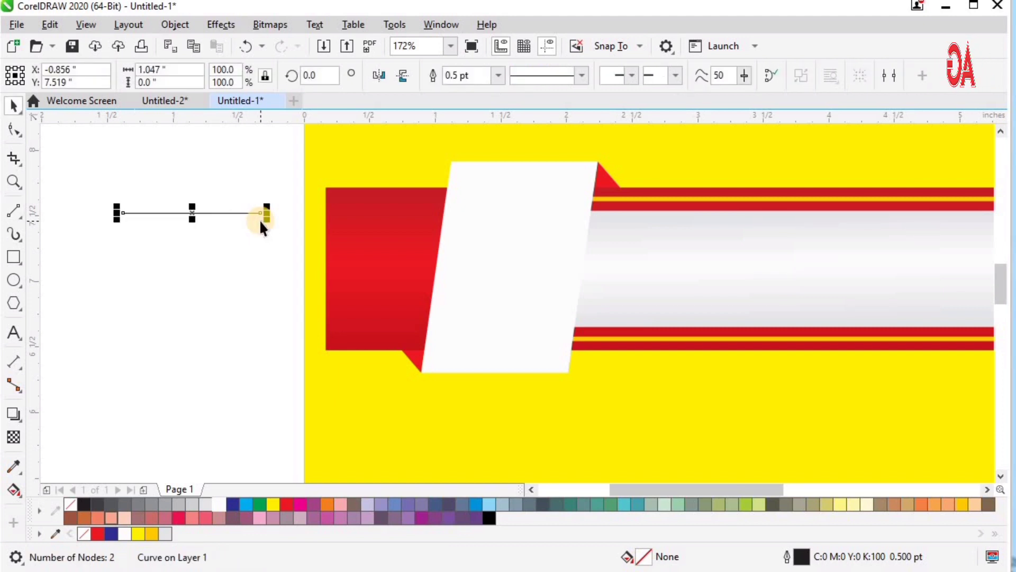
Give the new line a 2.5 pt outline with round corners and round caps, behind fill and scaled with the object.
key("F12")
type("2.5")
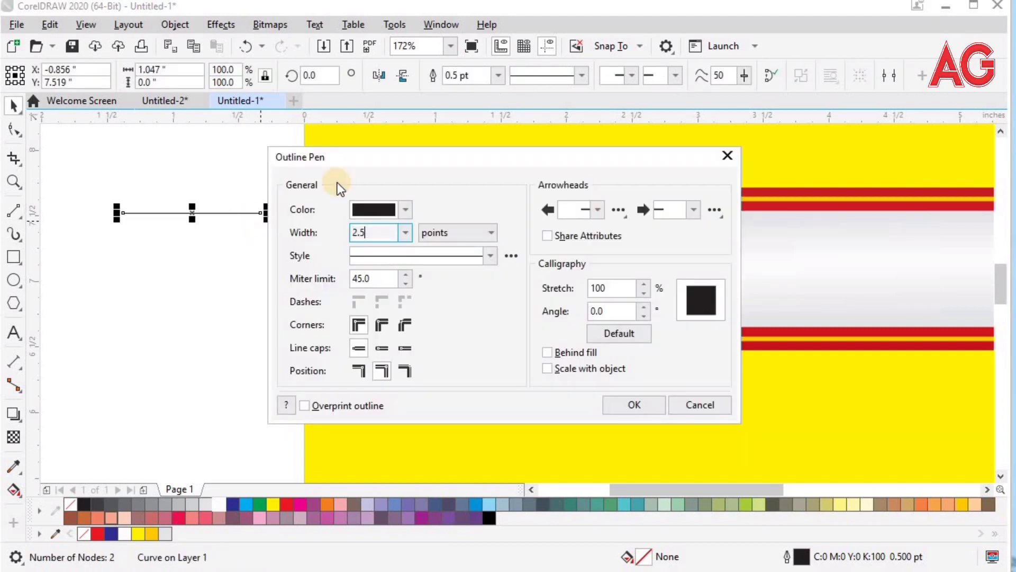
left_click(385, 326)
left_click(382, 351)
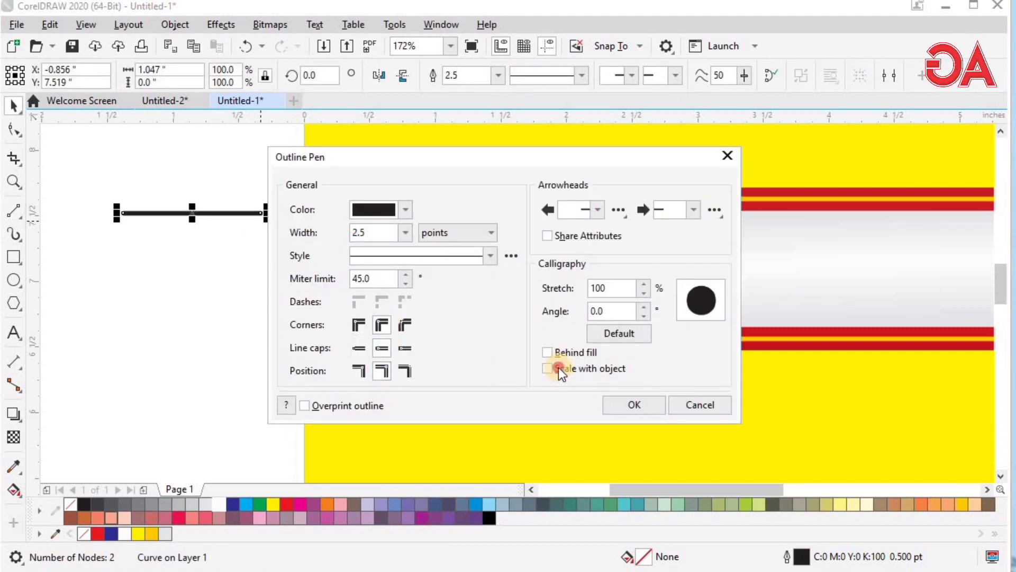
left_click(549, 351)
left_click(629, 403)
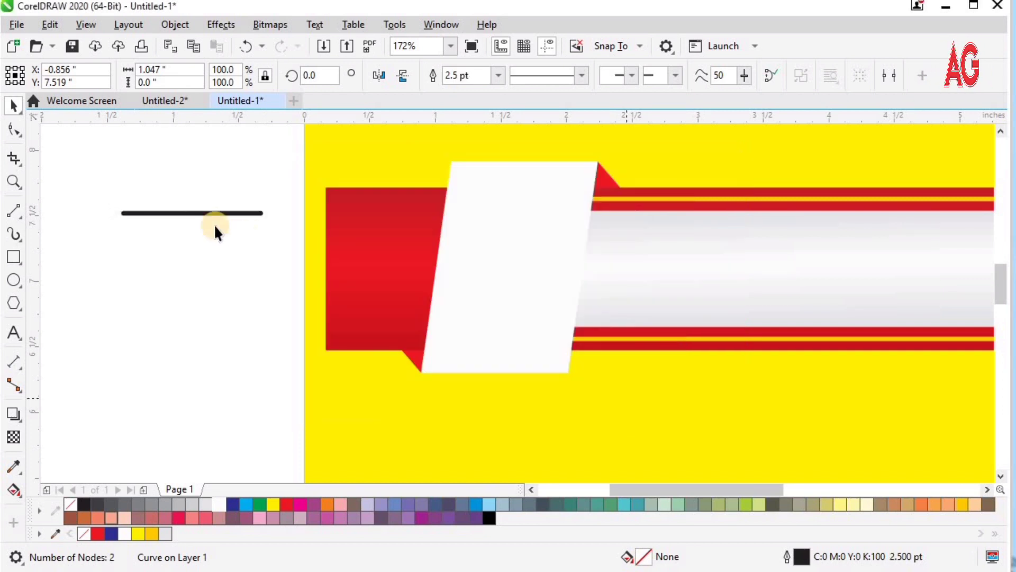
Move the line over the upper part of the banner's red end, projecting past its outer edge, and color its outline white.
left_click_drag(351, 208, 366, 208)
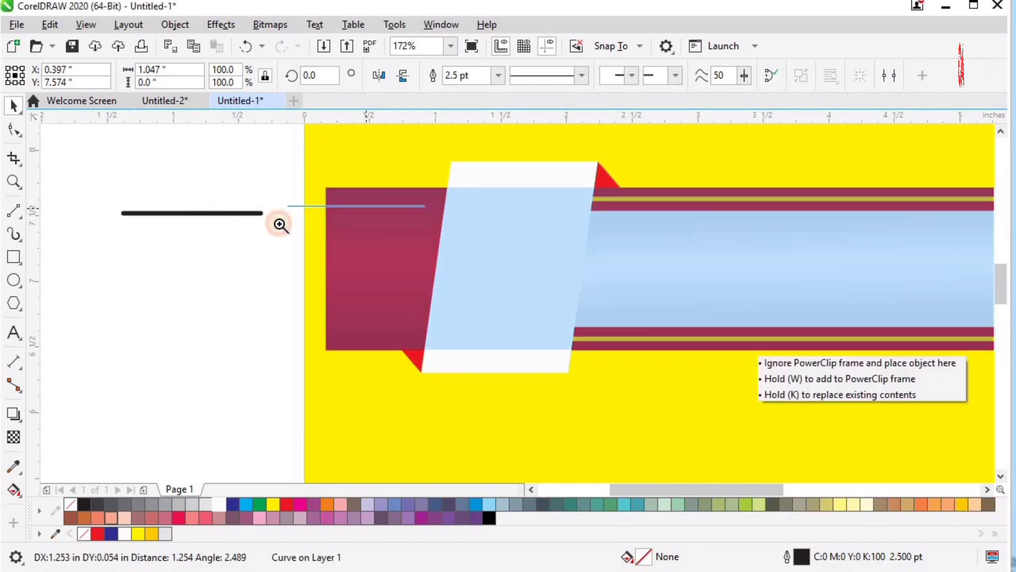
key("z")
left_click(545, 296)
key("space")
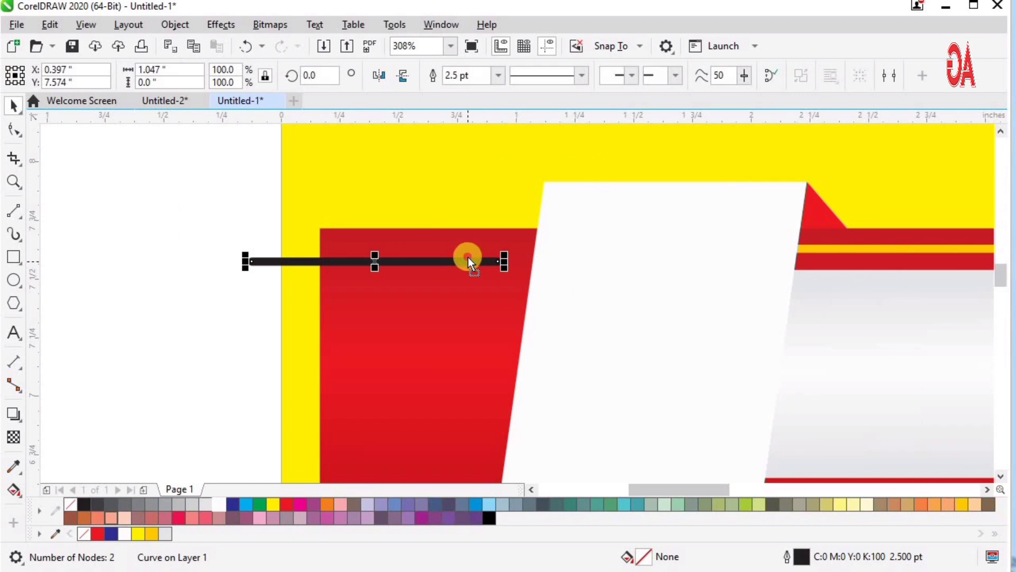
left_click_drag(468, 256, 454, 254)
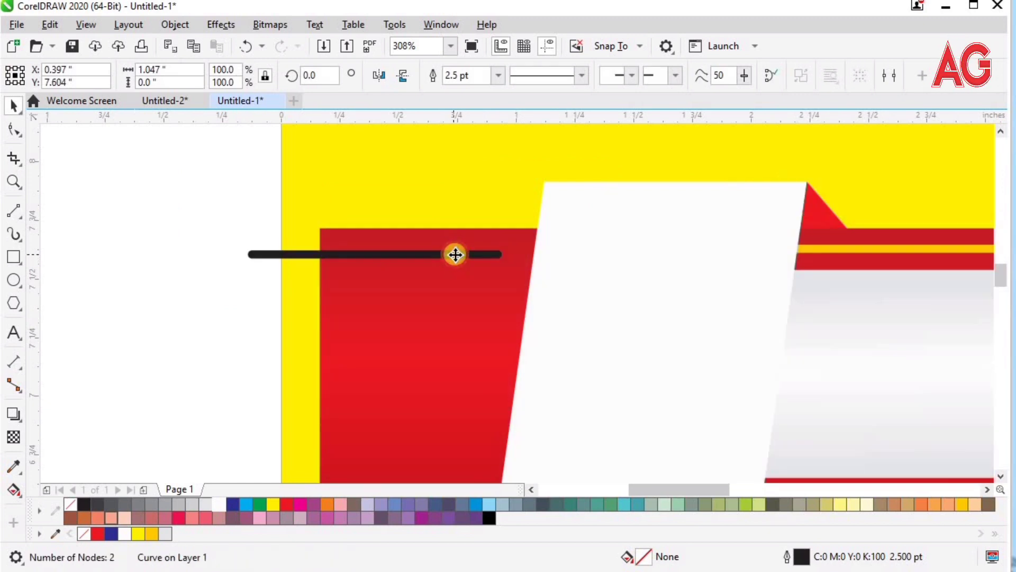
left_click(456, 255)
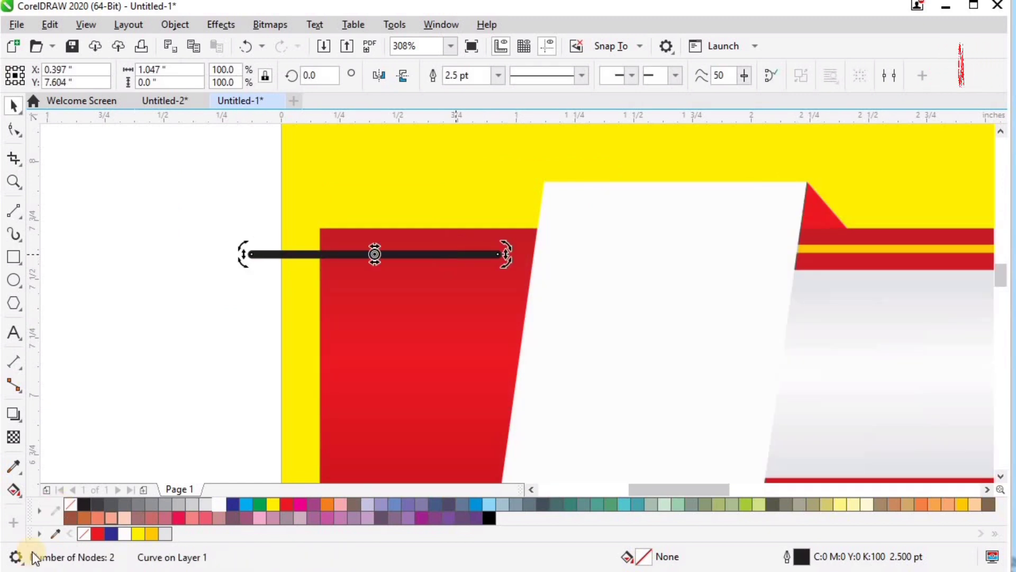
right_click(218, 503)
Apply a linear fountain fill lengthwise along the white line, running toward the ribbon band.
key("F2")
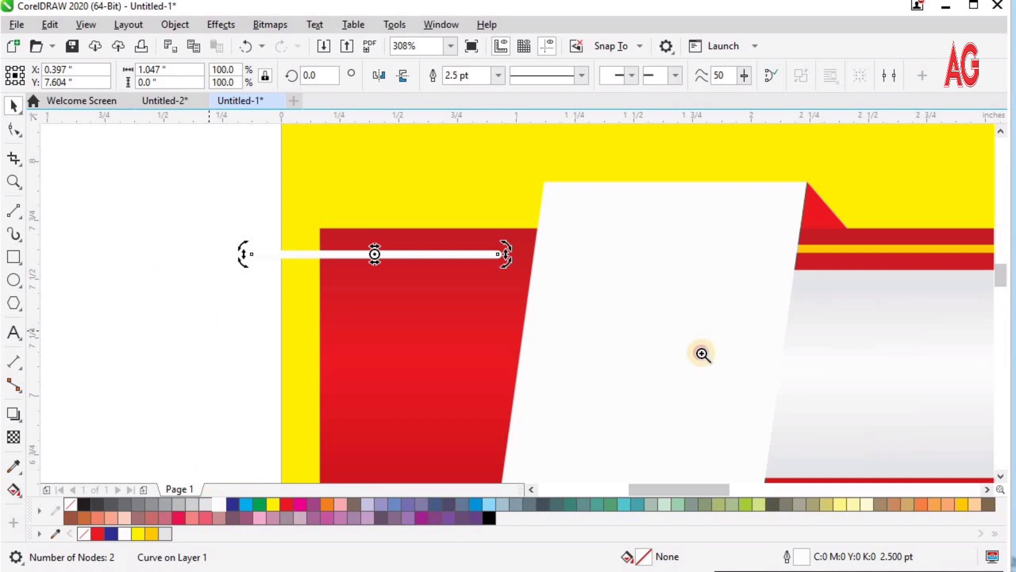
left_click_drag(710, 356, 143, 206)
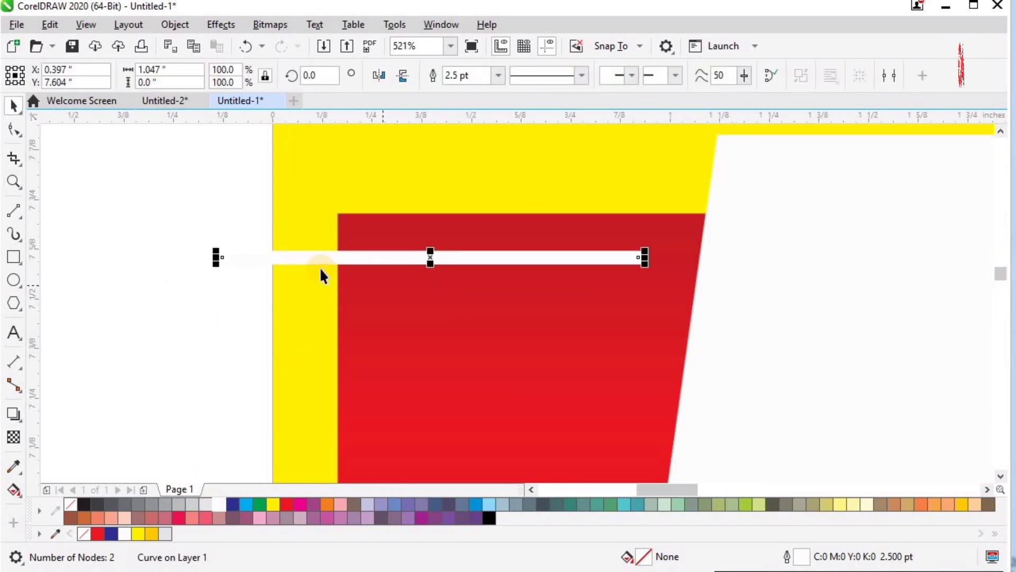
left_click(12, 490)
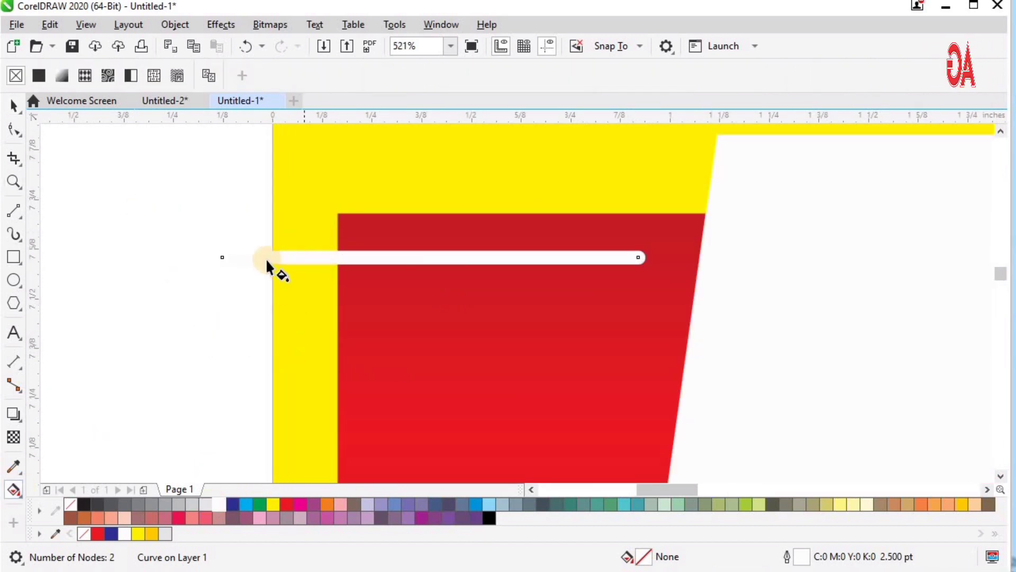
left_click_drag(265, 257, 636, 256)
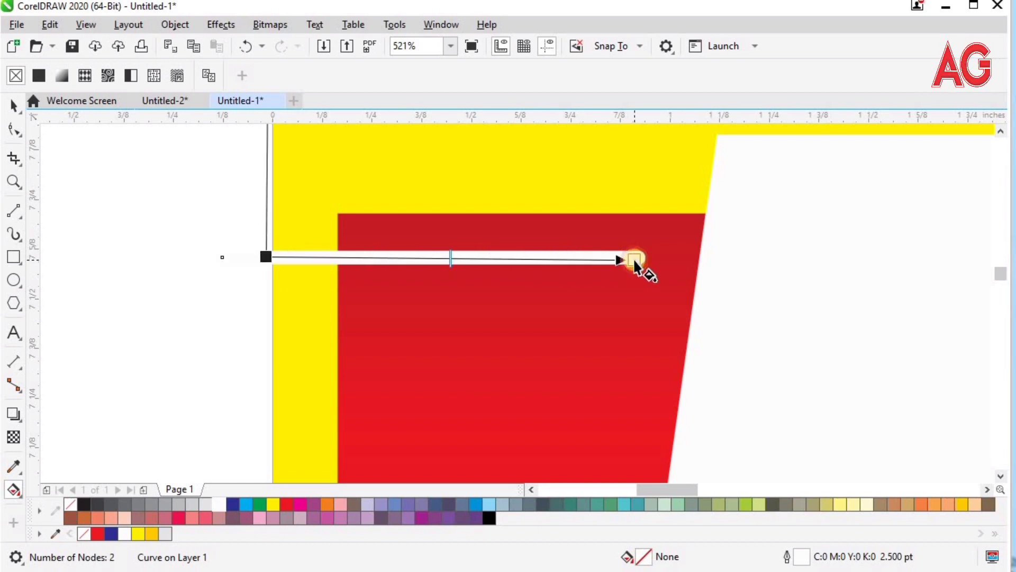
Set the end color of the white line's fountain fill to 10% Black and deselect the line.
left_click(593, 275)
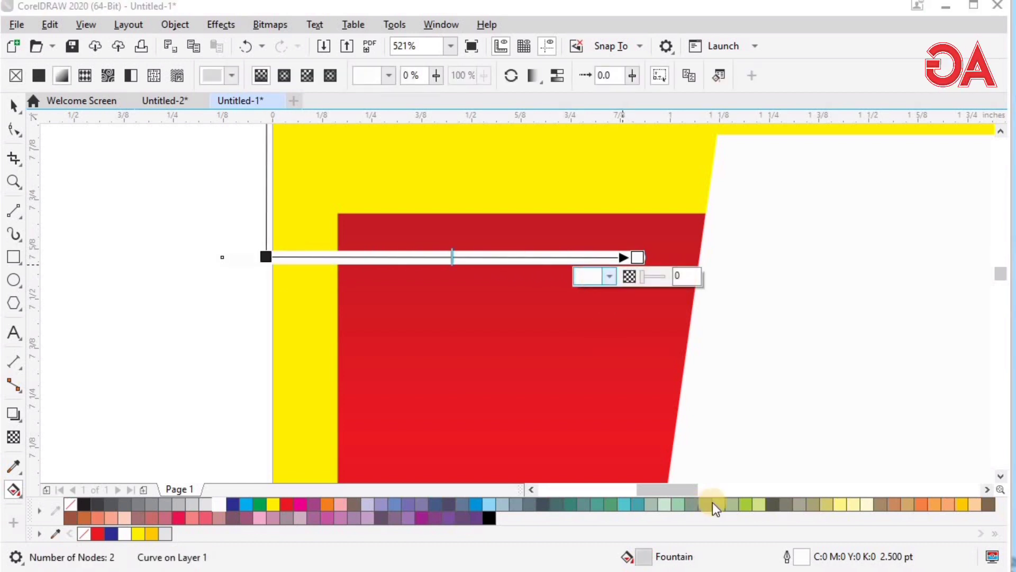
left_click(728, 510)
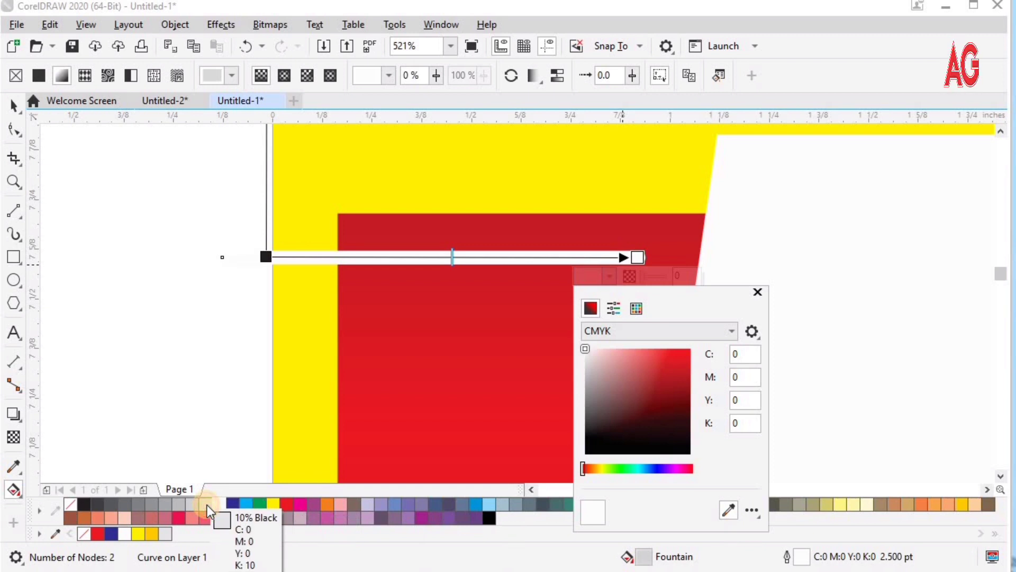
left_click(207, 504)
left_click(563, 258)
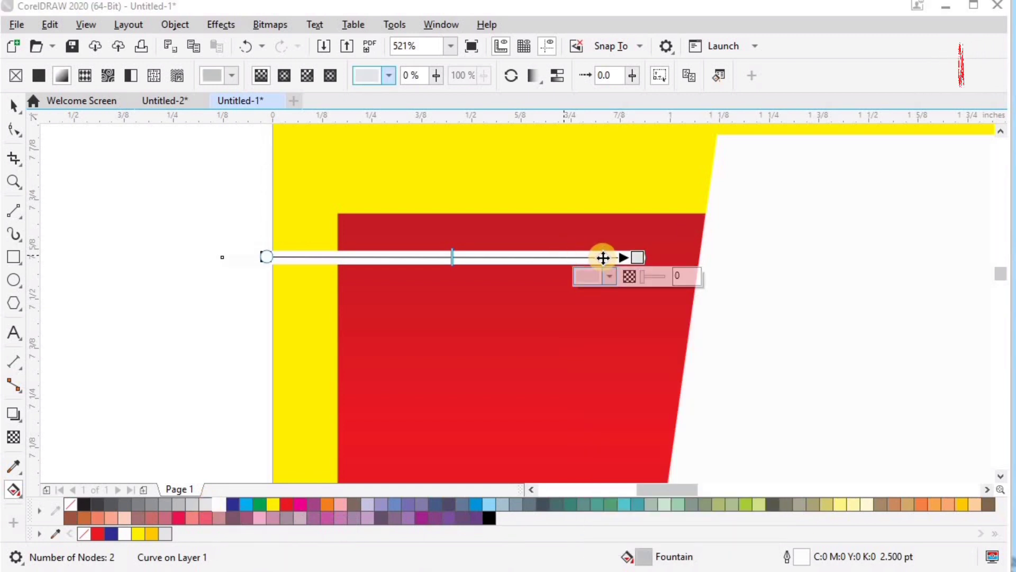
left_click(585, 275)
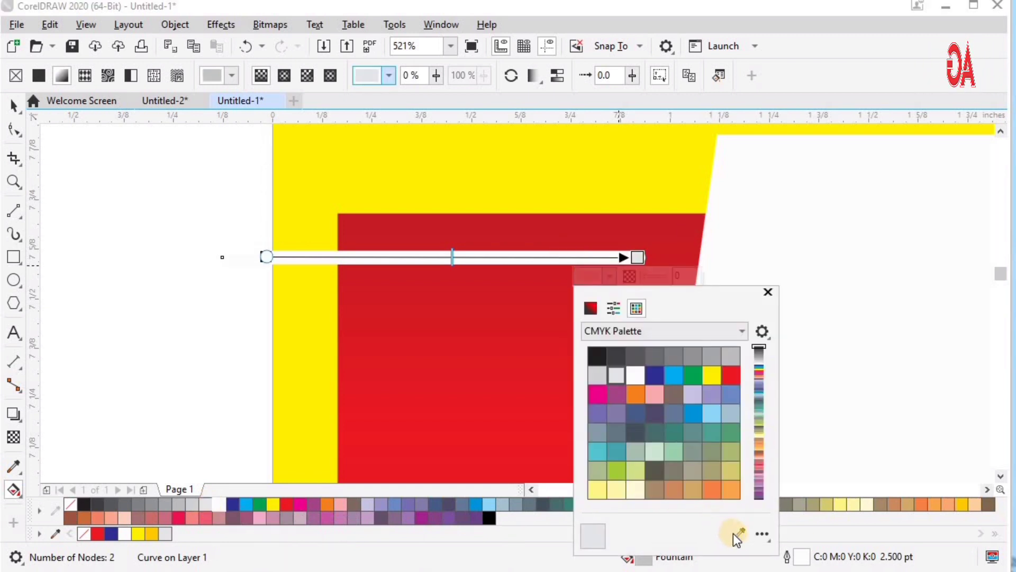
left_click(207, 504)
left_click(751, 267)
left_click(634, 259)
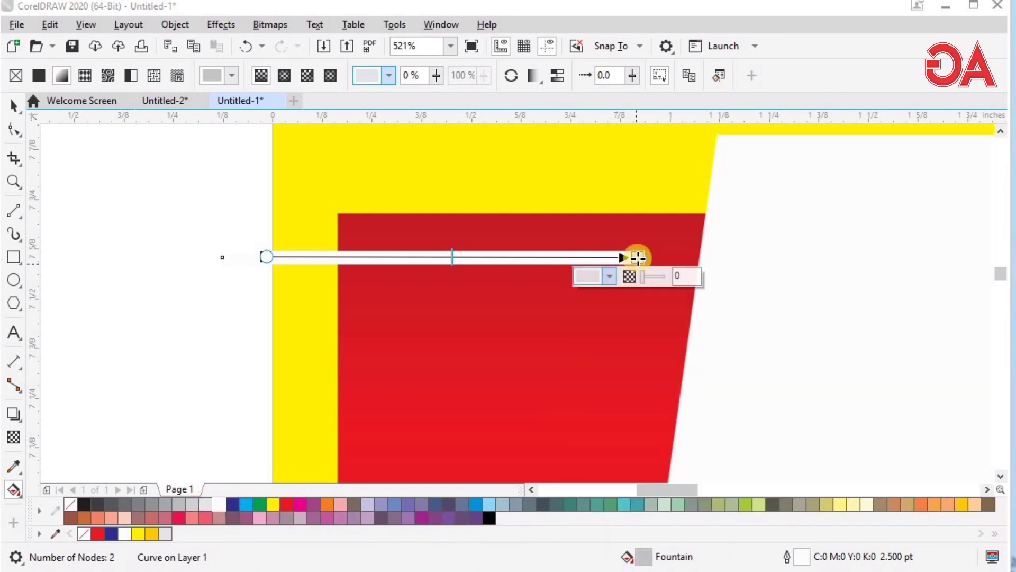
key("space")
left_click(247, 185)
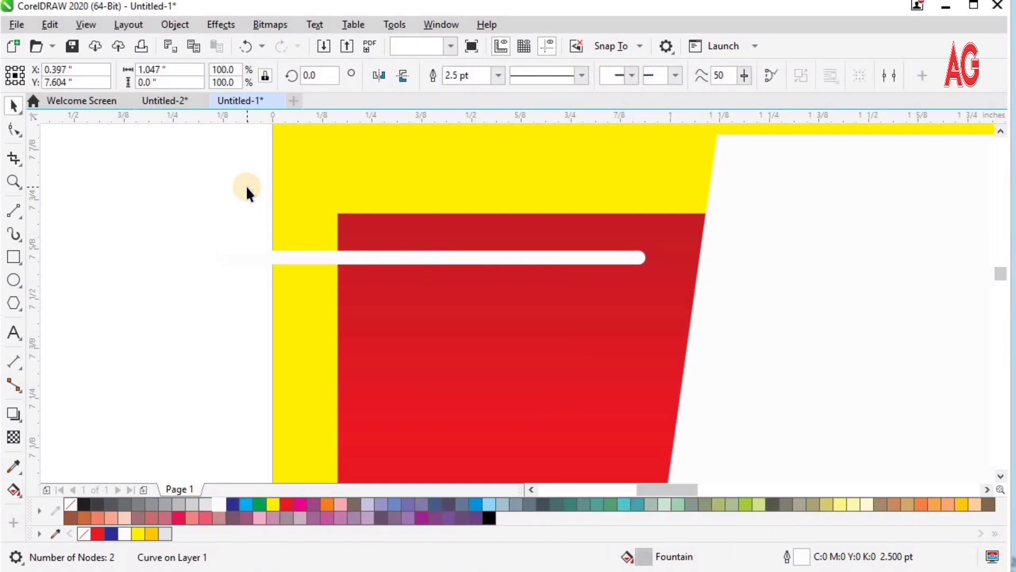
Place a copy of the white line on the lower part of the red end and nudge it outward, away from the ribbon band.
scroll(485, 231, "down", 1)
key("z")
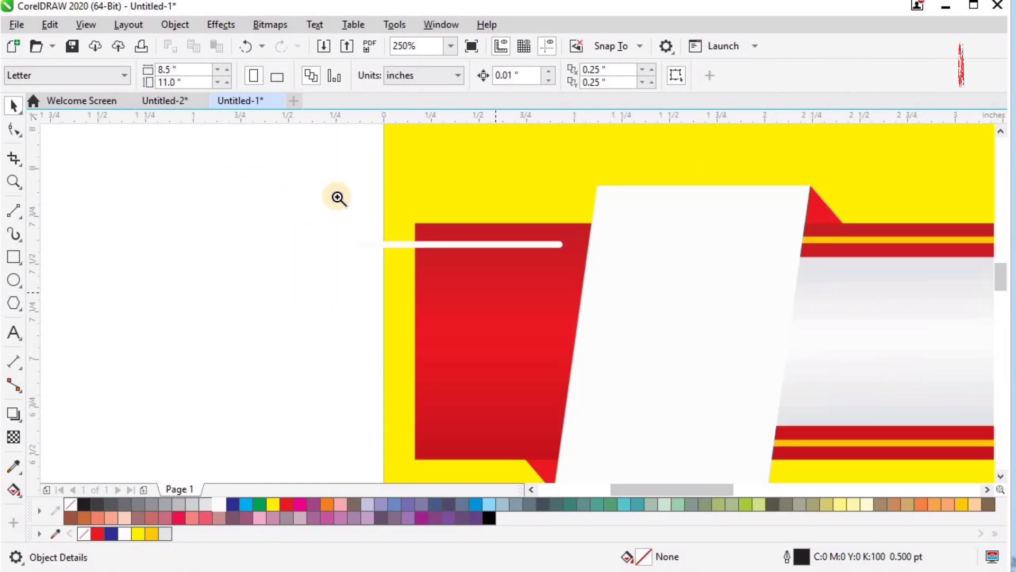
left_click_drag(306, 182, 738, 520)
key("space")
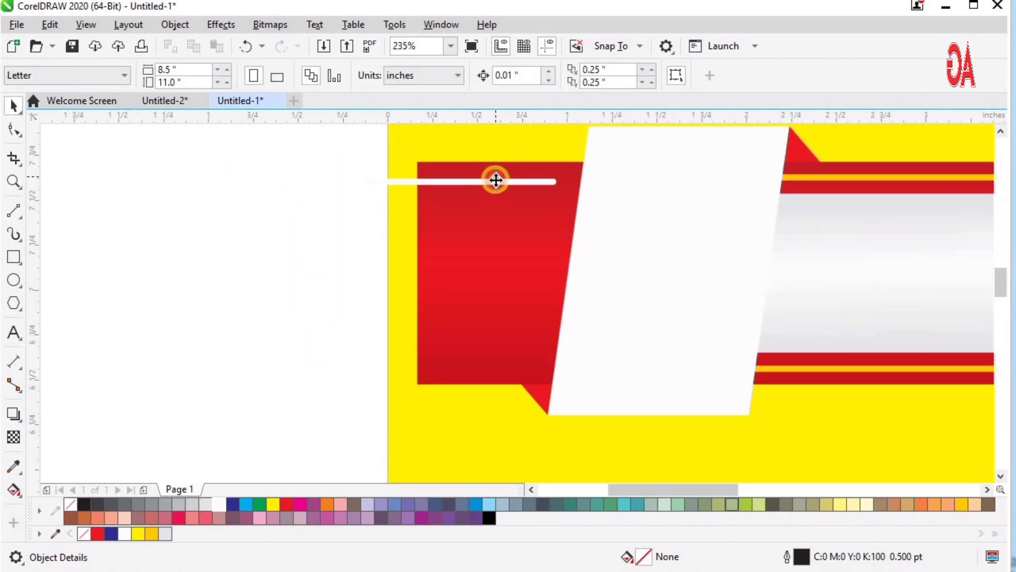
left_click_drag(494, 178, 487, 370)
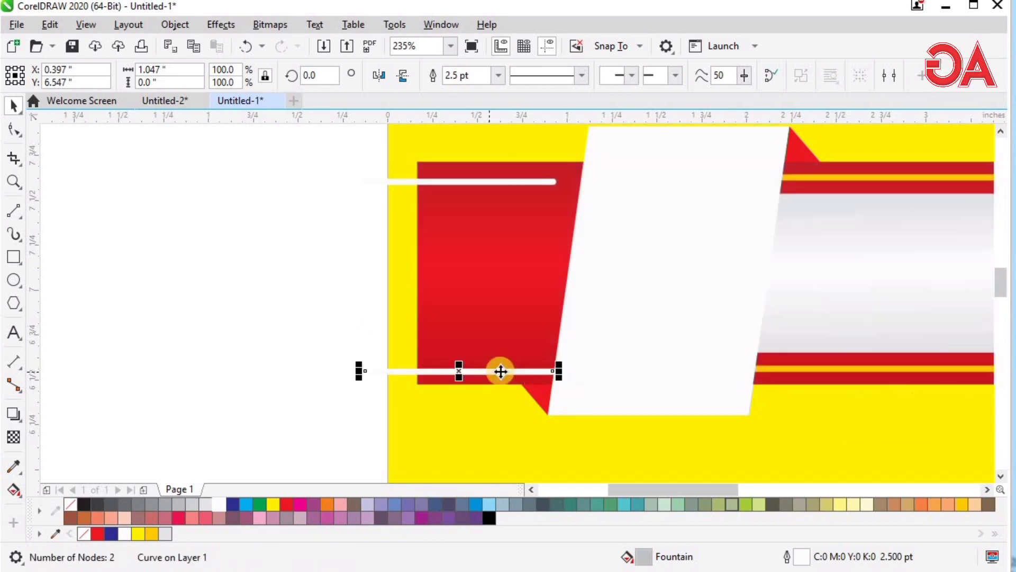
key("Left")
key("Left")
key("Left")
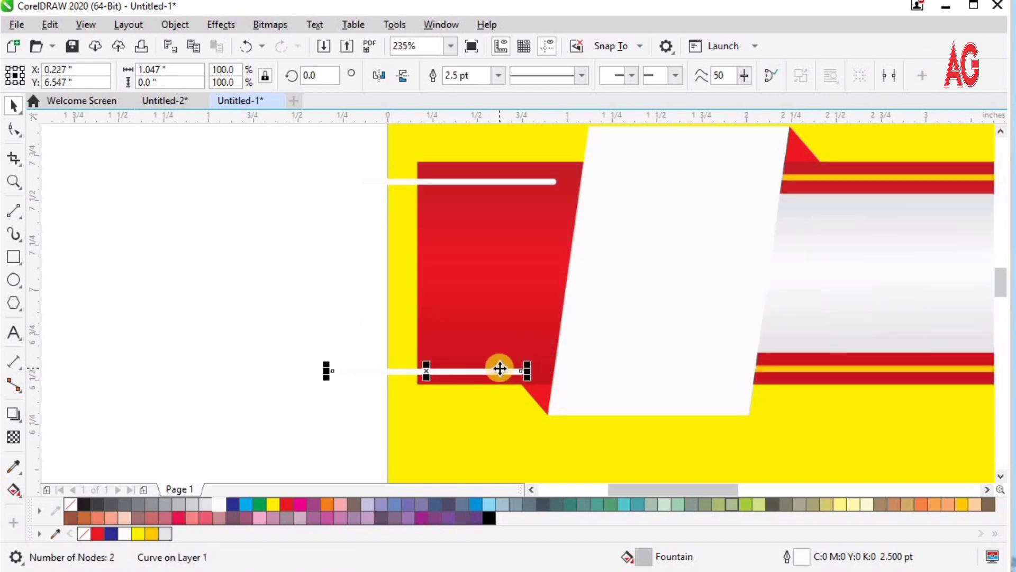
key("Left")
key("Left")
key("Left")
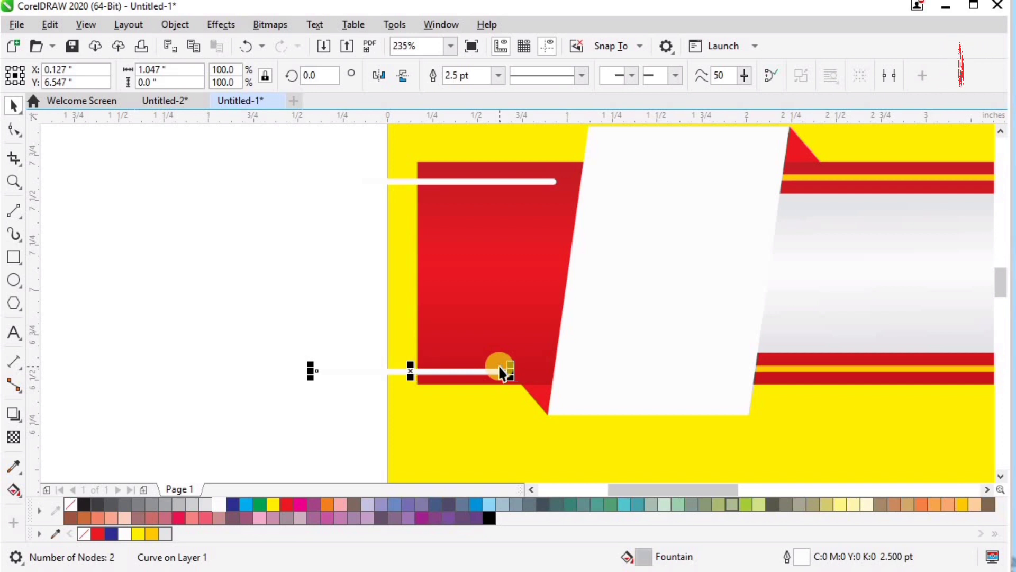
Group the two white lines and center the group vertically on the red banner.
left_click(492, 182, "shift")
key("ctrl+g")
left_click(486, 230, "shift")
key("e")
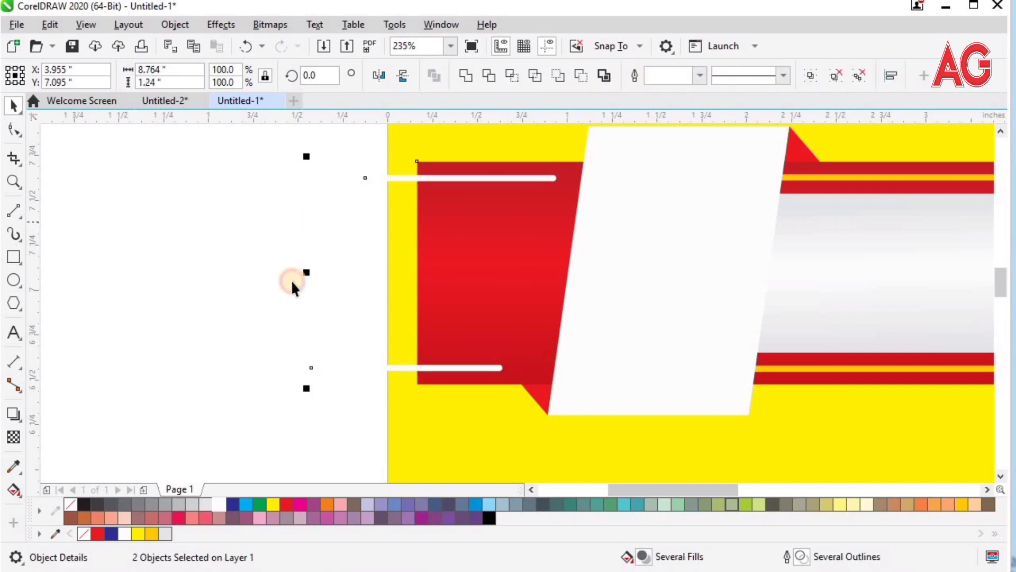
left_click(291, 279)
PowerClip the grouped white lines inside the red banner shape.
left_click(446, 367)
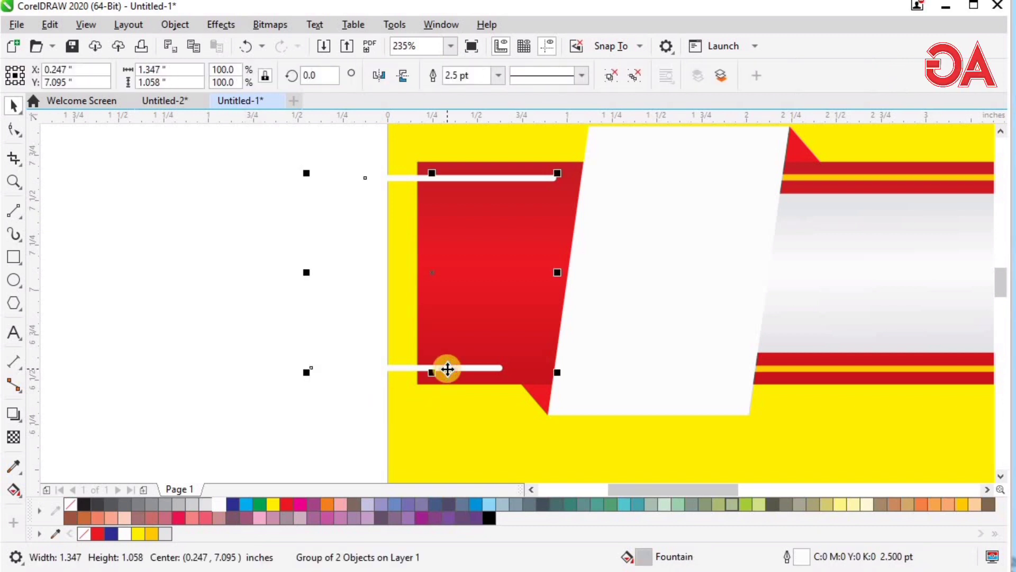
left_click(217, 24)
left_click(180, 25)
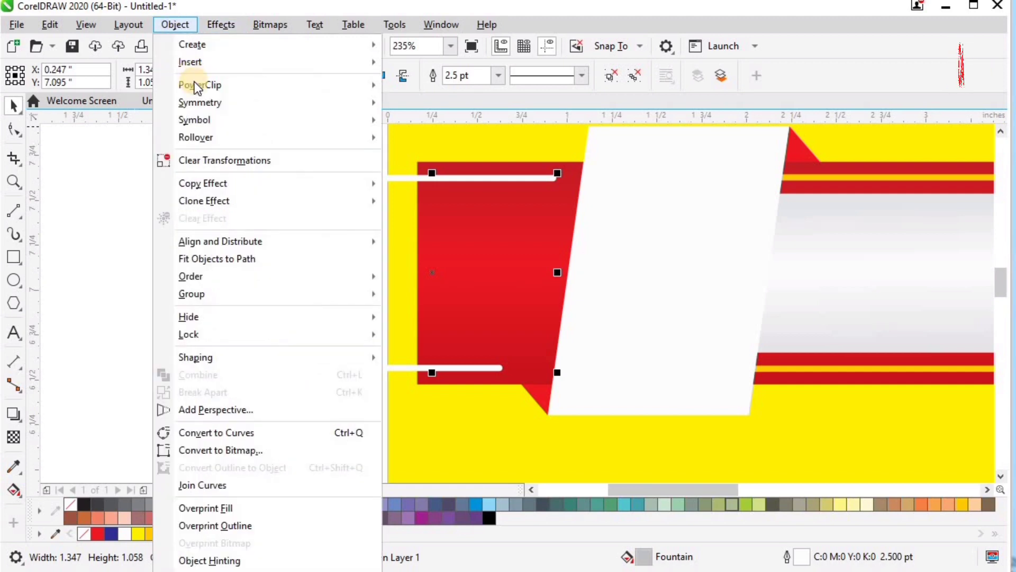
mouse_move(365, 85)
left_click(439, 87)
left_click(515, 271)
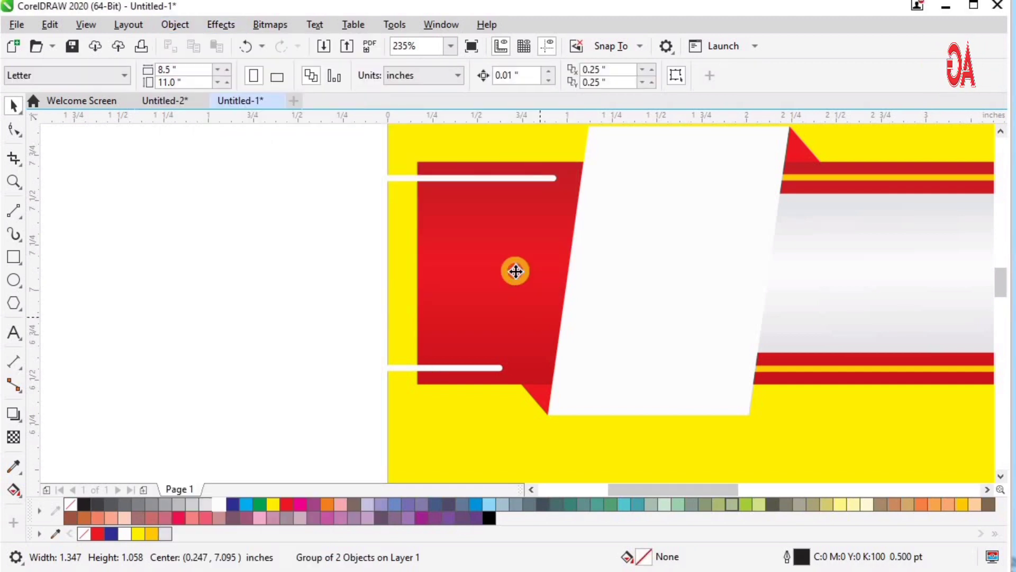
scroll(516, 271, "down", 2)
Add a black drop shadow to the white ribbon band, with Multiply blending, 50 opacity and 15 feathering.
key("F2")
left_click_drag(399, 164, 874, 399)
left_click(500, 302)
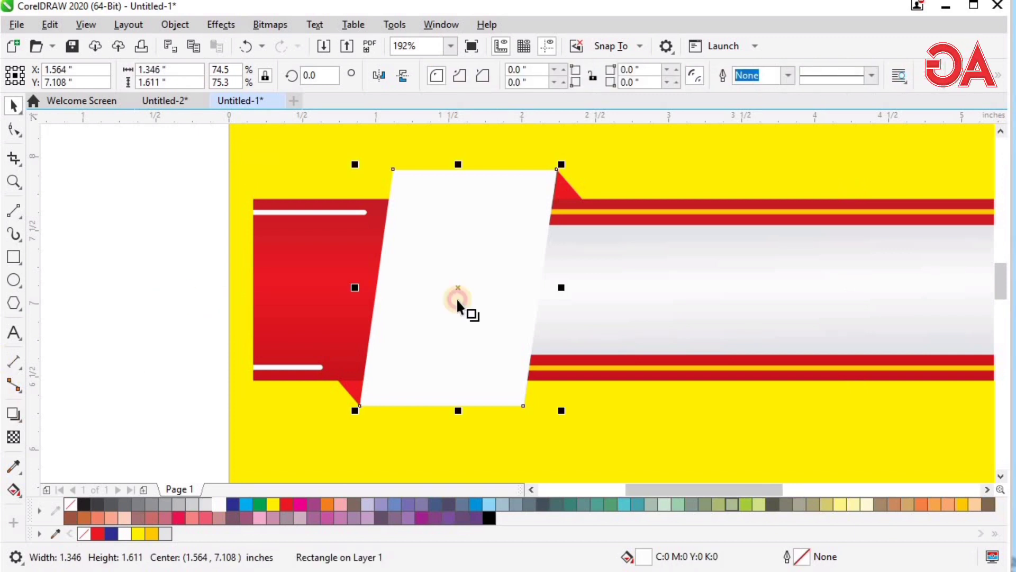
left_click_drag(438, 283, 528, 309)
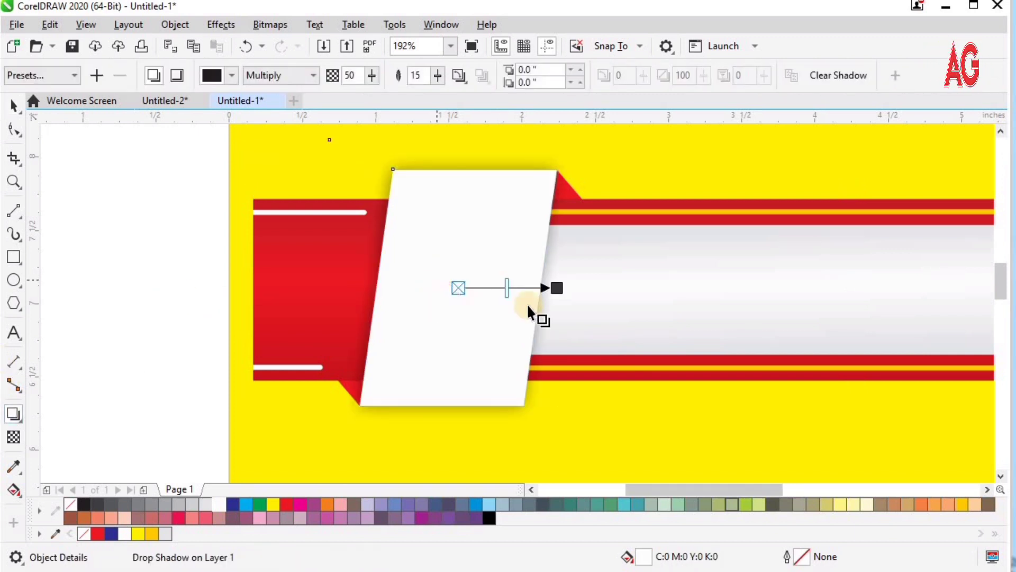
key("F2")
Break the ribbon band's drop shadow apart and convert the separated shadow to curves.
scroll(472, 295, "down", 2)
left_click_drag(673, 403, 357, 206)
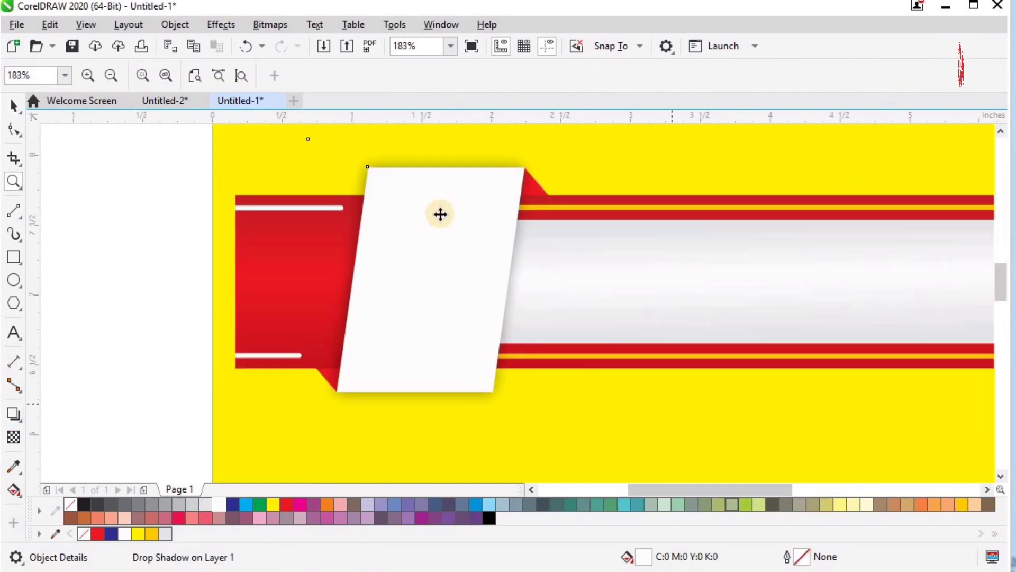
key("space")
right_click(373, 159)
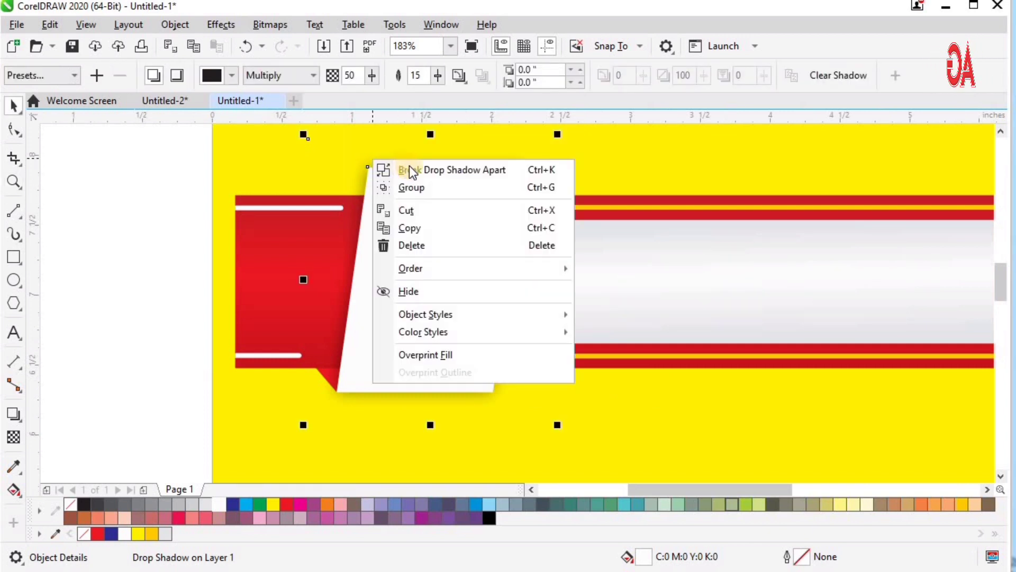
left_click(20, 131)
left_click(373, 153)
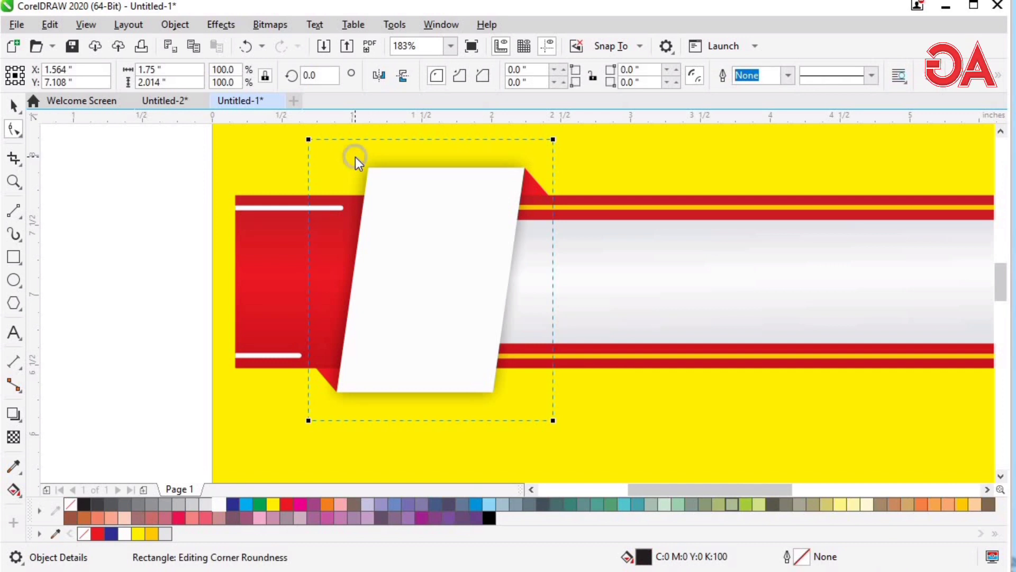
right_click(355, 156)
left_click(435, 167)
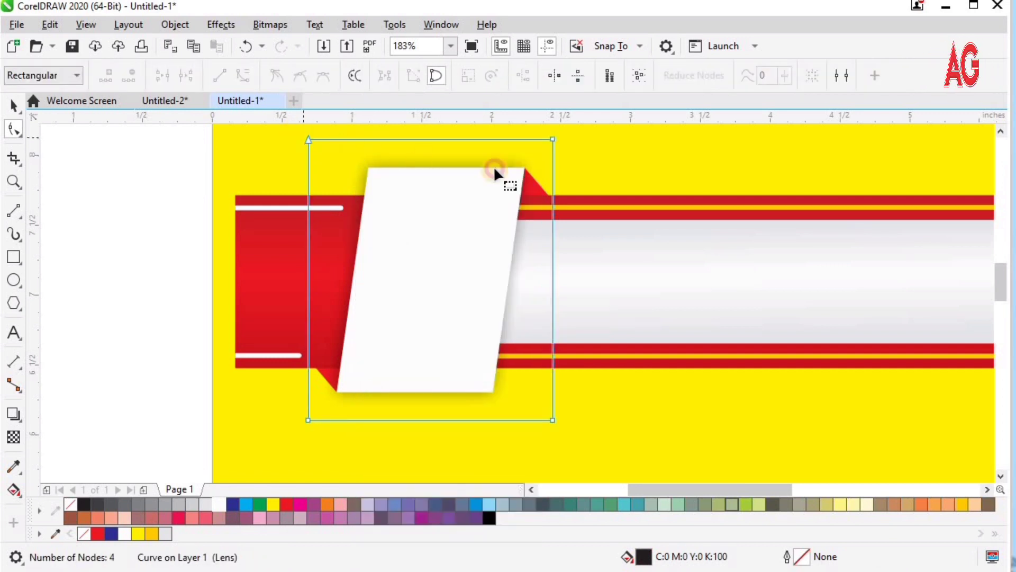
Move the shadow's upper and lower nodes in to the banner's edges so the shadow stays within the banner's height.
left_click_drag(575, 159, 554, 195)
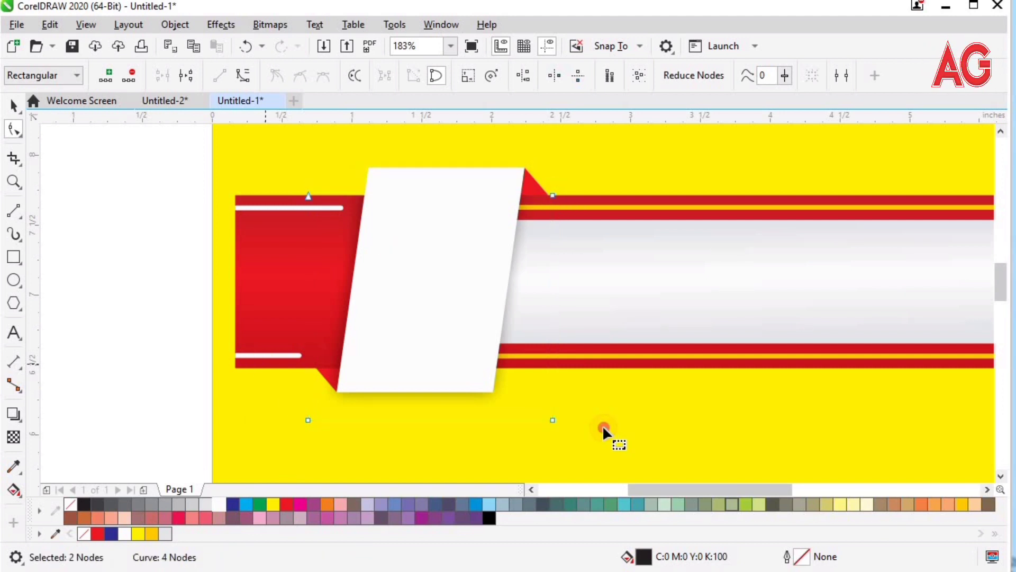
left_click_drag(265, 365, 553, 365)
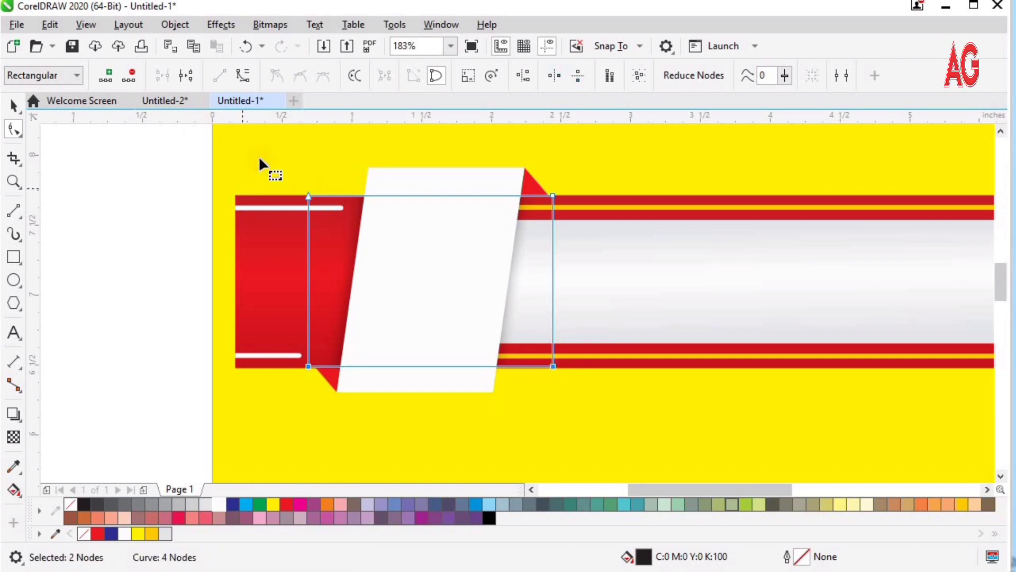
key("space")
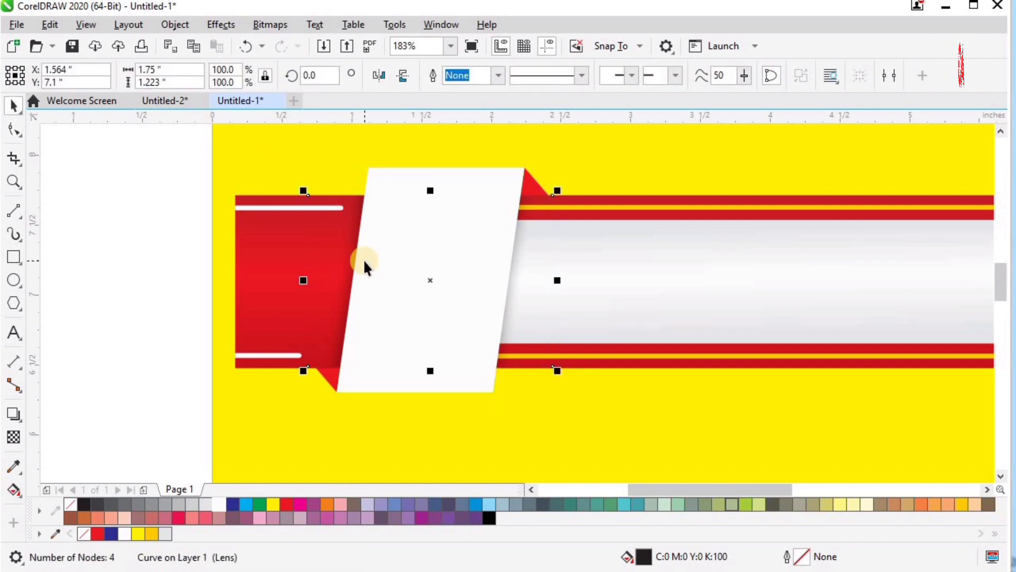
Add a black drop shadow to the gray-white panel, with Multiply blending, 50 opacity and 15 feathering.
key("F3")
key("F2")
left_click_drag(202, 198, 874, 411)
key("space")
left_click_drag(616, 297, 646, 290)
key("ctrl+z")
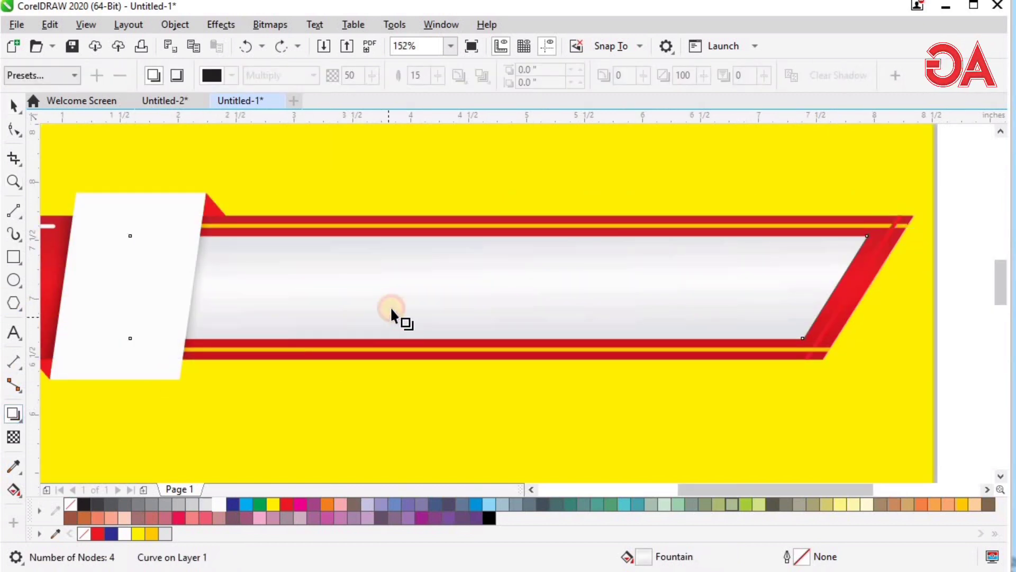
left_click_drag(392, 309, 392, 308)
key("ctrl+z")
left_click_drag(468, 279, 748, 283)
key("space")
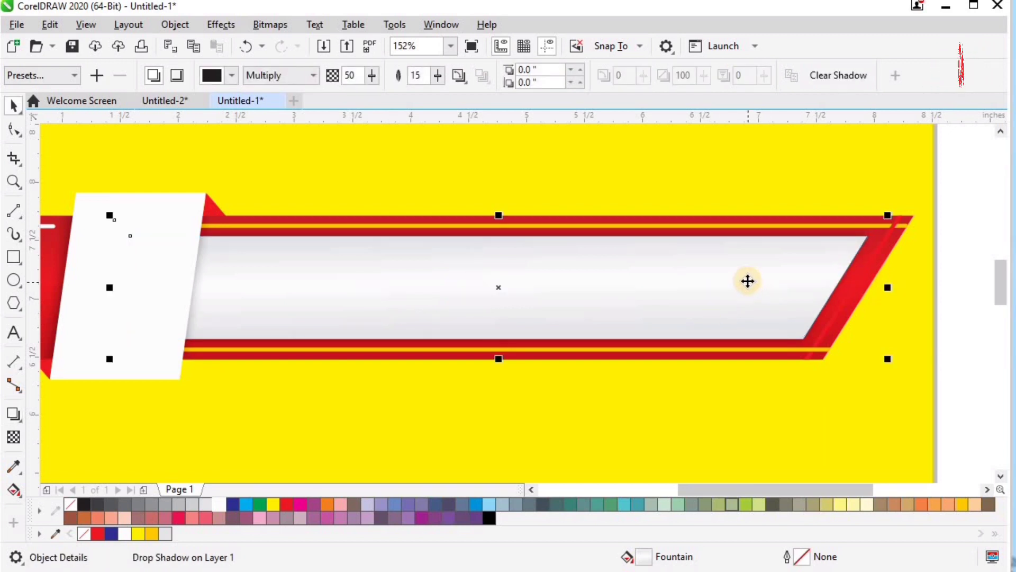
scroll(748, 281, "down", 1)
key("F2")
left_click_drag(317, 193, 760, 379)
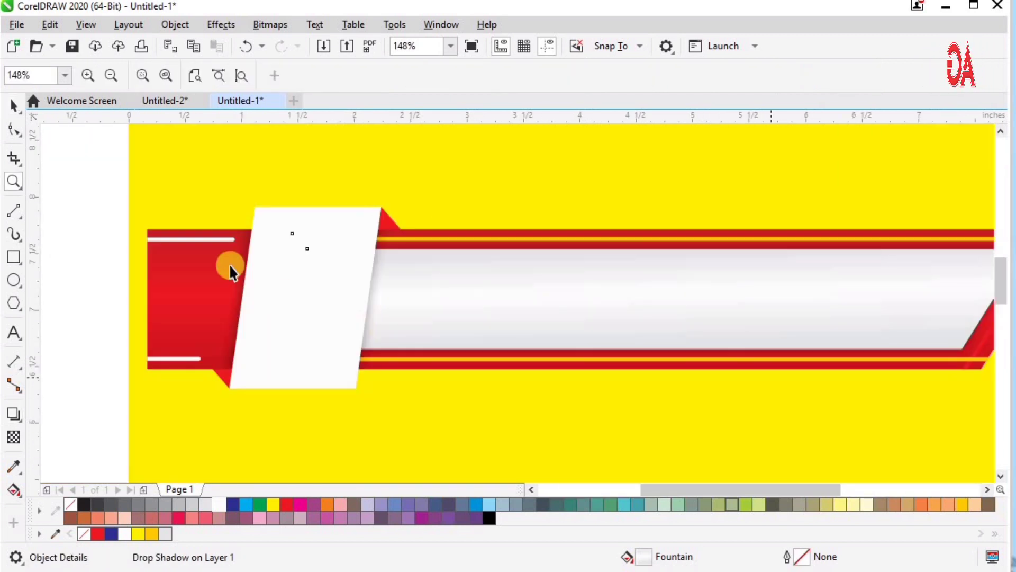
left_click_drag(486, 295, 530, 295)
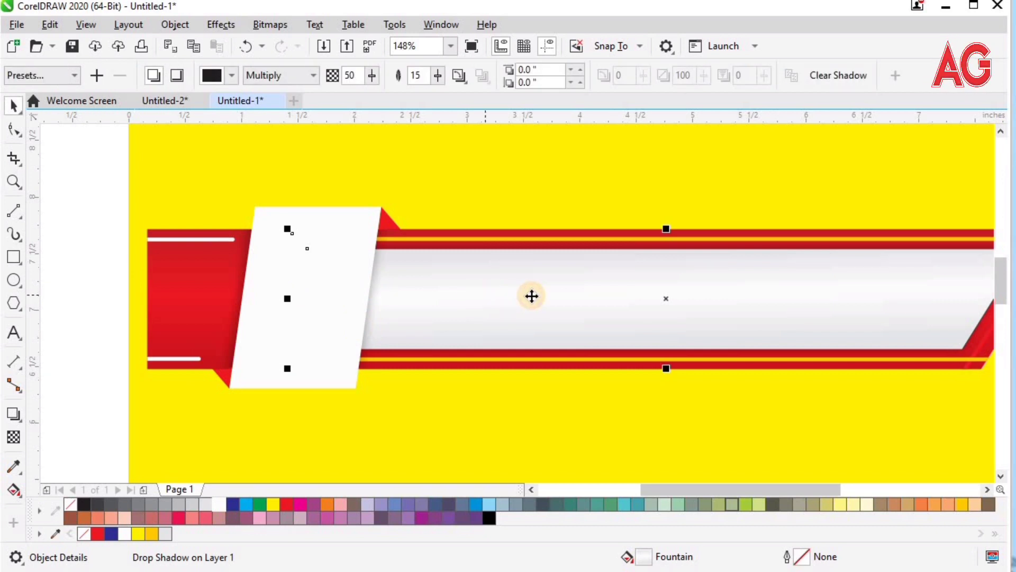
key("ctrl+z")
scroll(531, 295, "down", 1)
scroll(505, 300, "down", 1)
key("F2")
left_click_drag(420, 251, 840, 402)
left_click(613, 349)
key("space")
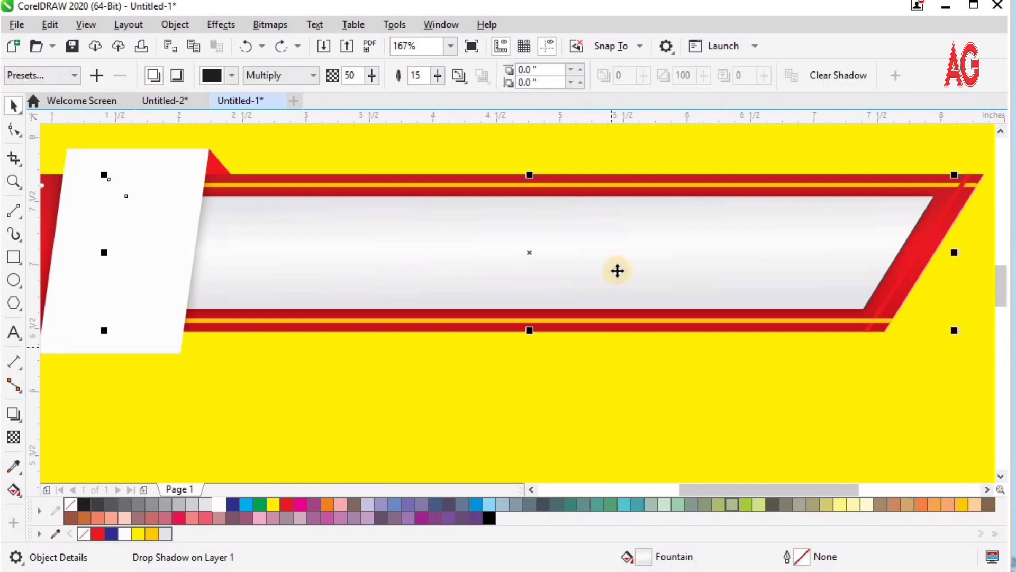
left_click_drag(617, 270, 617, 294)
key("ctrl+z")
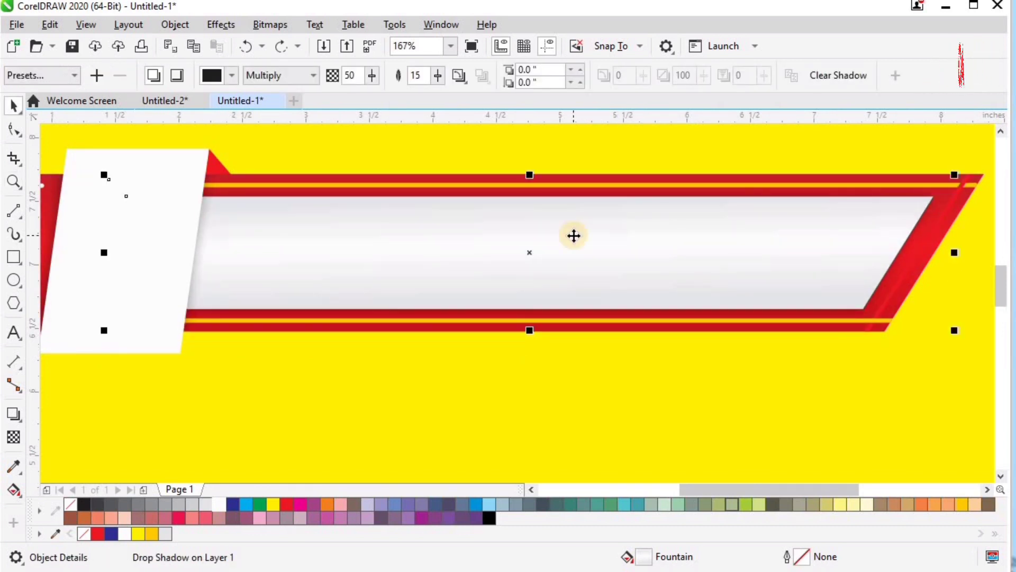
Send the gray-white panel with its shadow to the back and PowerClip it inside the red banner.
key("shift+Page_Down")
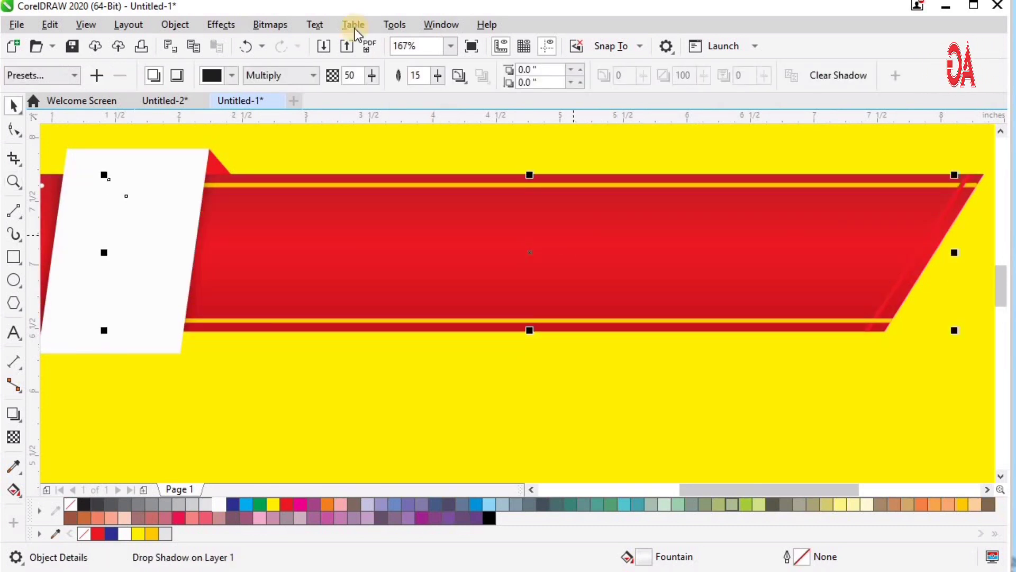
left_click(179, 26)
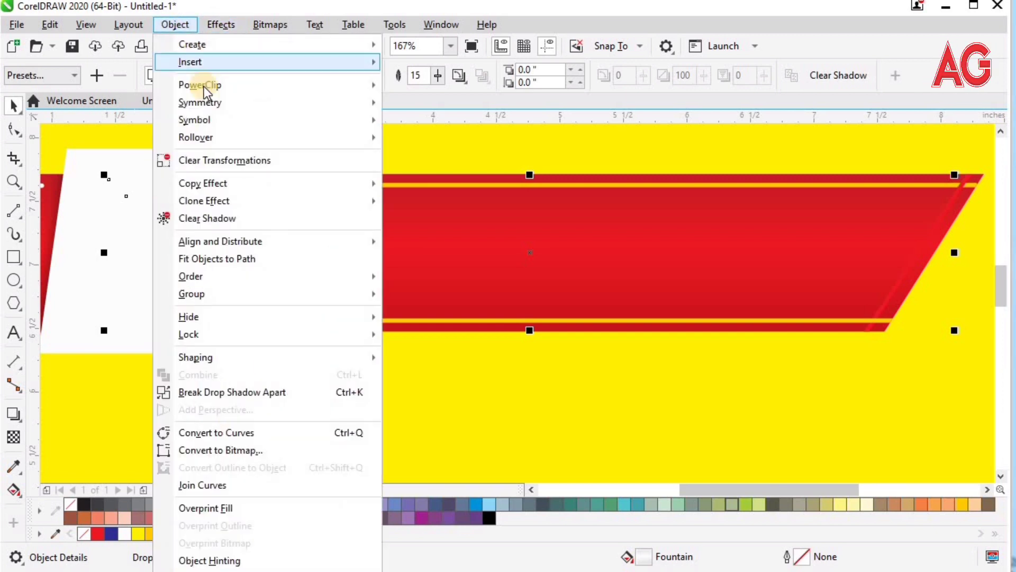
mouse_move(204, 86)
left_click(429, 86)
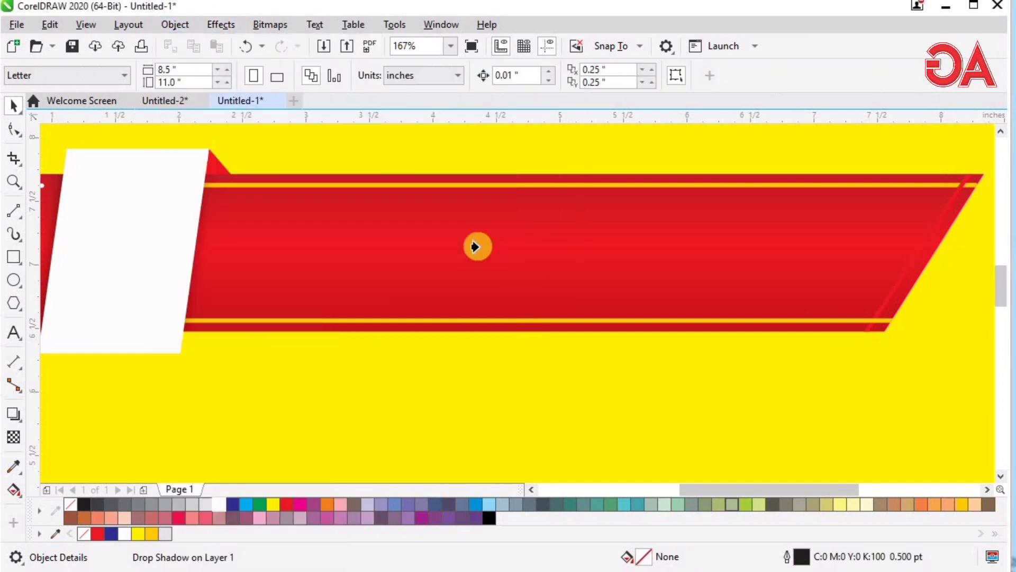
left_click(482, 238)
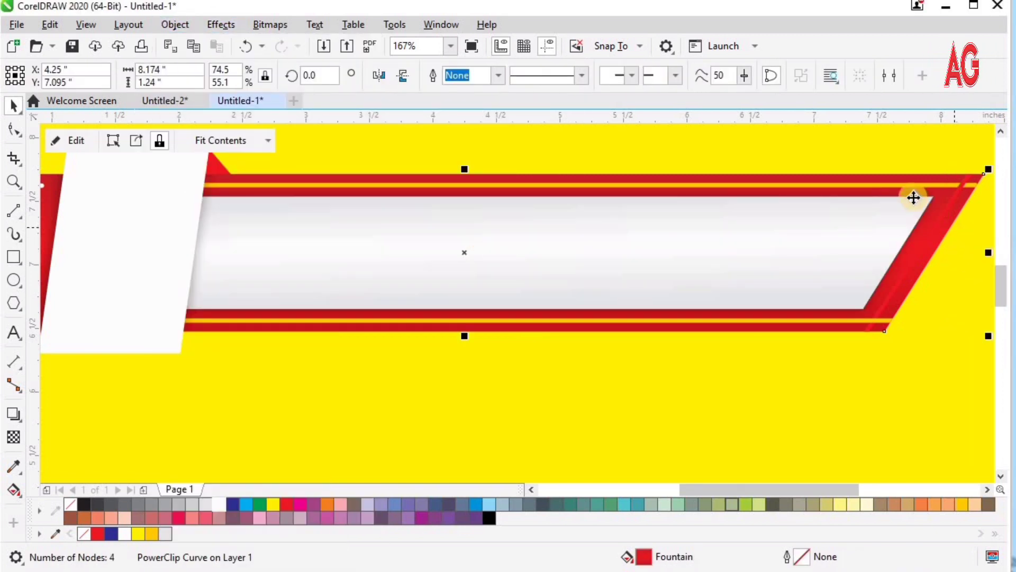
Delete the yellow page-sized background rectangle.
key("F4")
left_click(589, 334)
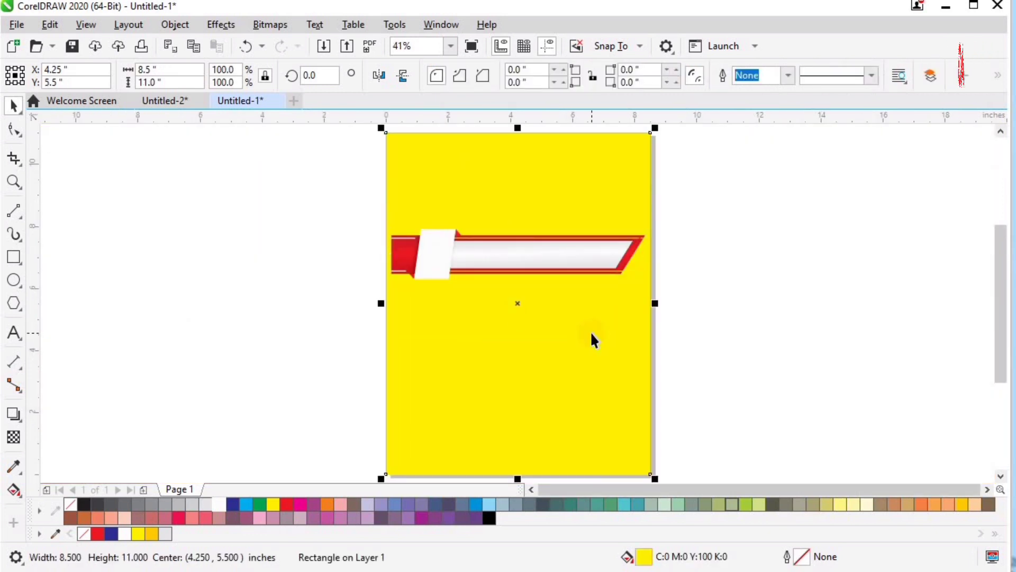
key("Delete")
key("z")
left_click_drag(341, 199, 744, 350)
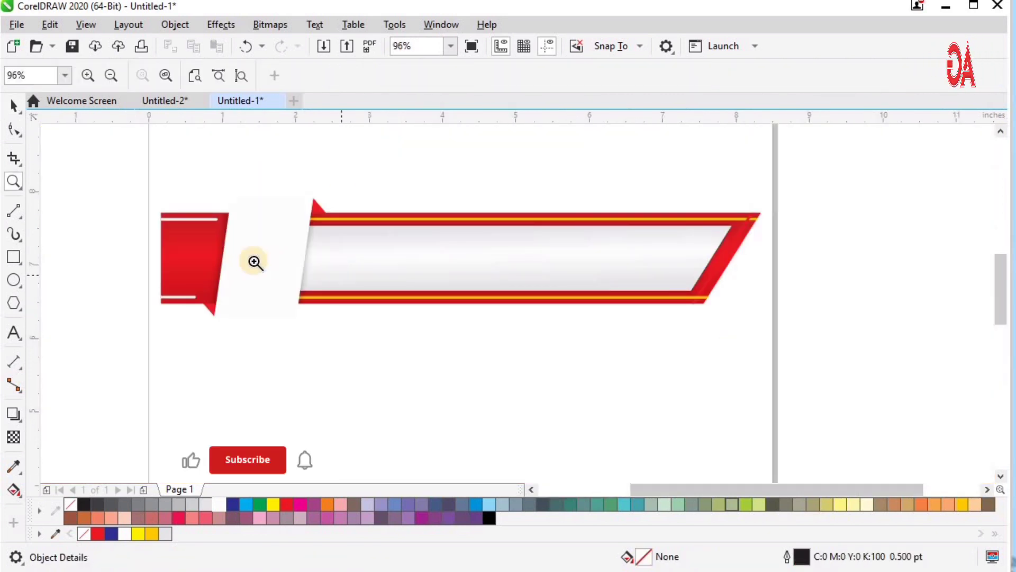
left_click_drag(151, 230, 600, 350)
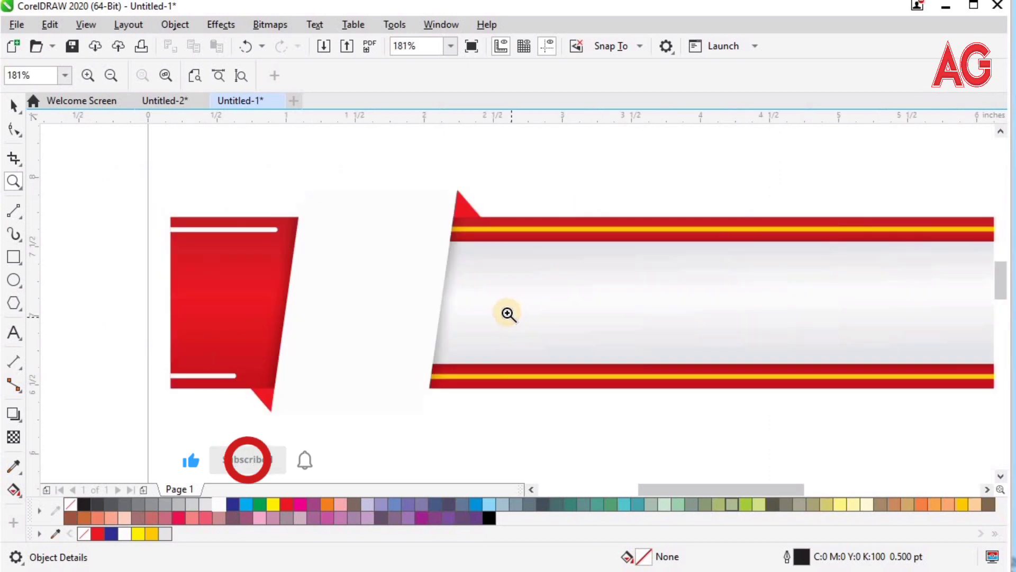
key("F4")
left_click(19, 163)
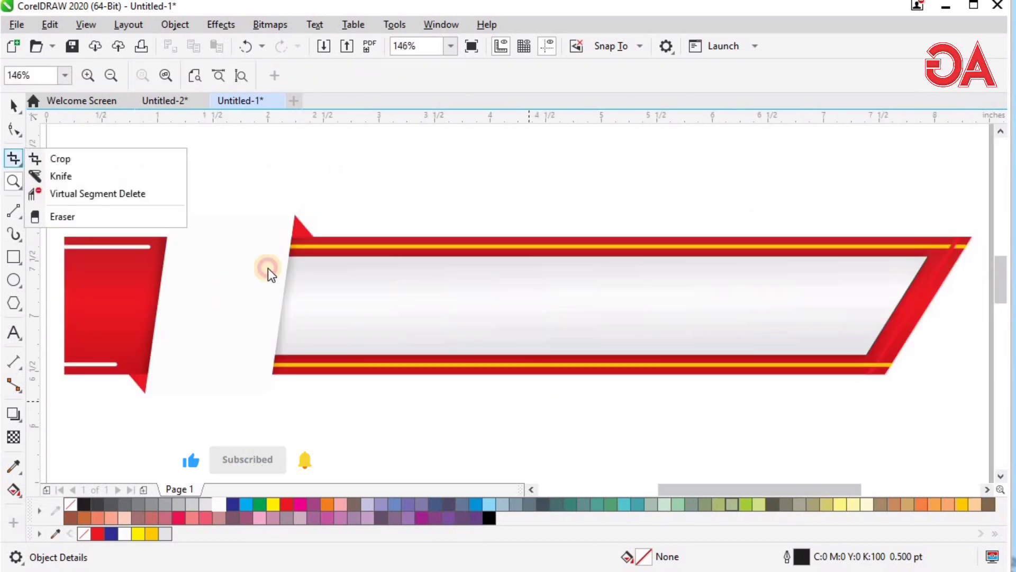
left_click(279, 184)
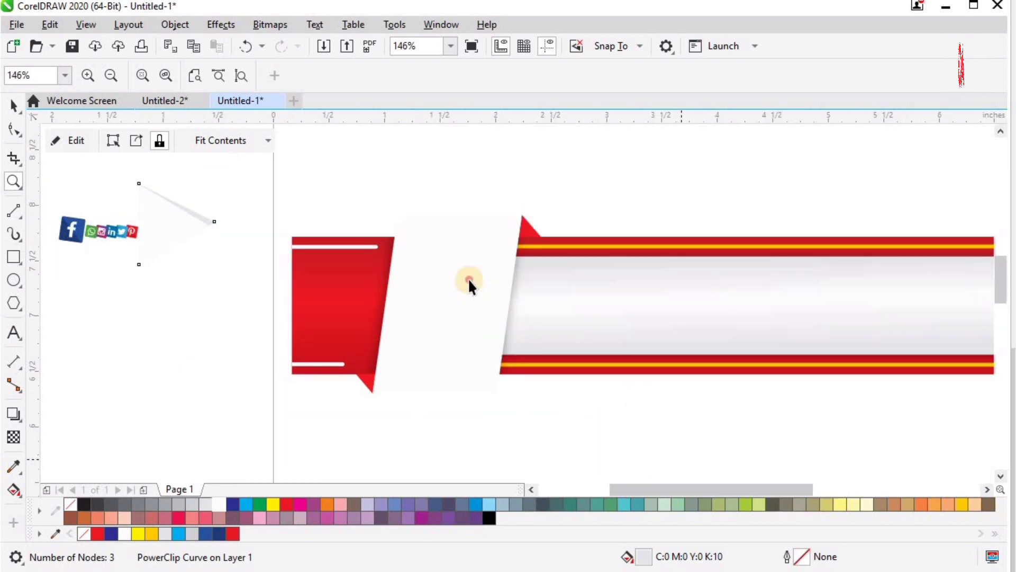
Fill the white ribbon band with red, C:0 M:100 Y:100 K:0.
left_click(470, 284)
left_click(283, 505)
key("F2")
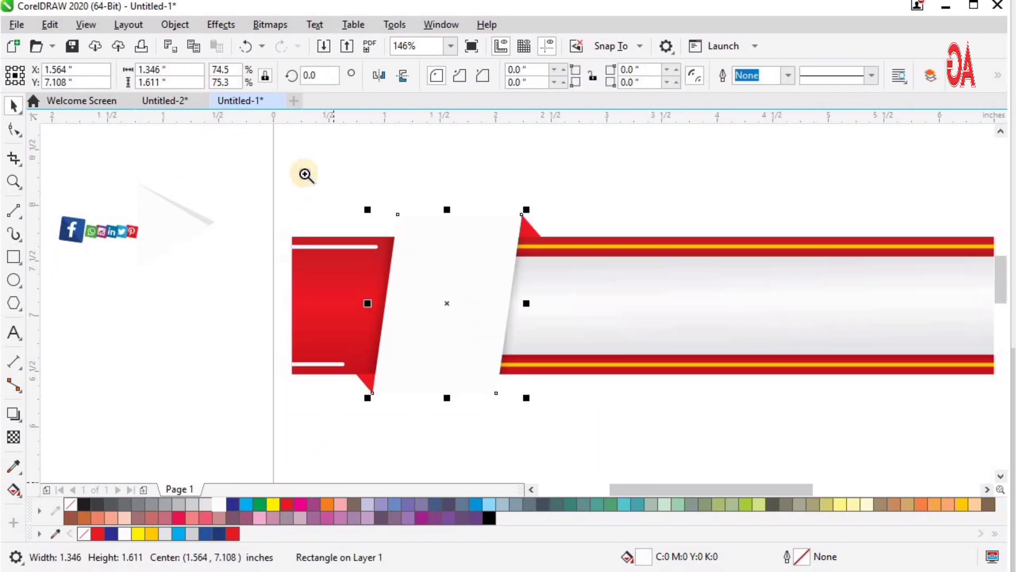
left_click_drag(304, 173, 734, 540)
key("F2")
left_click_drag(307, 338, 641, 74)
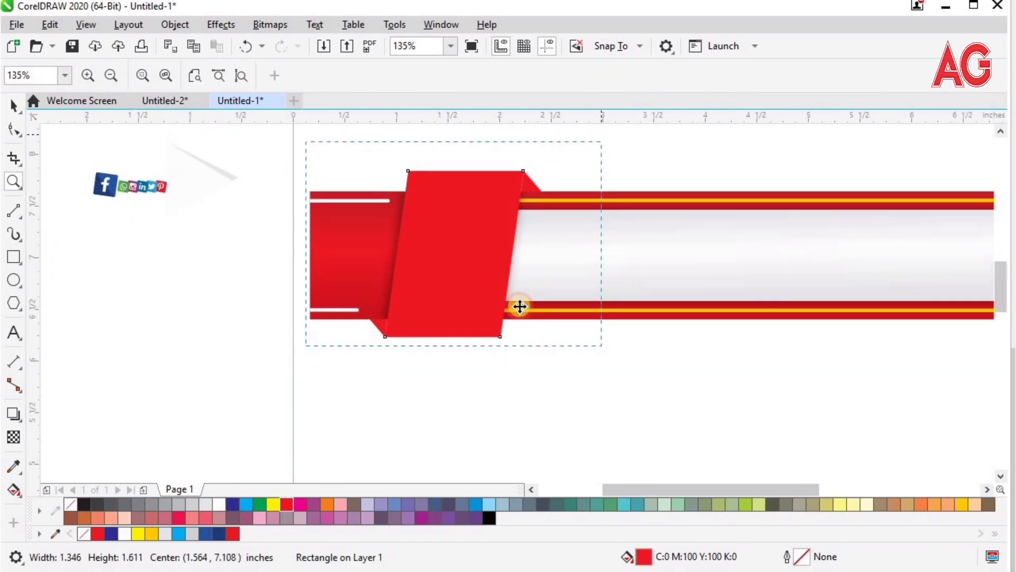
Duplicate the red ribbon band as a copy skewed horizontally the opposite way, about 2.007 inches wide, with its bottom edge aligned.
left_click(517, 293)
left_click_drag(490, 241, 331, 245)
scroll(430, 444, "up", 2)
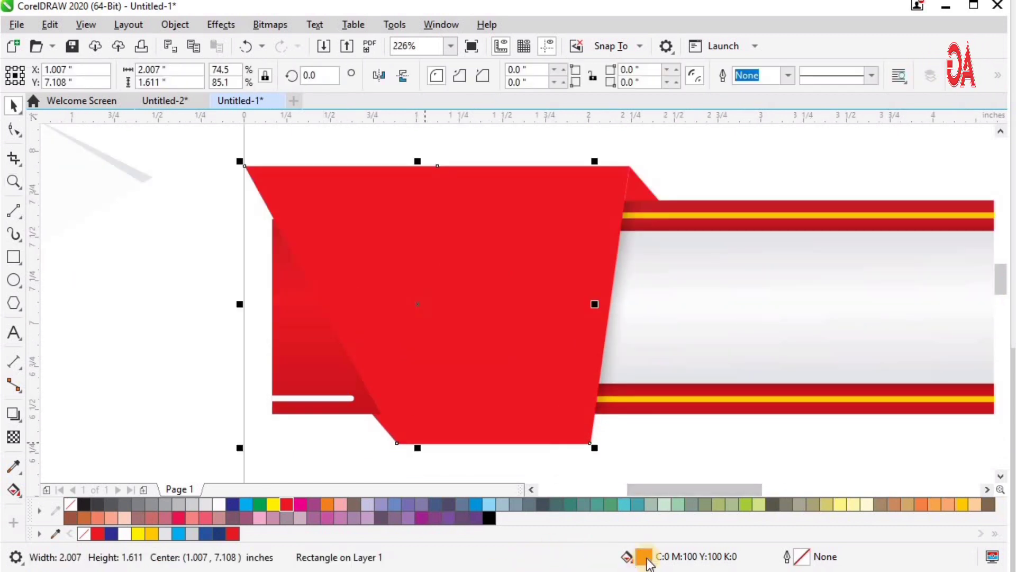
Fill the skewed ribbon copy with dark red, C:0 M:100 Y:100 K:35.
double_click(647, 556)
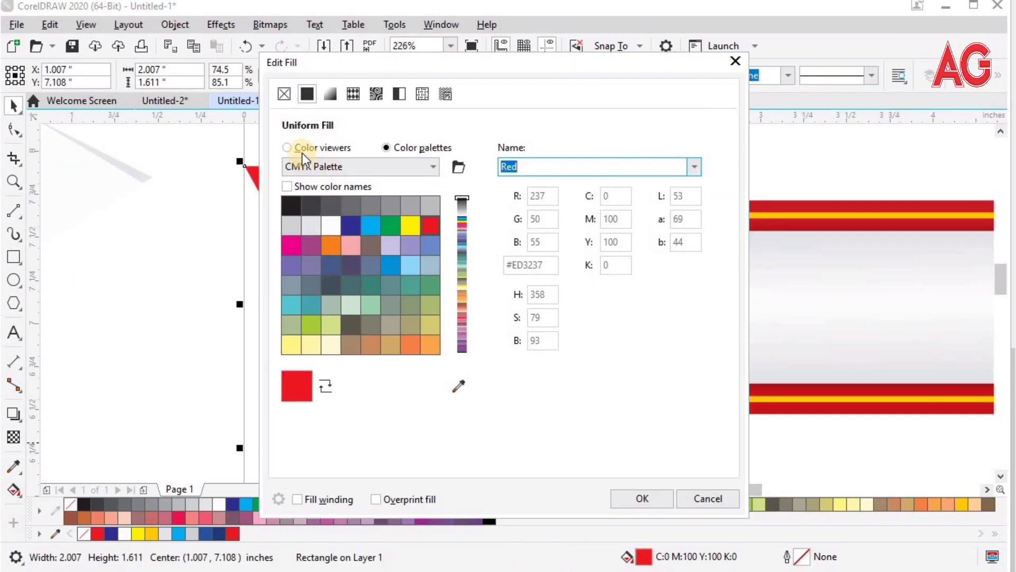
left_click(299, 147)
left_click(615, 310)
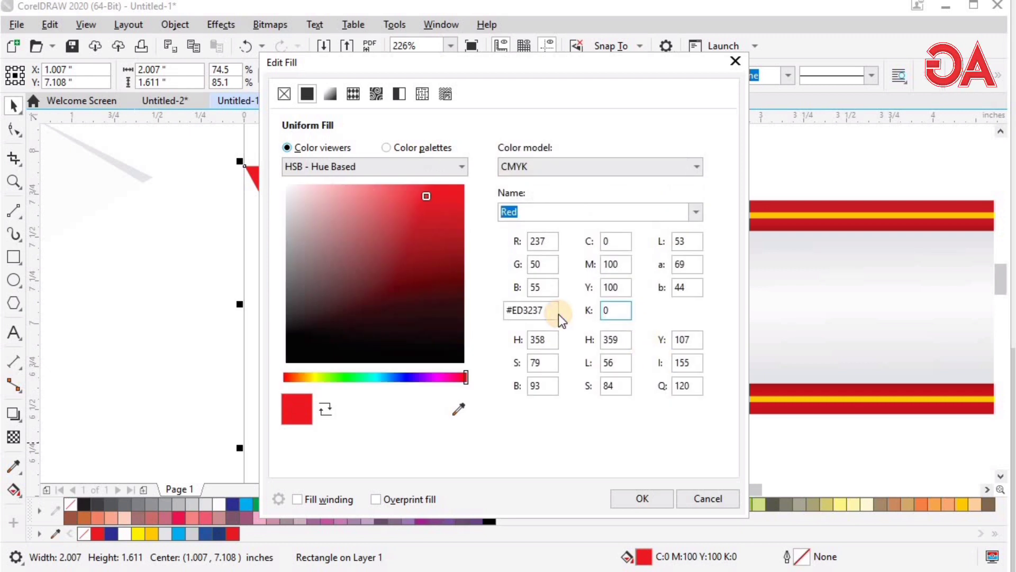
type("35")
key("Tab")
left_click(617, 499)
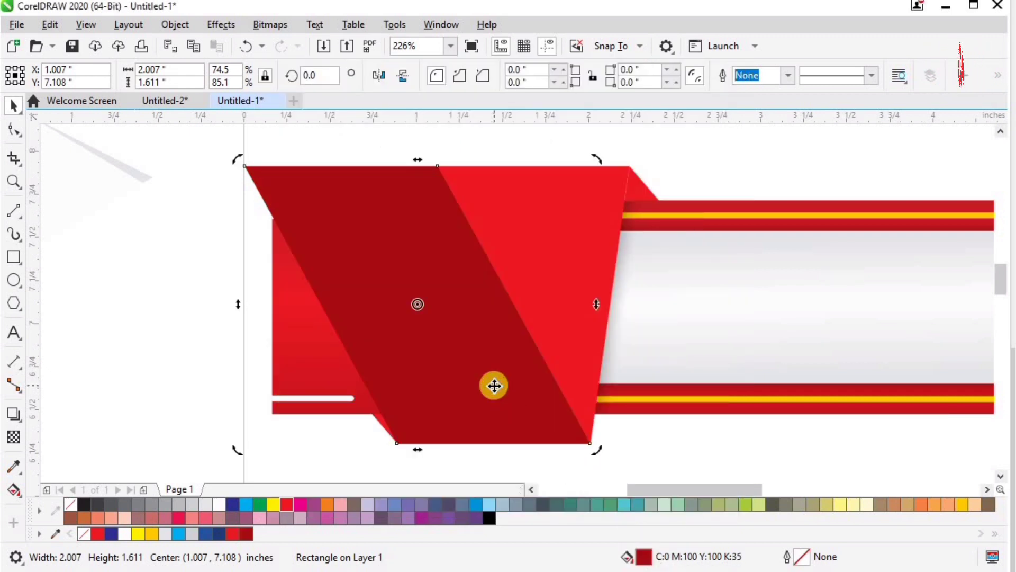
Try a 30-point outline on the skewed ribbon copy, and undo it.
key("F12")
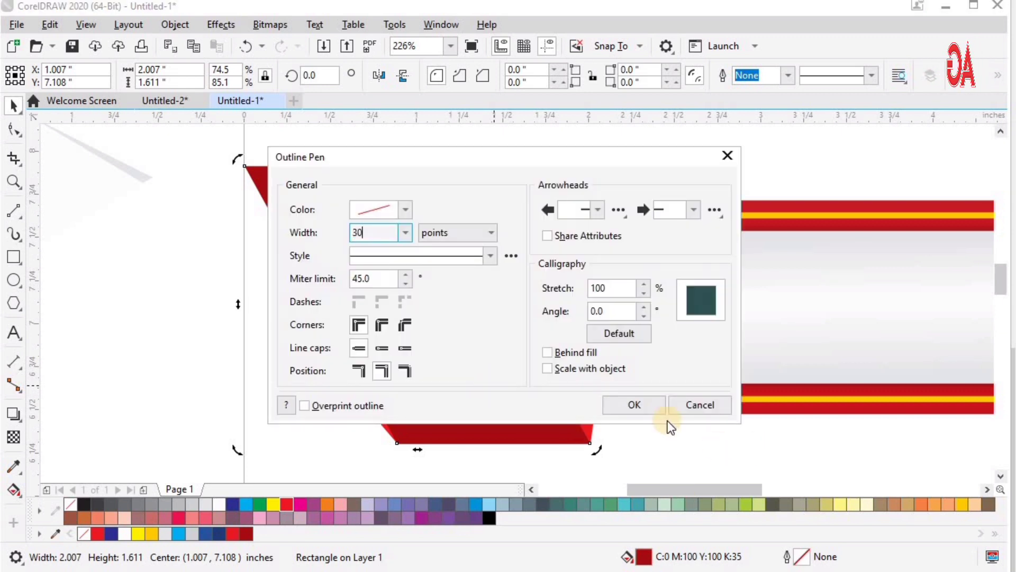
left_click(635, 405)
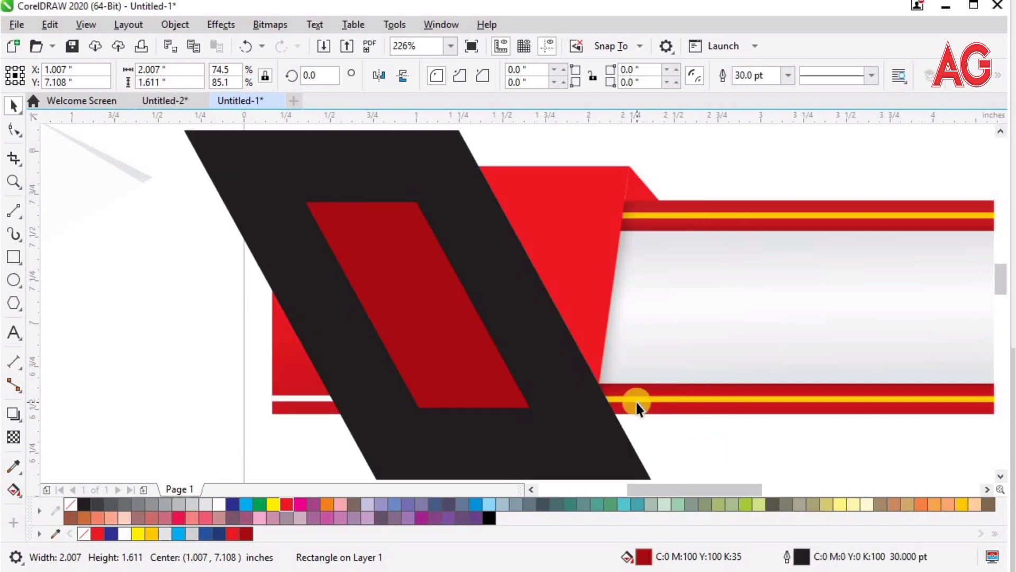
key("ctrl+z")
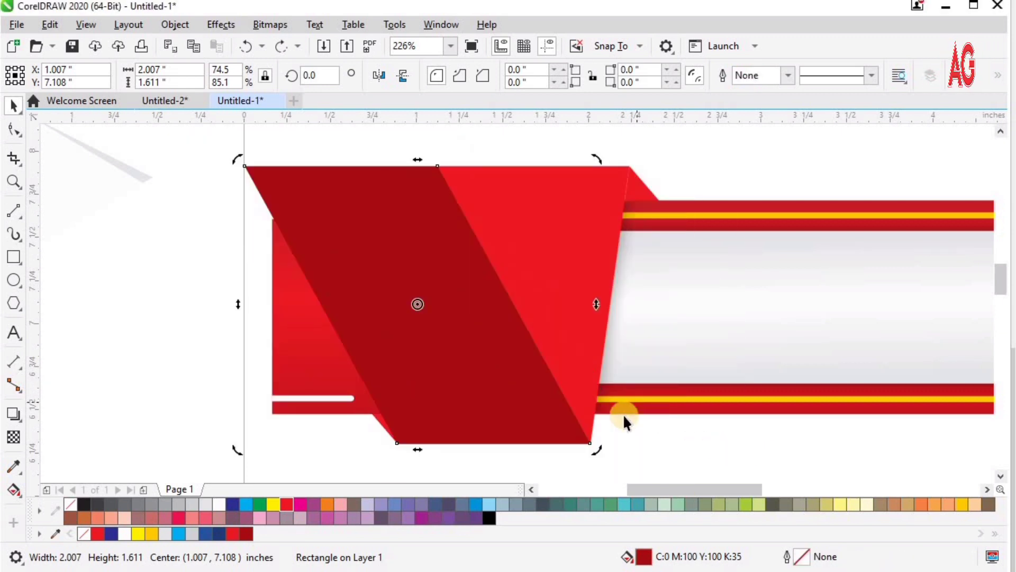
Set the black value of the skewed ribbon copy's fill to 25.
double_click(644, 556)
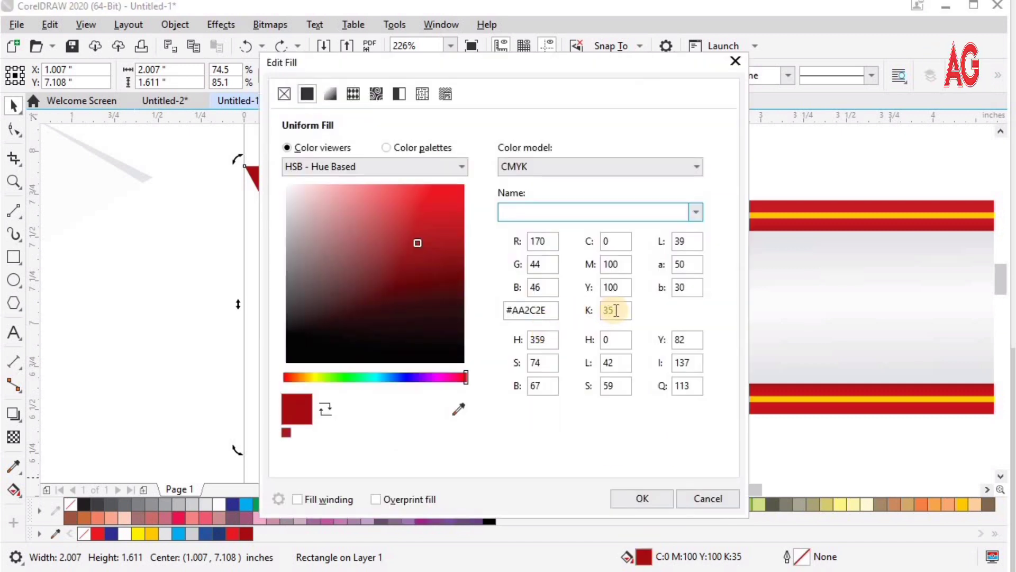
left_click(594, 311)
type("25")
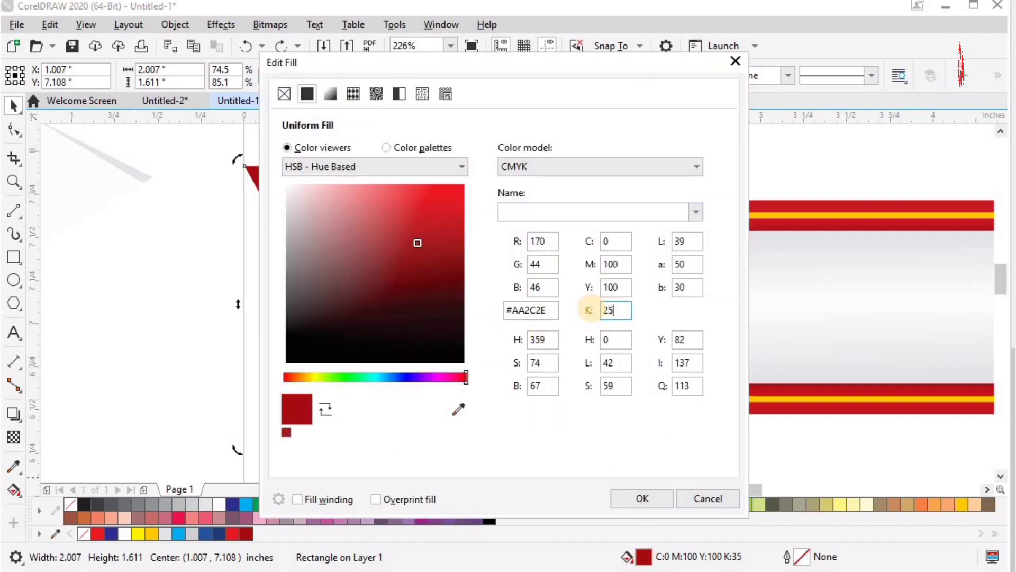
key("Tab")
key("Return")
Skew the dark red copy slightly further at its top edge, to a width of about 2.011 inches.
key("z")
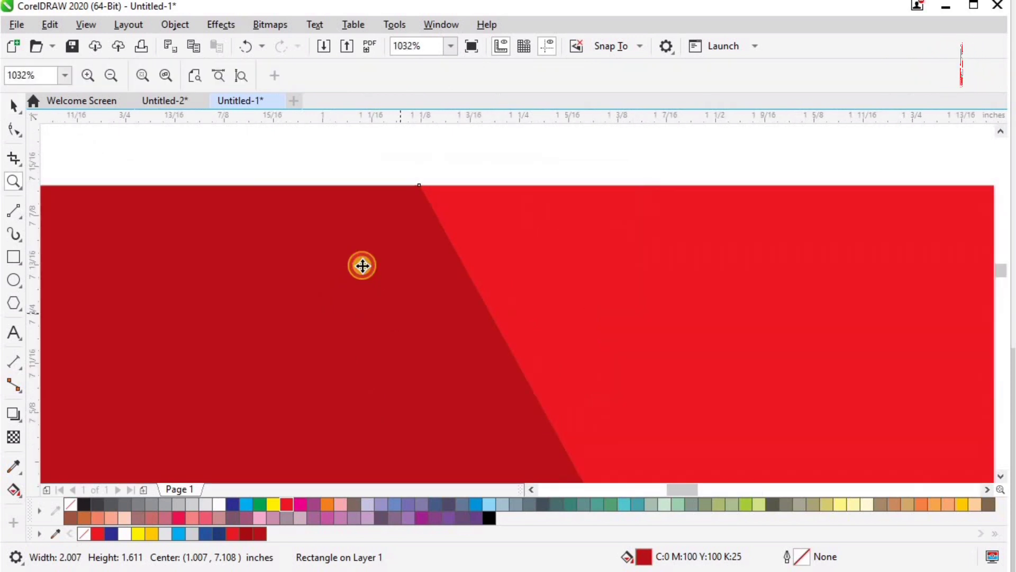
key("space")
mouse_move(329, 177)
left_mouse_down()
mouse_move(288, 177)
mouse_move(290, 186)
mouse_move(344, 182)
left_mouse_up()
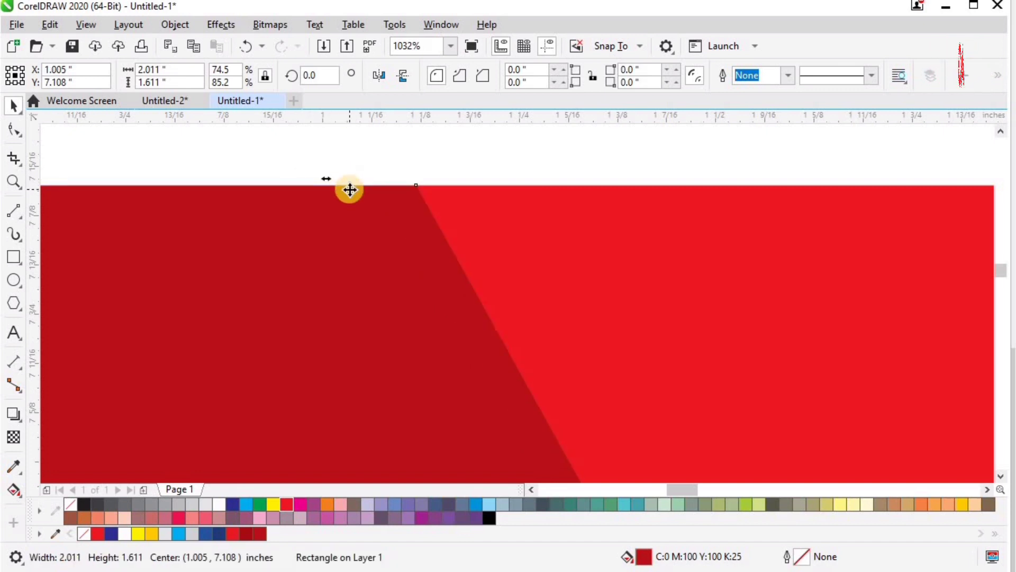
PowerClip the dark red skewed shape inside the red ribbon band.
left_click(179, 25)
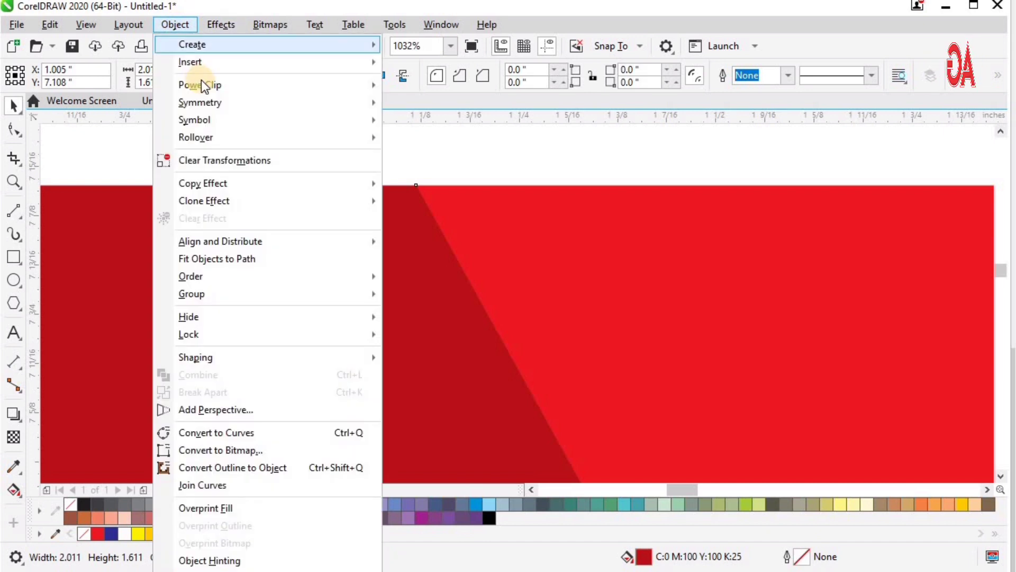
mouse_move(201, 83)
left_click(453, 88)
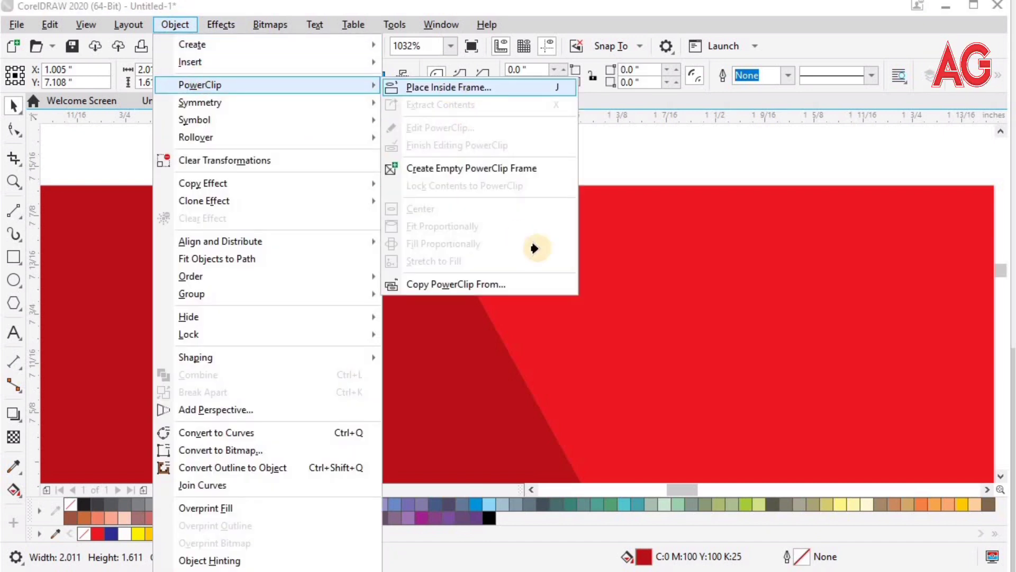
left_click(541, 245)
scroll(540, 245, "down", 3)
Fill the folded corner triangle at the ribbon's upper right with dark red, C0 M100 Y100 K25.
key("z")
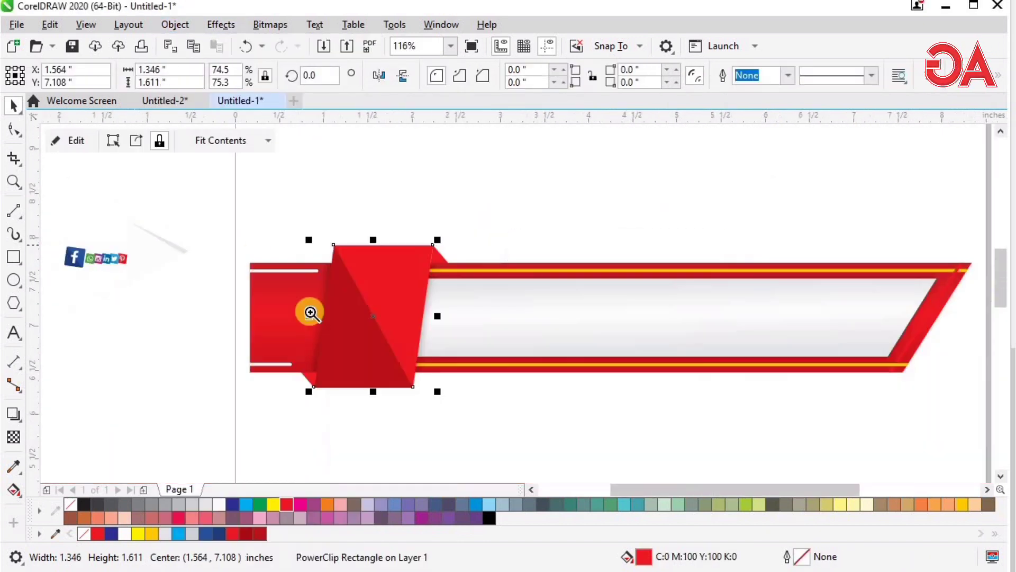
left_click_drag(238, 217, 469, 384)
left_click_drag(512, 410, 729, 513)
left_click_drag(491, 274, 755, 461)
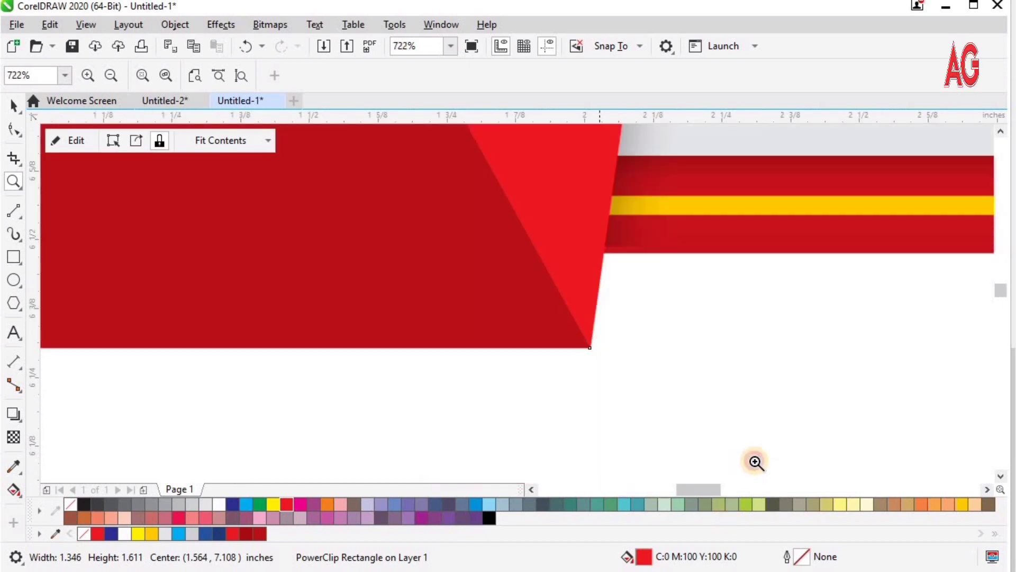
key("F4")
left_click_drag(291, 213, 644, 420)
key("space")
left_click(469, 212)
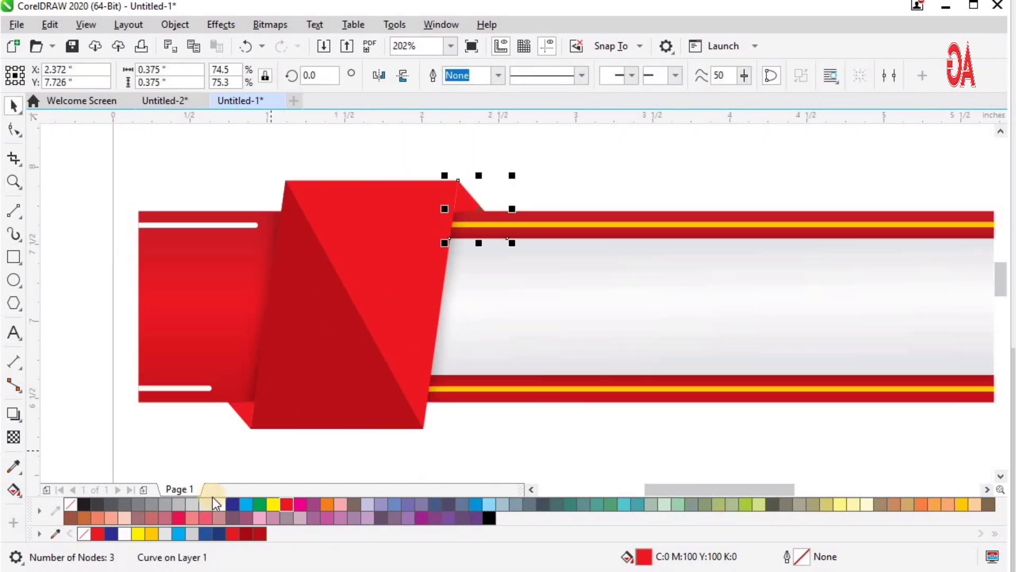
left_click(259, 535)
Set the fill of the ribbon's upper-right fold triangle to C:0 M:100 Y:100 K:15.
key("z")
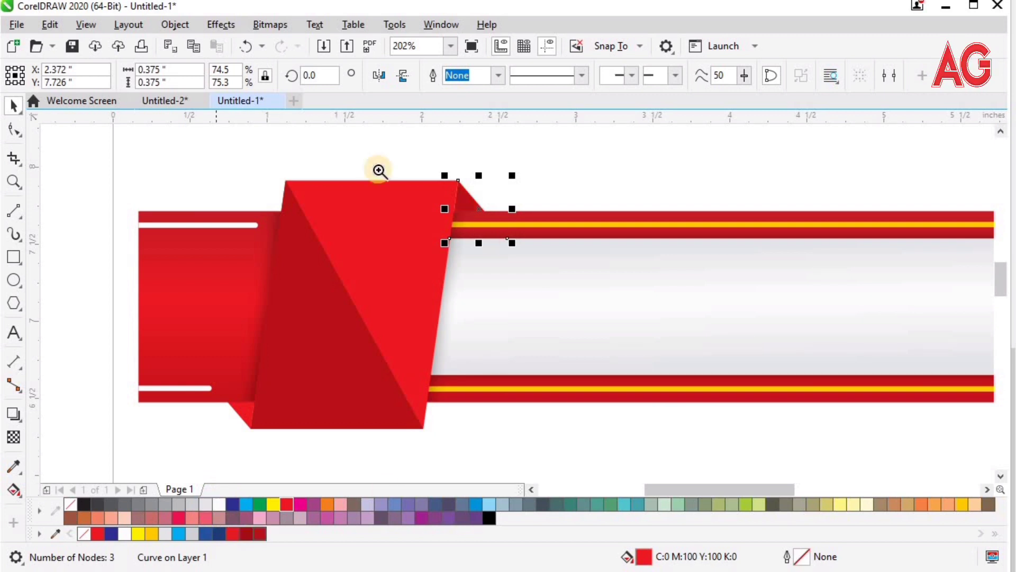
left_click_drag(376, 167, 605, 312)
key("space")
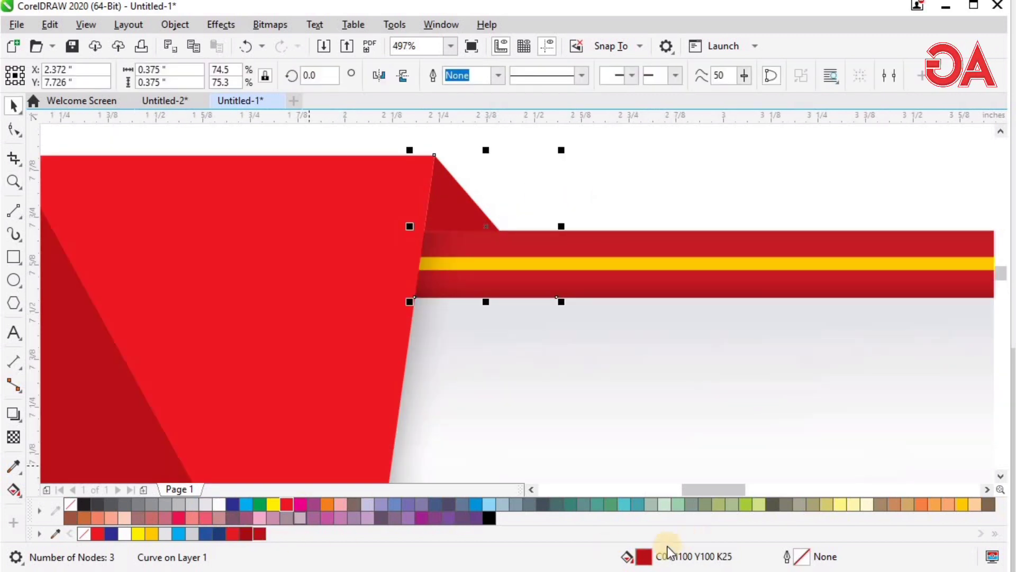
key("shift+F11")
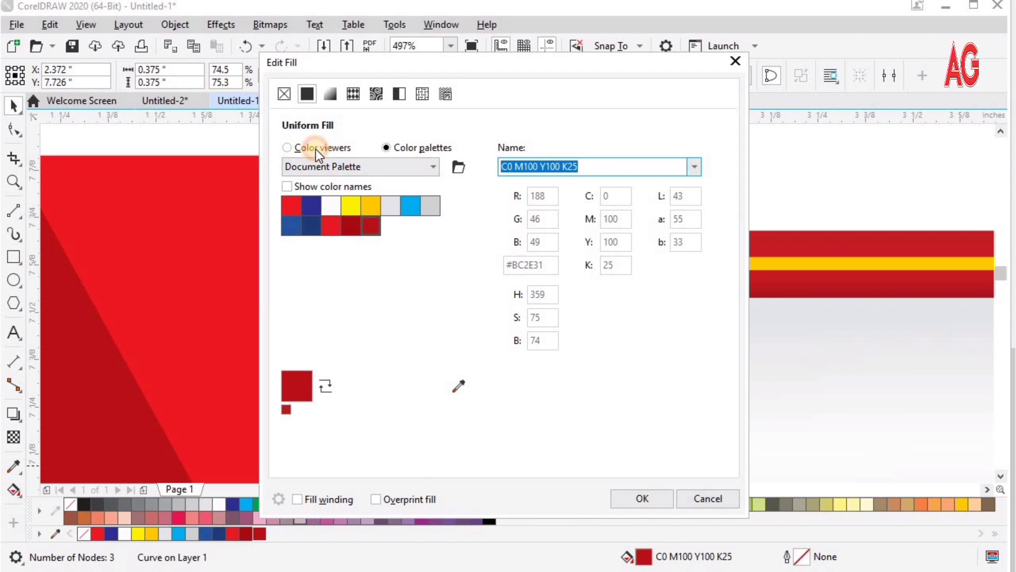
left_click(316, 148)
left_click_drag(586, 314, 578, 322)
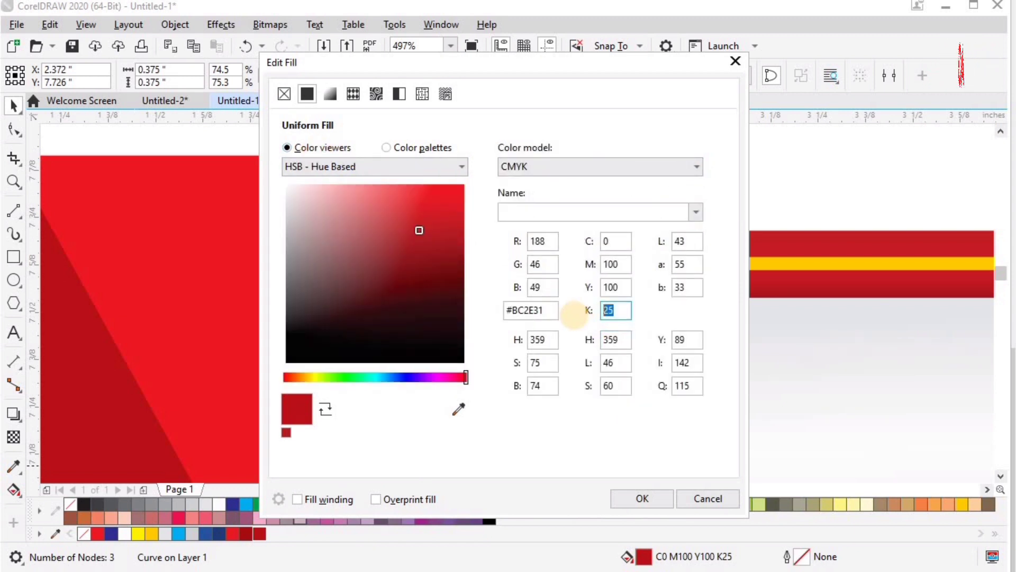
key("Tab")
key("Return")
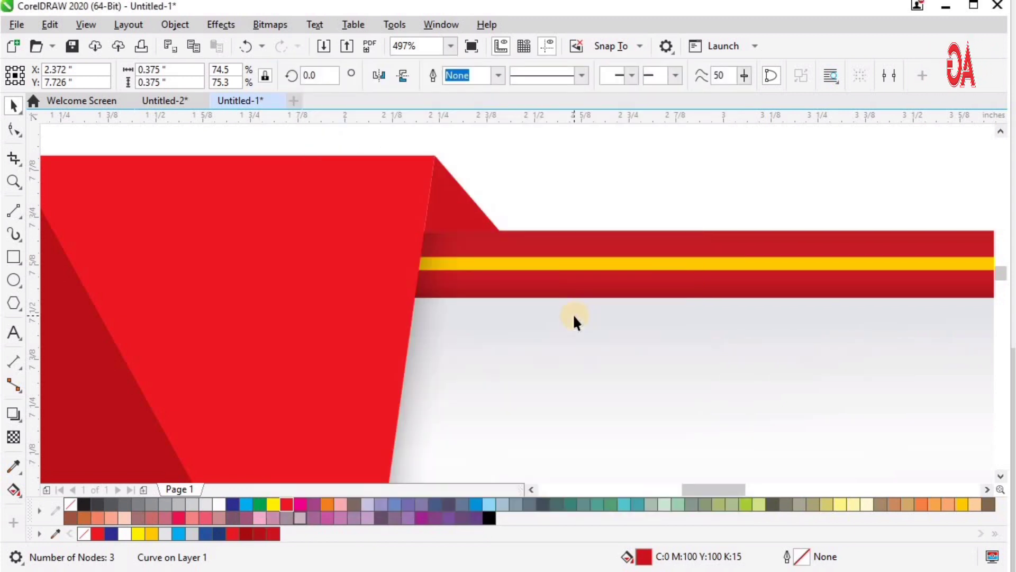
Move the white arrow triangle from outside the page onto the middle of the ribbon band.
key("F4")
key("F2")
left_click_drag(270, 234, 551, 454)
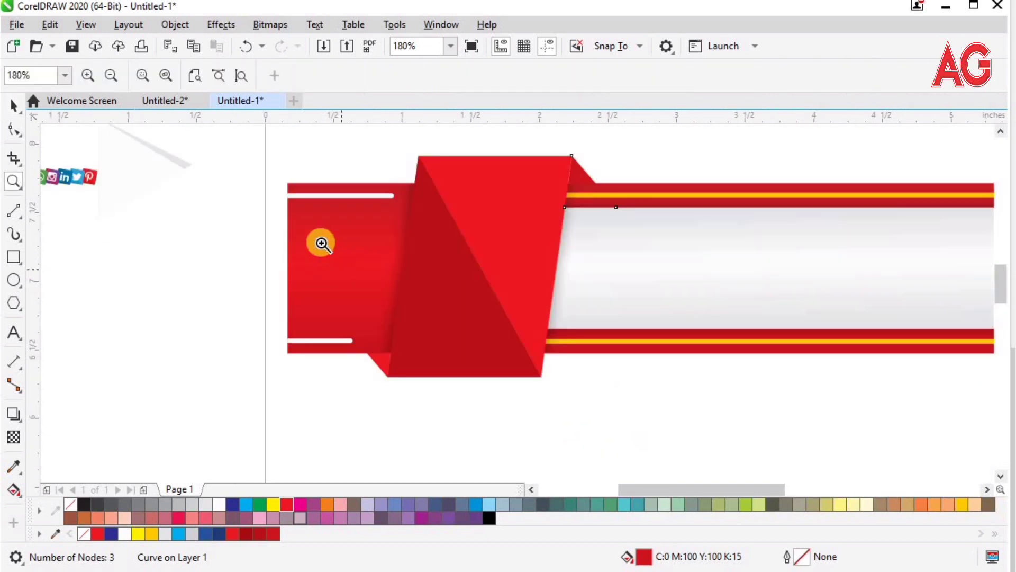
key("F4")
left_click_drag(152, 244, 188, 259)
left_click_drag(369, 313, 370, 313)
key("F2")
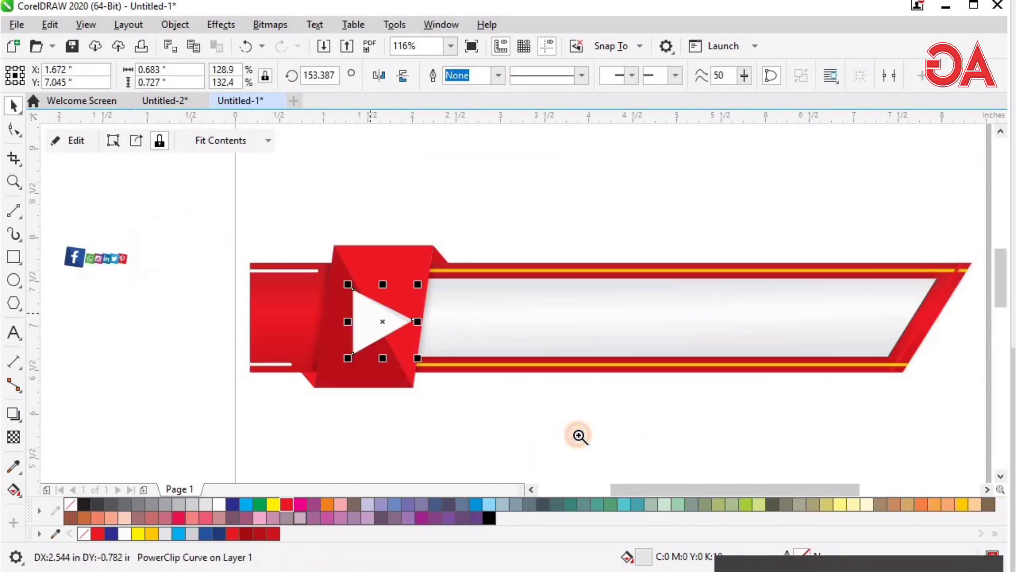
left_click_drag(580, 435, 252, 245)
left_click_drag(443, 271, 431, 240)
Set the triangle's frame type to None so it becomes an ordinary curve.
right_click(431, 240)
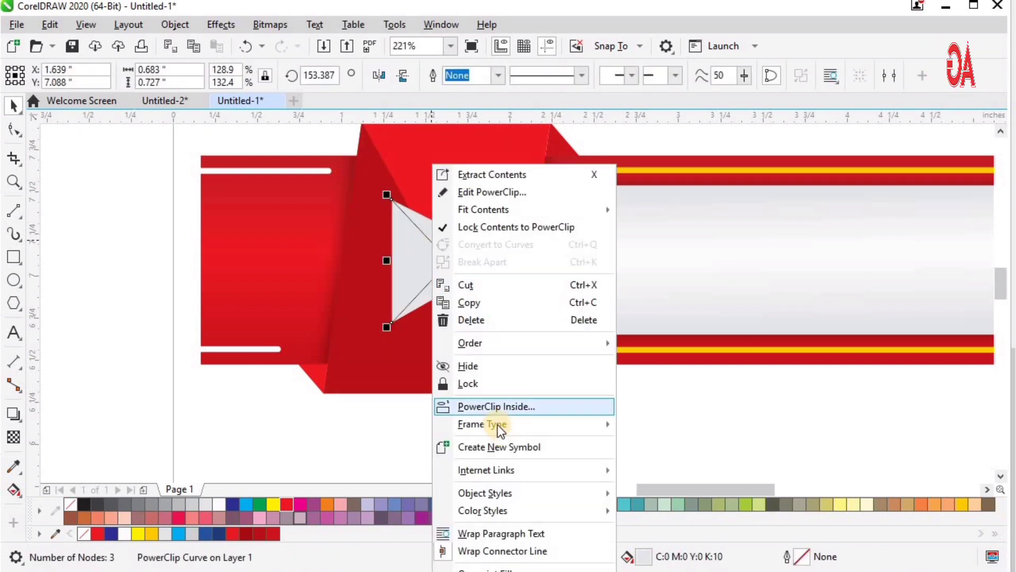
mouse_move(498, 424)
left_click(630, 467)
Center the gray triangle horizontally and vertically on the ribbon band.
key("F2")
left_click_drag(322, 167, 631, 379)
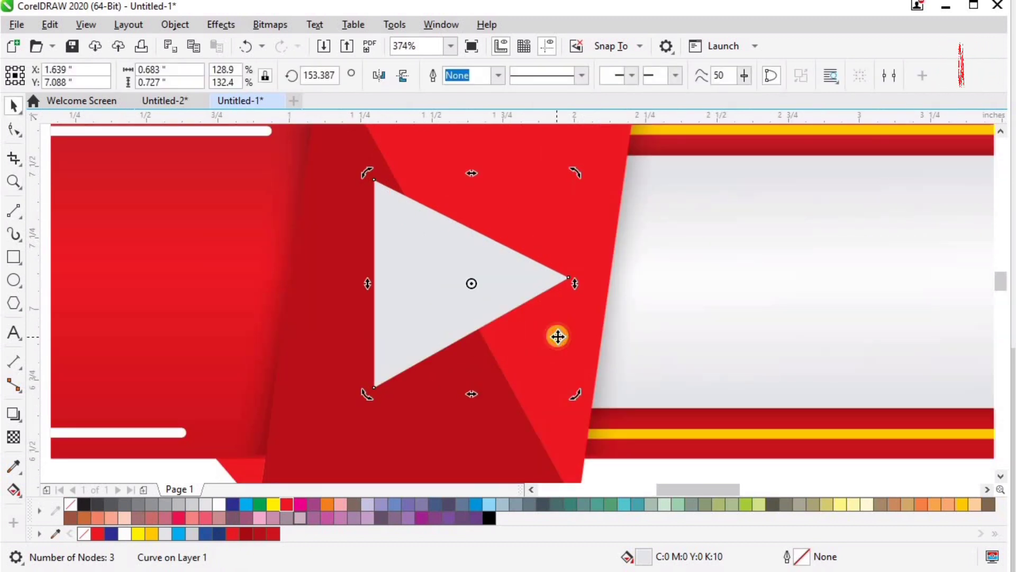
left_click(557, 336, "shift")
key("c")
key("e")
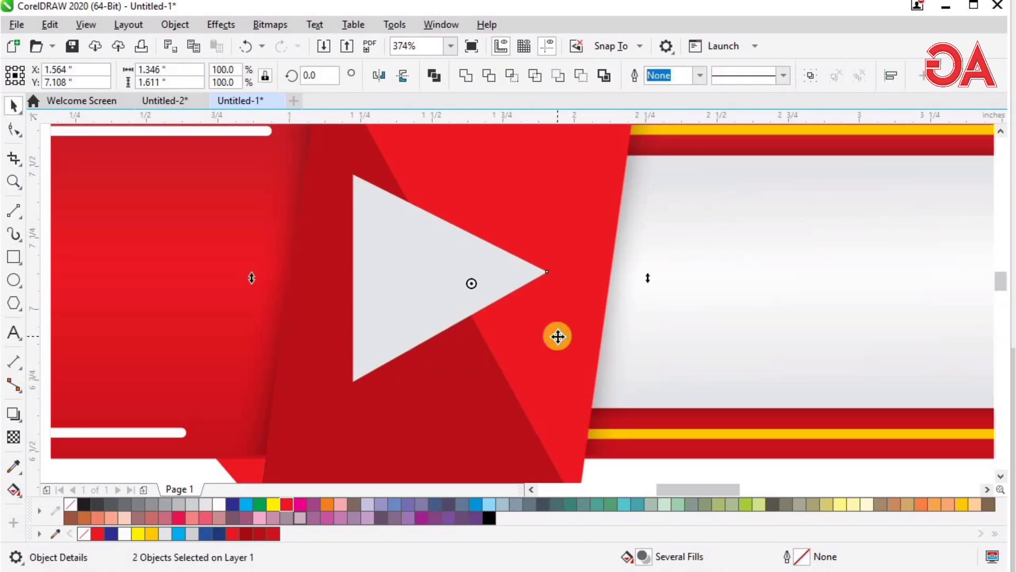
Make a smaller copy of the gray triangle, about 0.615 by 0.656 inches, from its lower-left corner and fill it white.
scroll(558, 337, "down", 3)
key("F2")
left_click_drag(566, 341, 349, 197)
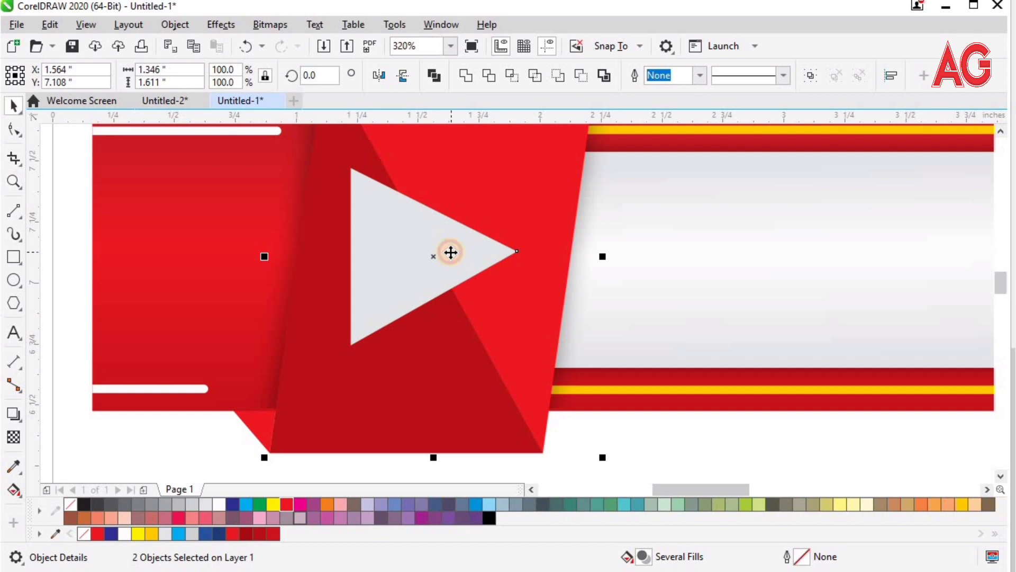
left_click(502, 243)
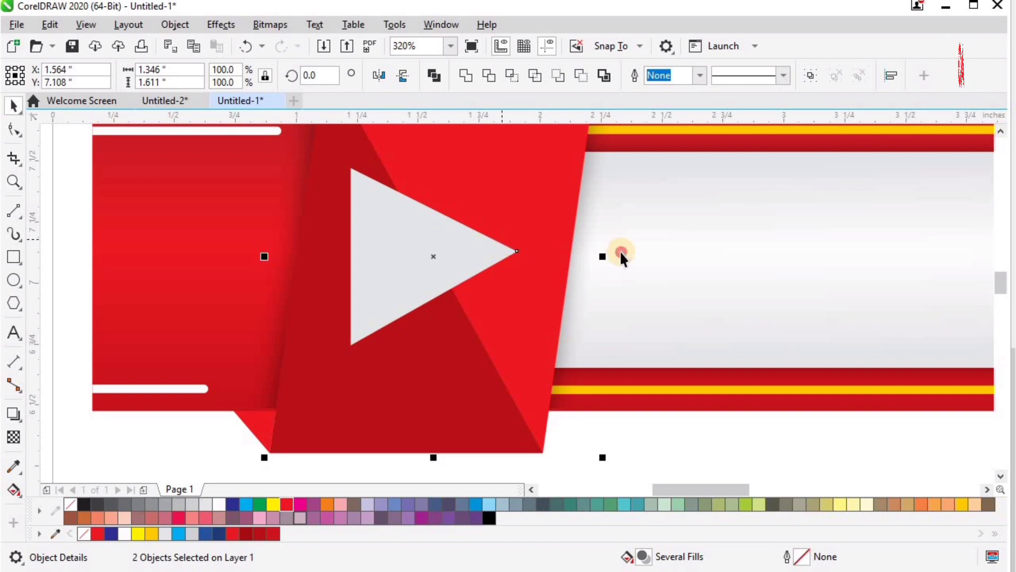
left_click(444, 260)
left_click(419, 229)
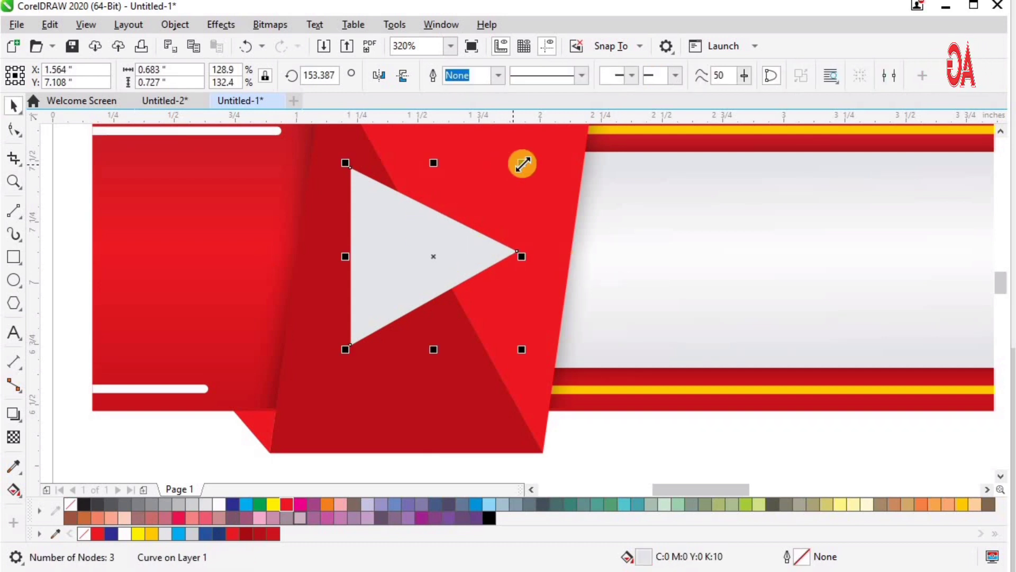
left_click_drag(522, 165, 505, 180)
key("F2")
left_click_drag(302, 145, 684, 408)
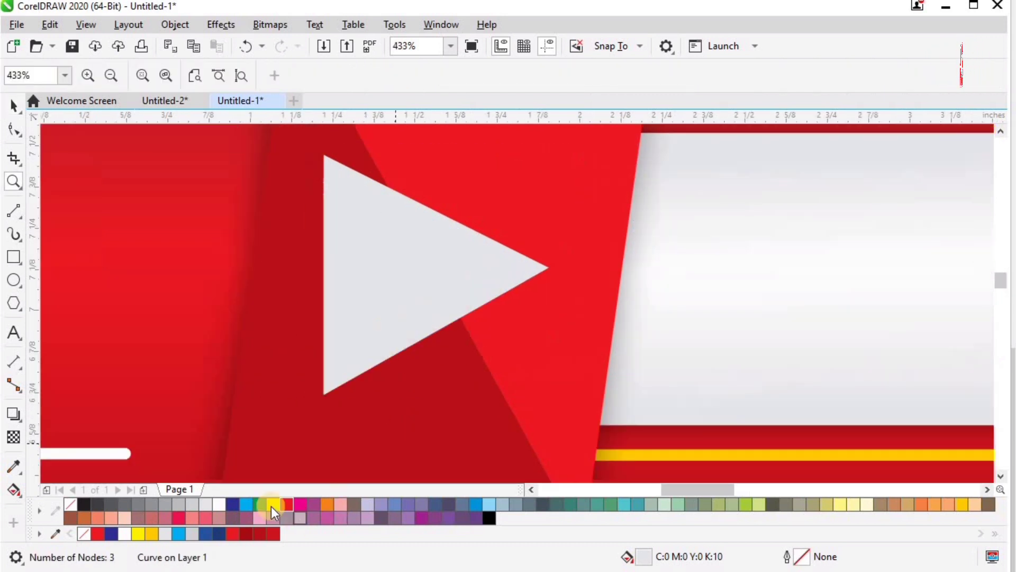
left_click(219, 504)
Reshape the white triangle by moving its top node up to the gray triangle's upper-left corner.
left_click(14, 129)
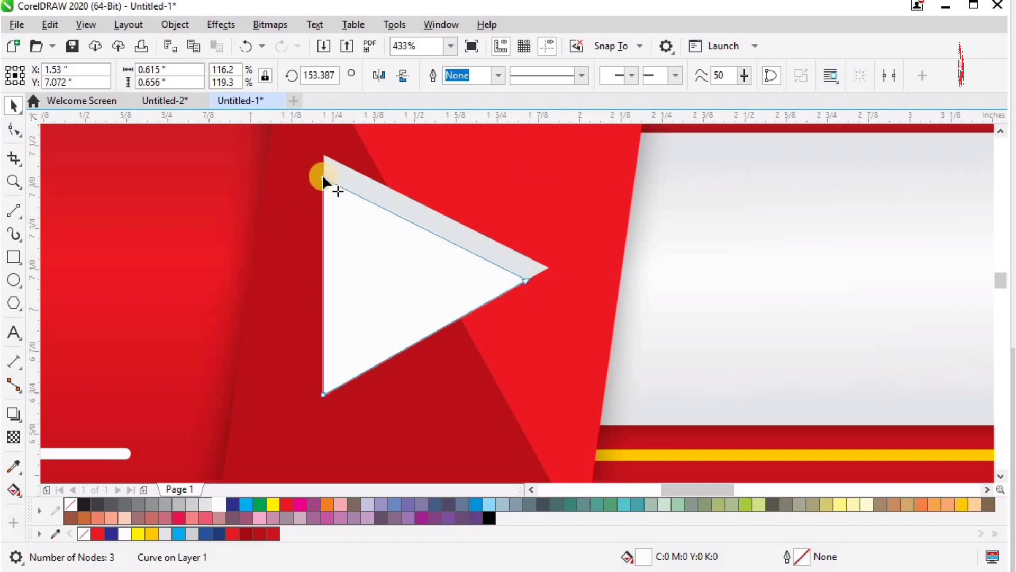
left_click_drag(323, 168, 323, 155)
key("space")
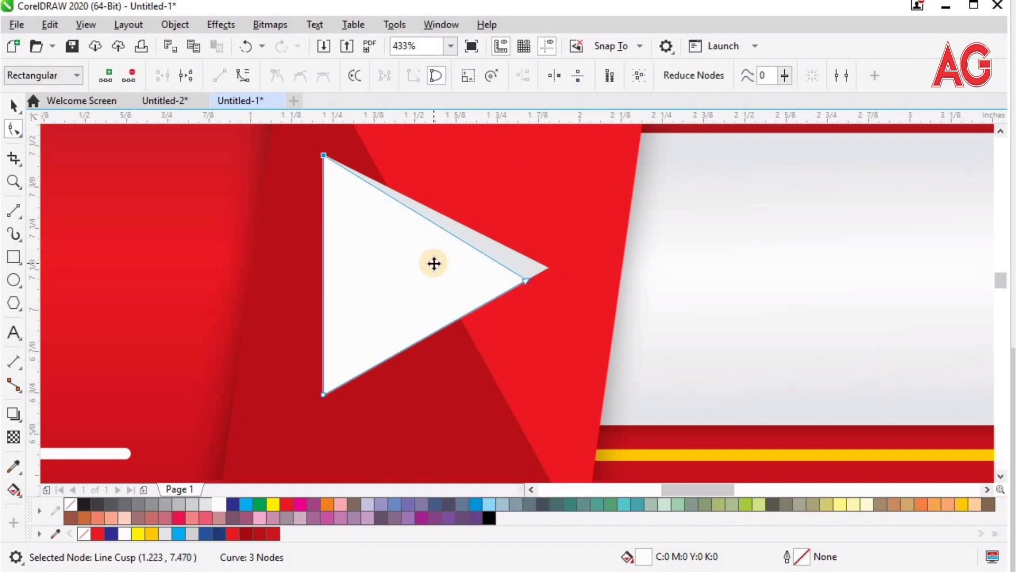
Send the white triangle behind the gray one and PowerClip it inside the gray triangle.
key("ctrl+Page_Down")
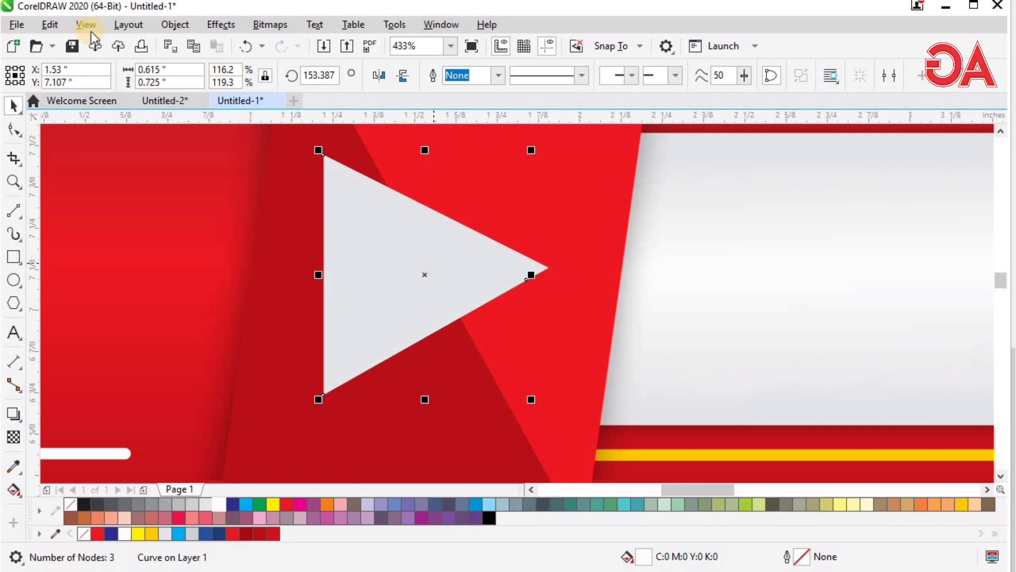
left_click(174, 24)
mouse_move(243, 85)
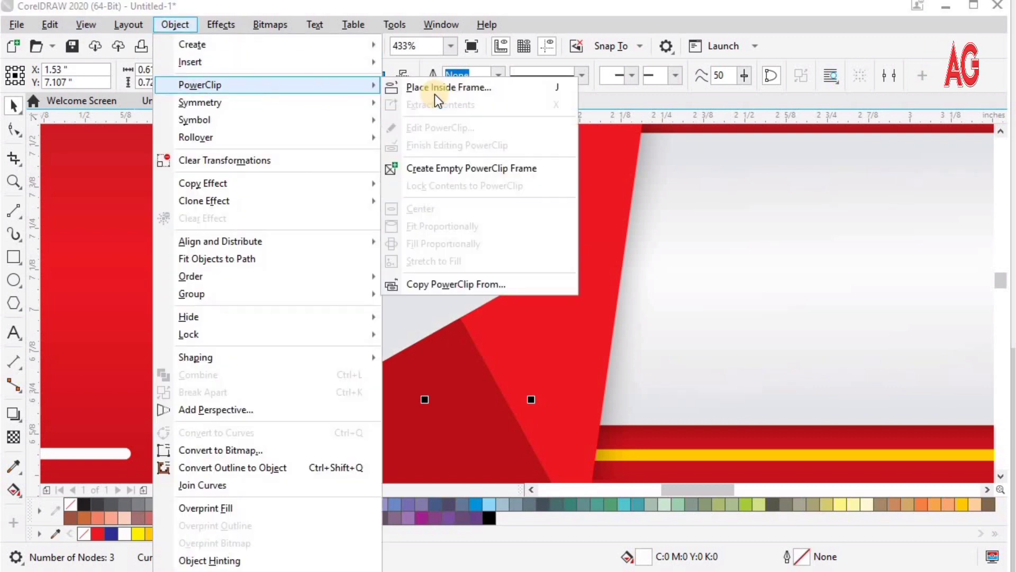
left_click(422, 285)
left_click(426, 286)
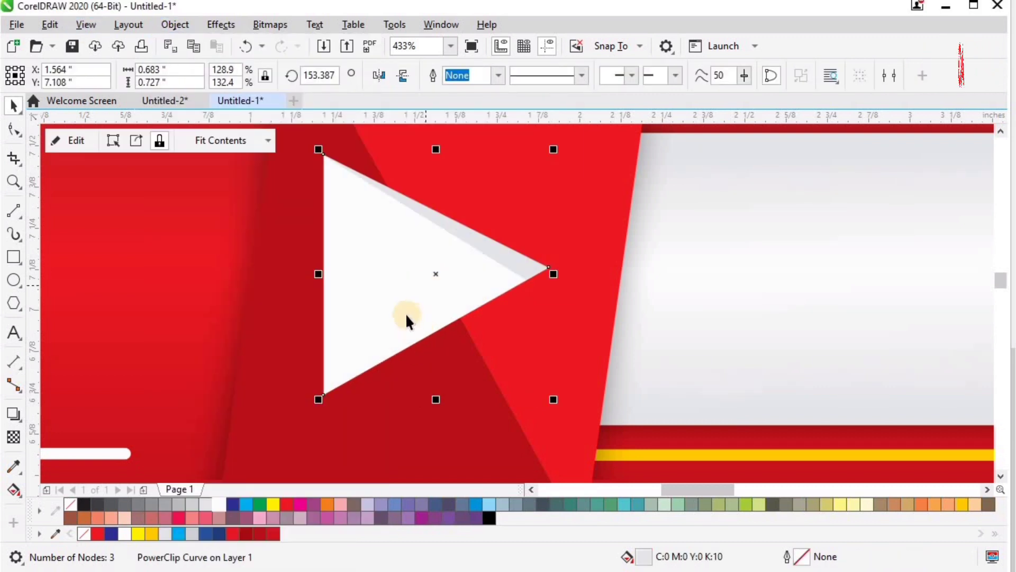
key("F4")
key("z")
left_click_drag(246, 209, 594, 407)
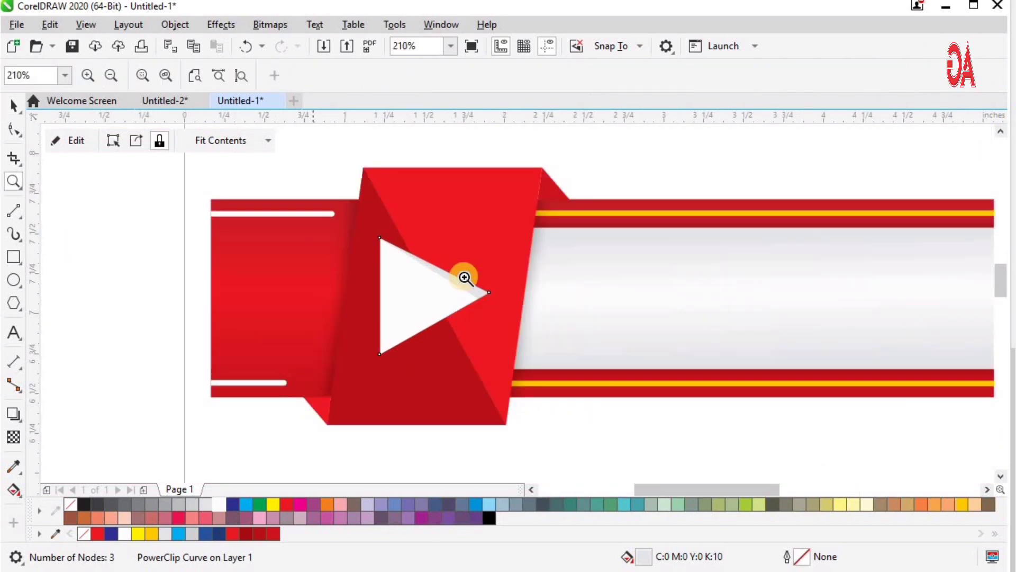
key("F4")
left_click_drag(204, 233, 994, 449)
key("space")
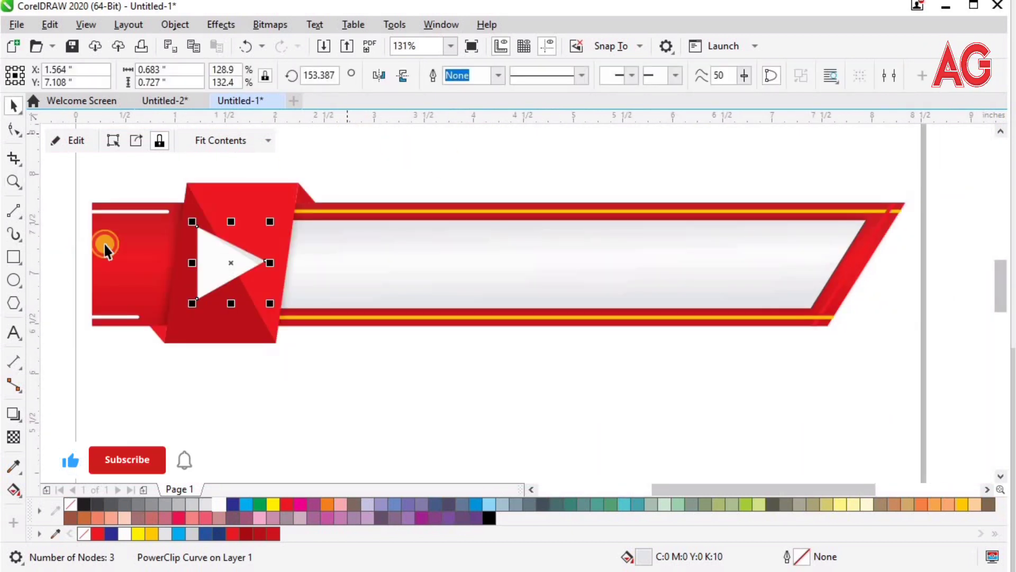
left_click(104, 244)
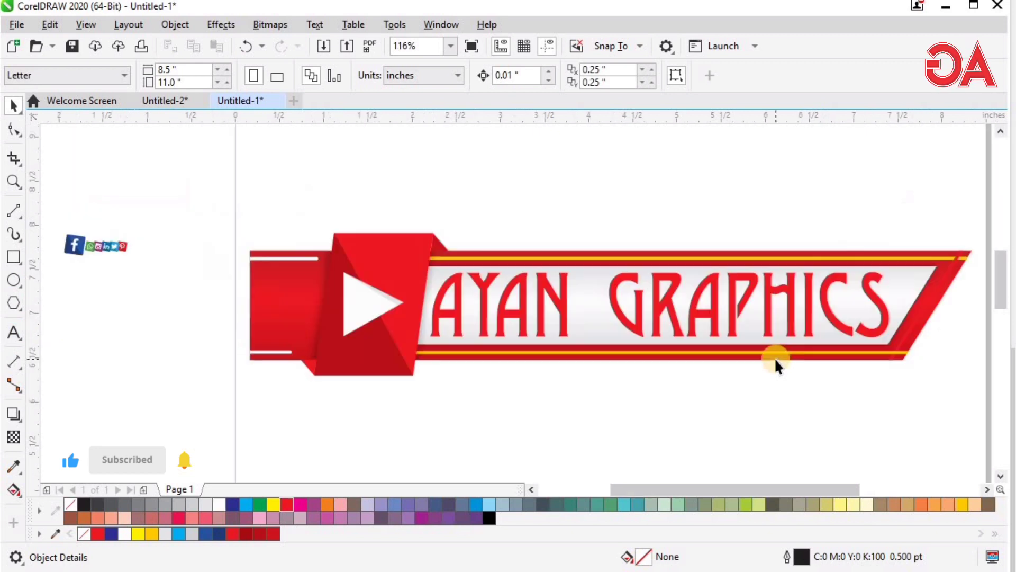
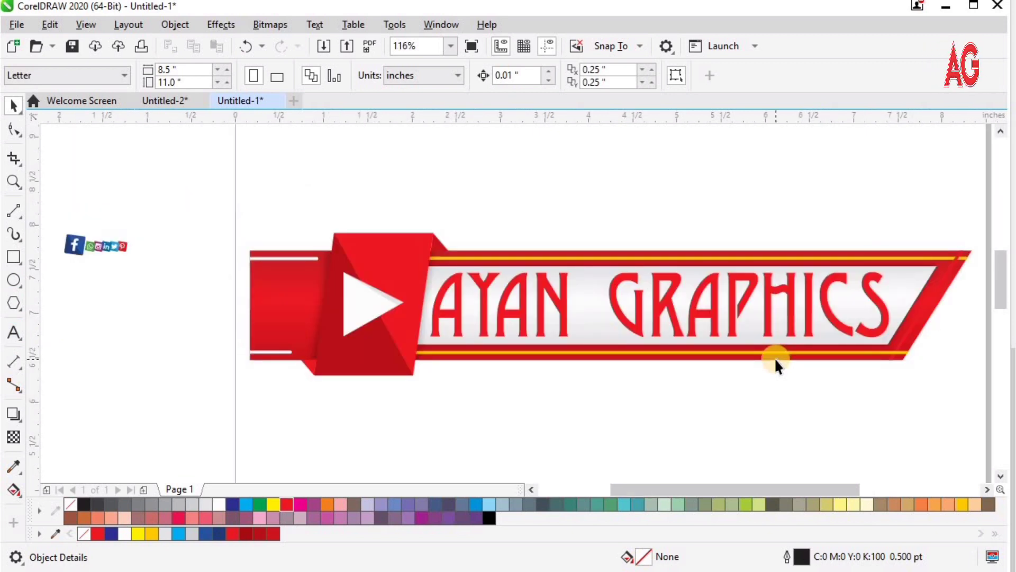
Select the whole red banner with its AYAN GRAPHICS text and place a copy about 1.65 inches straight below it.
left_click_drag(235, 176, 1013, 473)
scroll(774, 396, "down", 2)
key("F2")
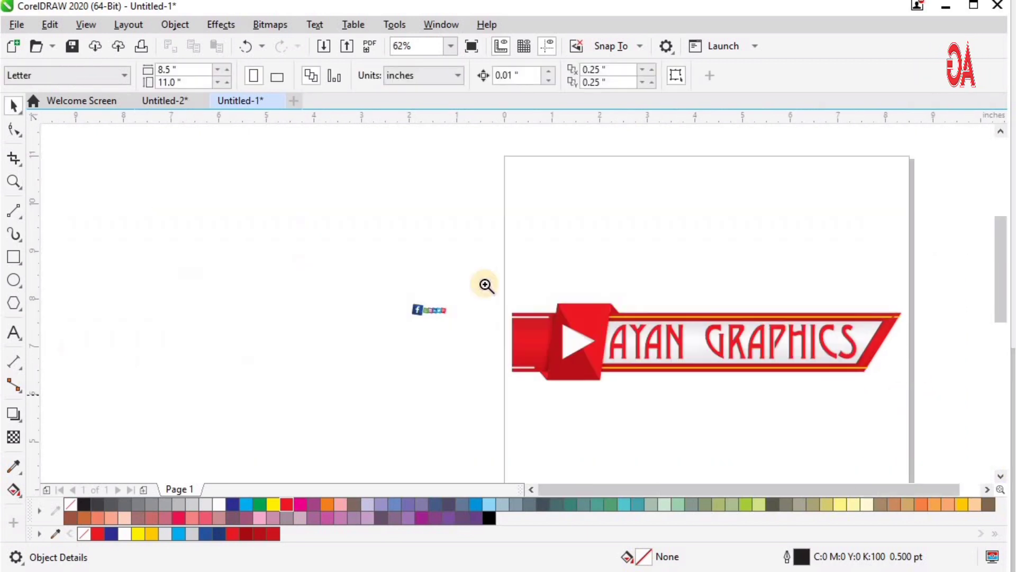
left_click_drag(305, 240, 997, 513)
left_click_drag(253, 168, 834, 366)
left_click_drag(657, 269, 656, 198)
left_click_drag(622, 187, 596, 289)
right_click(596, 289)
key("F2")
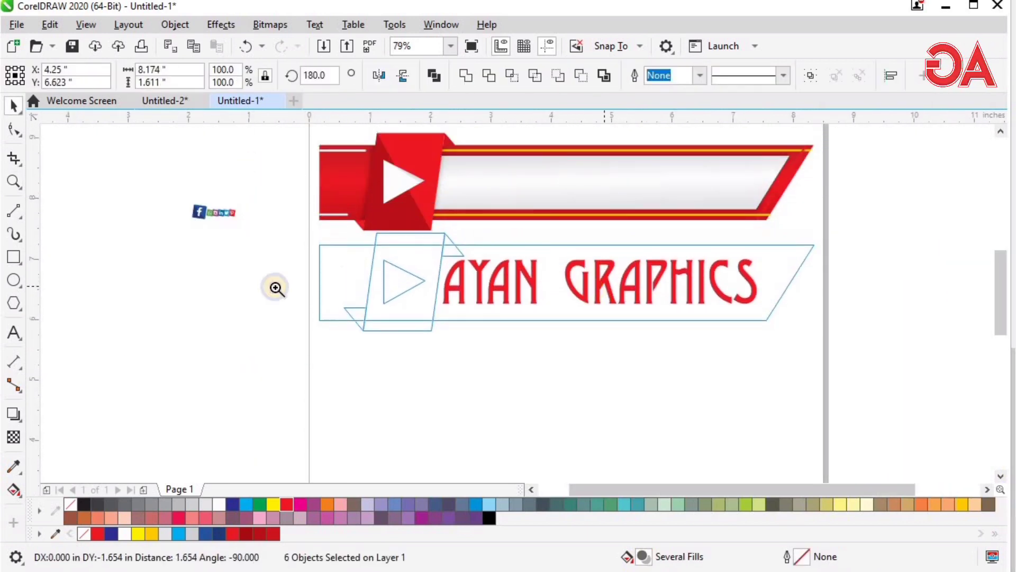
left_click_drag(210, 220, 868, 369)
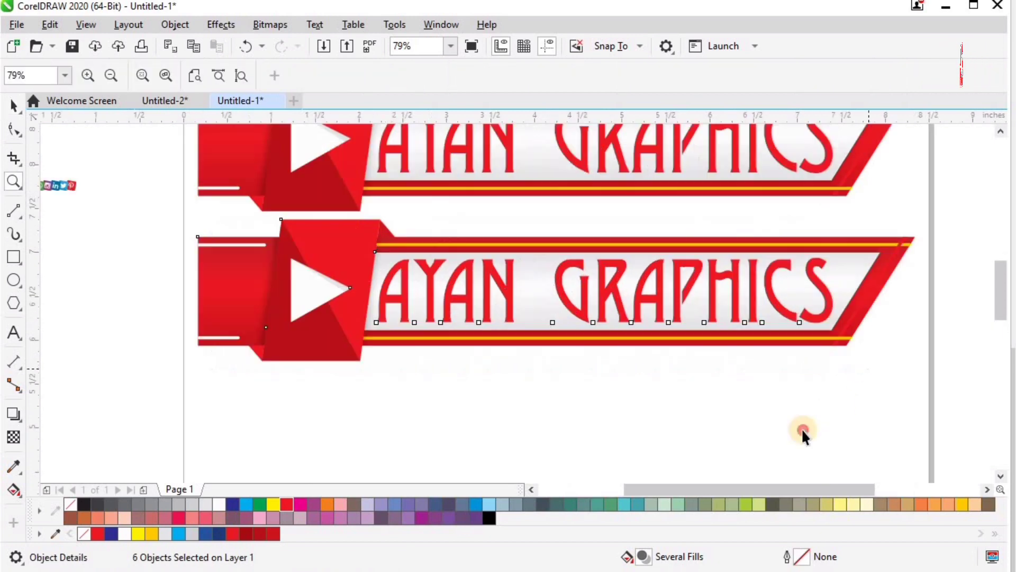
Set the upper end color of the copied banner body's gradient to dark blue, C100 M87 Y25 K10.
left_click(341, 295)
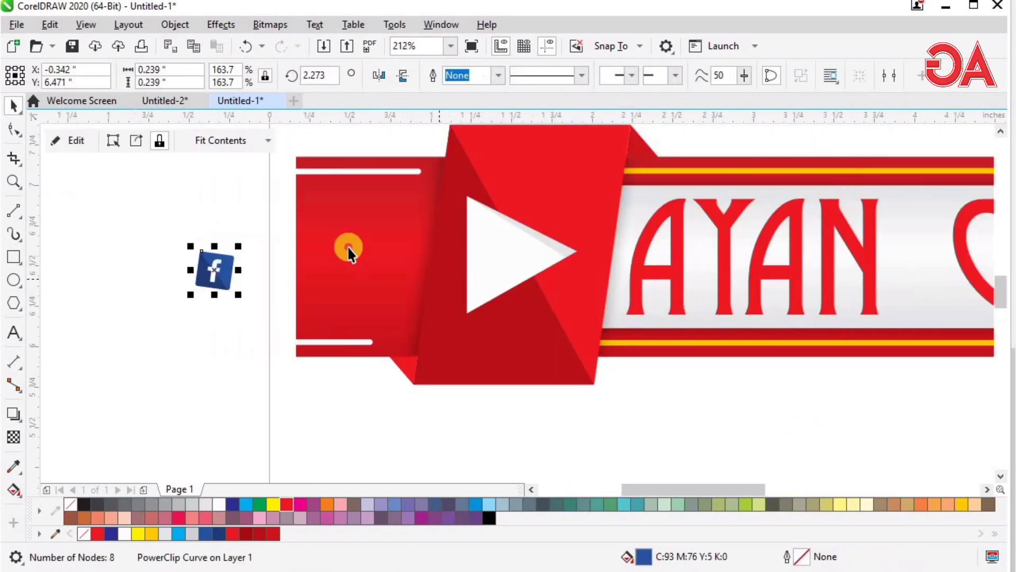
left_click(349, 247)
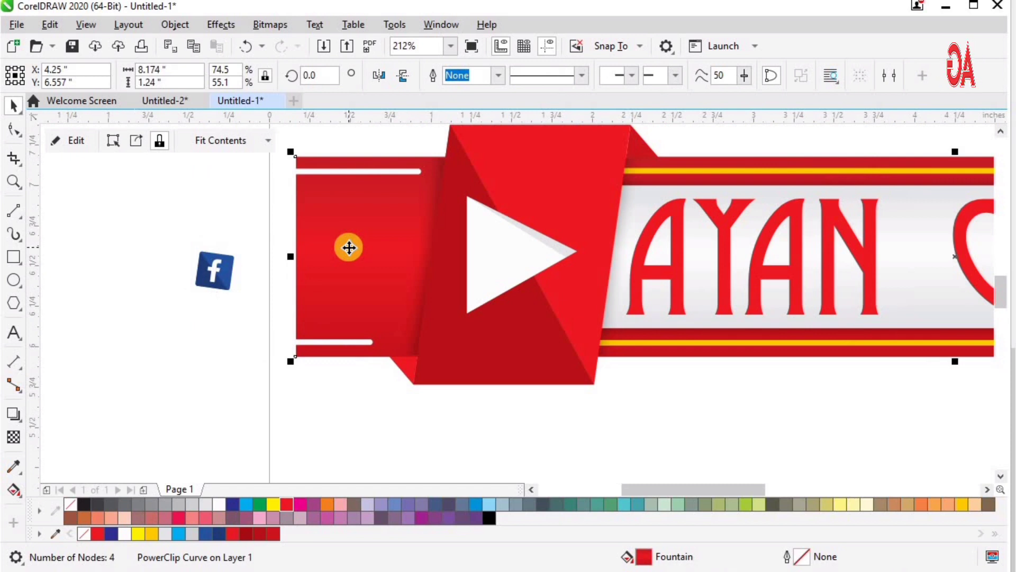
key("g")
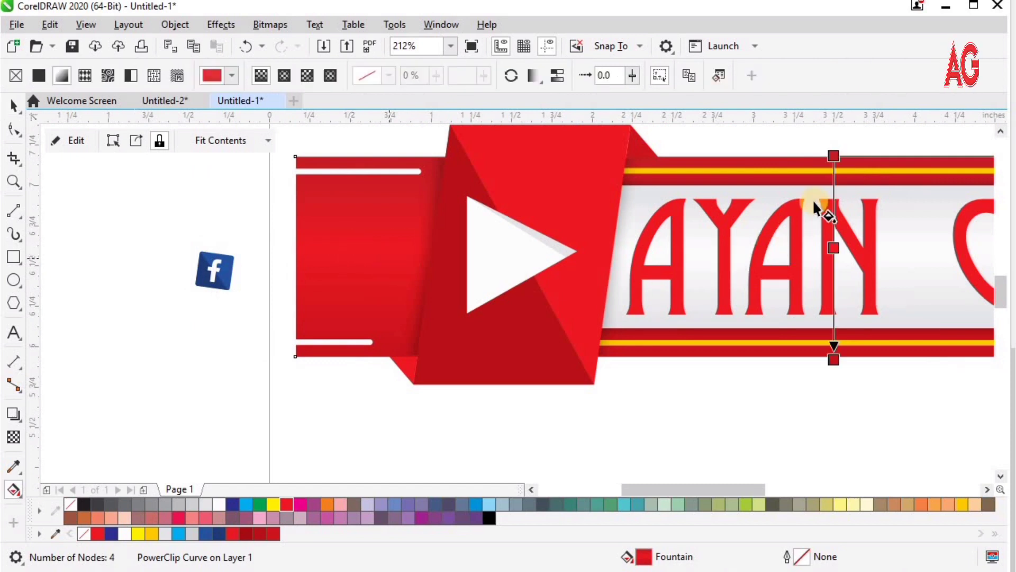
left_click(835, 156)
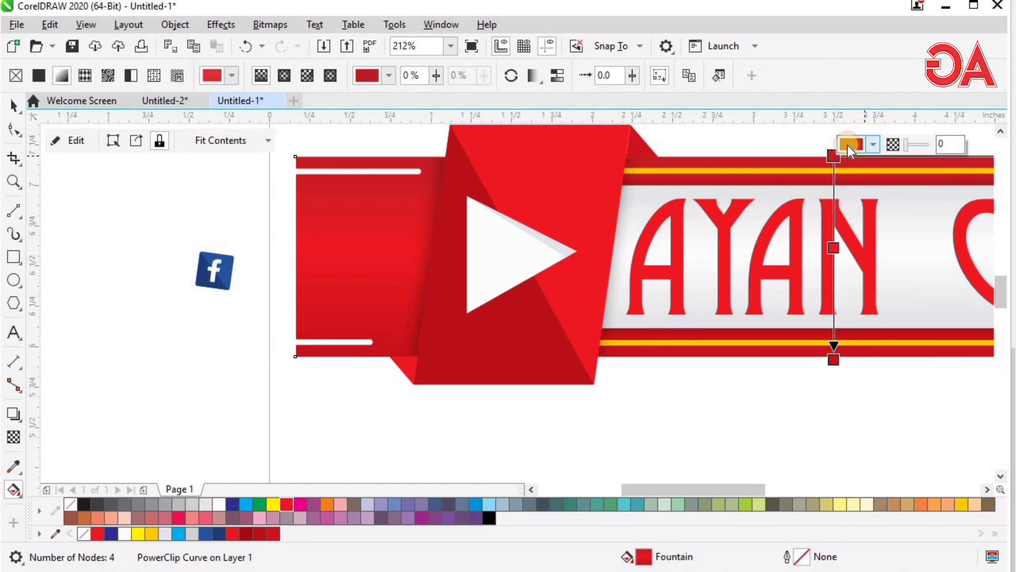
left_click(873, 144)
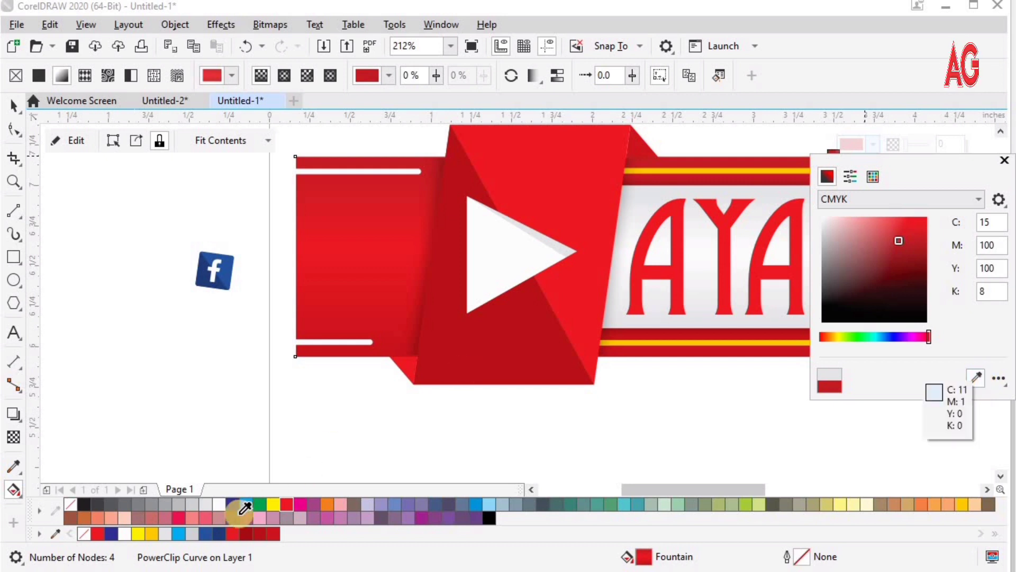
left_click(220, 534)
Change the middle color of the copied banner body's gradient to blue, C93 M76 Y5 K0.
left_click(835, 359)
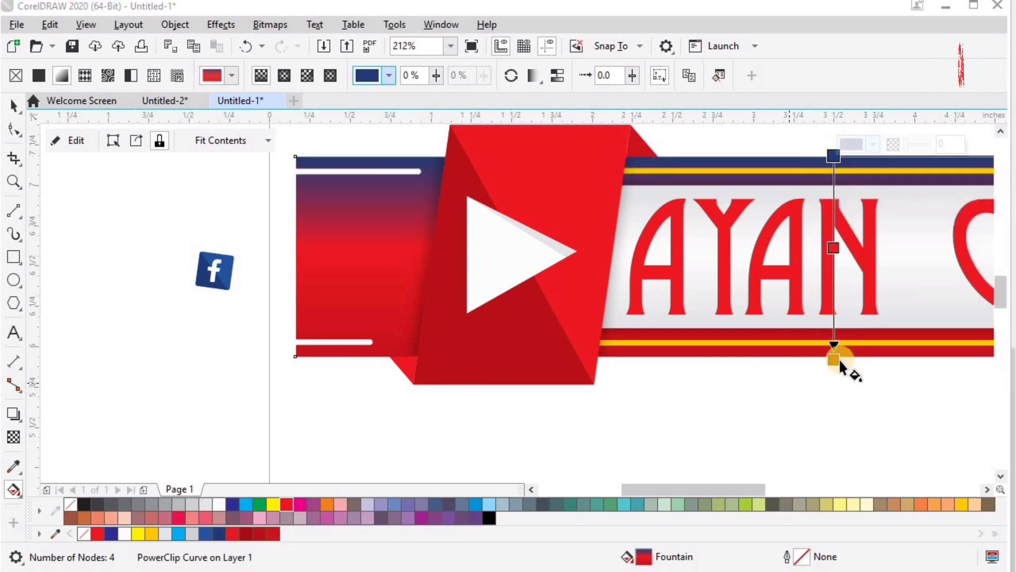
double_click(839, 242)
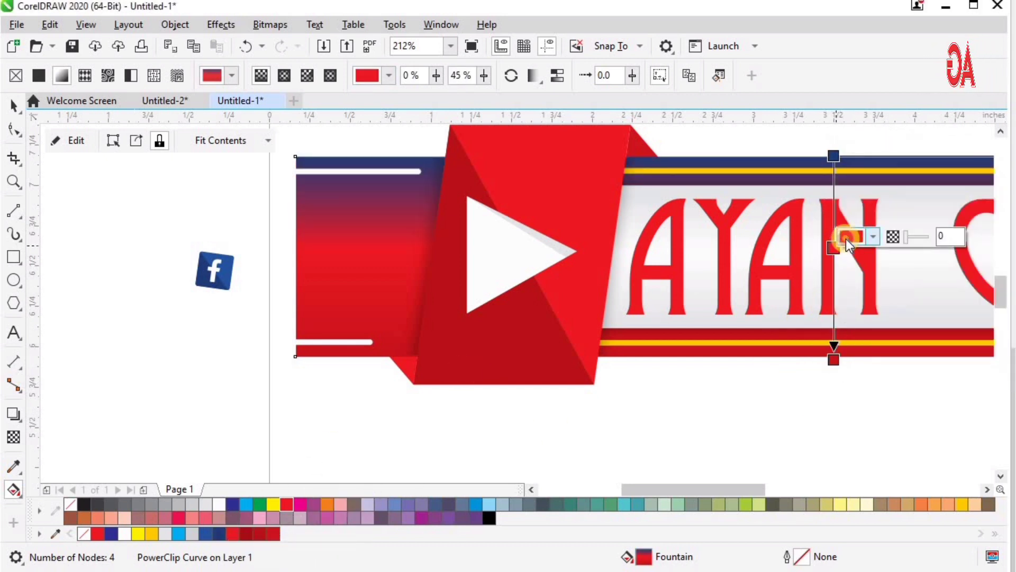
left_click(846, 239)
left_click(976, 495)
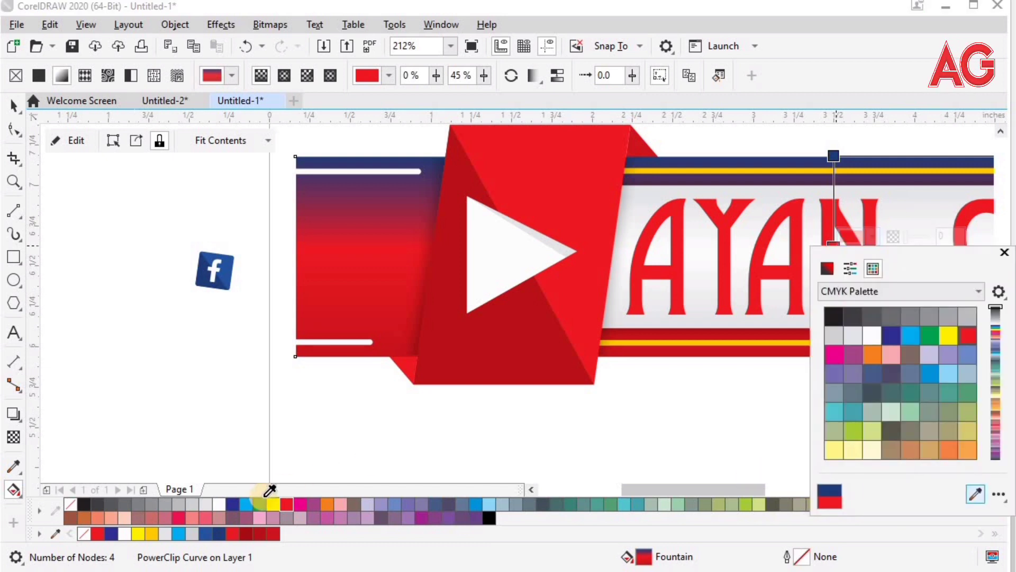
left_click(207, 534)
Change the lower end color of the copied banner body's gradient to dark blue, C100 M87 Y25 K10.
left_click(846, 352)
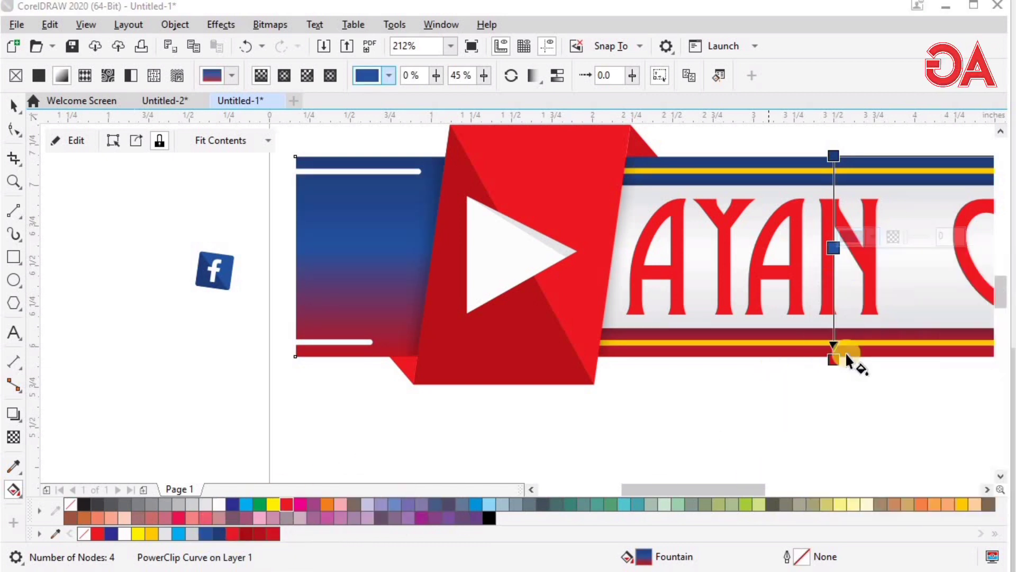
left_click(834, 359)
left_click(858, 347)
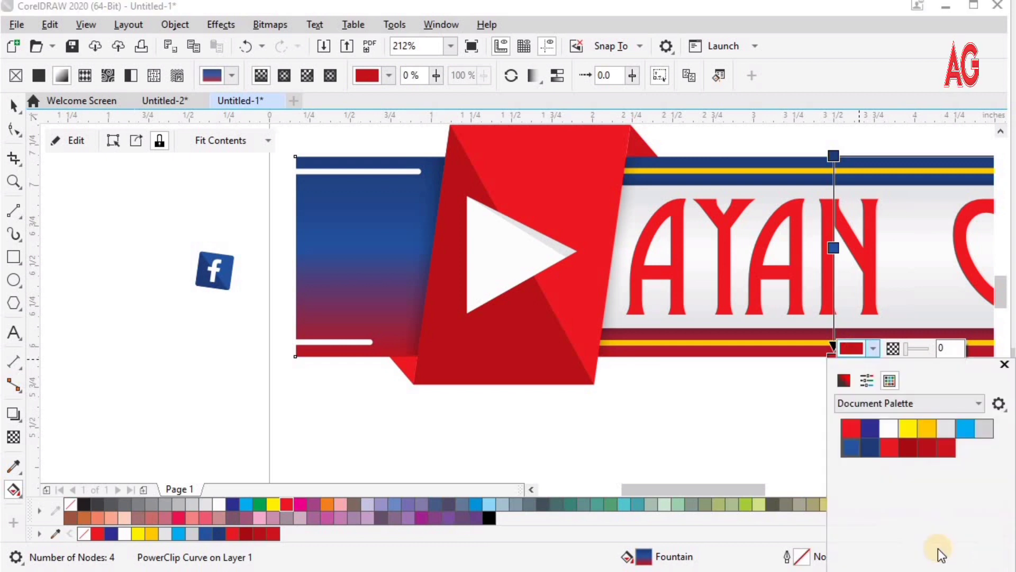
left_click(219, 534)
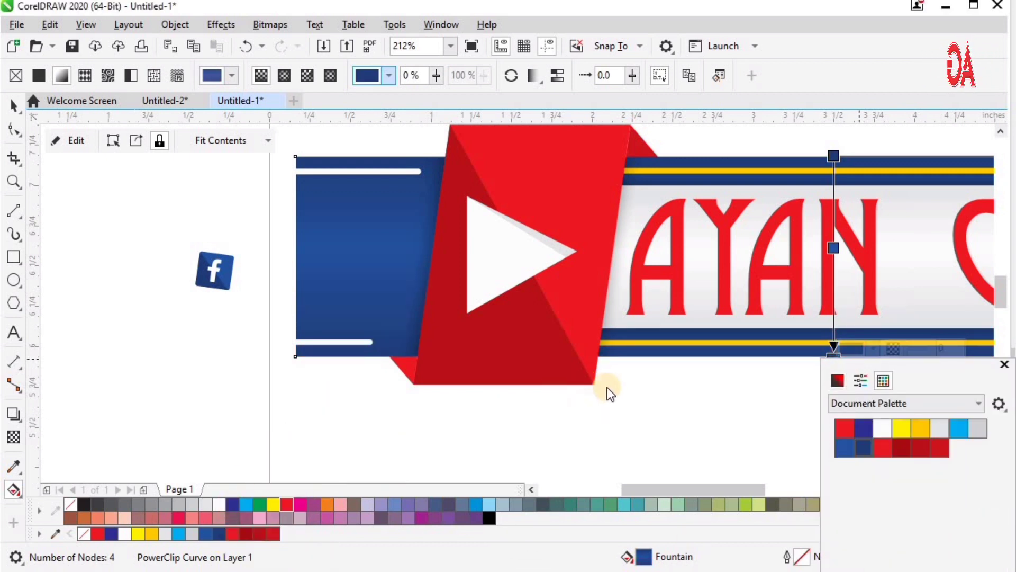
Delete the white play triangle from the ribbon band of the blue banner.
scroll(586, 405, "down", 1)
key("z")
left_click_drag(425, 247, 876, 425)
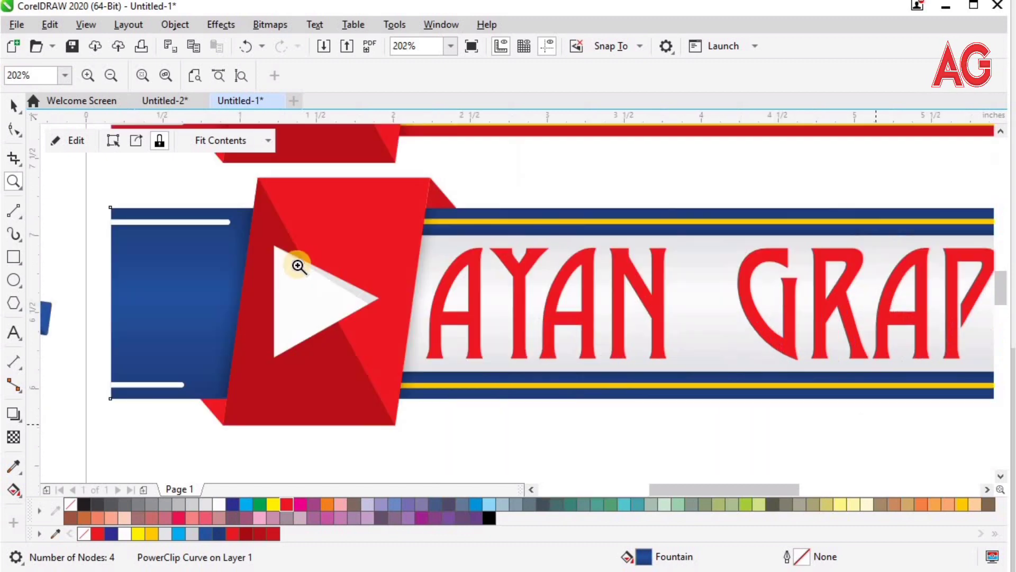
key("space")
left_click(320, 300)
key("Delete")
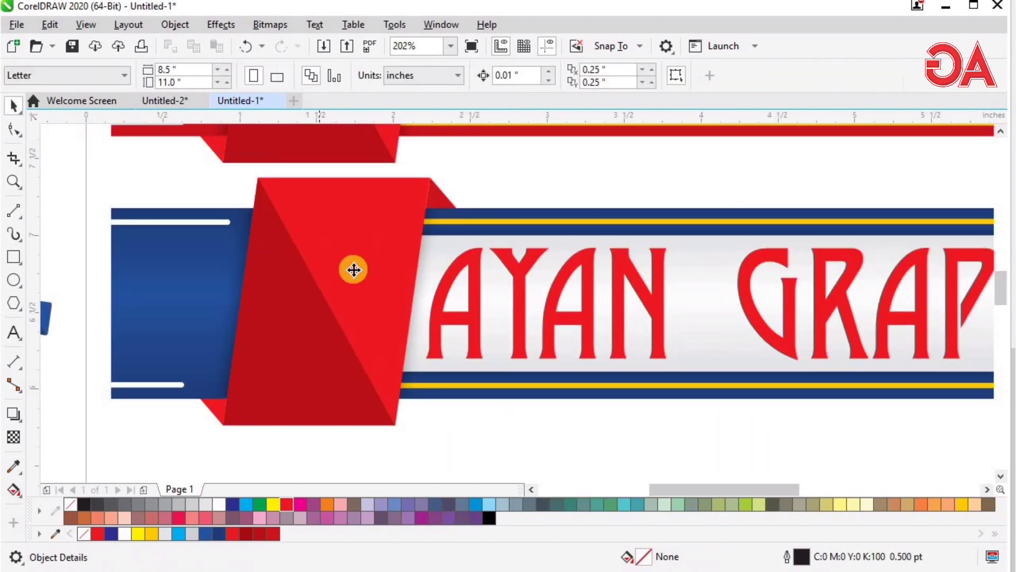
Fill the blue banner's red ribbon band with dark blue, C100 M87 Y25 K10.
left_click(353, 270)
scroll(347, 259, "down", 1)
left_click_drag(179, 165, 543, 402)
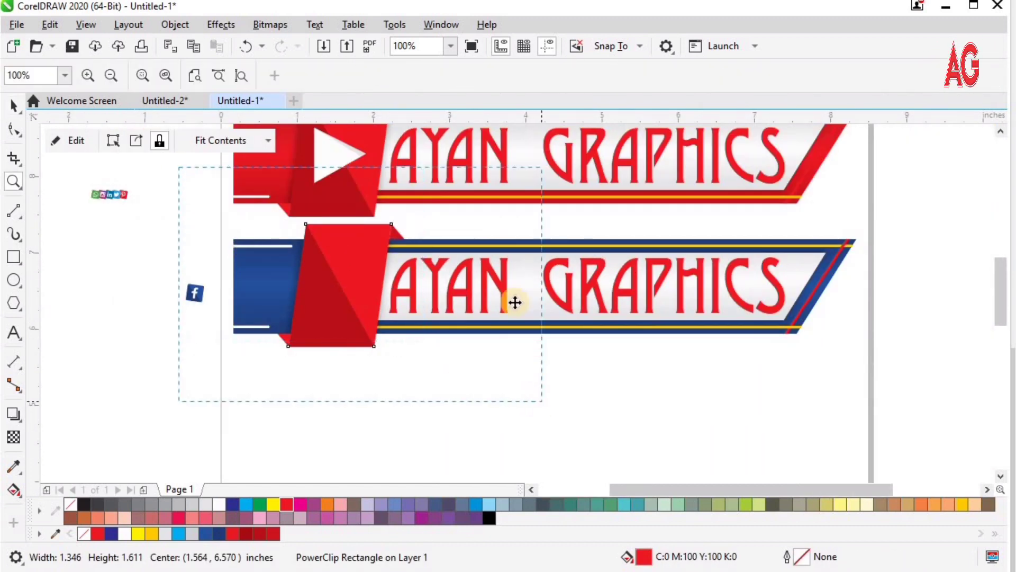
left_click(514, 302)
left_click(217, 539)
Edit the ribbon band's PowerClip contents, fill the dark red shape with blue C93 M76 Y5 K0, and finish editing.
key("z")
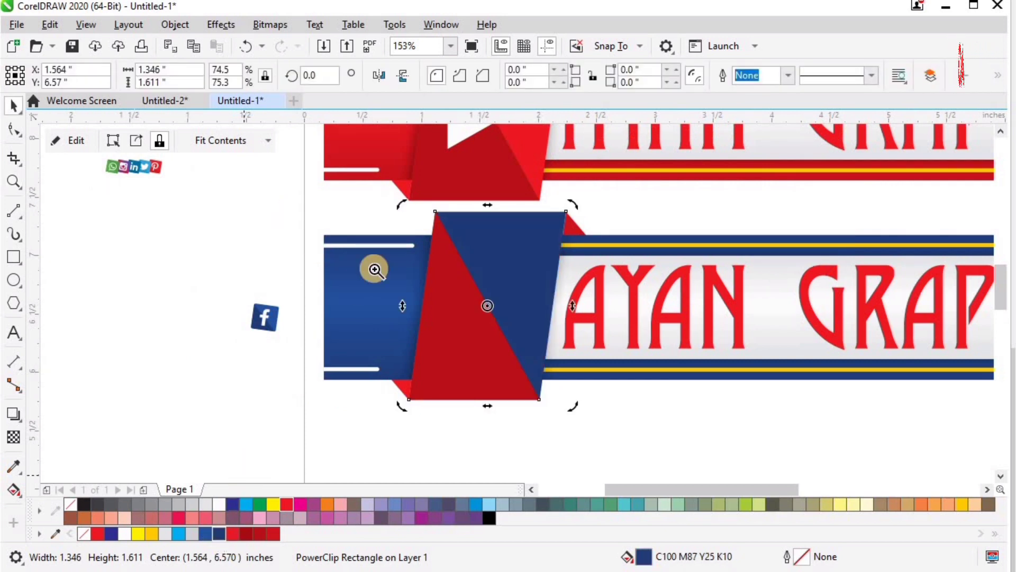
left_click_drag(293, 212, 726, 449)
key("space")
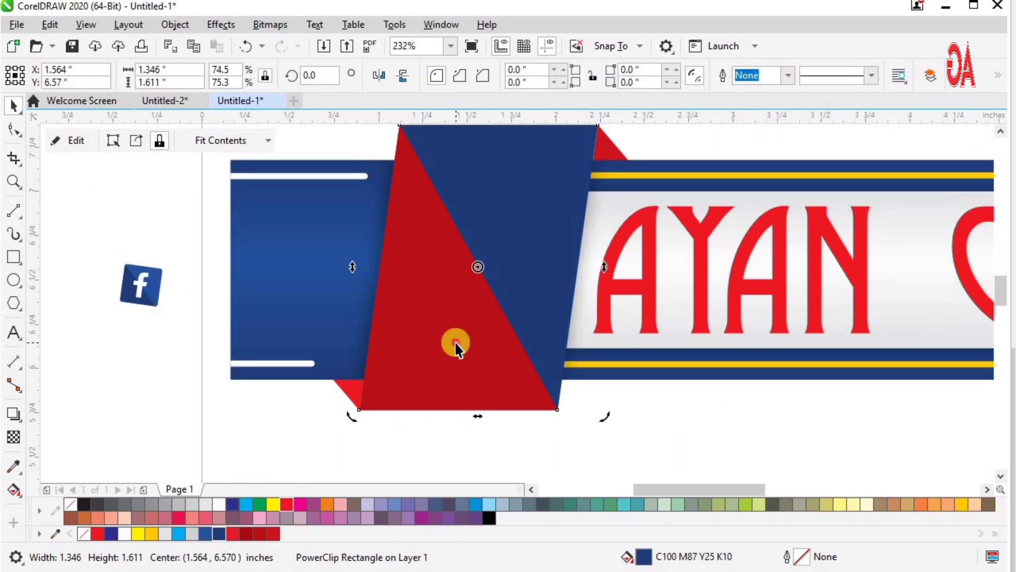
left_click(455, 343, "ctrl")
left_click(207, 533)
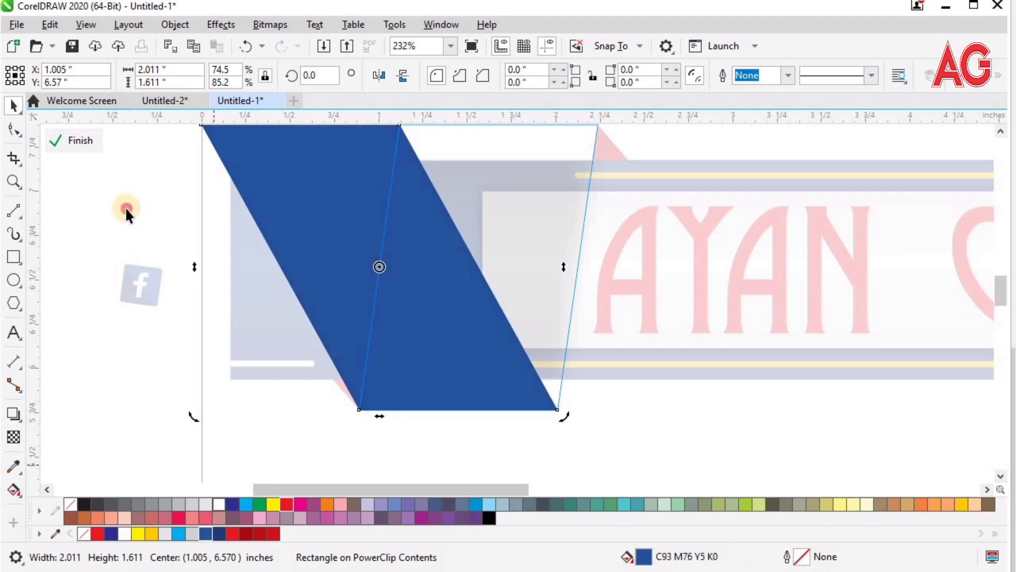
left_click(124, 206, "ctrl")
Fill the small fold triangle at the ribbon's upper-right corner with blue, C93 M76 Y5 K0.
key("F3")
key("z")
left_click_drag(320, 189, 728, 420)
key("space")
left_click(531, 211)
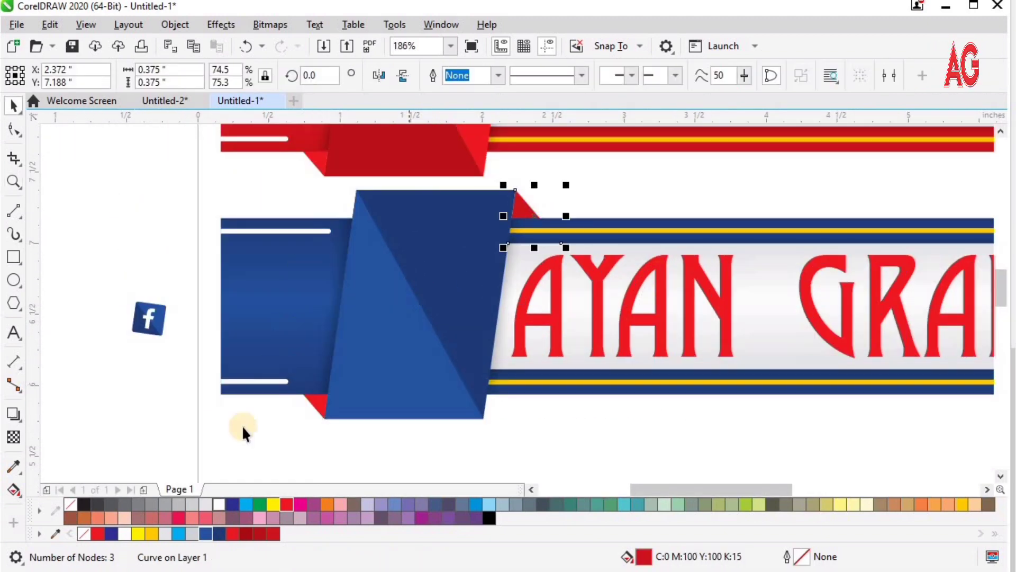
Fill the small fold triangle at the ribbon's lower-left corner with dark blue, C100 M87 Y25 K10.
left_click_drag(218, 199, 687, 519)
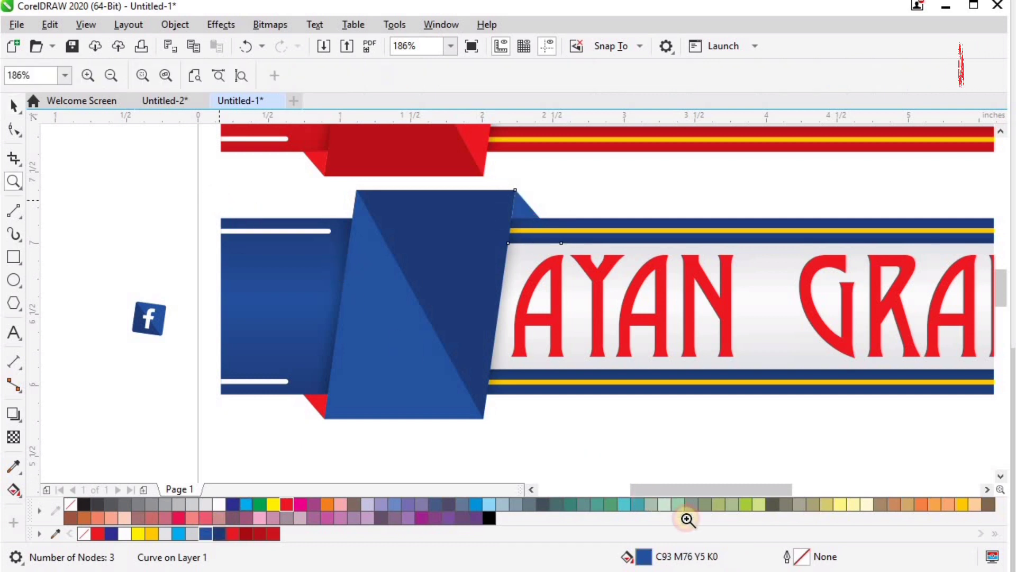
key("space")
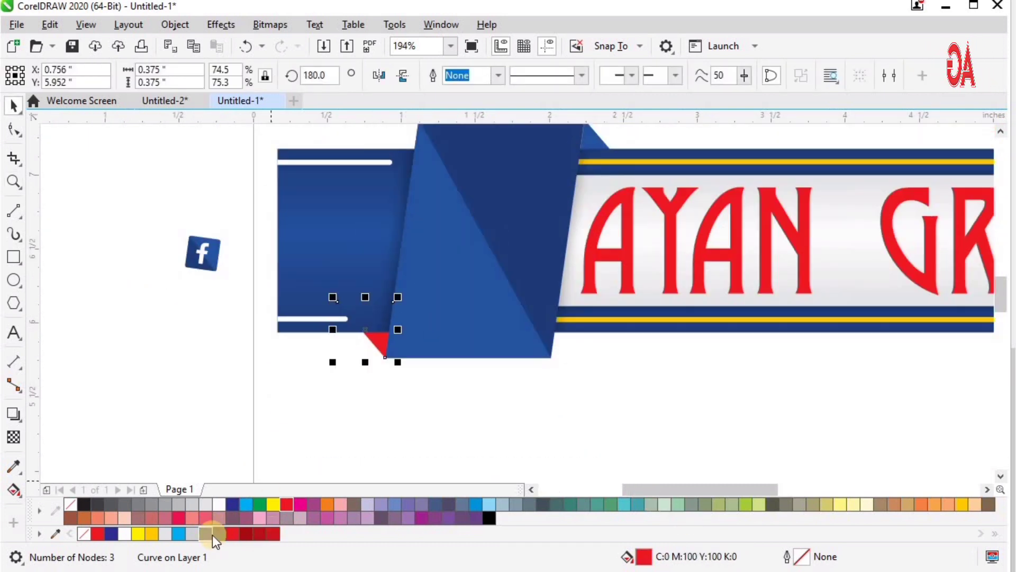
key("F2")
left_click_drag(258, 382, 673, 170)
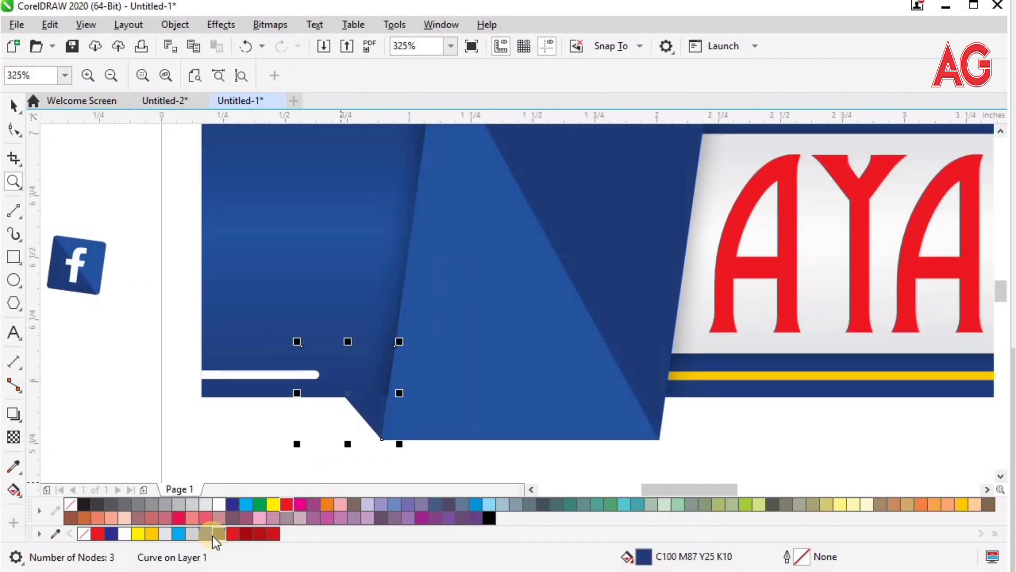
left_click(204, 533)
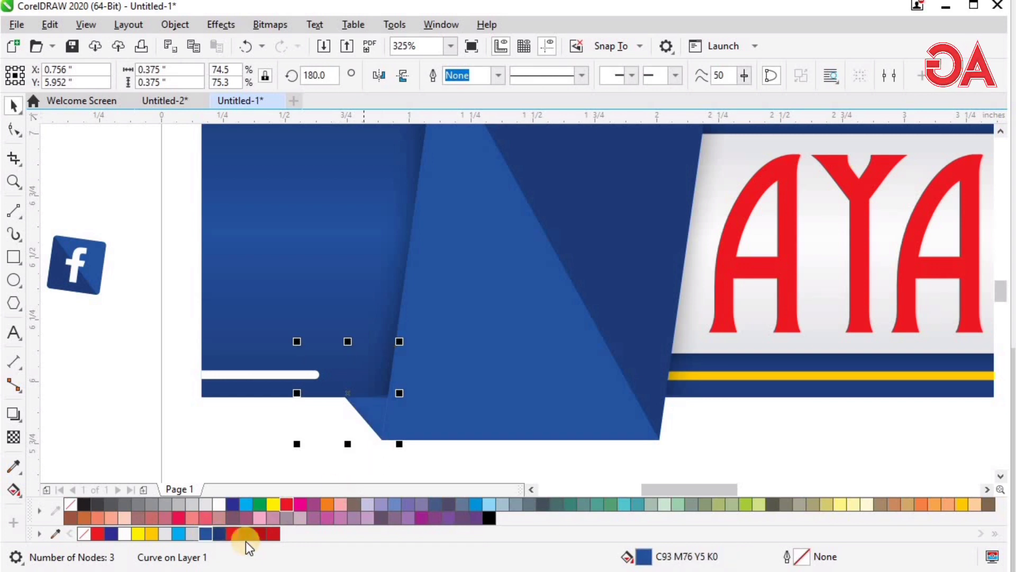
left_click(221, 533)
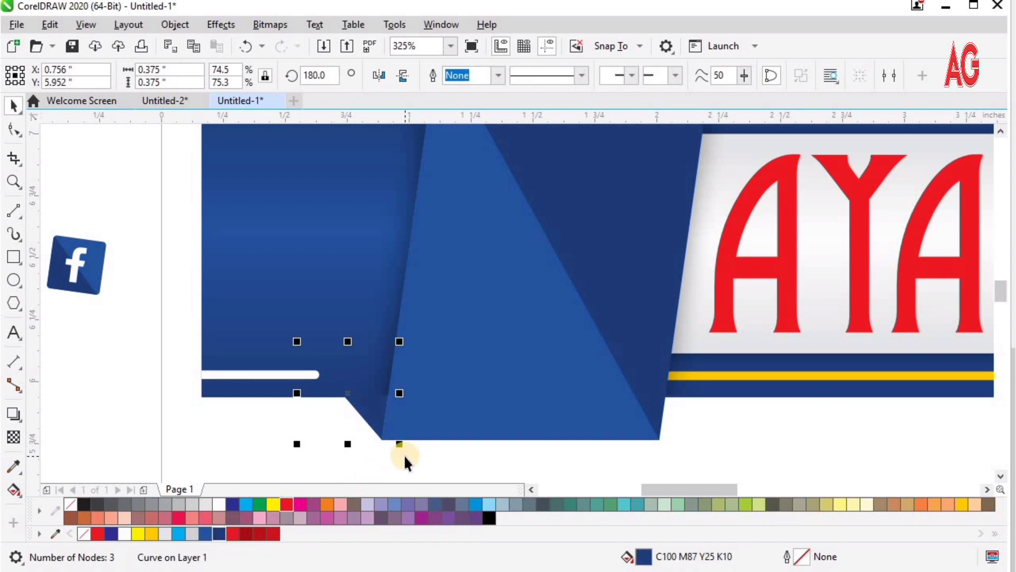
Move the white "f" out of the Facebook icon onto the blue ribbon band.
key("F3")
key("F3")
key("F2")
left_click_drag(236, 329, 673, 519)
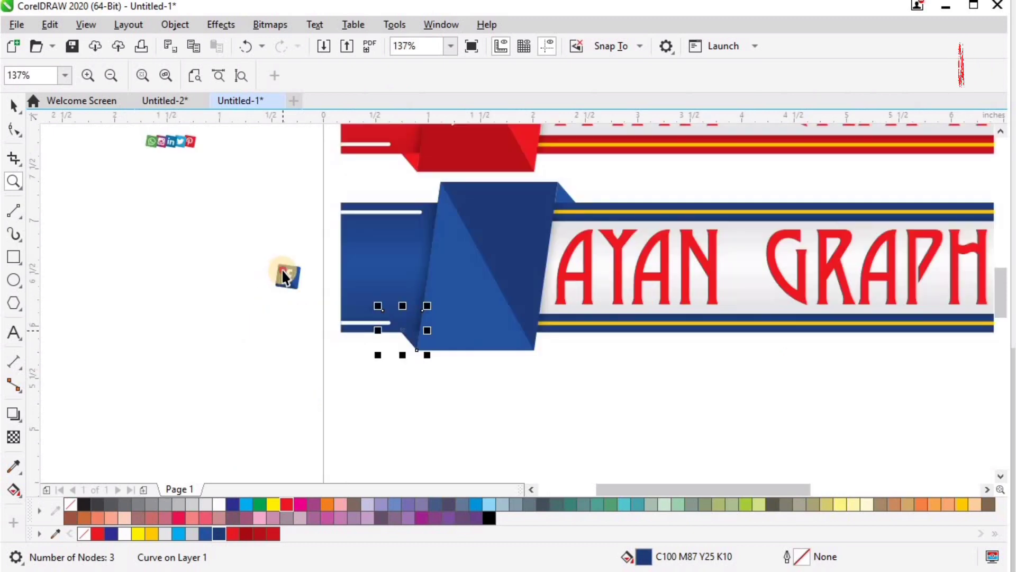
mouse_move(284, 271)
left_mouse_down()
mouse_move(300, 276)
mouse_move(269, 306)
mouse_move(383, 268)
mouse_move(463, 267)
left_mouse_up()
key("F2")
left_click_drag(379, 379, 739, 162)
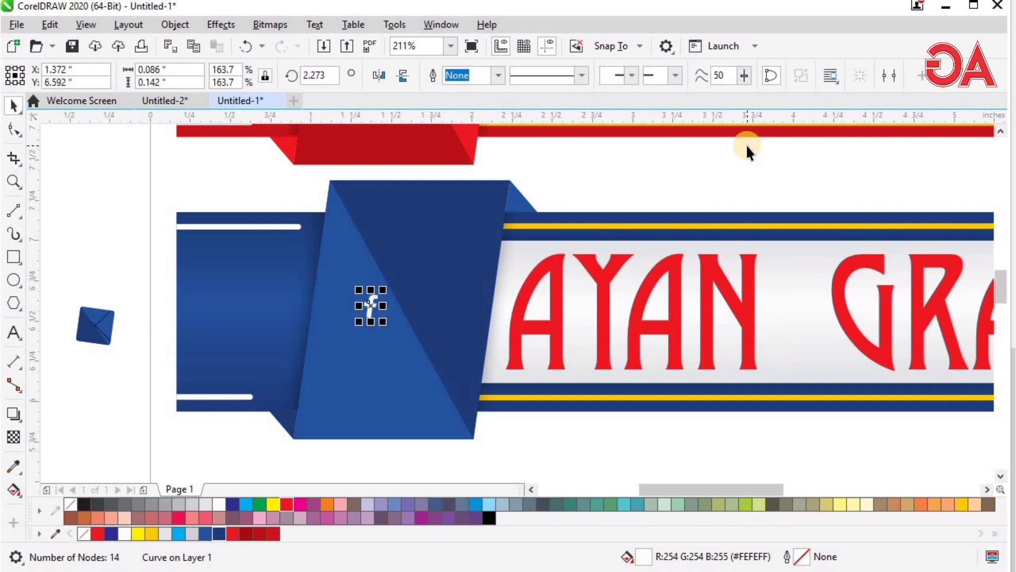
Enlarge the white "f" on the ribbon to about 0.37 by 0.61 inches and rotate it to about 6.6 degrees.
scroll(745, 145, "down", 1)
key("F2")
left_click_drag(454, 151, 819, 386)
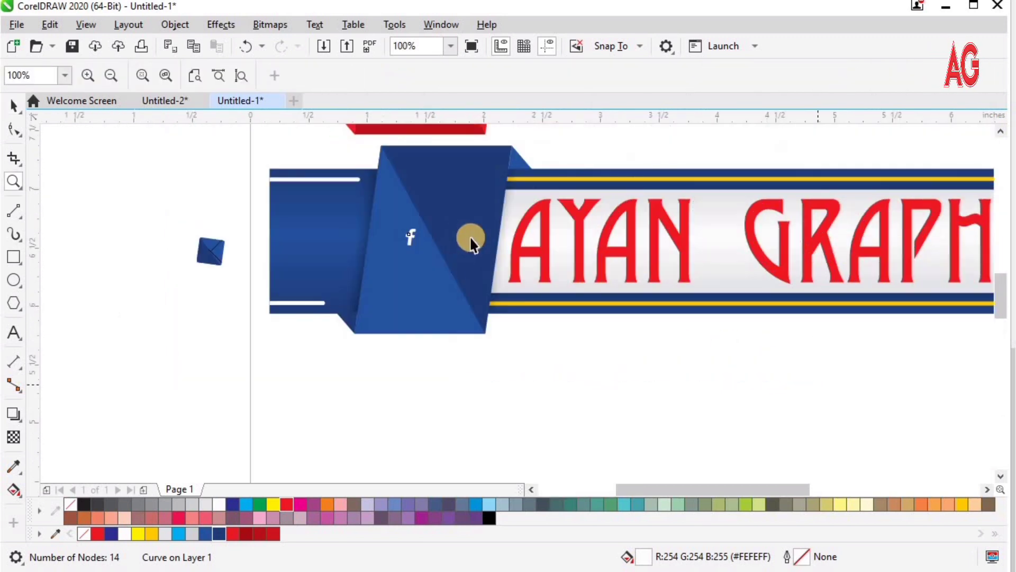
left_click(419, 231)
left_click(407, 266)
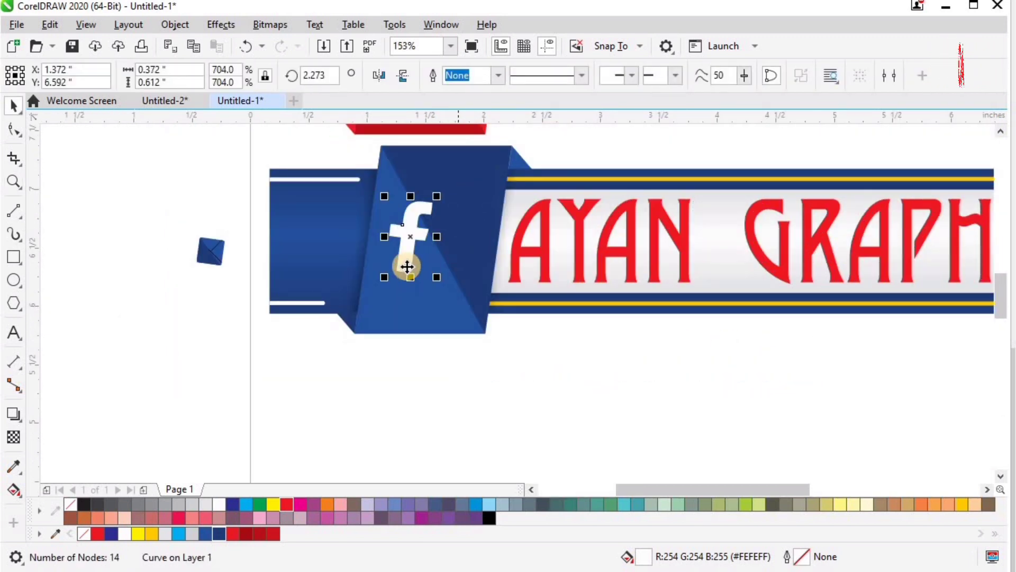
left_click_drag(442, 282, 447, 281)
key("F2")
left_click_drag(266, 397, 681, 88)
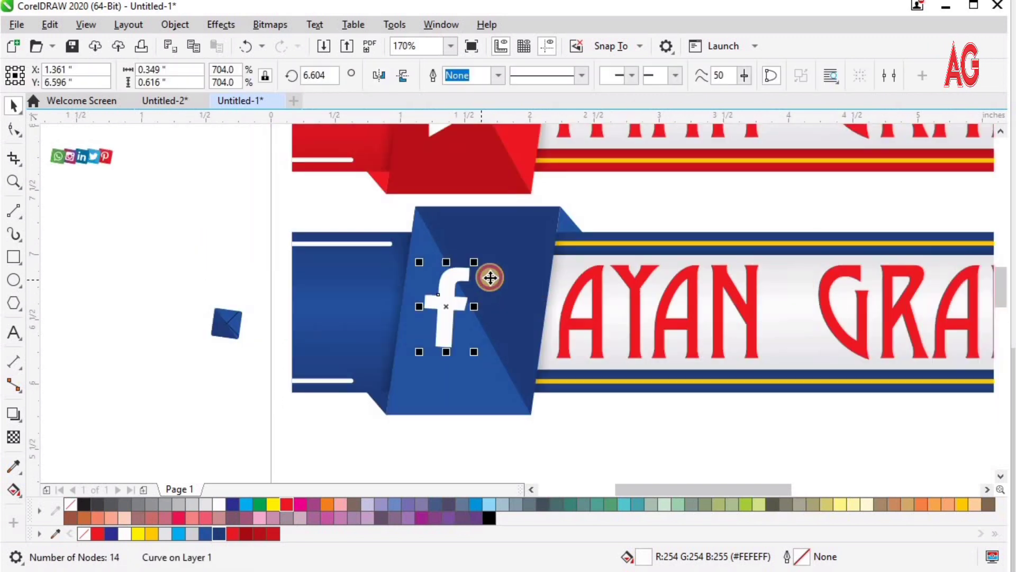
Centre the white "f" horizontally and vertically on the blue ribbon band.
left_click(490, 275, "shift")
key("c")
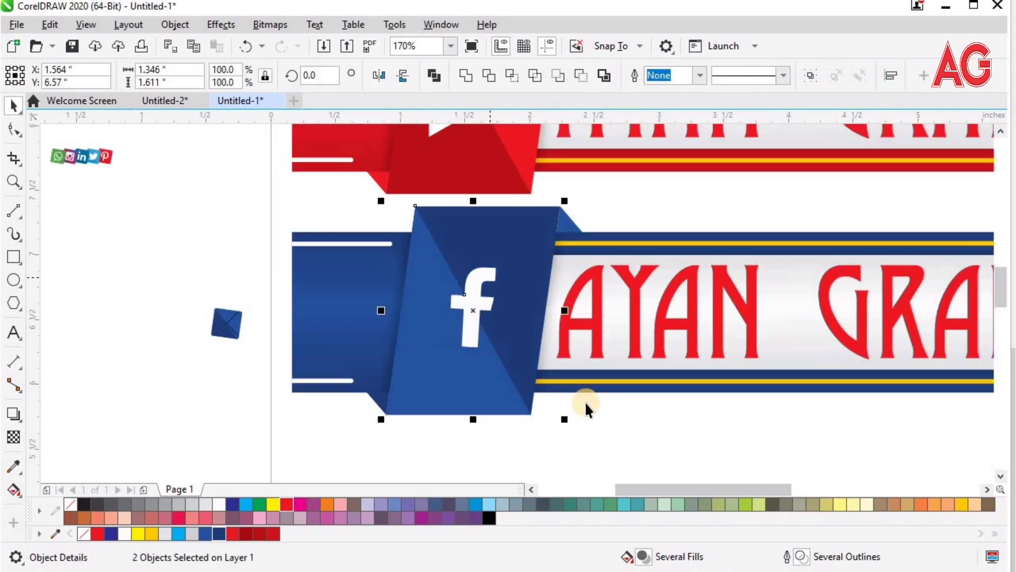
key("e")
key("Escape")
Enlarge the white "f" about its centre to about 0.55 by 0.96 inches.
left_click(488, 307)
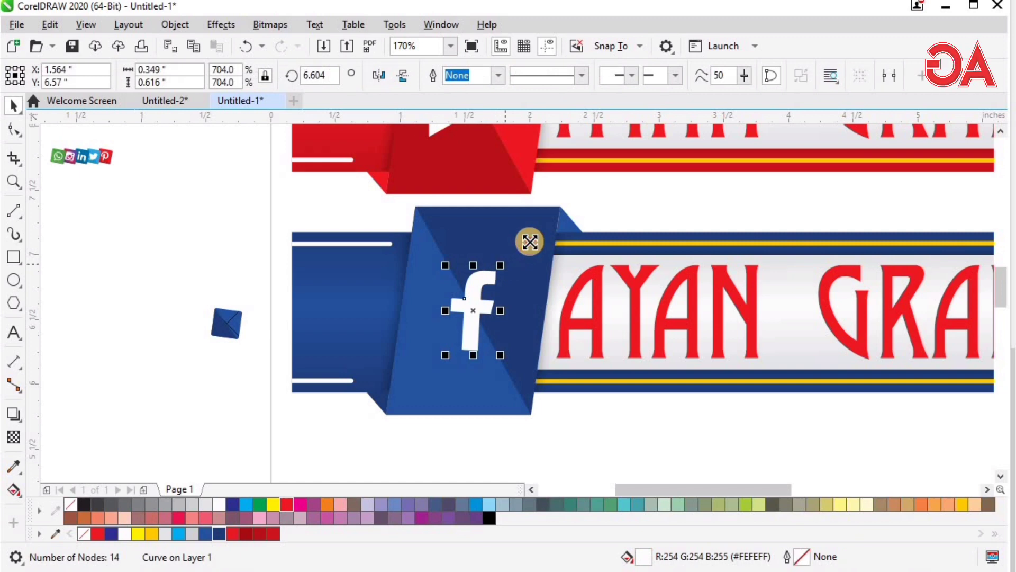
left_click_drag(500, 266, 530, 243)
key("F4")
key("F2")
left_click_drag(243, 334, 633, 483)
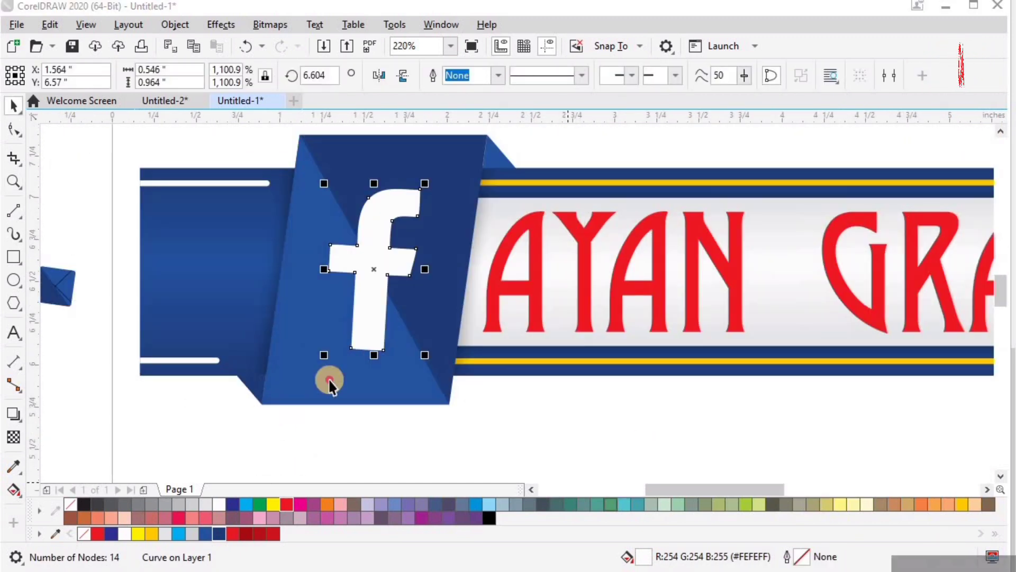
key("F2")
left_click_drag(267, 415, 515, 243)
key("F2")
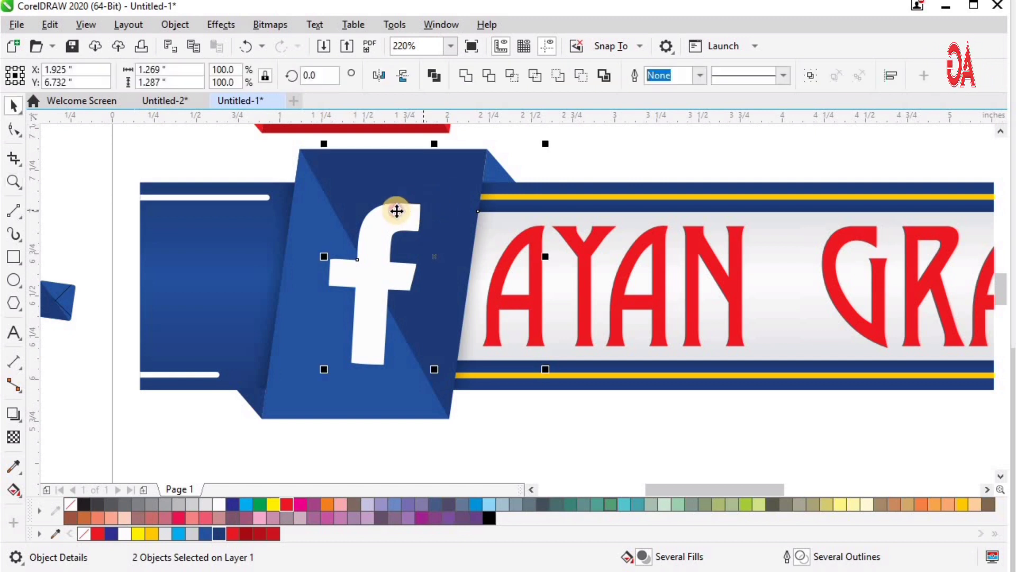
left_click(397, 209)
left_click(591, 192)
Shrink the white "f" slightly about its centre, keeping it centred on the ribbon band.
left_click(390, 234)
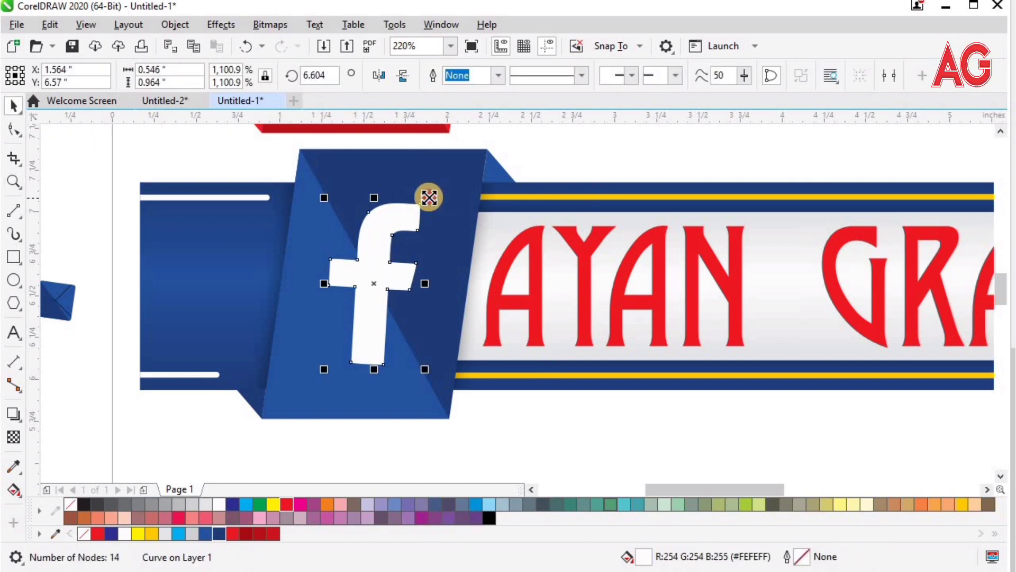
left_click_drag(428, 198, 425, 207)
left_click(447, 218, "shift")
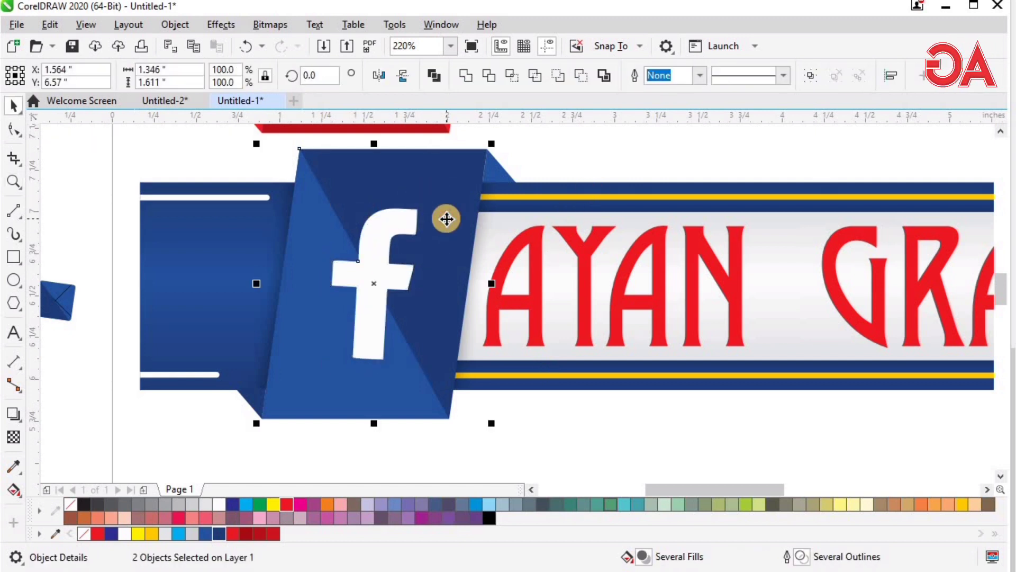
Recolour the red diagonal line inside the blue banner's PowerClip dark blue and finish editing the contents.
key("F4")
key("F2")
left_click_drag(107, 243, 731, 305)
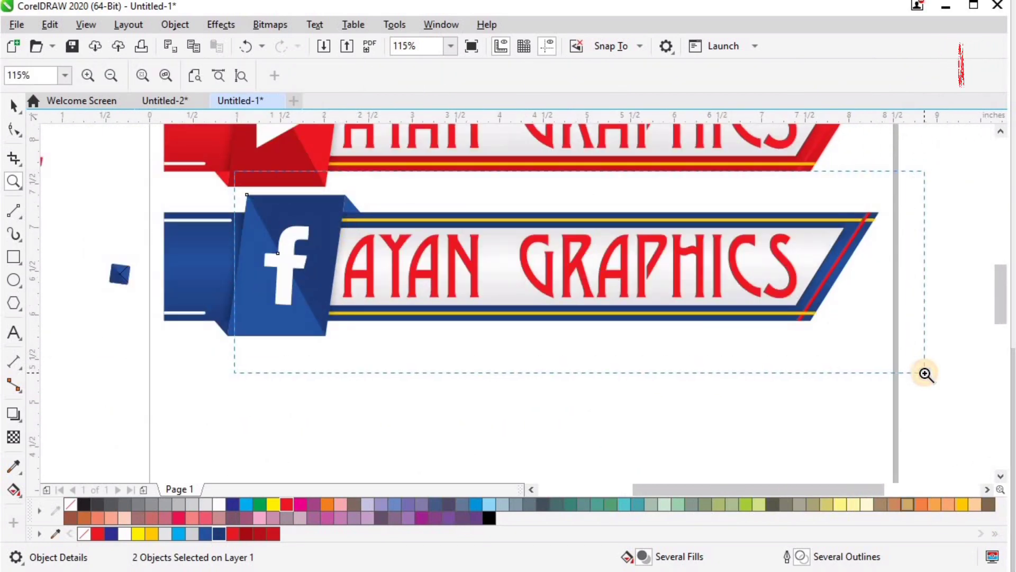
left_click(899, 317)
key("space")
left_click(883, 272)
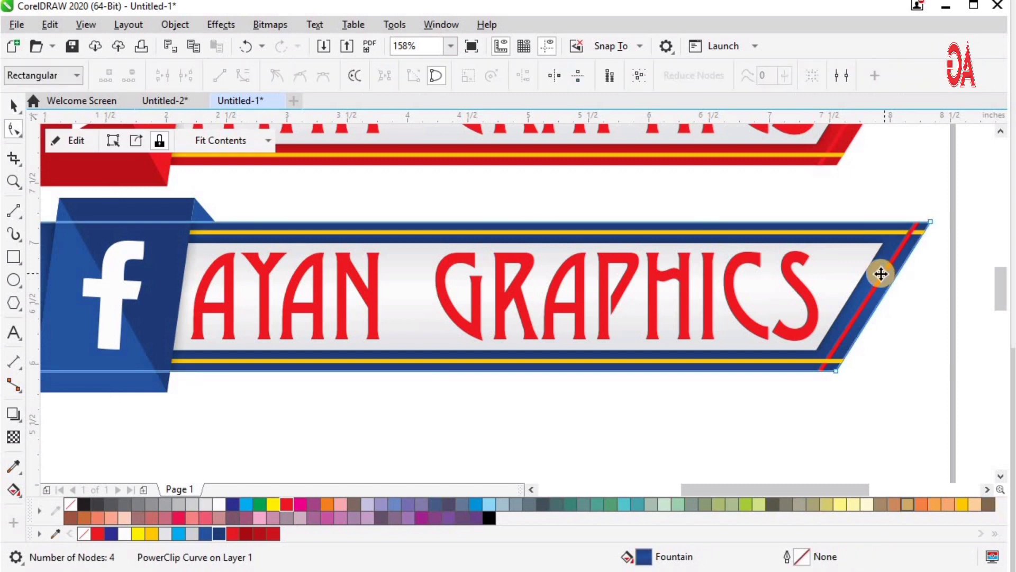
double_click(880, 273)
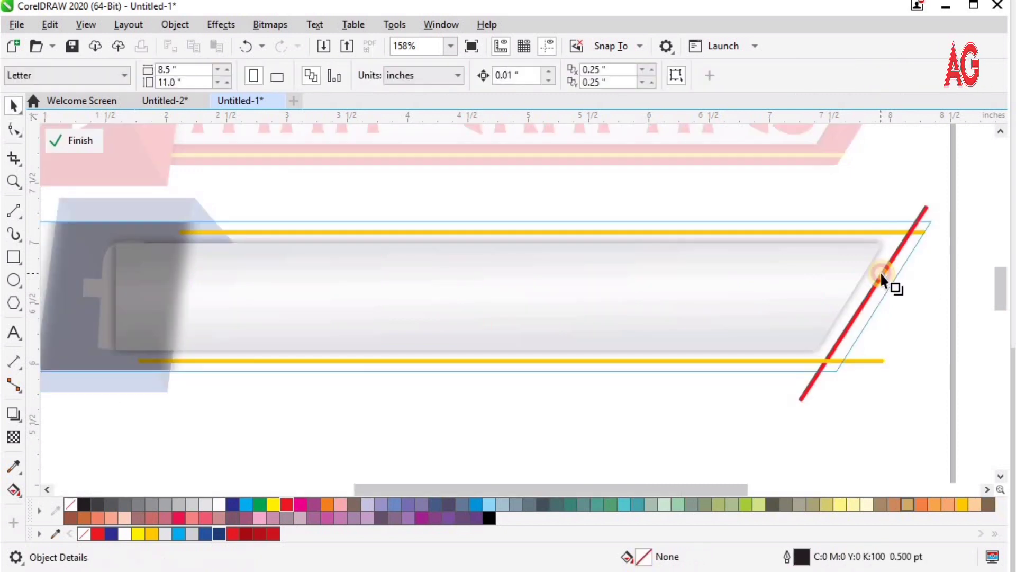
left_click(924, 214)
left_click(924, 212)
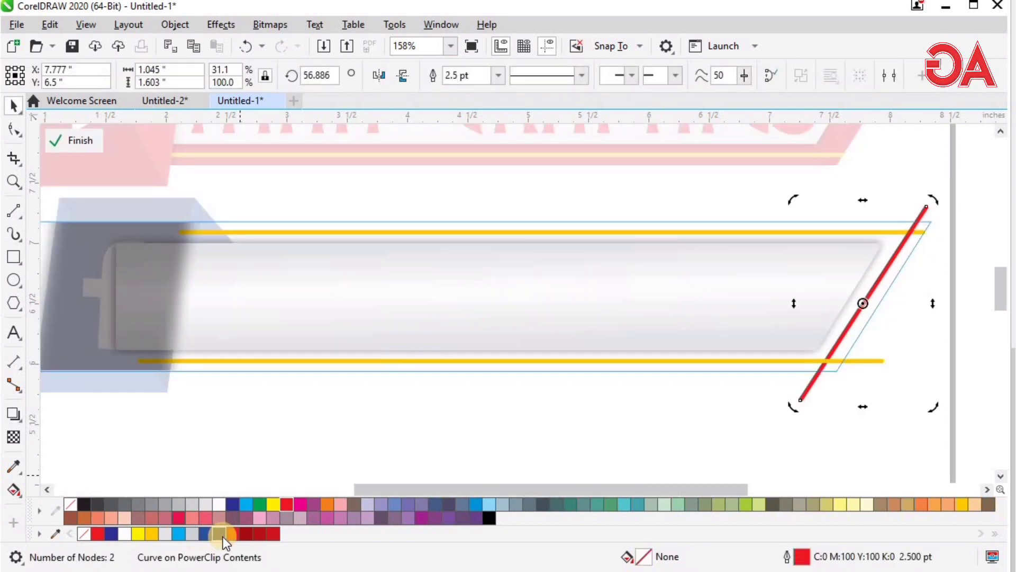
left_click(971, 179, "ctrl")
Fill the AYAN GRAPHICS text on the Facebook banner with blue, C93 M76 Y5 K0.
key("z")
left_click_drag(694, 186, 964, 405)
key("F4")
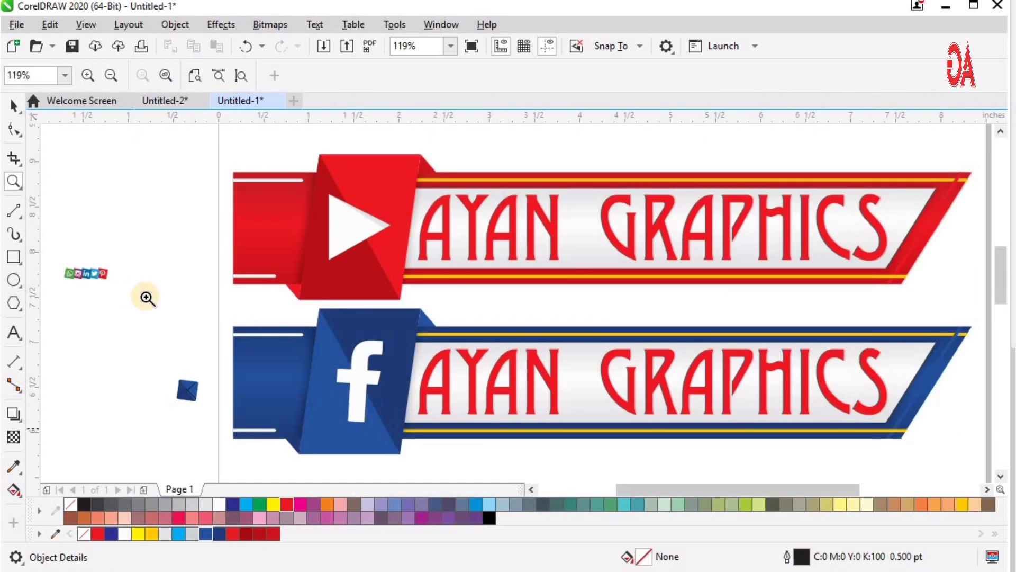
left_click_drag(118, 288, 887, 500)
key("space")
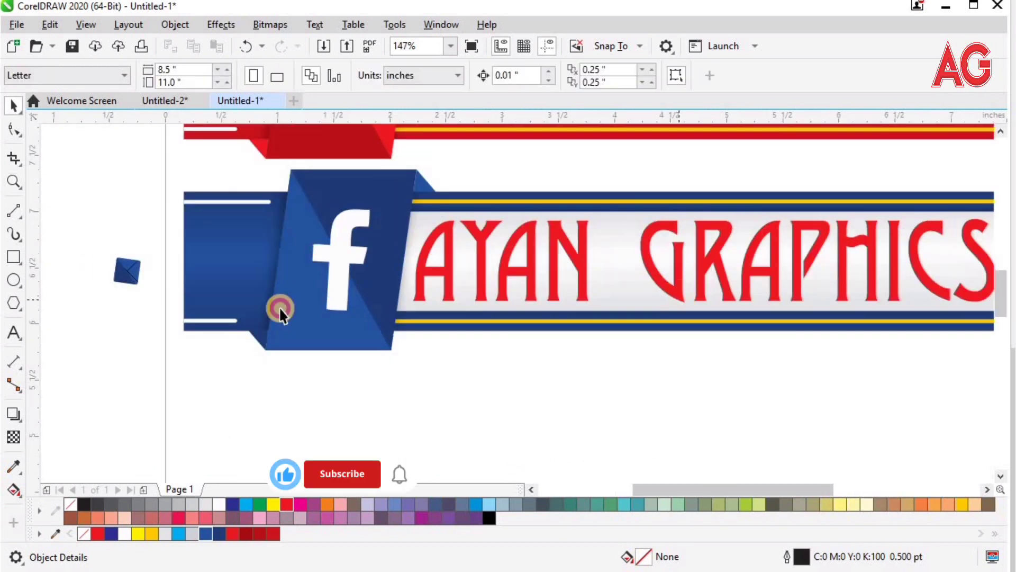
left_click(279, 311)
left_click(205, 534)
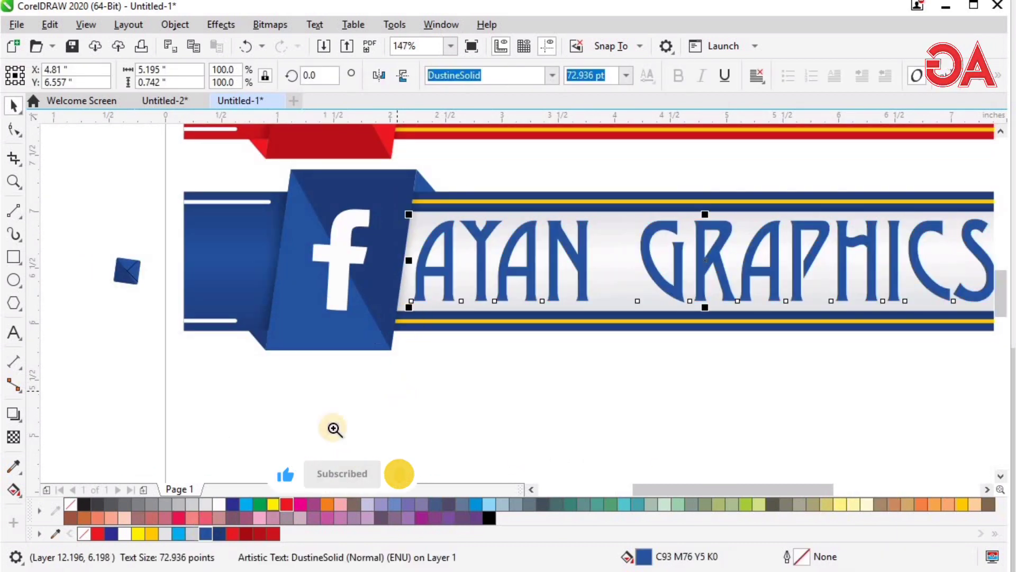
key("space")
left_click(221, 533)
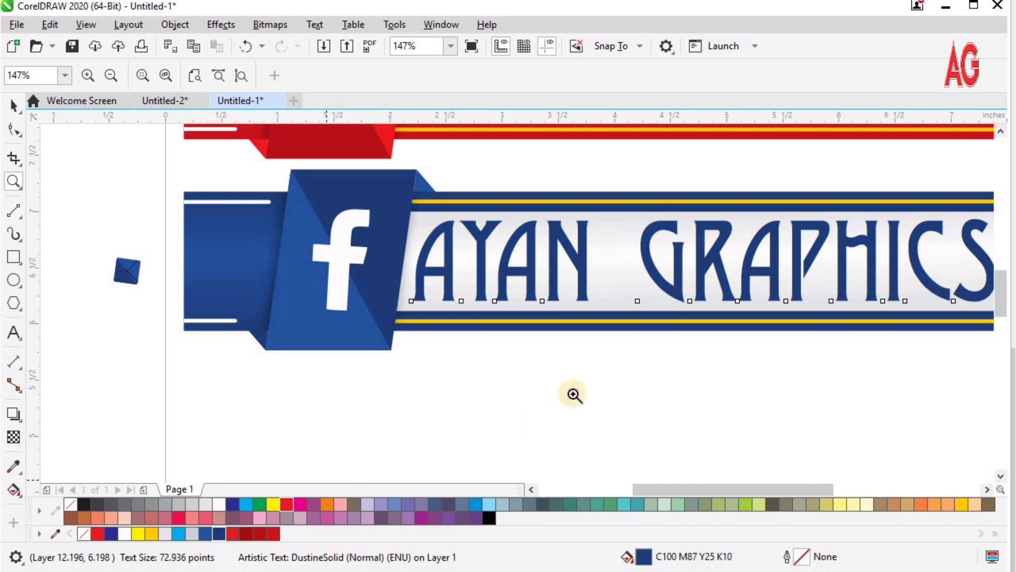
key("space")
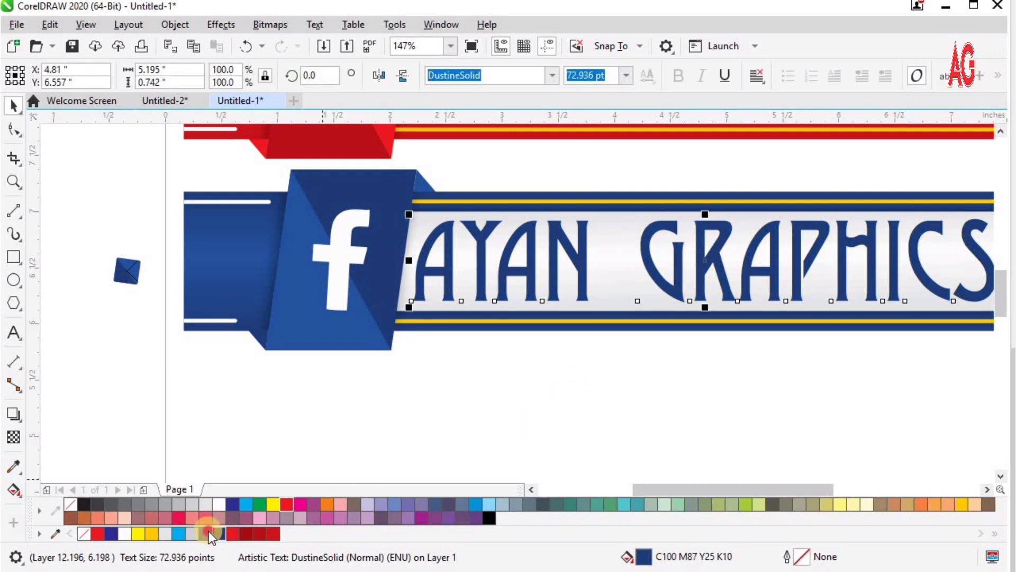
left_click(736, 375)
Delete the leftover blue Facebook icon square outside the page.
key("F4")
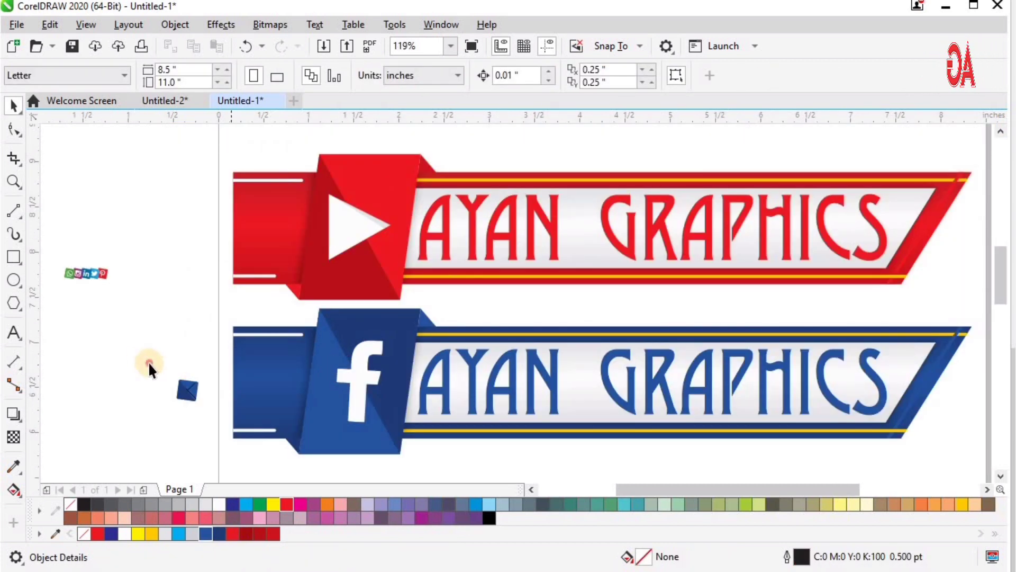
left_click_drag(221, 420, 221, 421)
key("Delete")
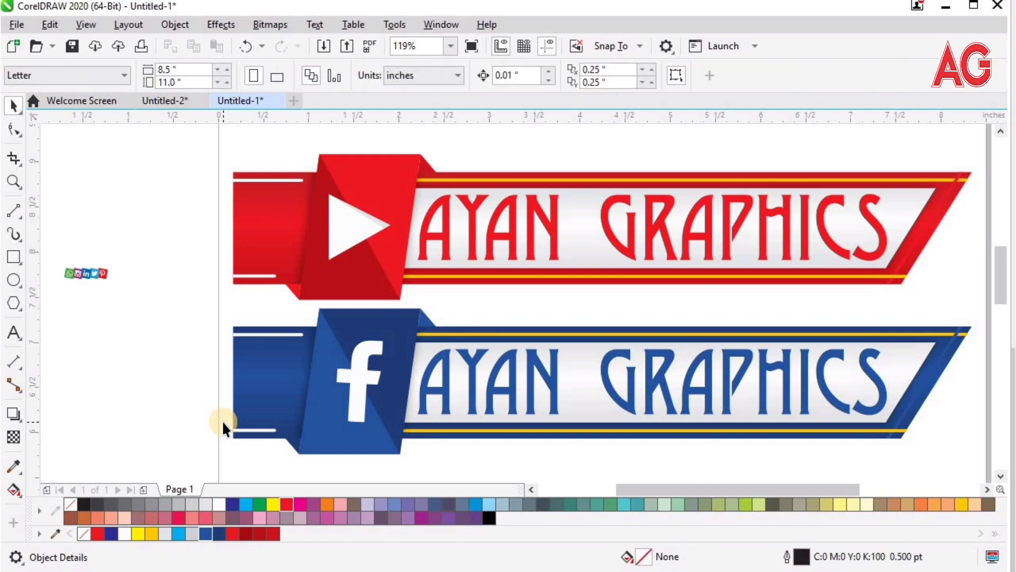
Duplicate the blue Facebook banner and place the copy below the original, centred at about Y 4.76 inches.
left_click_drag(203, 307, 993, 468)
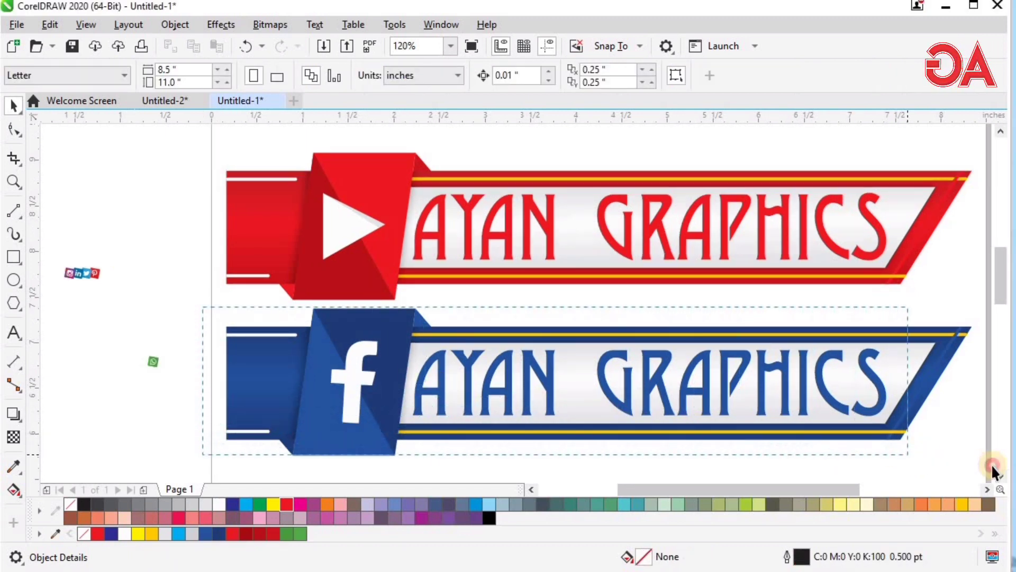
left_click_drag(422, 374, 413, 423)
right_click(413, 423)
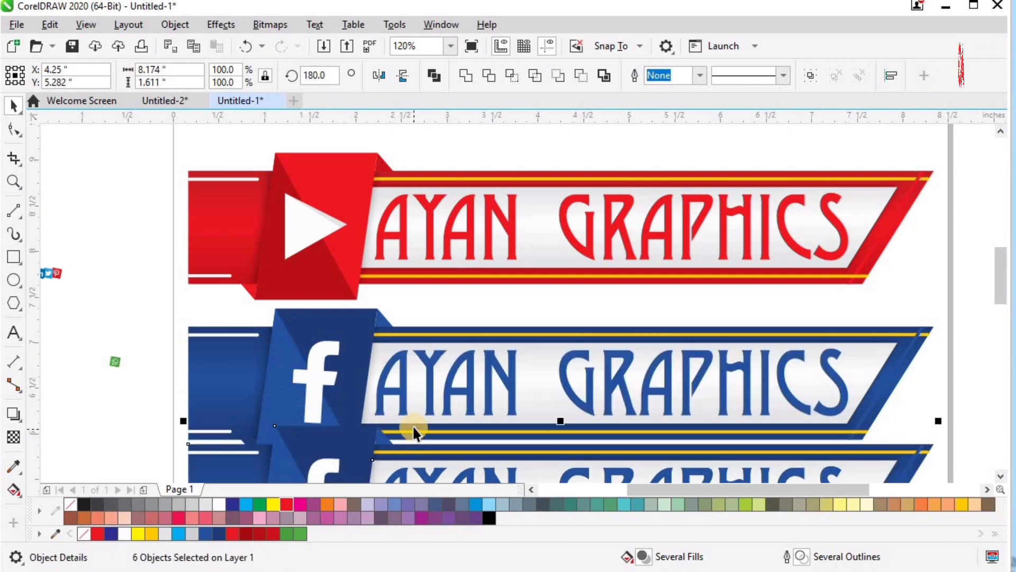
scroll(413, 425, "down", 2)
key("F2")
left_click_drag(187, 377, 776, 547)
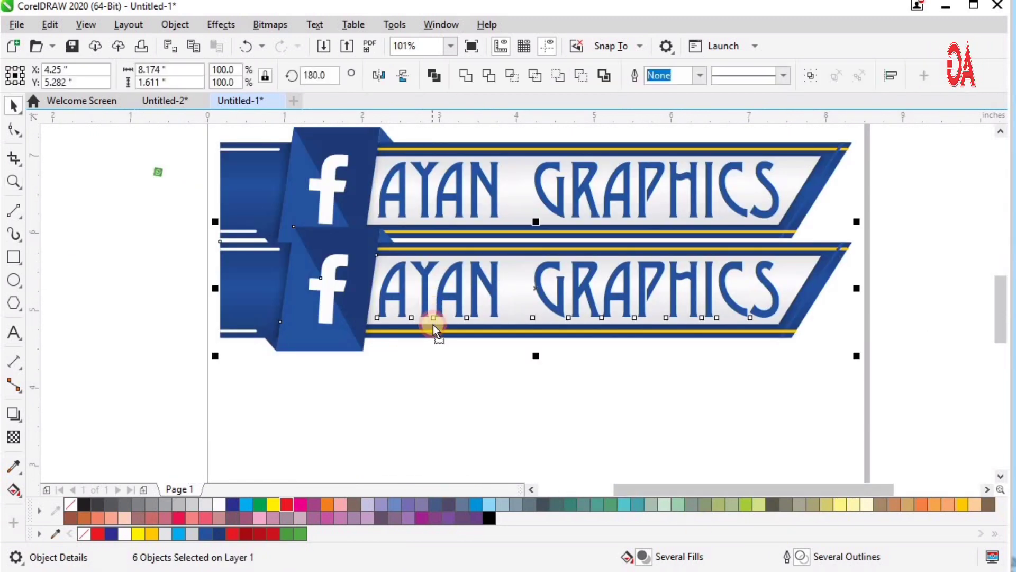
left_click_drag(433, 324, 434, 330)
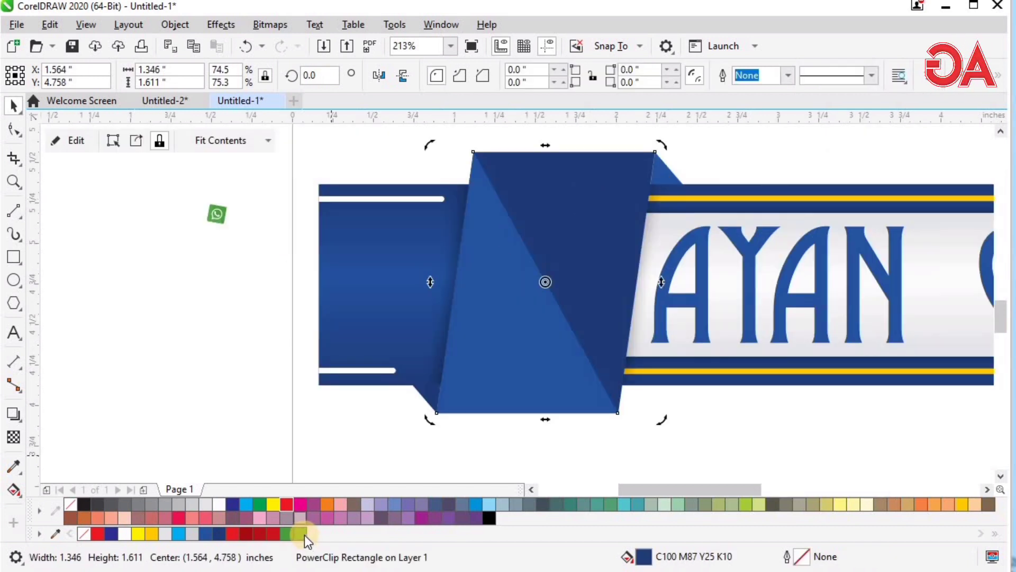
Fill the copied banner's ribbon band with green C70 M6 Y100 K0 and its clipped inner shape with C70 M6 Y100 K10.
left_click_drag(304, 534, 515, 365)
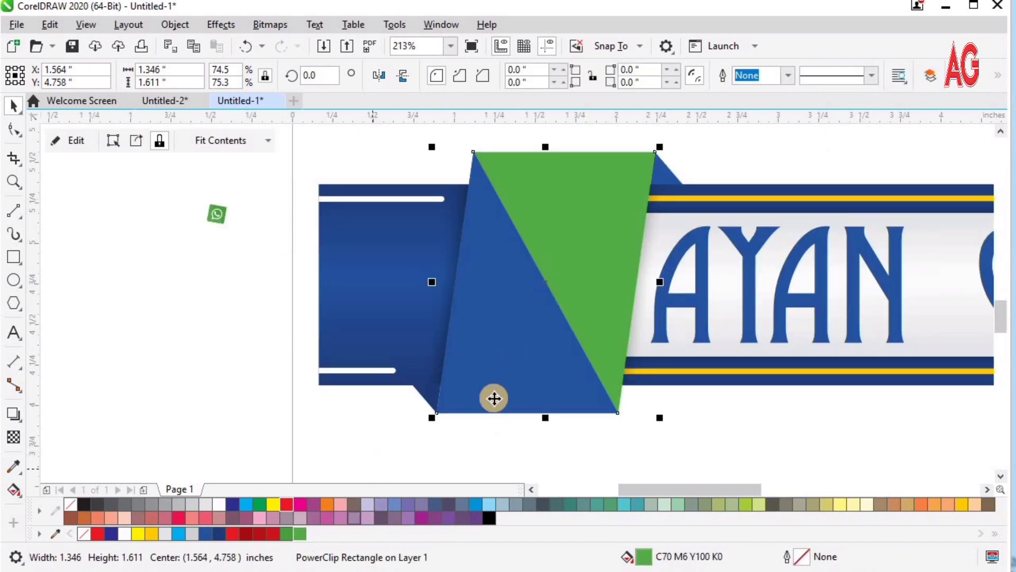
left_click(284, 533)
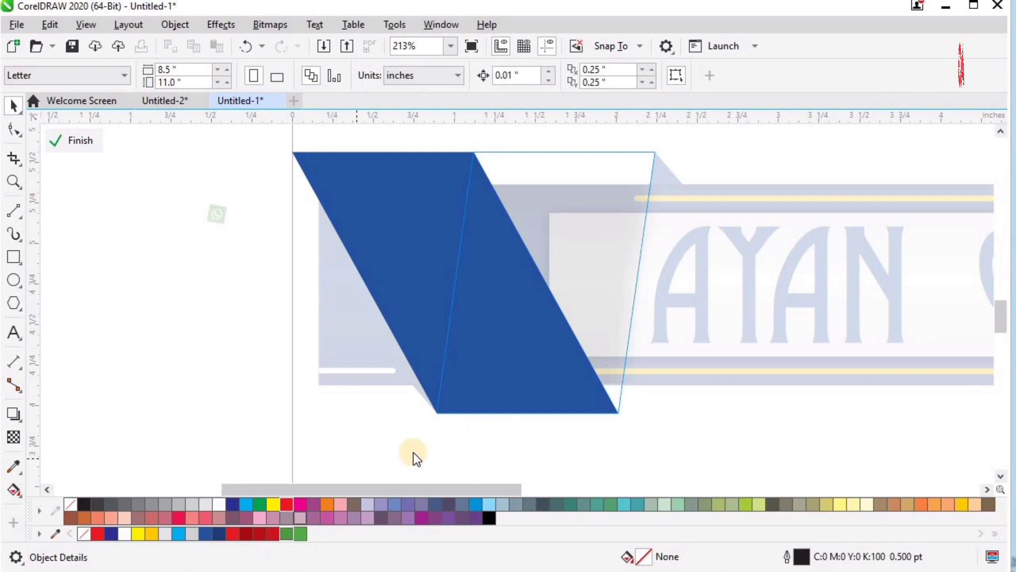
left_click(513, 391)
left_click(401, 250)
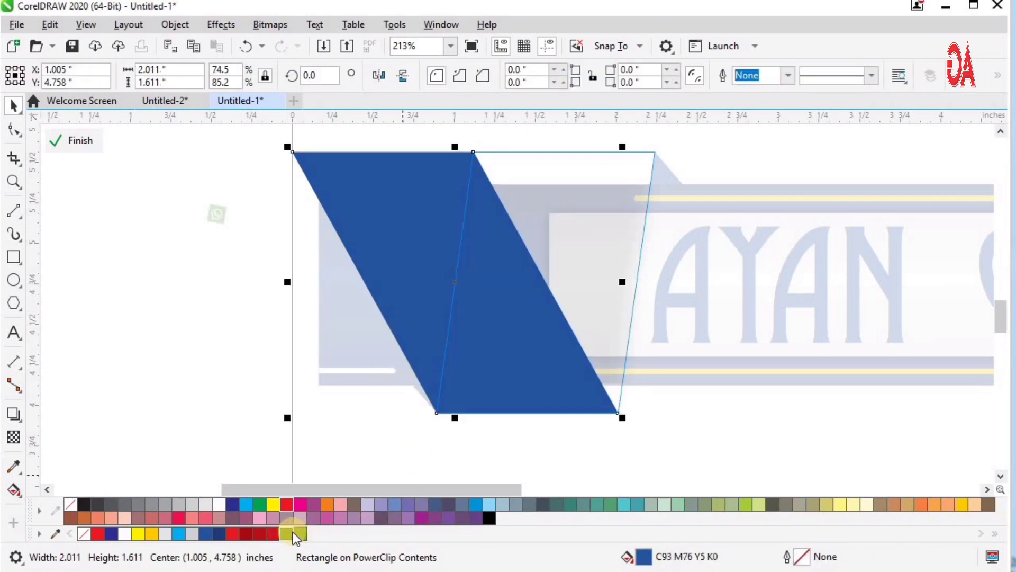
left_click_drag(295, 532, 301, 517)
left_click(248, 387, "ctrl")
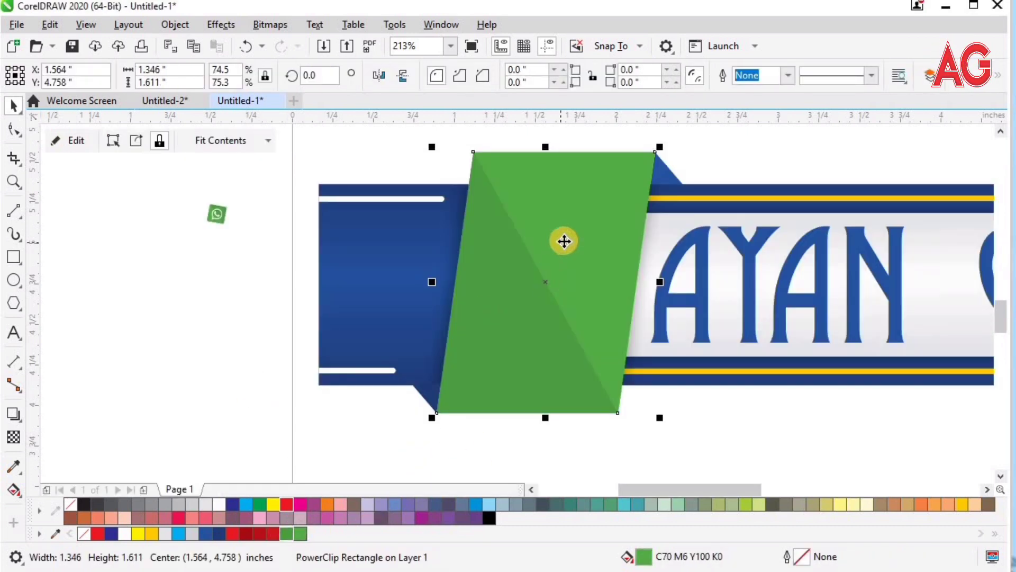
Darken the green shape inside the ribbon band's PowerClip to C70 M6 Y100 K15 and finish editing the contents.
left_click(572, 245, "ctrl")
left_click(266, 357, "ctrl")
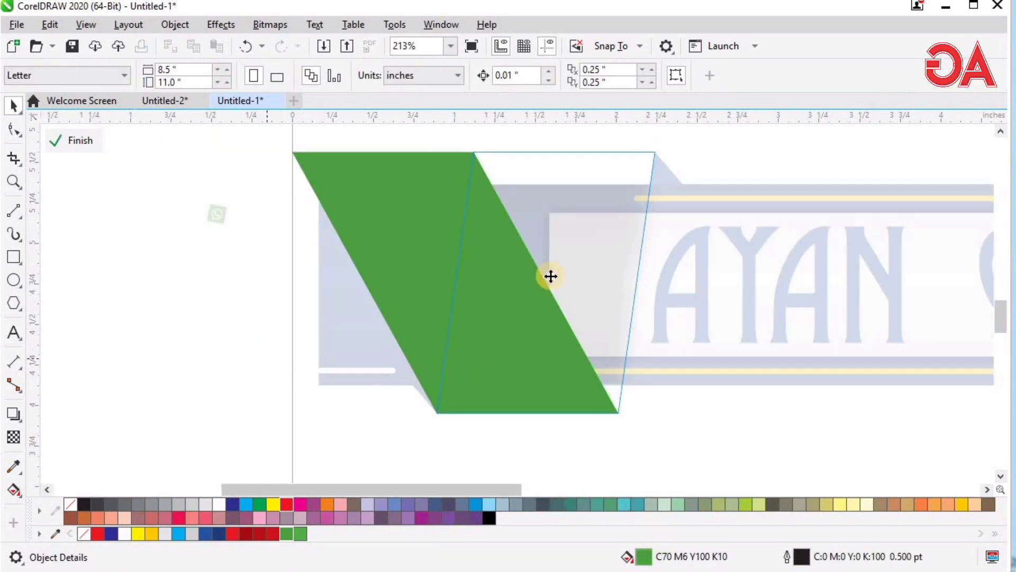
left_click(534, 362, "ctrl")
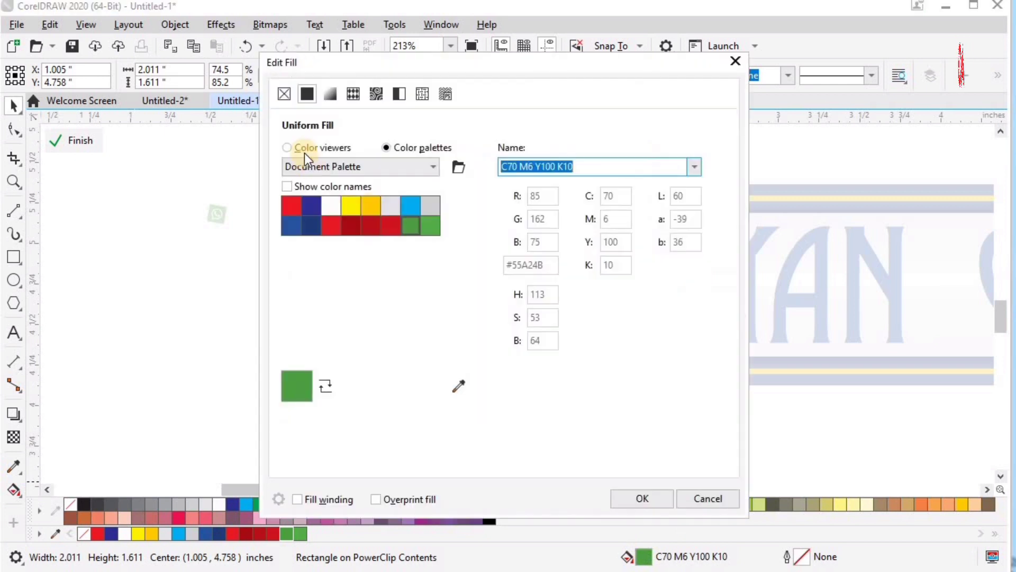
left_click(319, 149)
left_click_drag(624, 309, 572, 315)
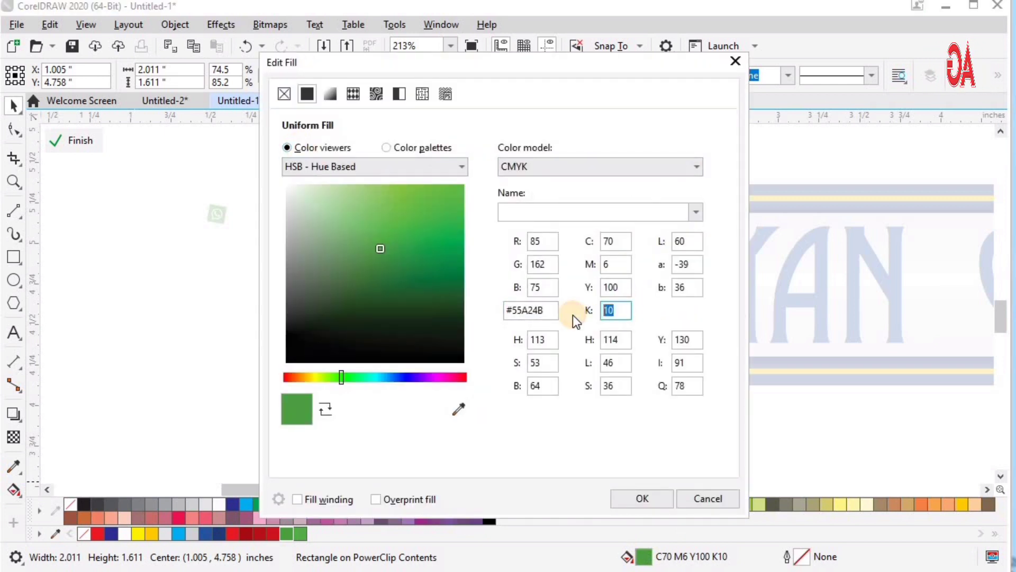
type("15")
key("Return")
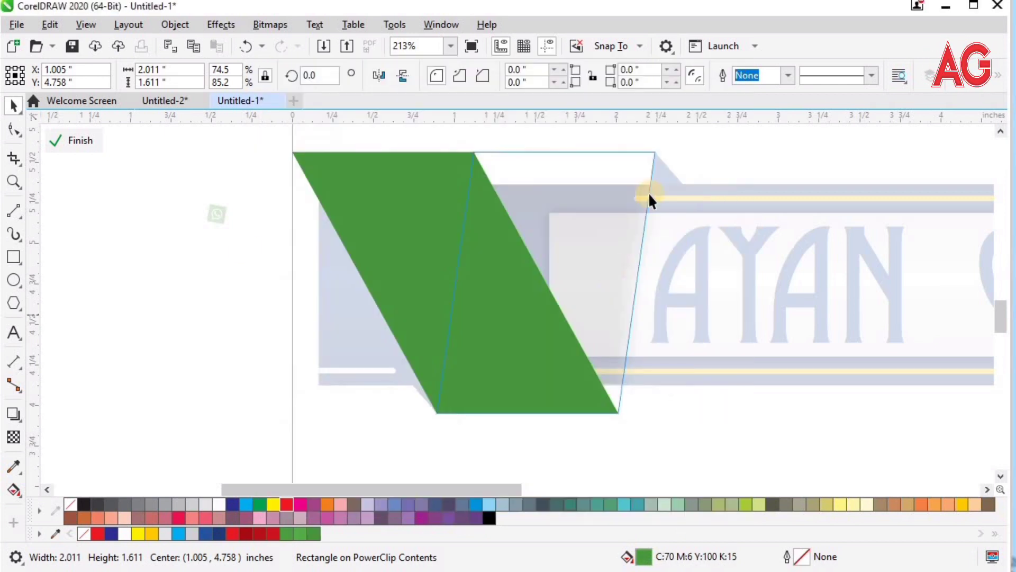
left_click(173, 293, "ctrl")
Recolour the fountain fill of the copied banner's long blue bar with the two greens.
scroll(350, 308, "down", 2)
key("F2")
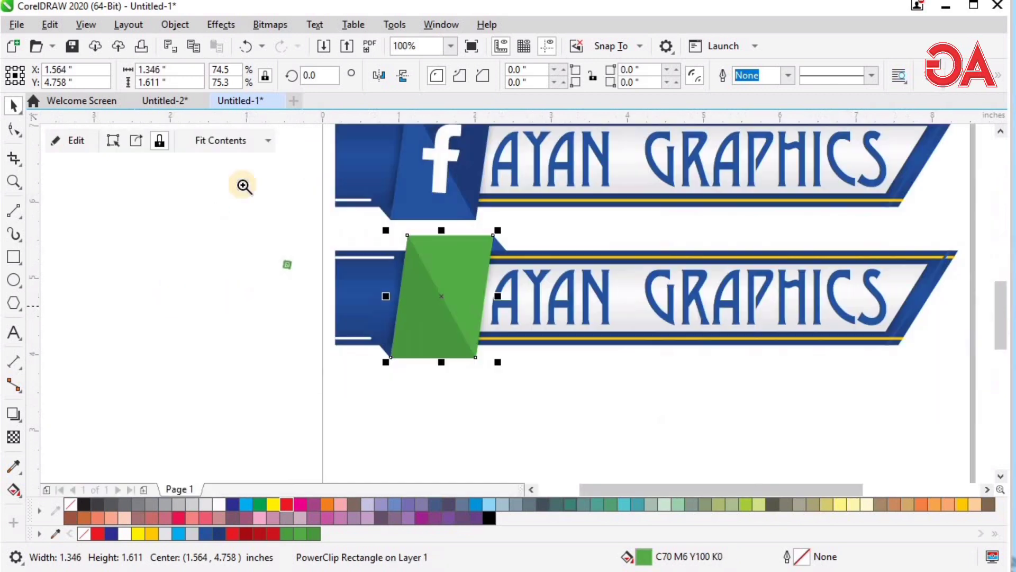
left_click_drag(246, 189, 748, 428)
key("space")
left_click(327, 290)
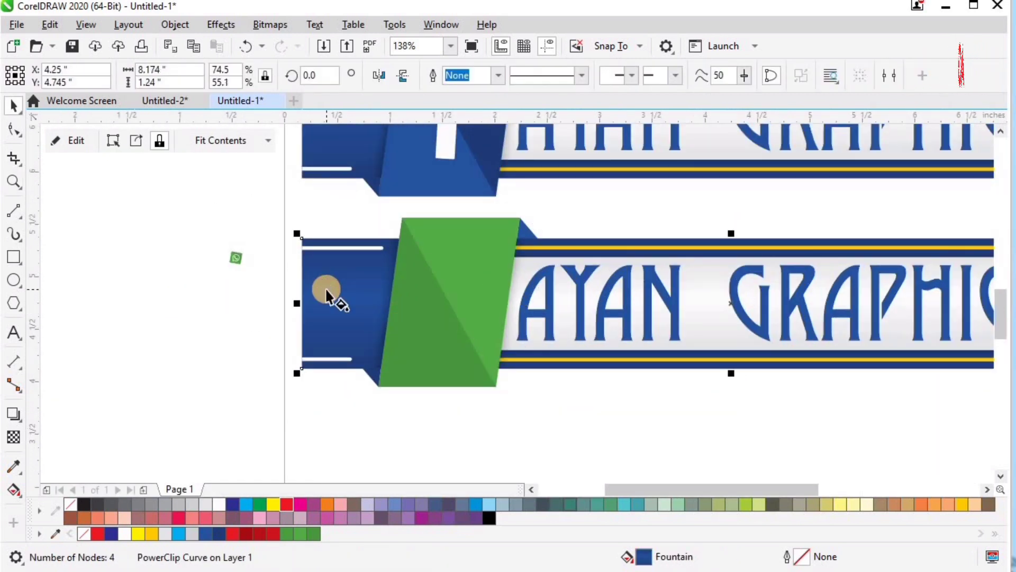
key("g")
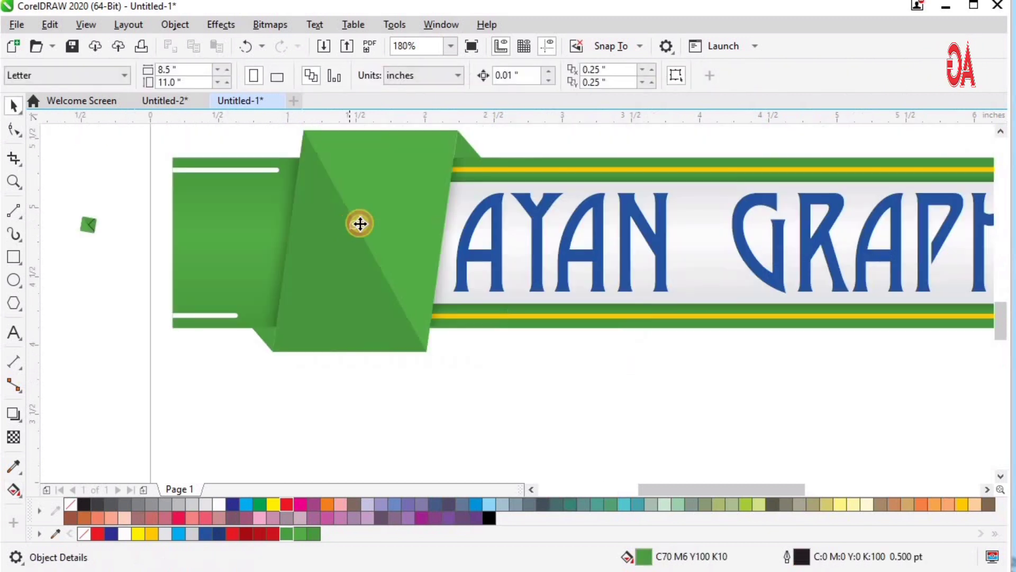
Enlarge the white WhatsApp logo over the green ribbon band to about 0.35 by 0.35 inches.
left_click(353, 223)
left_click_drag(363, 216, 426, 201)
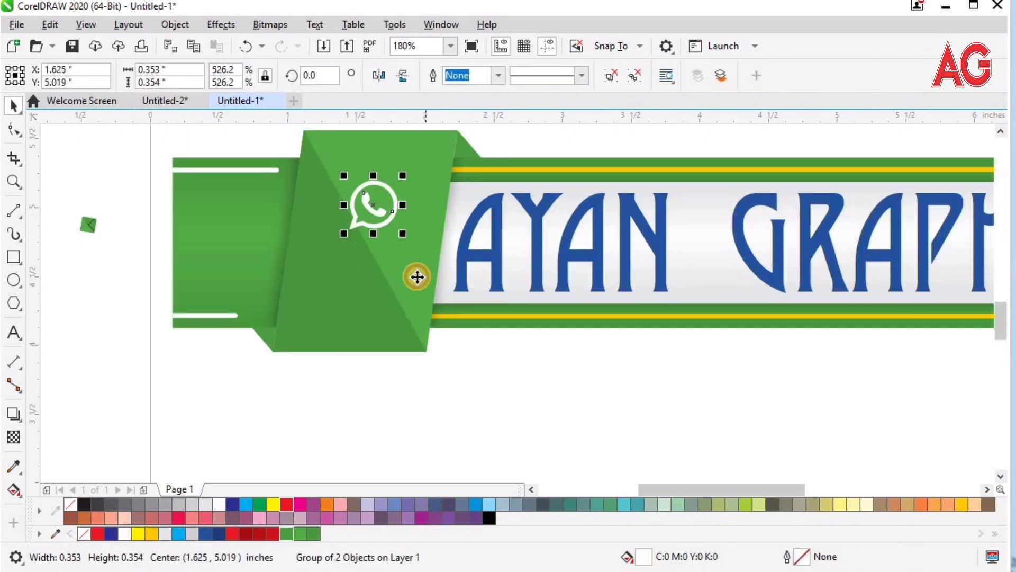
left_click(417, 277, "shift")
left_click(465, 362)
Centre the WhatsApp logo horizontally and vertically on the green ribbon band.
left_click(376, 216)
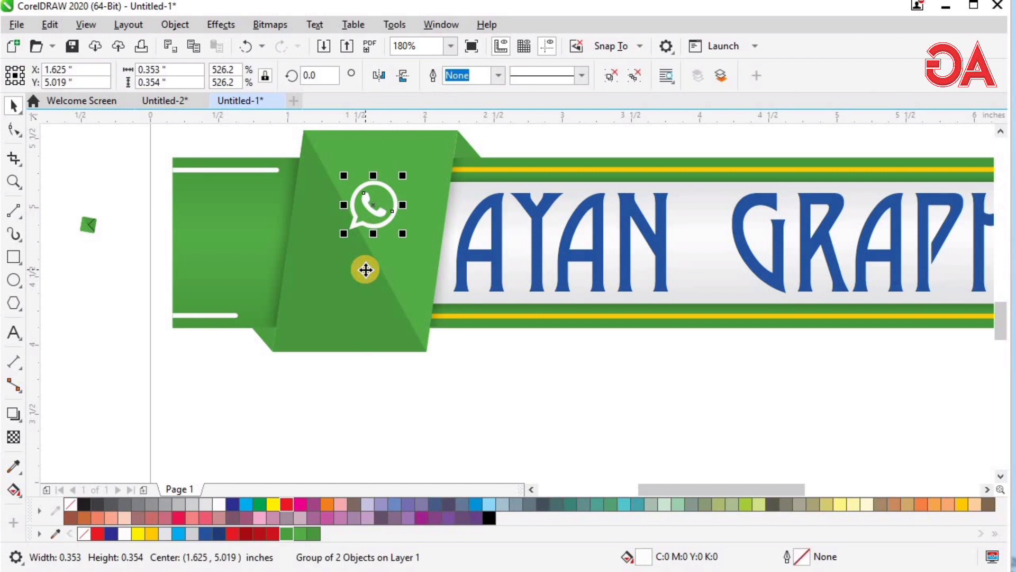
left_click(365, 269, "shift")
key("c")
key("e")
left_click(440, 382)
Enlarge the WhatsApp logo to about 0.76 by 0.76 inches on the green band and delete the leftover small green objects beside the page.
left_click(382, 223)
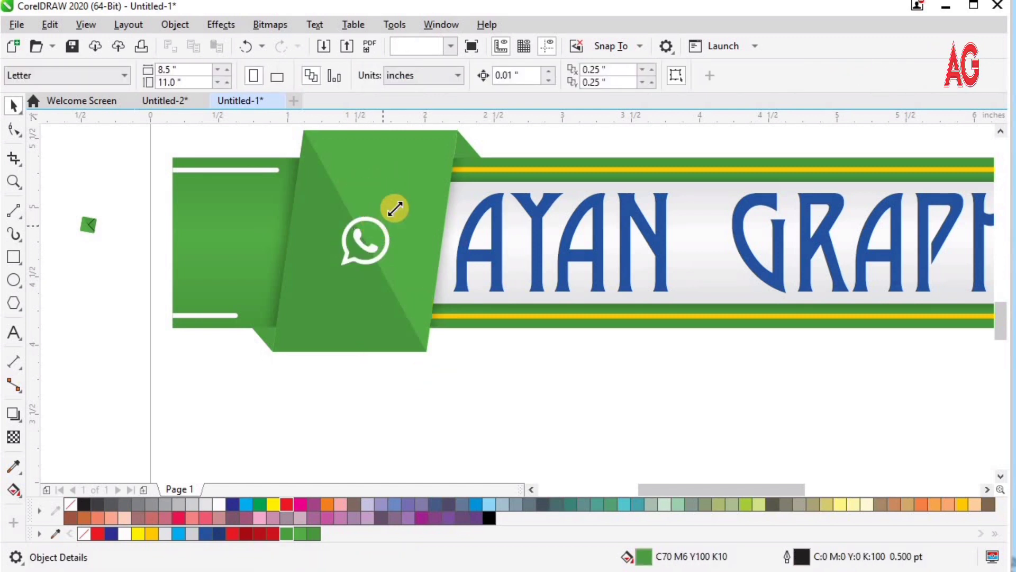
left_click_drag(392, 209, 437, 179)
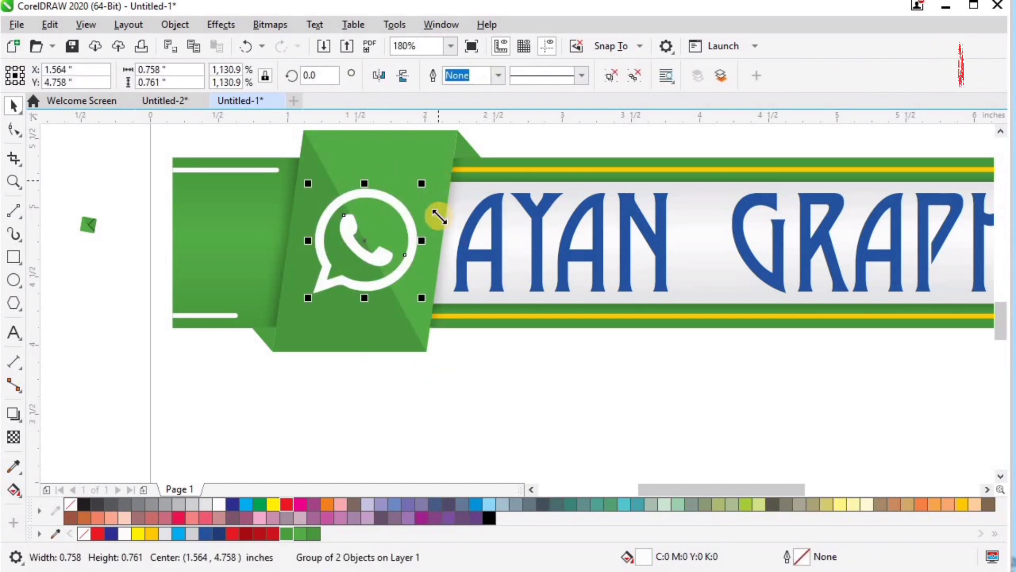
scroll(436, 204, "down", 2)
key("F2")
left_click_drag(265, 144, 600, 260)
left_click_drag(225, 243, 303, 328)
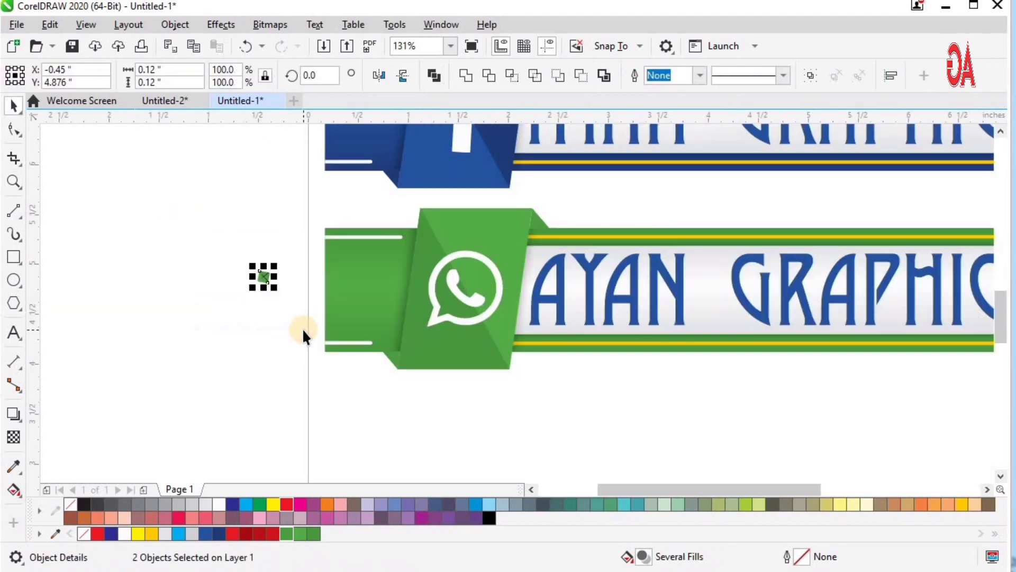
key("Delete")
Recolour the outline of the diagonal blue stripe inside the green bar's PowerClip to green and finish editing the contents.
scroll(303, 328, "down", 2)
key("F2")
left_click_drag(404, 252, 706, 392)
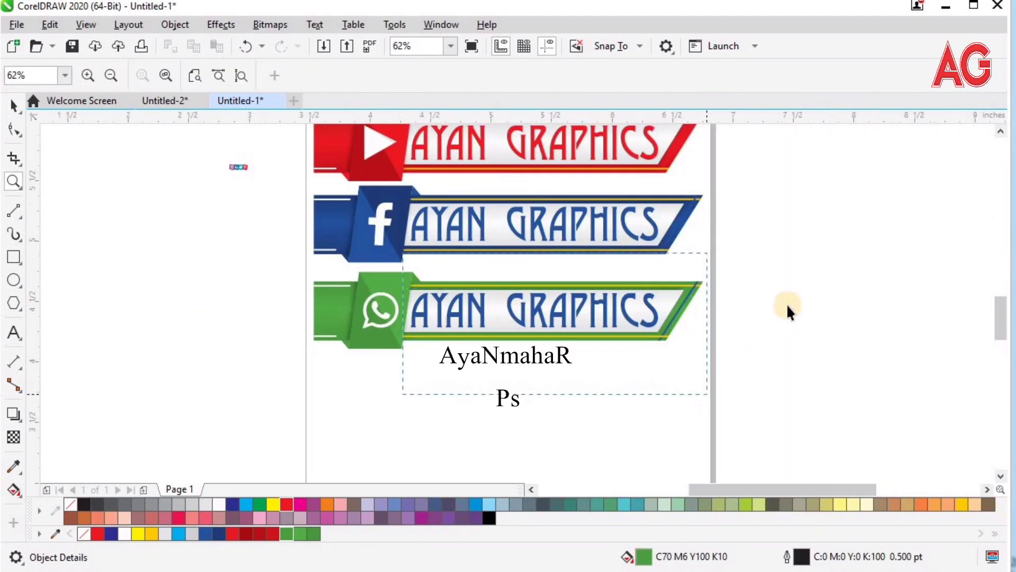
double_click(822, 287)
key("space")
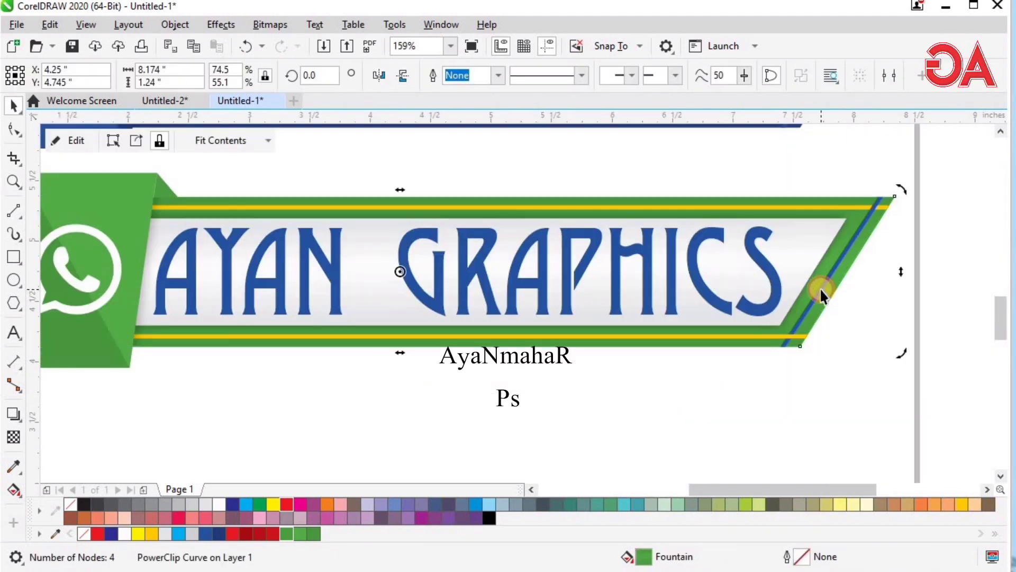
left_click(821, 289, "ctrl")
left_click(798, 285)
left_click(885, 182)
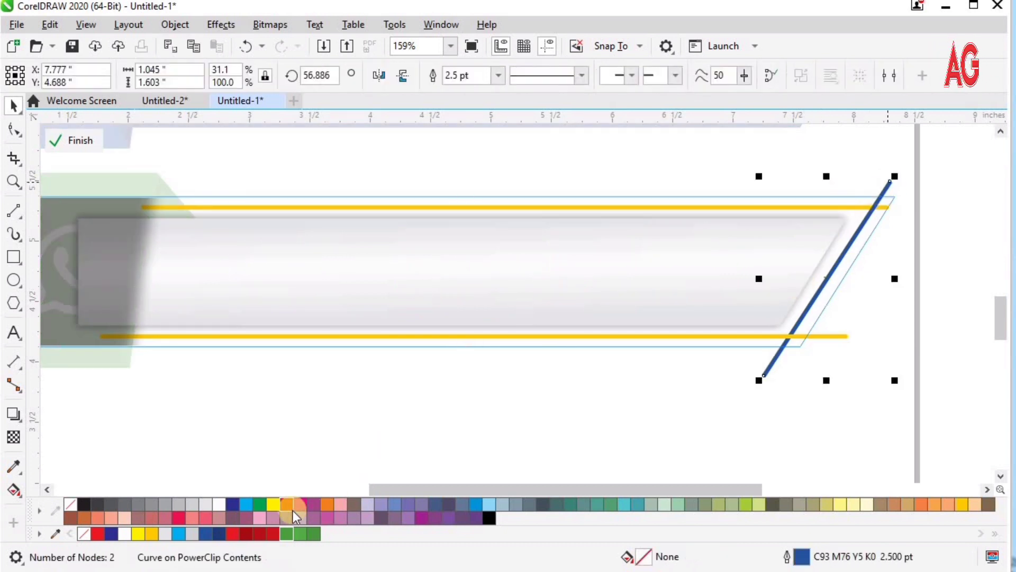
right_click(571, 505)
left_click(859, 400, "ctrl")
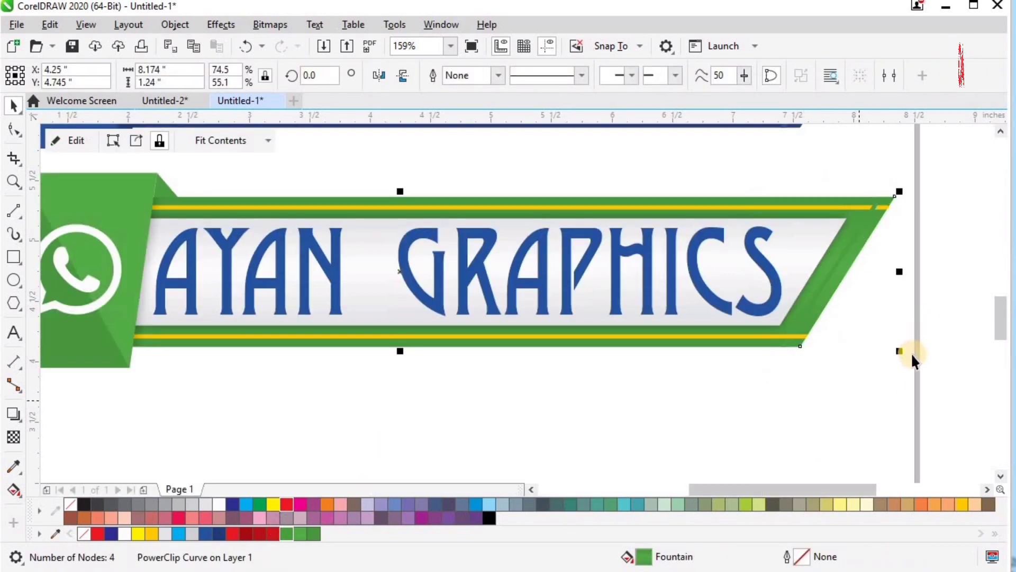
key("F2")
left_click_drag(683, 211, 986, 395)
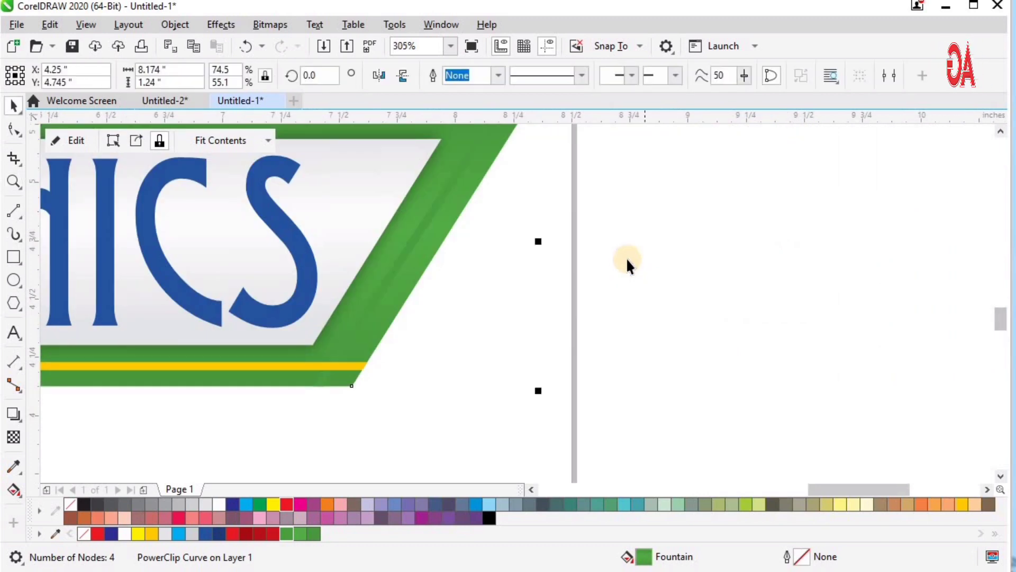
scroll(605, 240, "down", 2)
Replace the AYAN GRAPHICS text on the green WhatsApp banner with the contact's phone number.
key("F2")
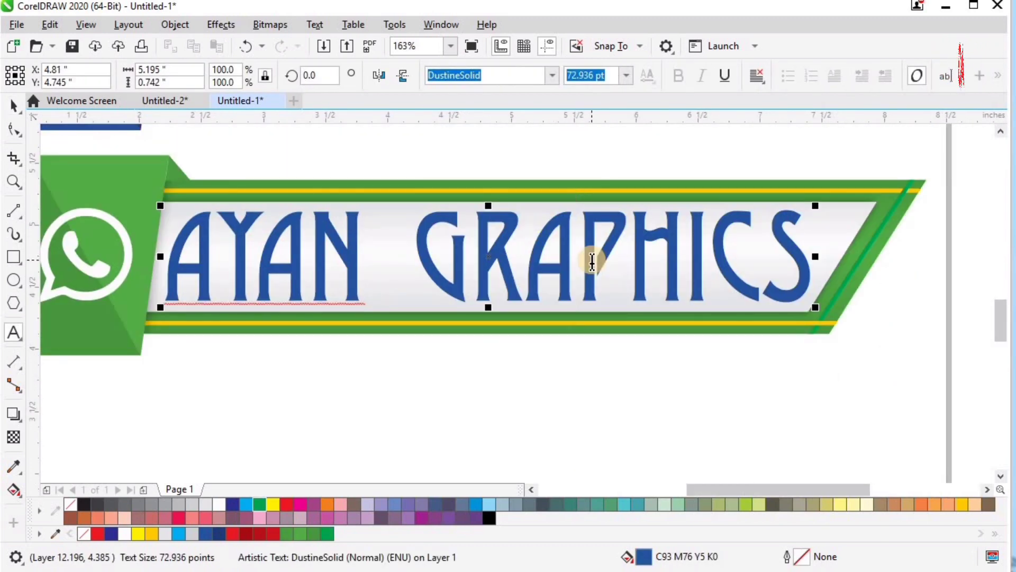
key("ctrl+a")
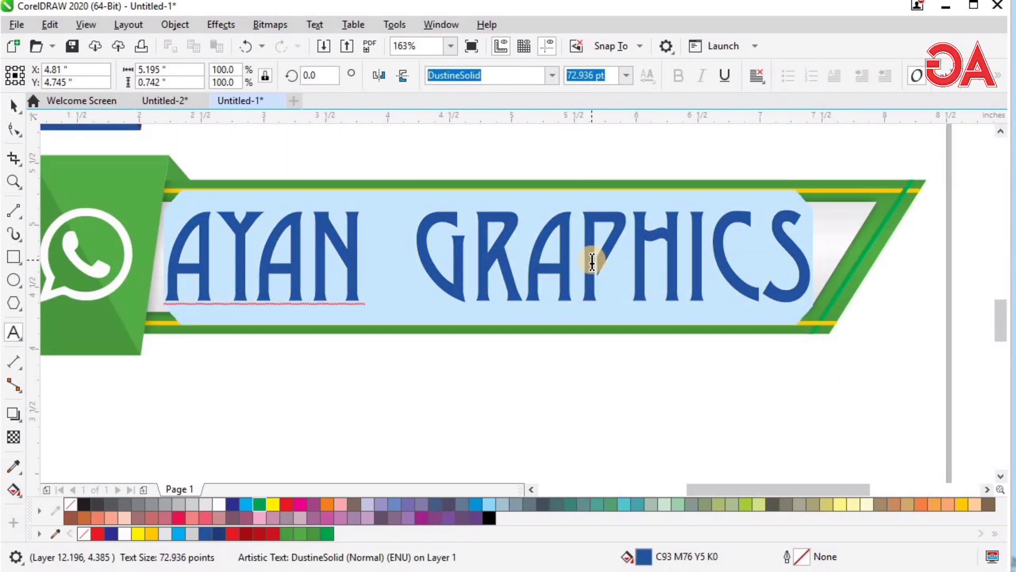
type("0302")
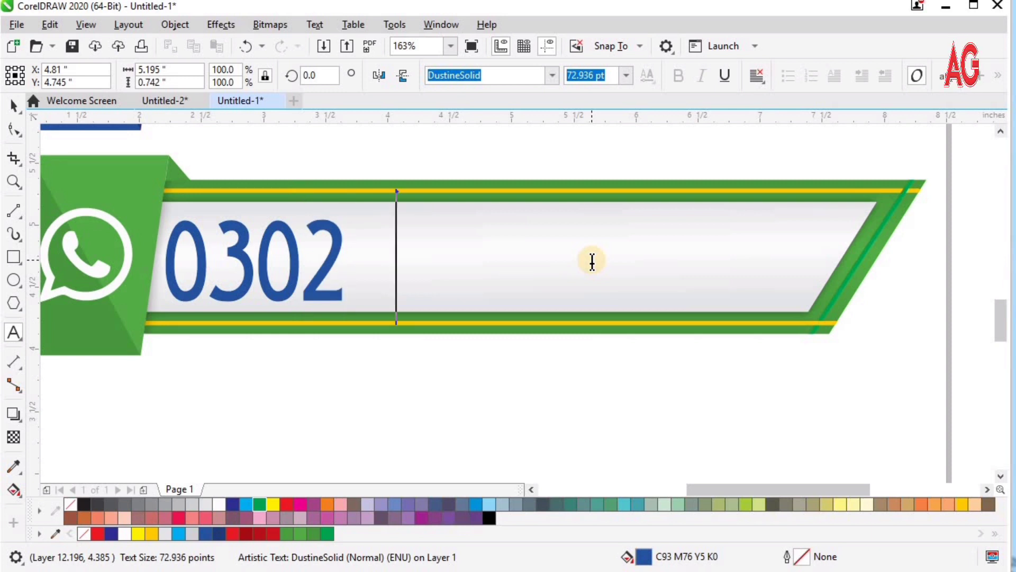
type(" 1234")
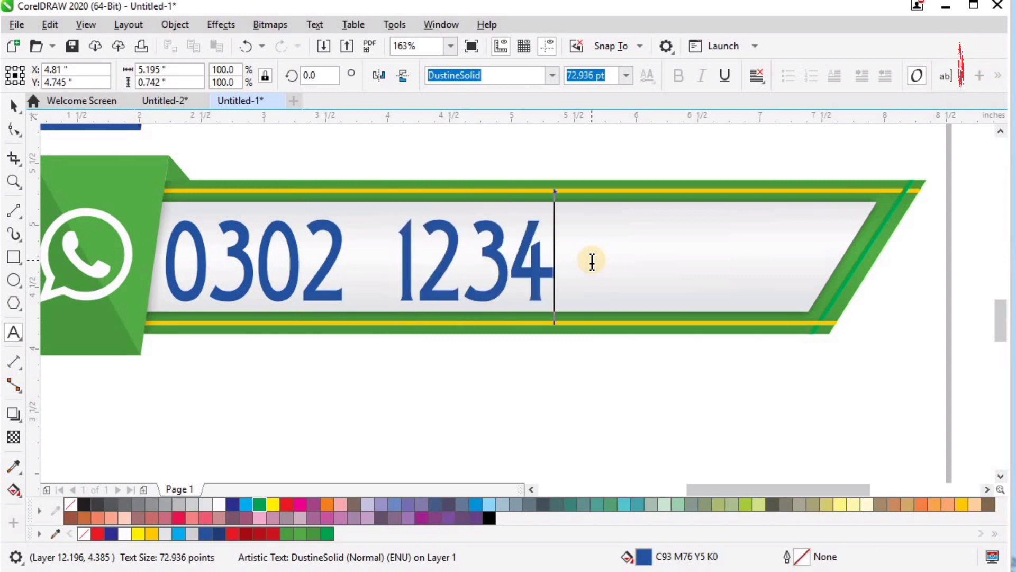
type("5678")
key("Escape")
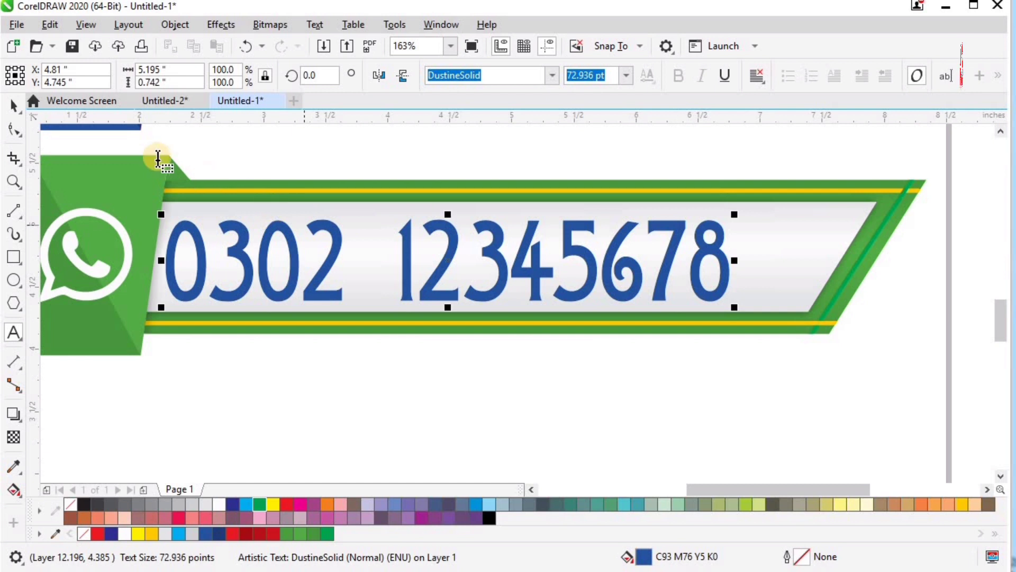
Centre the phone number horizontally on the green bar and shift it horizontally onto the light panel, at about X 4.717 inches.
left_click(13, 105)
left_click(786, 259, "shift")
key("c")
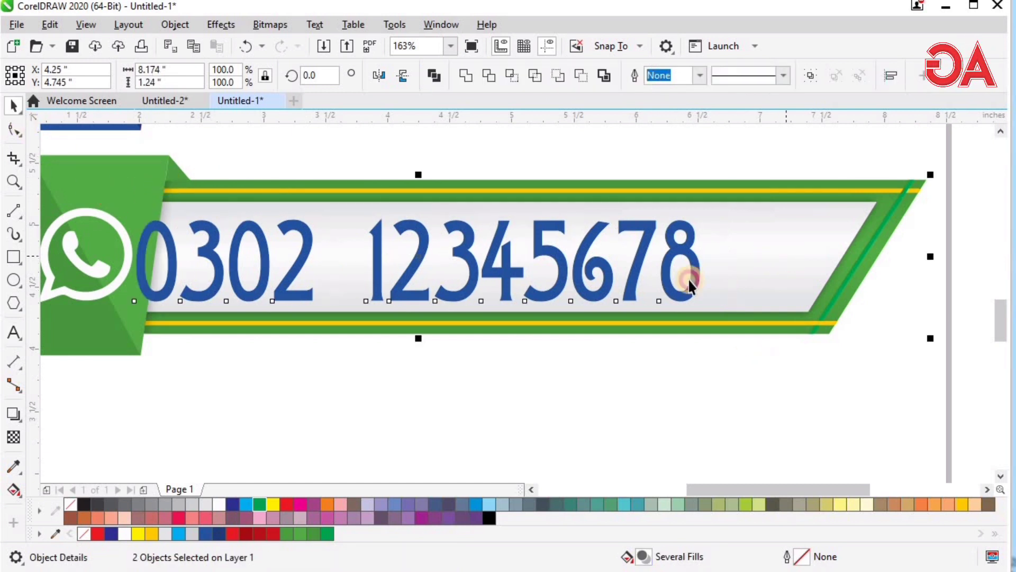
key("Escape")
left_click_drag(722, 258, 728, 256)
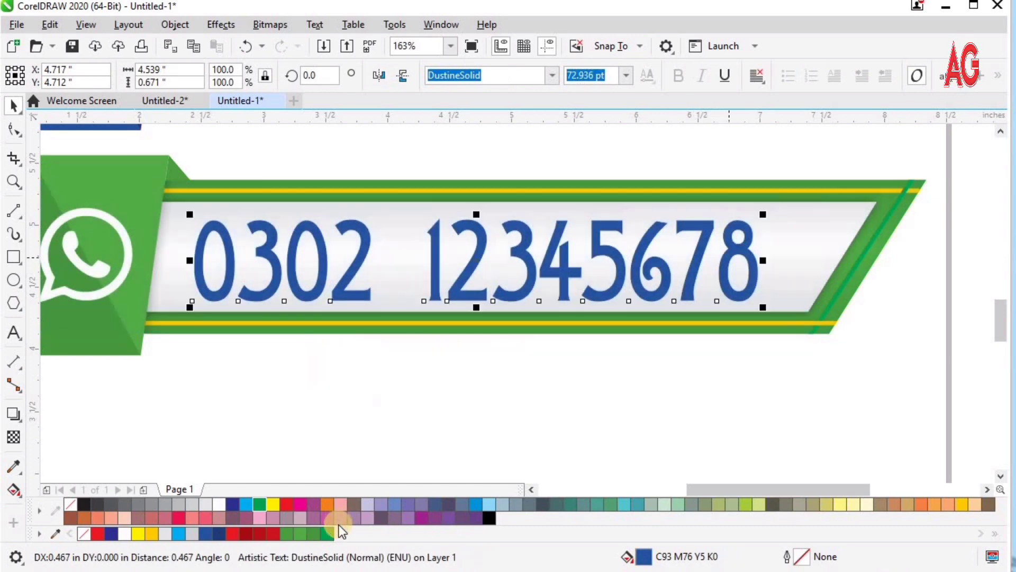
Recolour the phone number text with the WhatsApp banner's darker green.
left_click(300, 533)
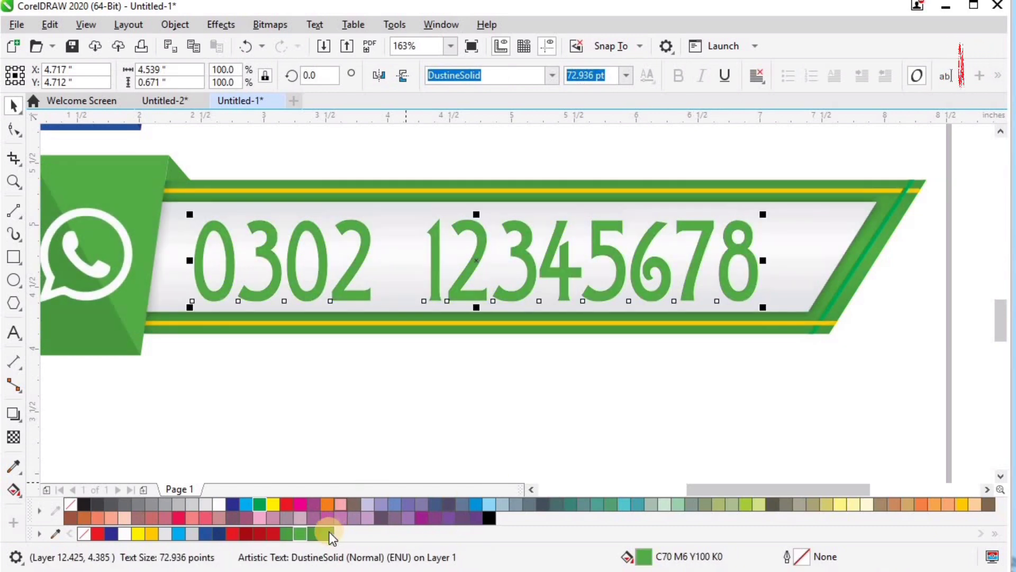
left_click(311, 533)
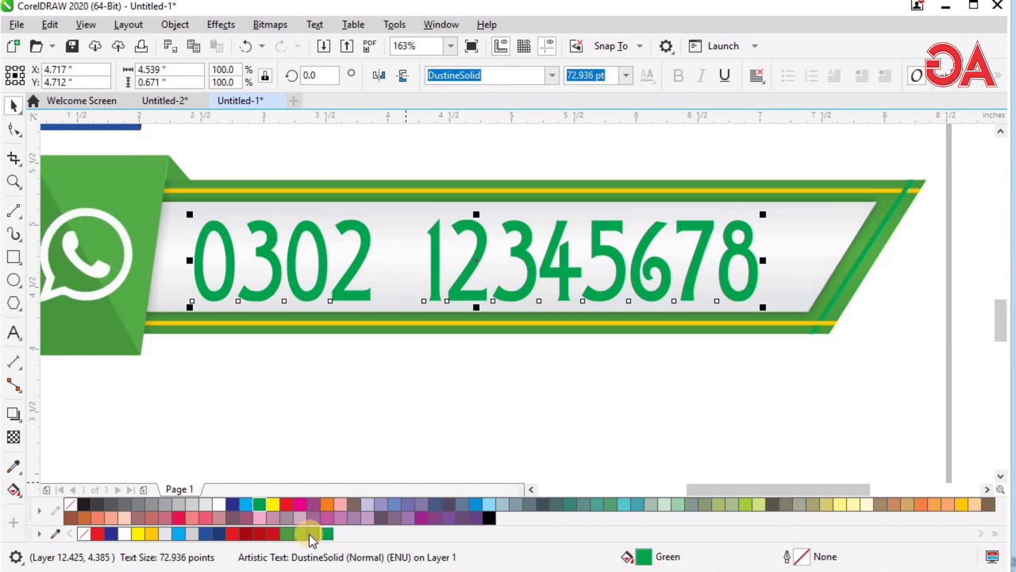
left_click(465, 465)
key("F4")
Duplicate the whole light blue Twitter banner directly below the original in the column of banners.
key("F2")
left_click_drag(224, 322, 942, 546)
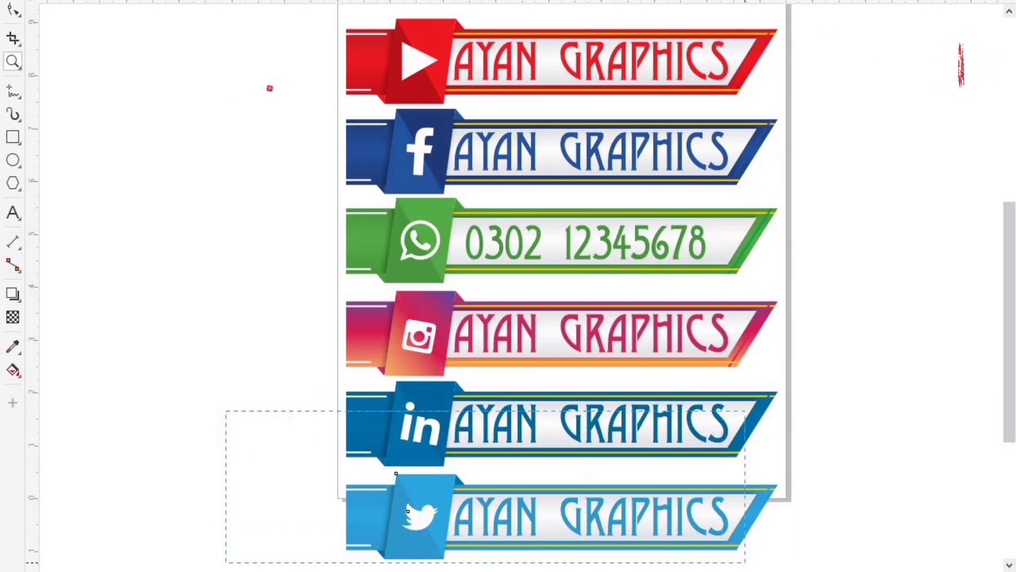
left_click_drag(745, 562, 896, 571)
left_click(402, 233)
left_click_drag(920, 428, 917, 423)
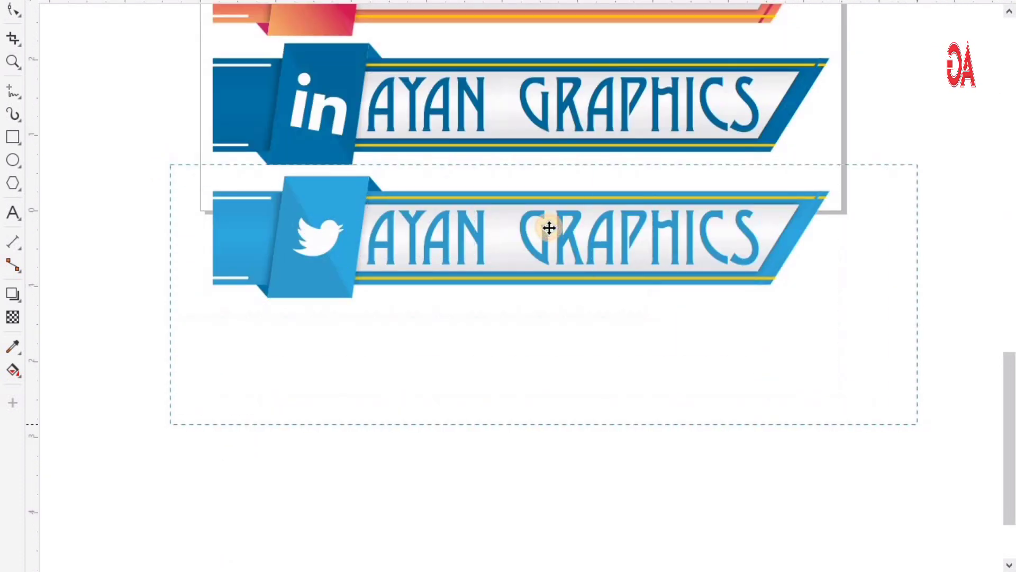
left_click_drag(549, 228, 549, 363)
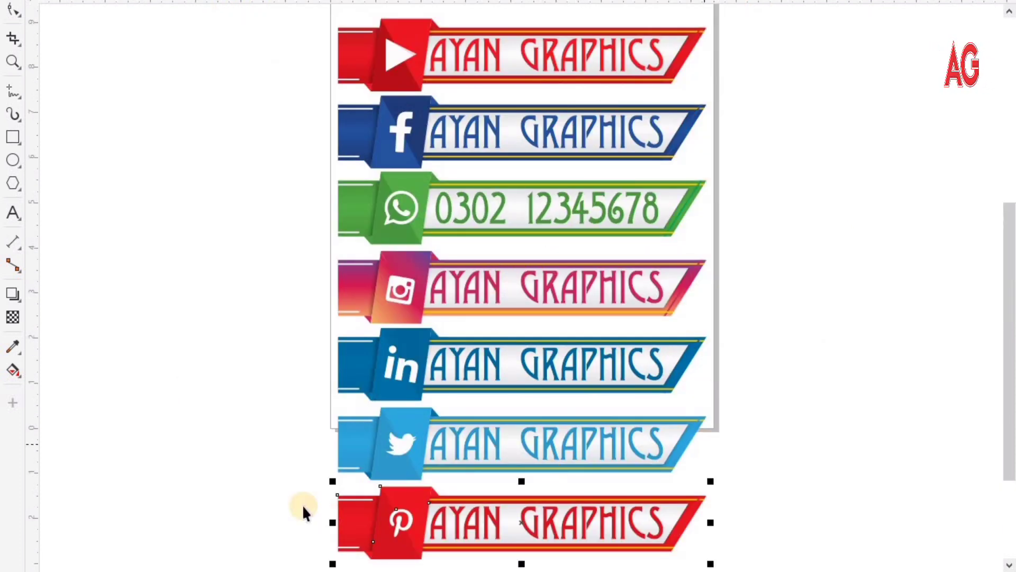
key("ctrl+a")
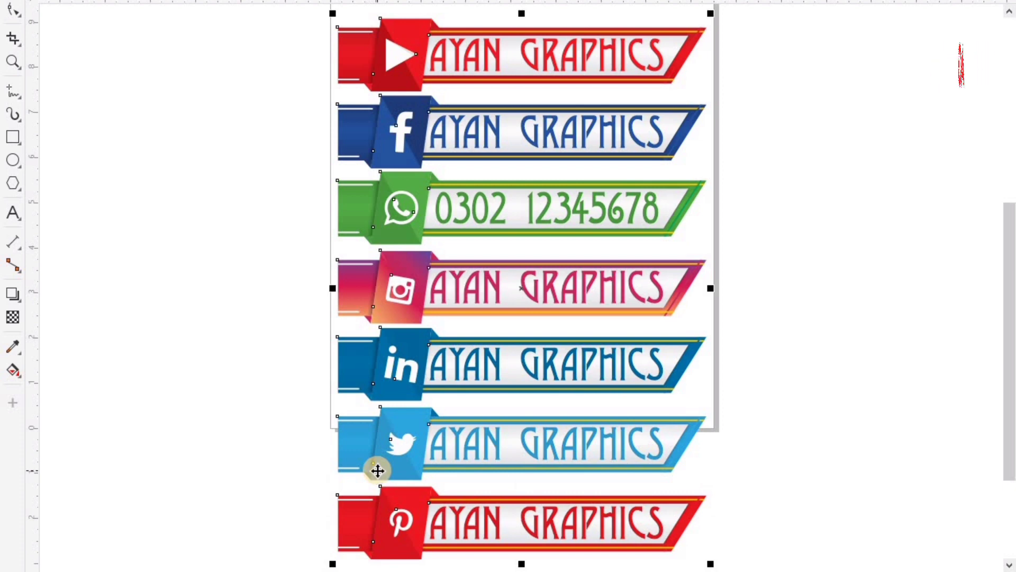
left_click_drag(374, 308, 441, 297)
key("ctrl+z")
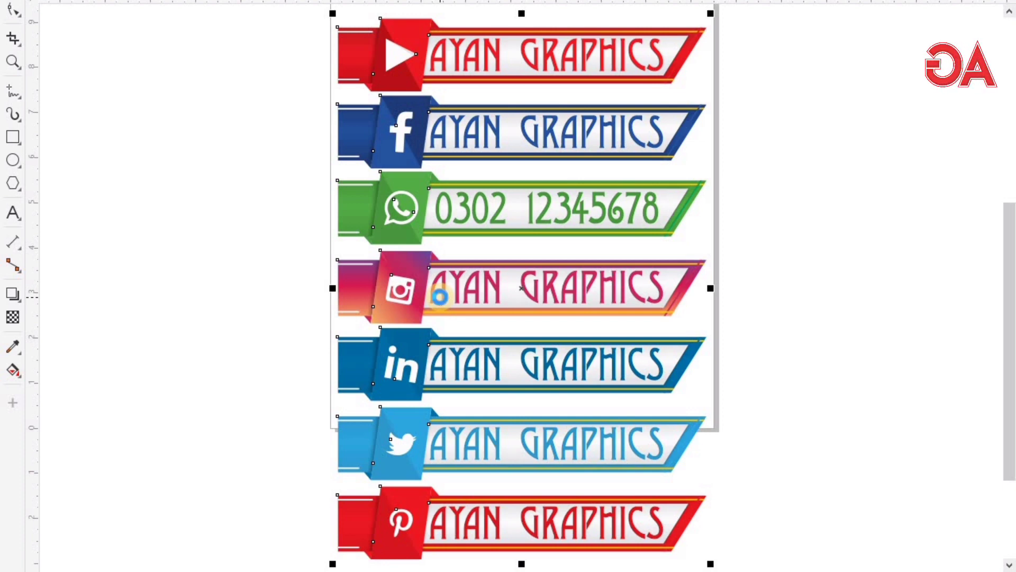
key("shift+a")
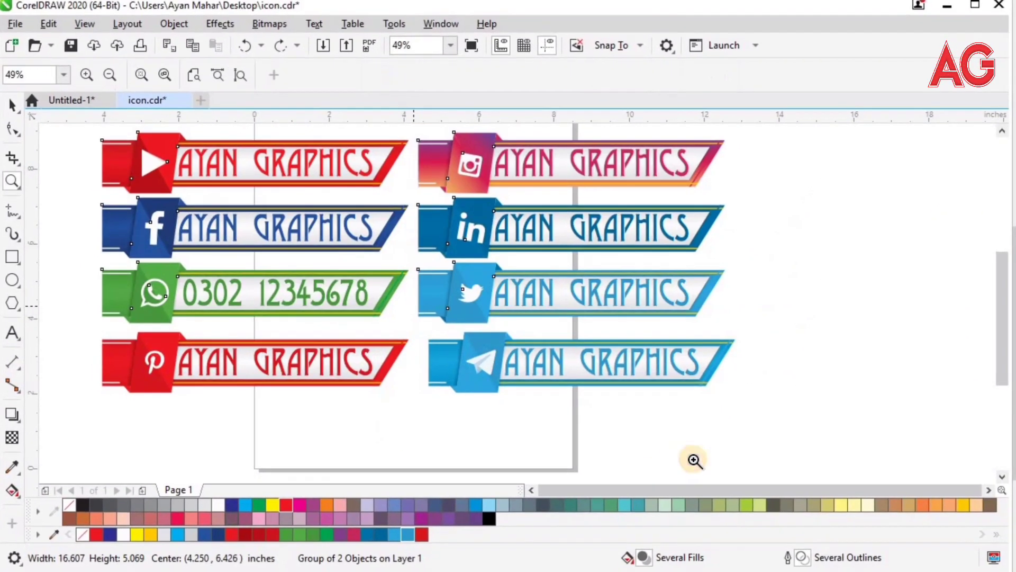
Move the Telegram banner horizontally towards the Pinterest banner, centring it at about X 8.541 inches.
left_click_drag(414, 306, 695, 461)
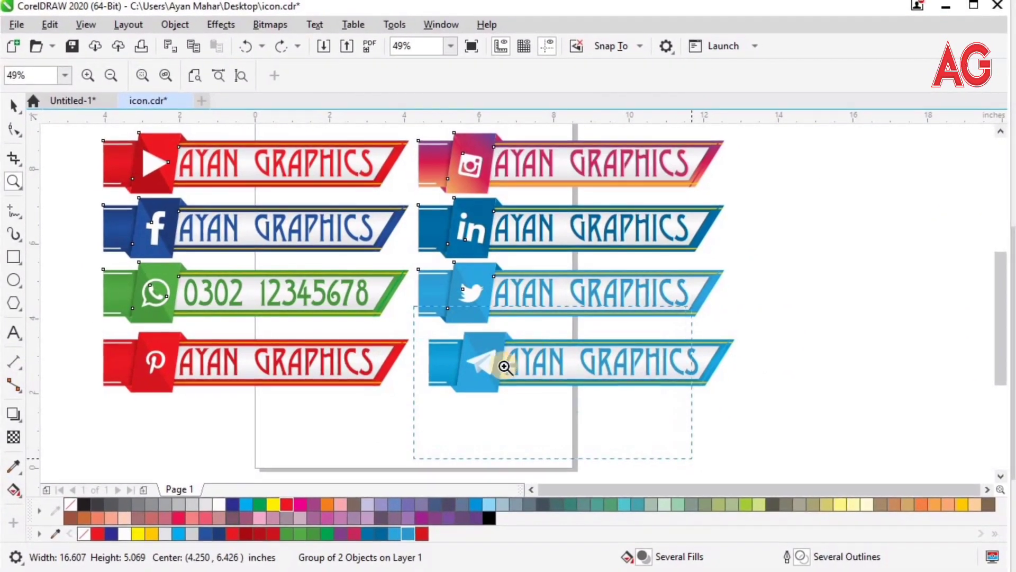
left_click_drag(204, 172, 951, 355)
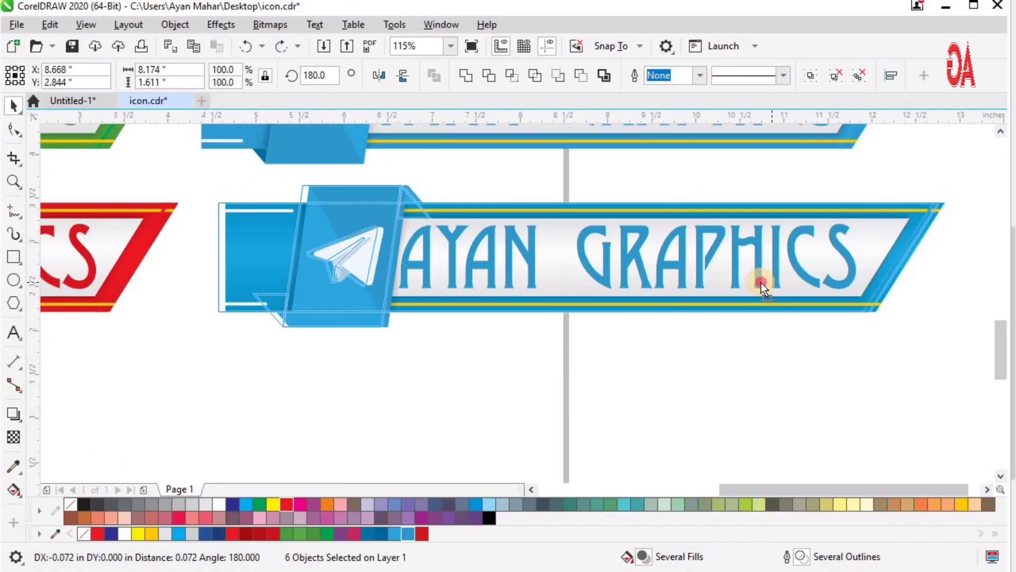
left_click_drag(761, 283, 618, 424)
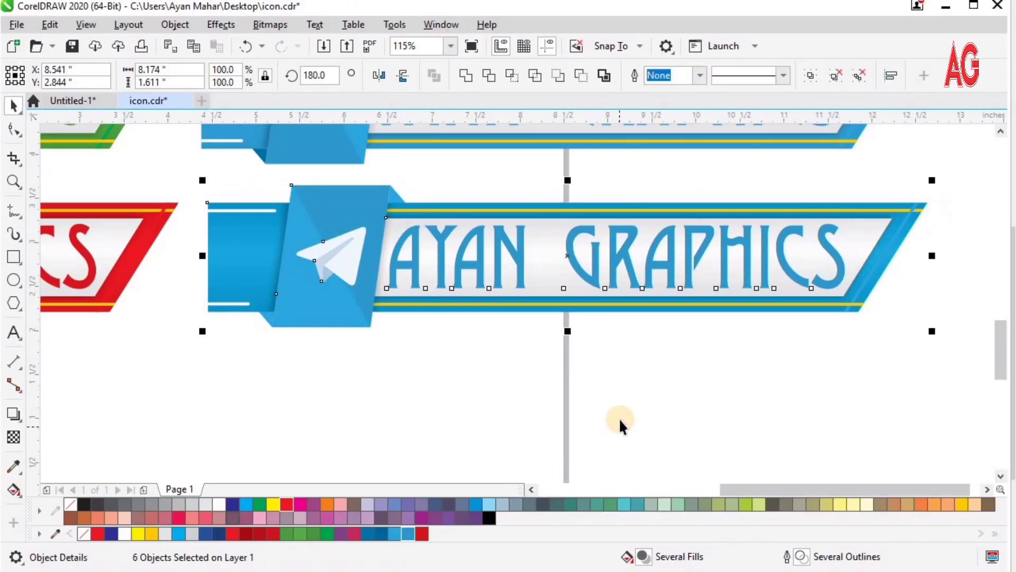
left_click(618, 418)
Duplicate the Telegram banner into a new row below the Pinterest banner.
key("F4")
scroll(545, 442, "down", 2)
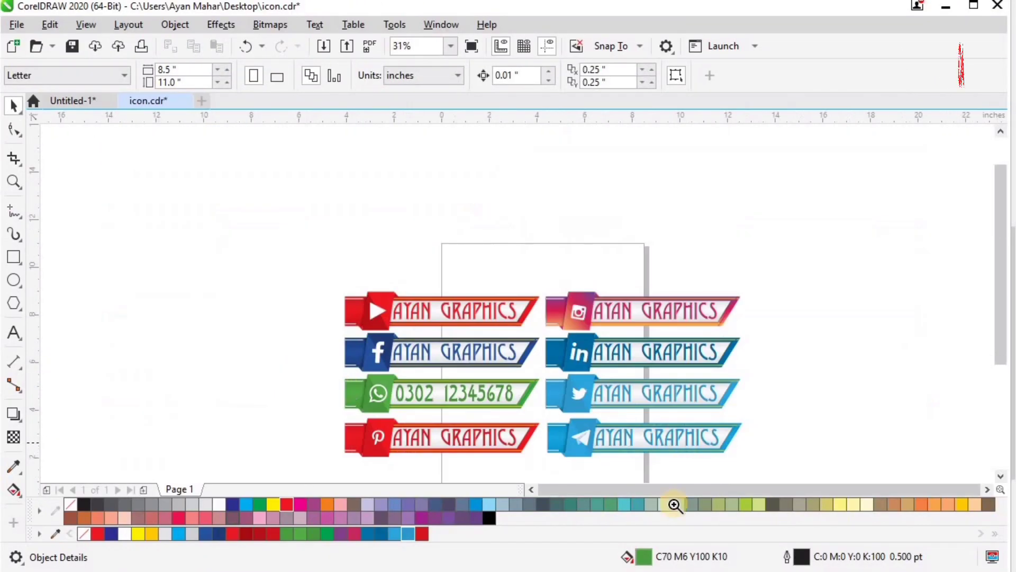
key("F2")
left_click_drag(288, 368, 847, 535)
left_click_drag(410, 331, 818, 182)
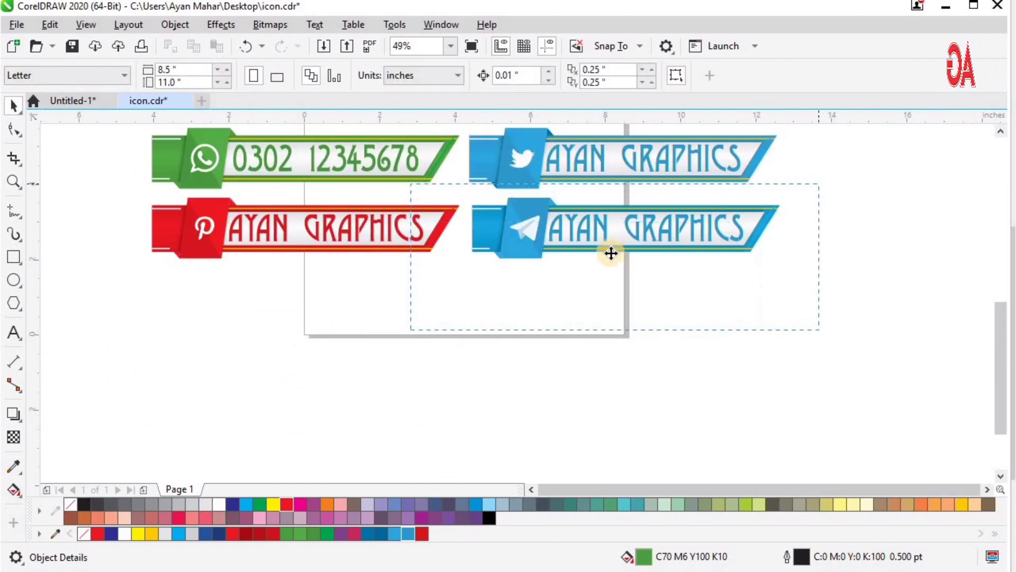
left_click_drag(610, 236, 286, 300)
left_click(247, 471)
Try a red C0 M100 Y100 K0 fill on the white Snapchat logo of the yellow banner.
key("F4")
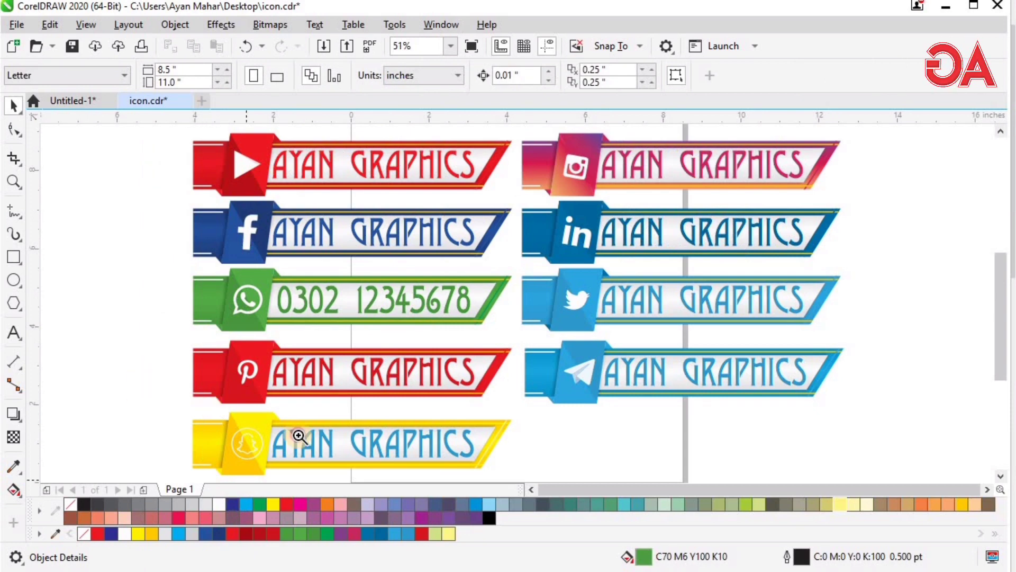
key("z")
left_click_drag(136, 374, 427, 482)
left_click_drag(191, 207, 649, 467)
key("space")
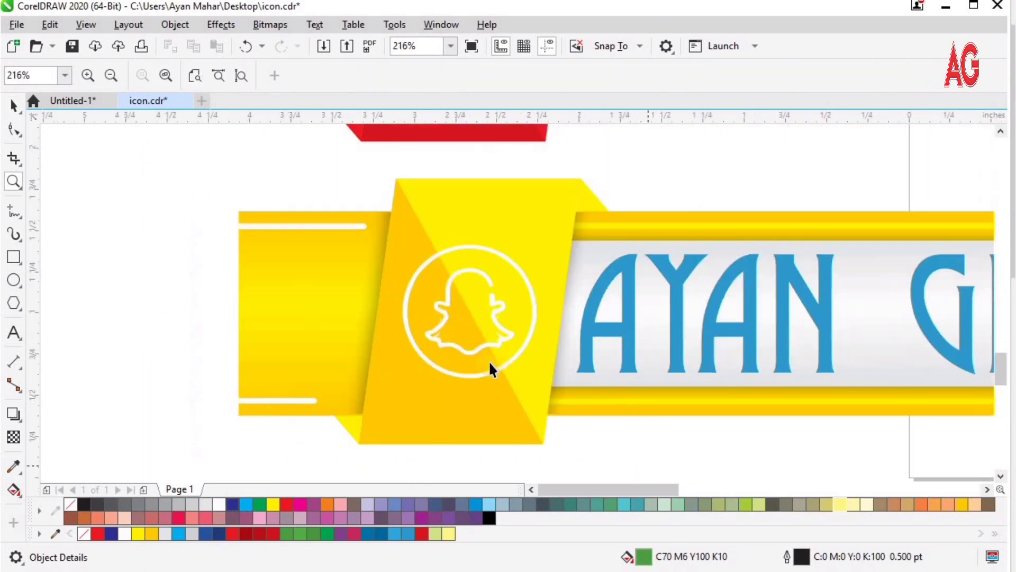
left_click(476, 352)
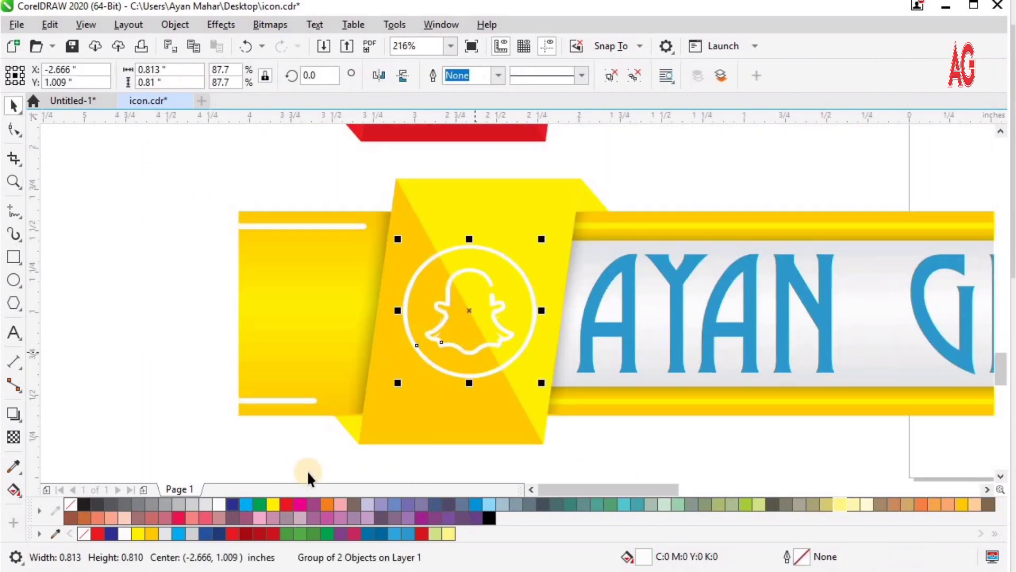
left_click(284, 502)
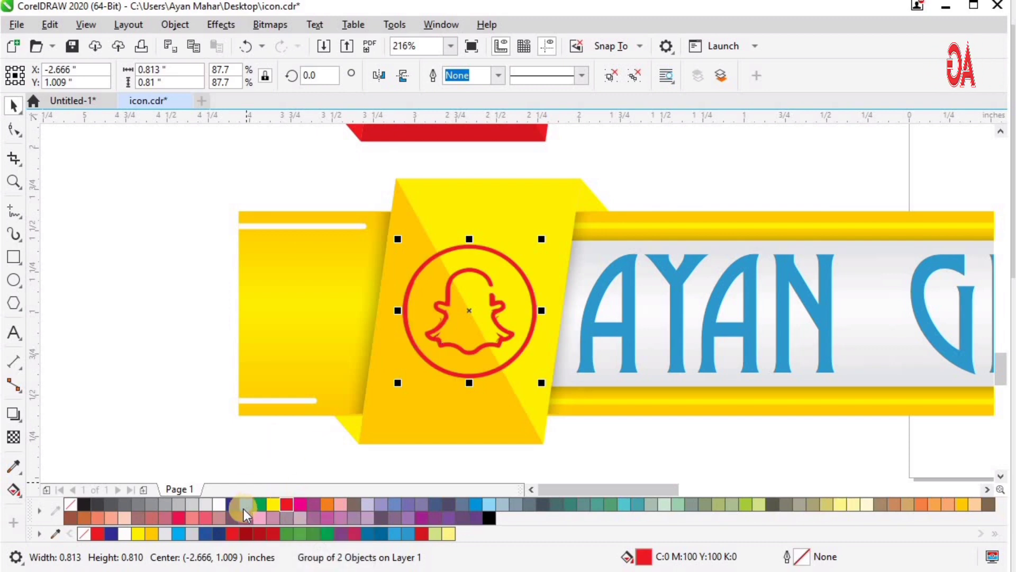
Duplicate the TikTok banner into a new row below the yellow Snapchat banner.
key("F4")
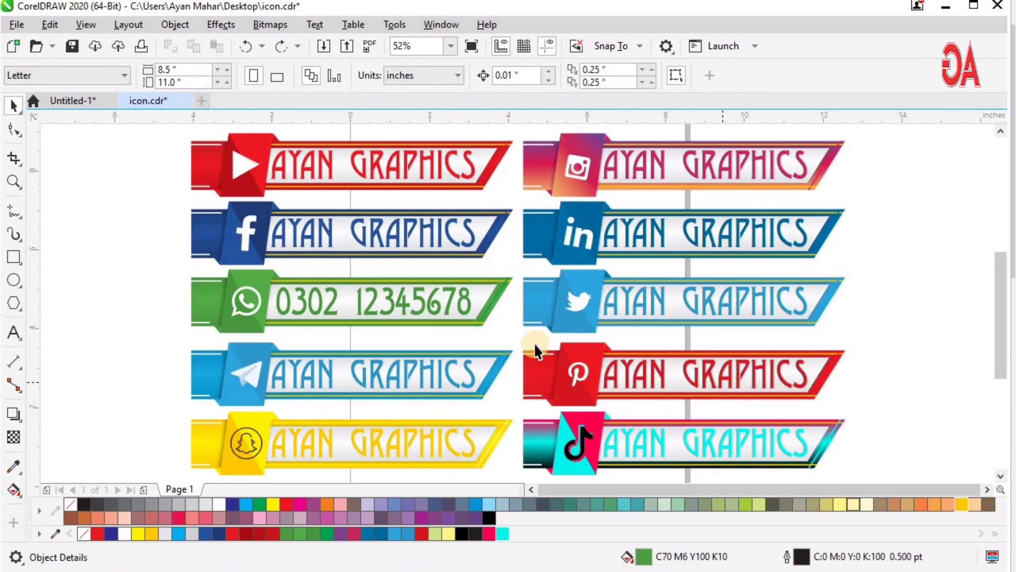
key("z")
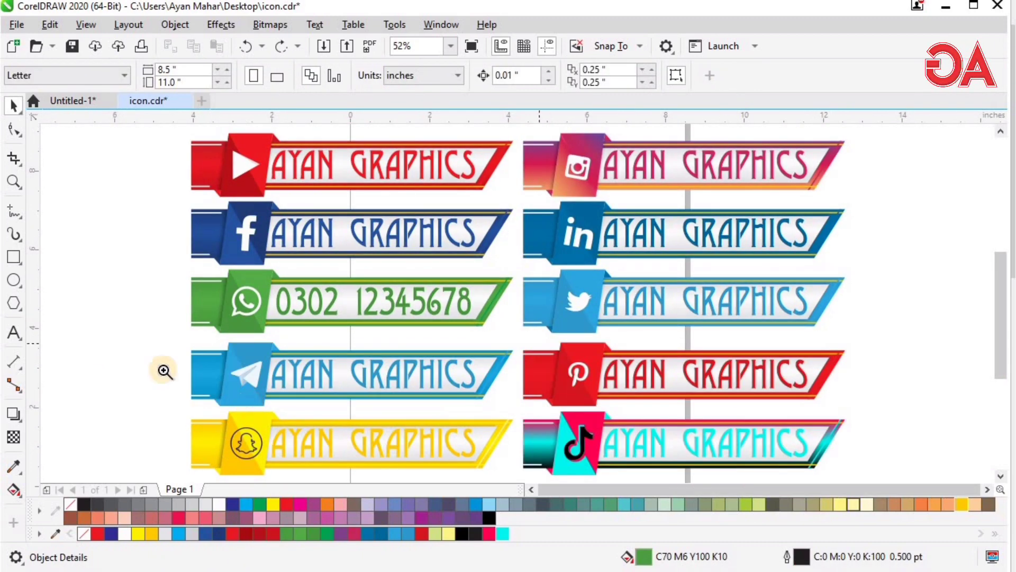
left_click_drag(91, 347, 637, 324)
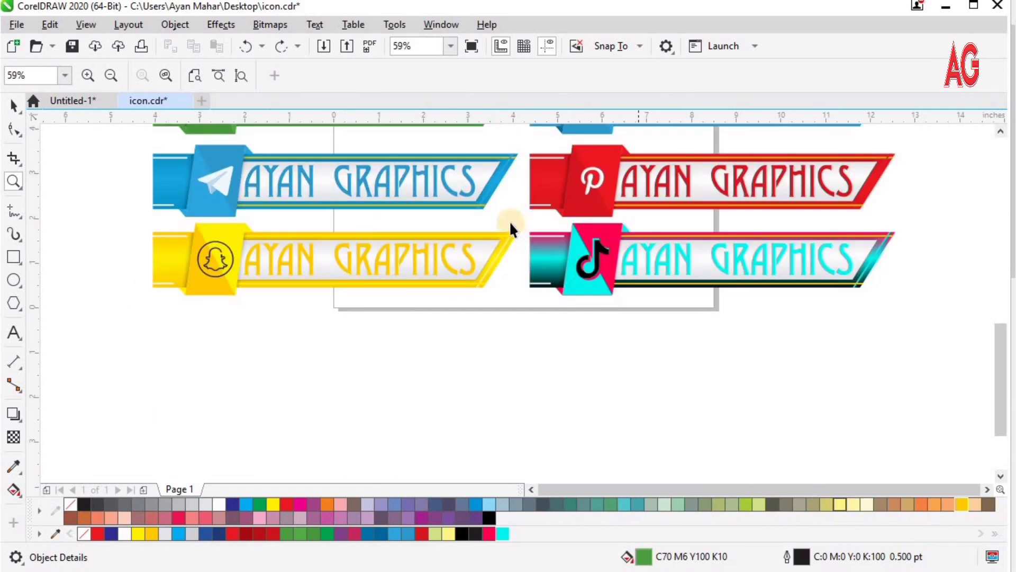
key("space")
left_click_drag(511, 223, 793, 299)
left_click_drag(930, 207, 524, 324)
left_click_drag(606, 271, 220, 352)
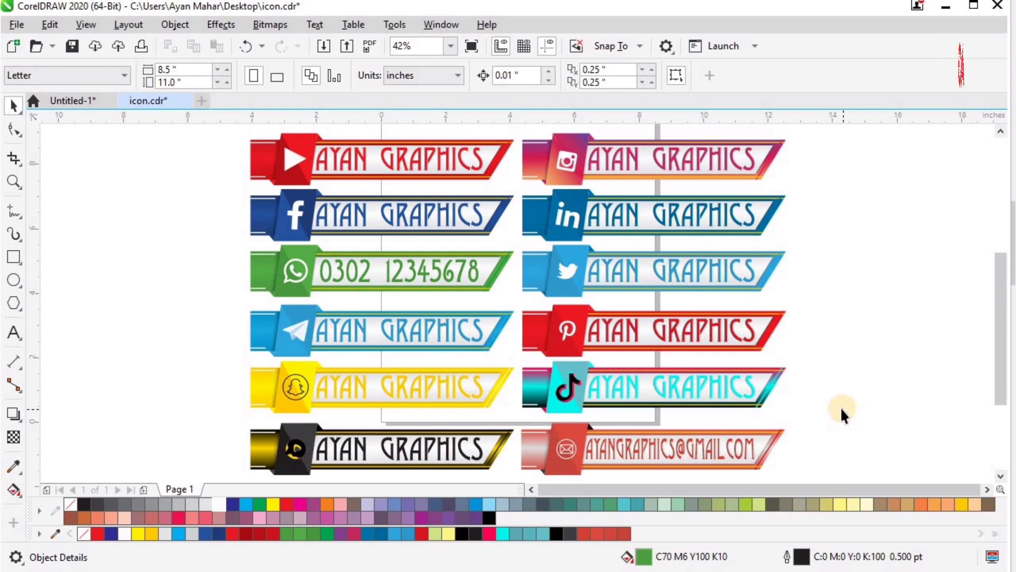
key("z")
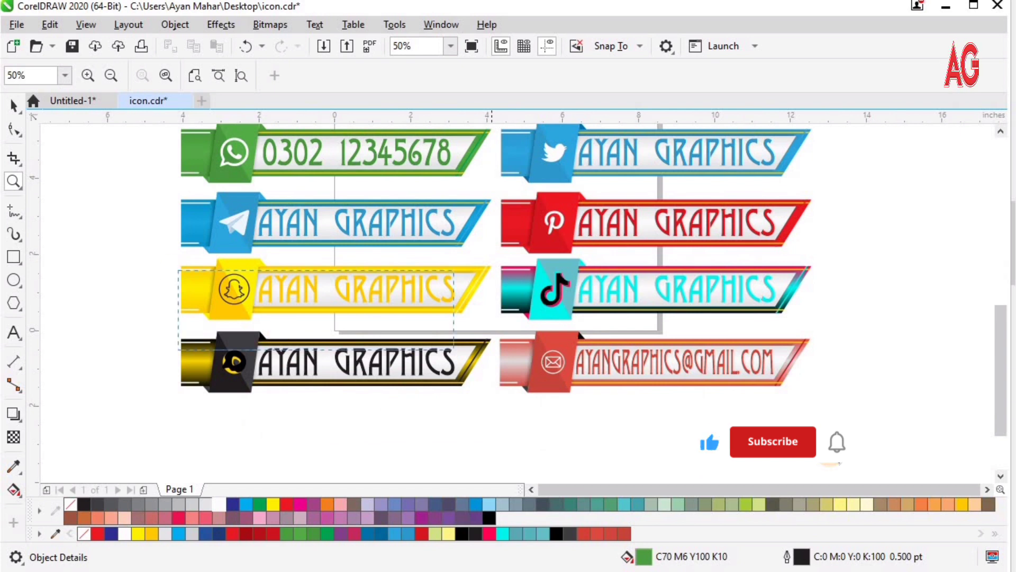
scroll(518, 390, "up", 2)
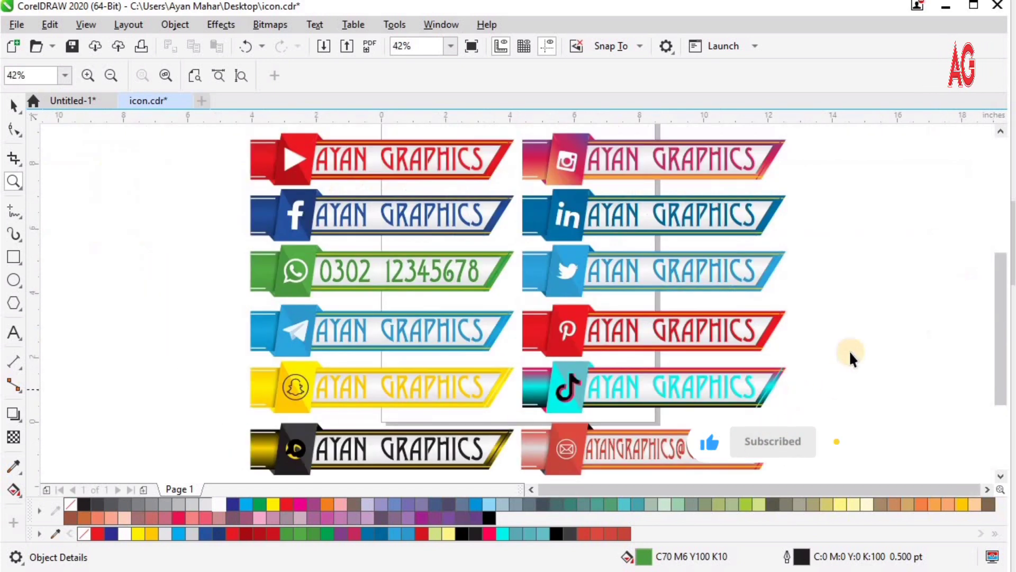
key("space")
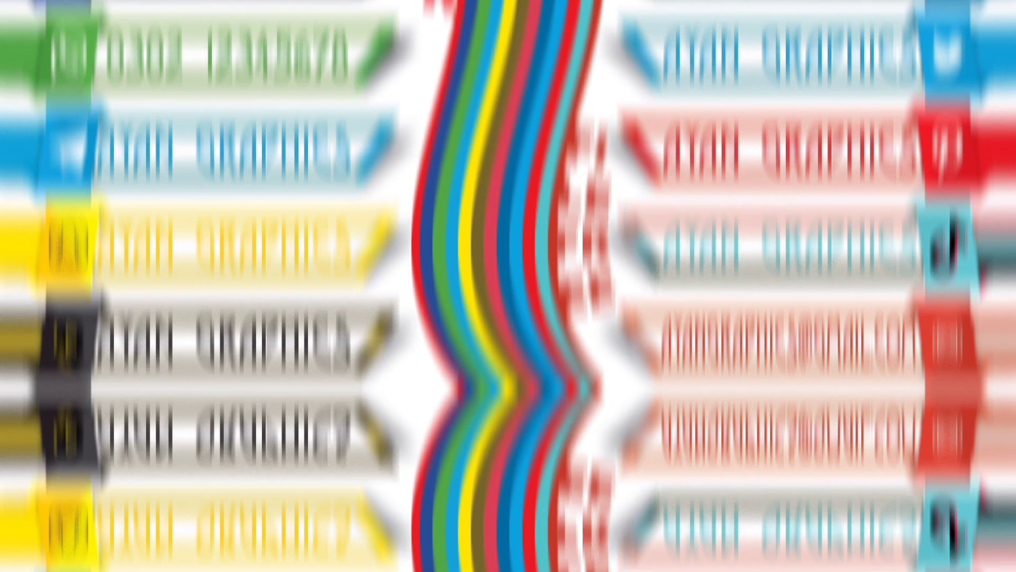